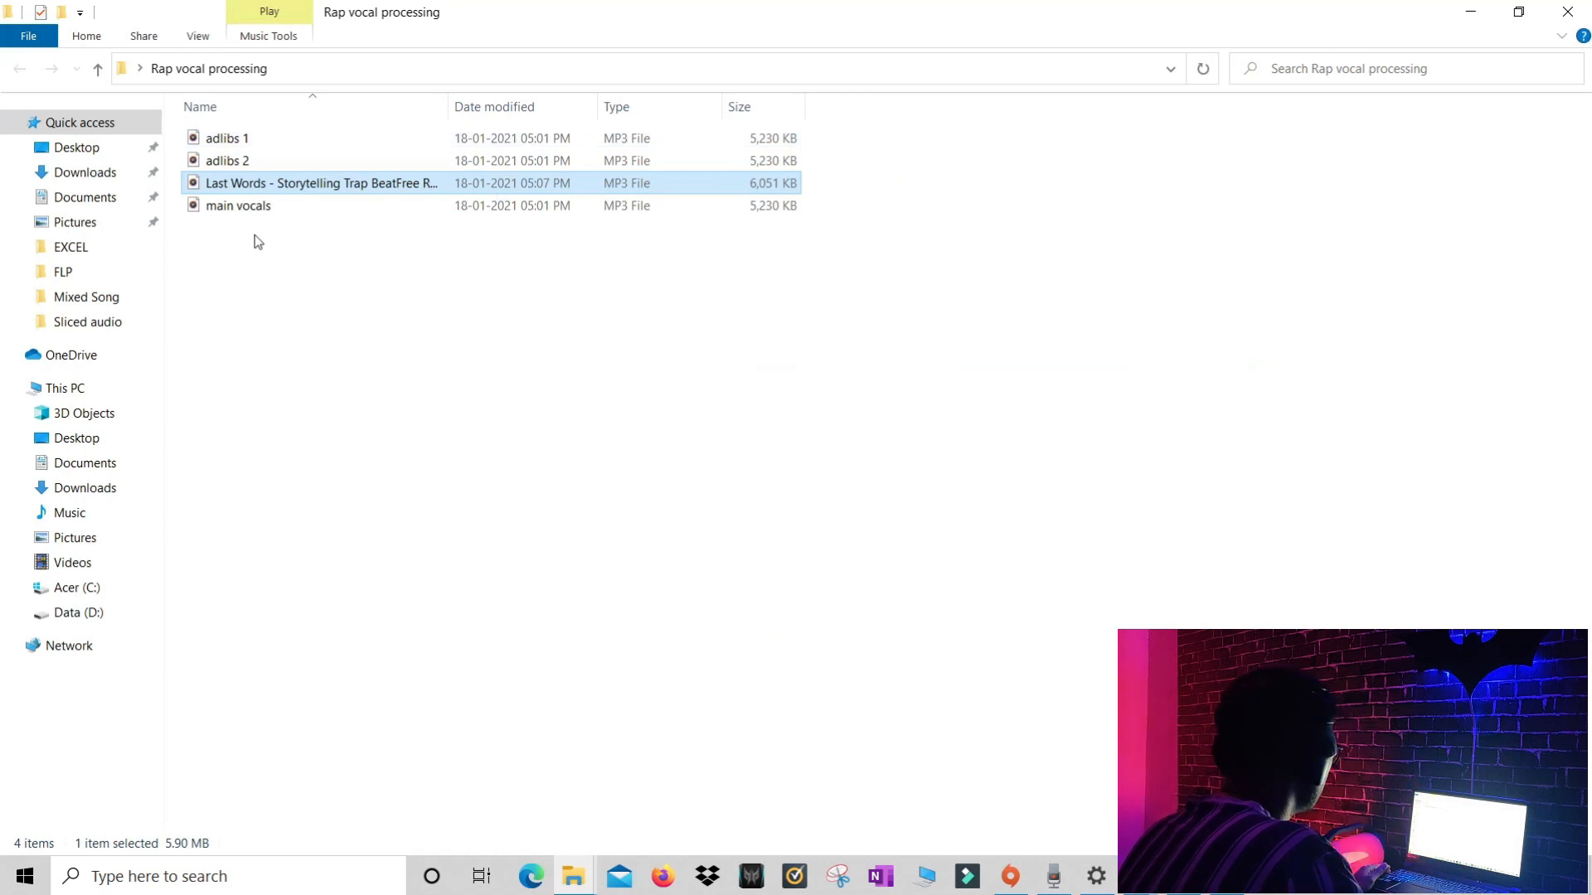
Load the vocal, ad-lib and instrumental files from the Rap vocal processing folder into the FL Studio playlist on separate tracks
{"action": "left_click", "coordinate": [247, 243]}
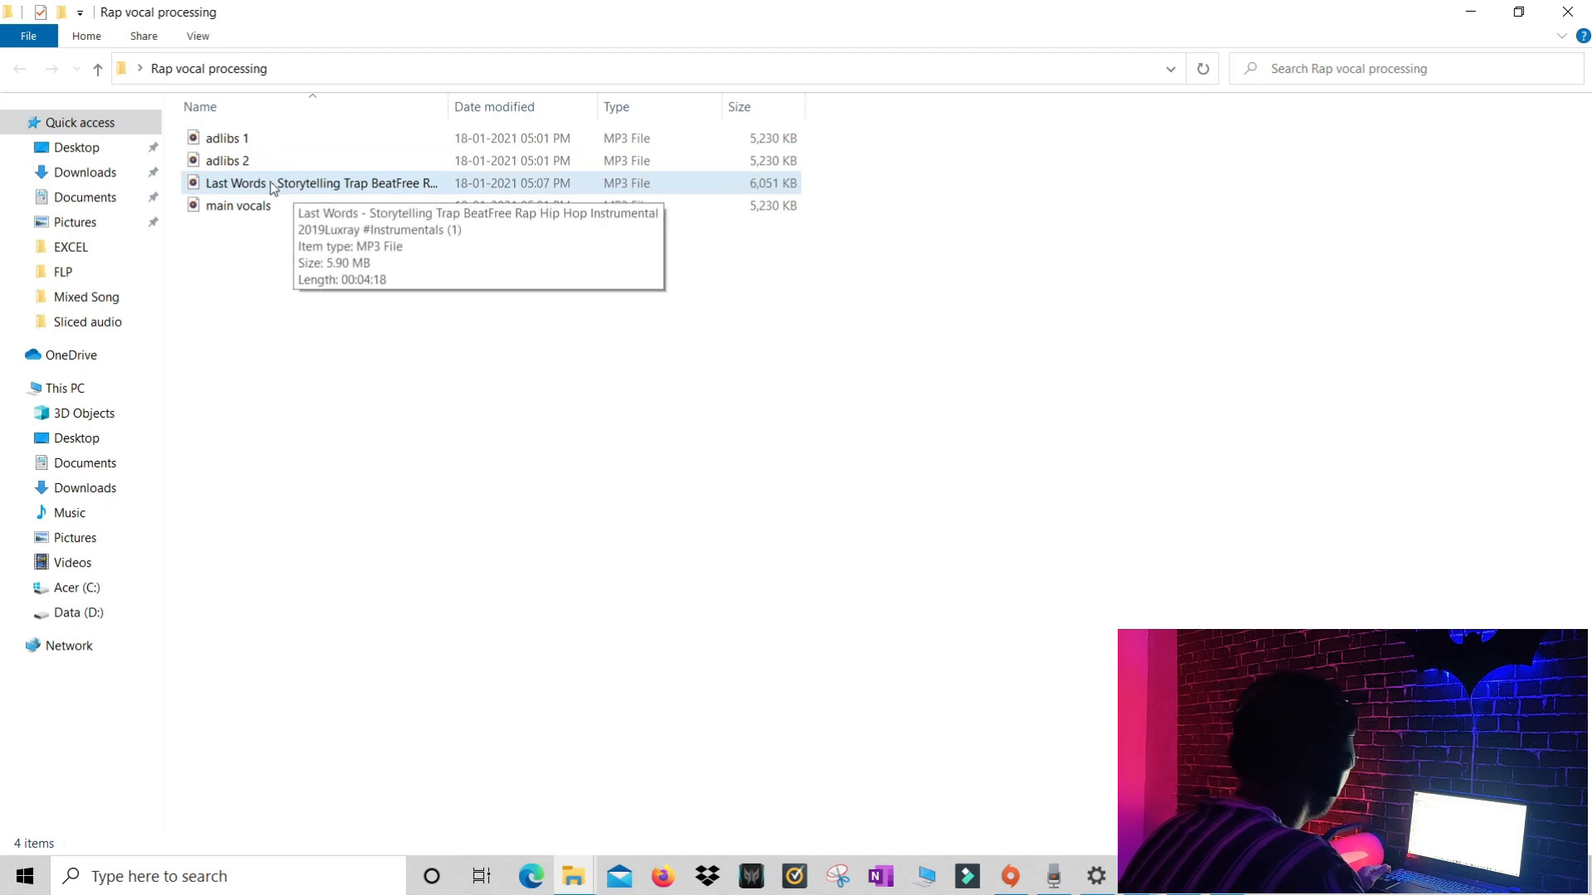
{"action": "left_click", "coordinate": [1470, 12]}
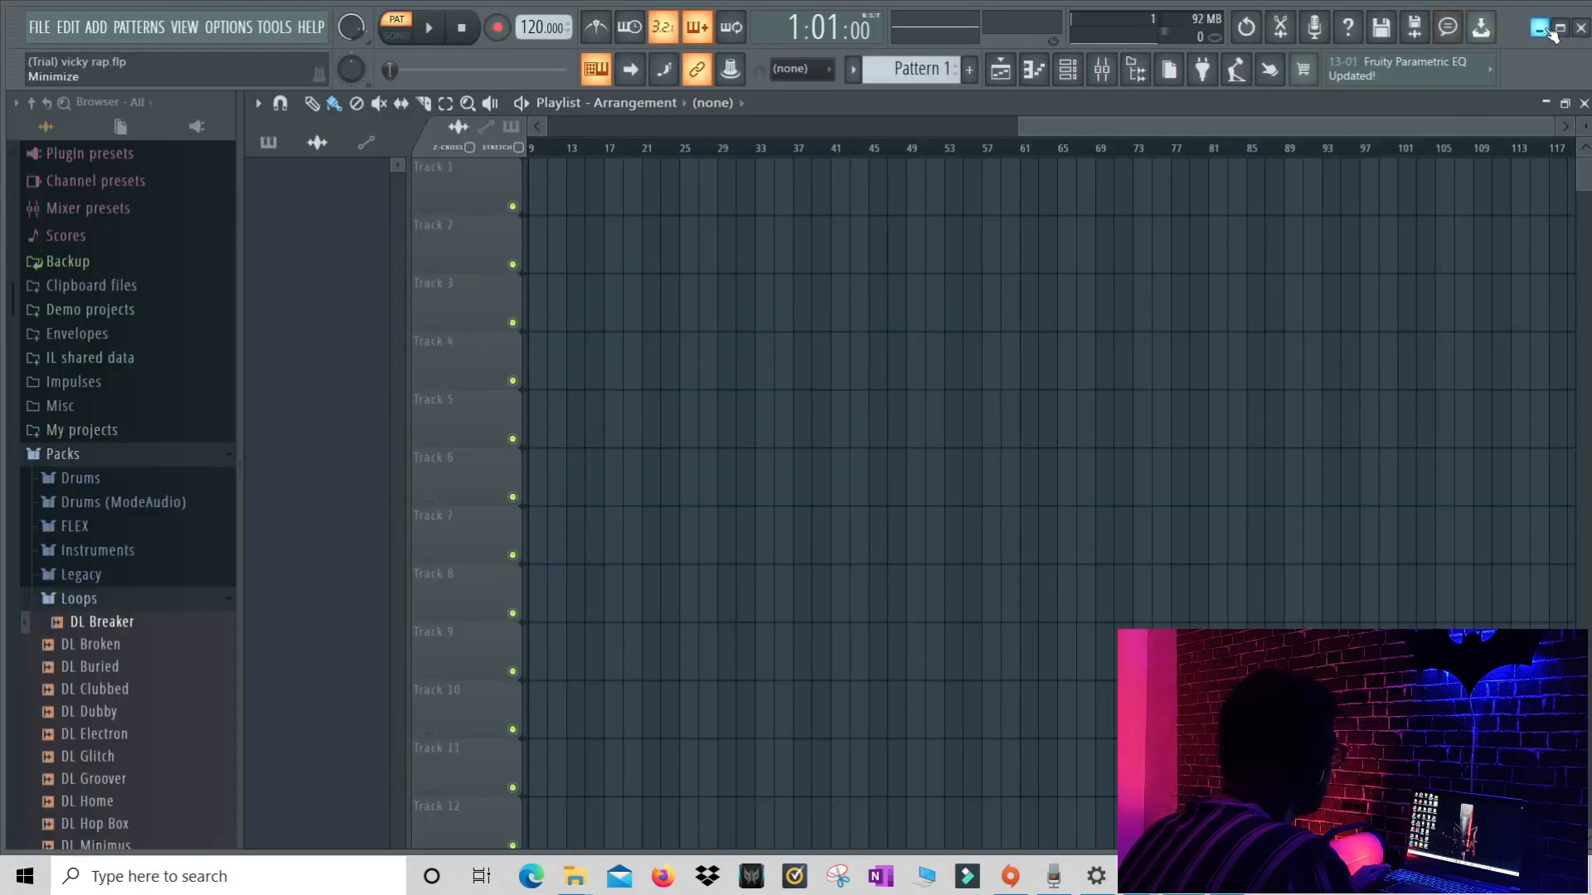
{"action": "left_click", "coordinate": [1541, 27]}
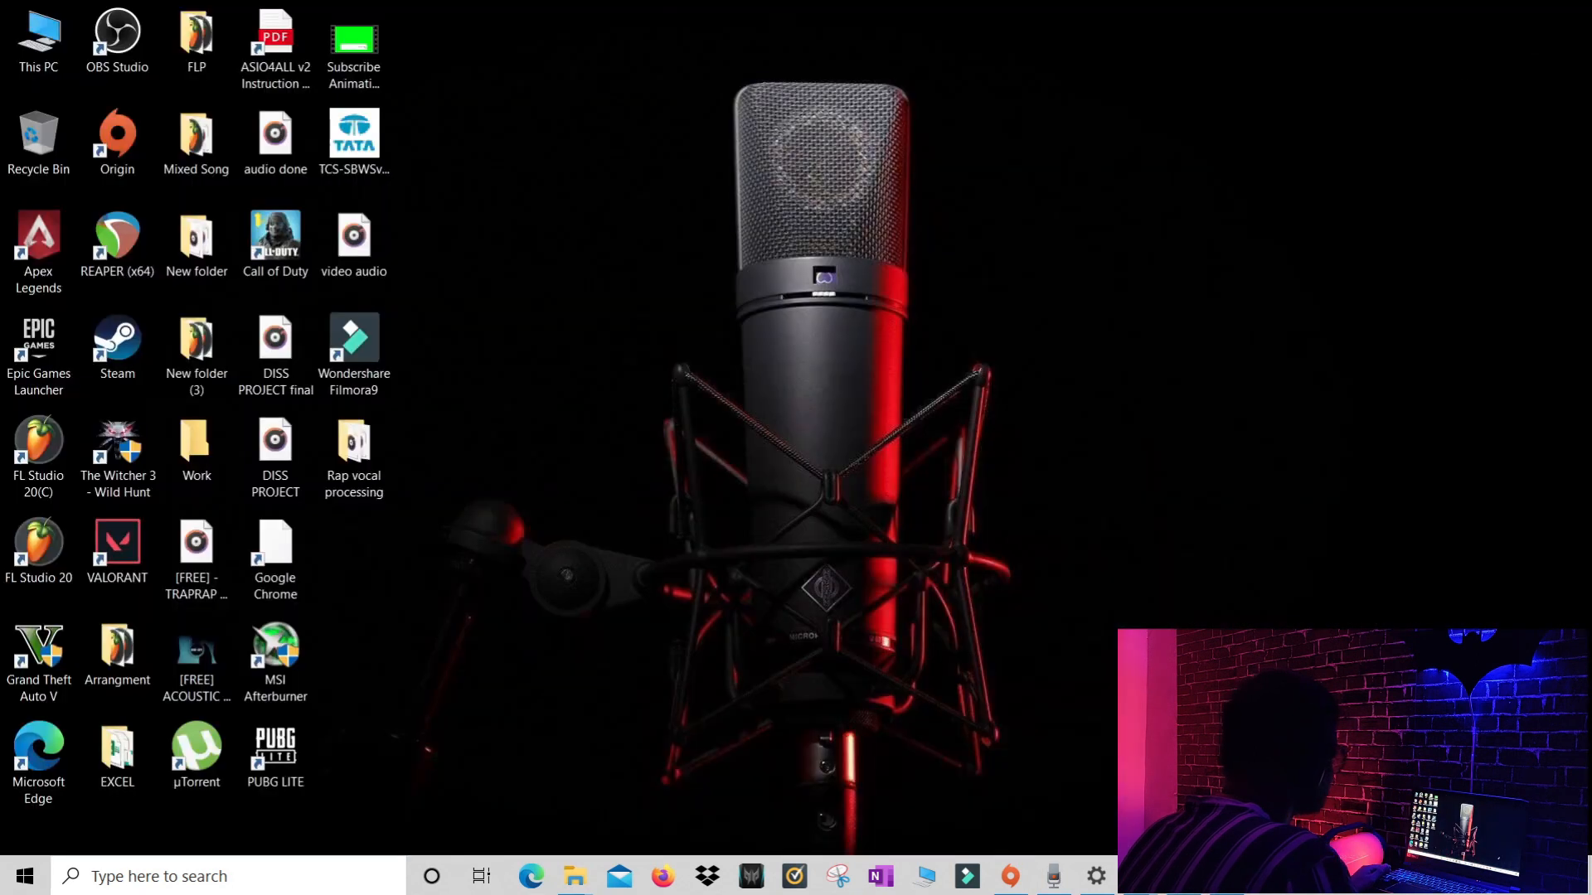
{"action": "double_click", "coordinate": [357, 435]}
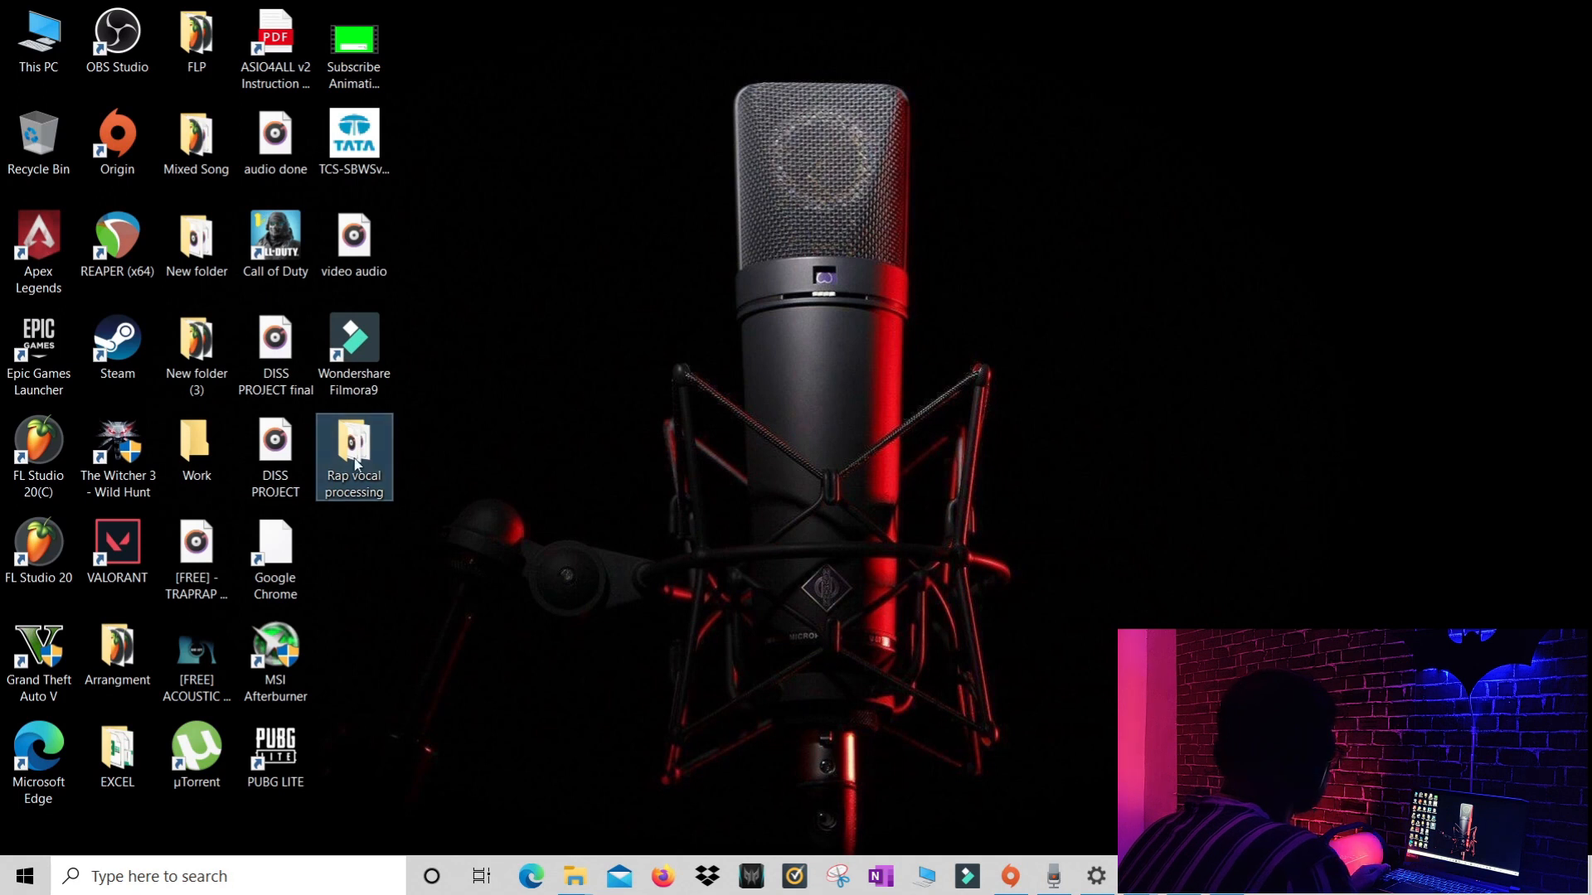
{"action": "left_click_drag", "start_coordinate": [930, 415], "coordinate": [531, 255]}
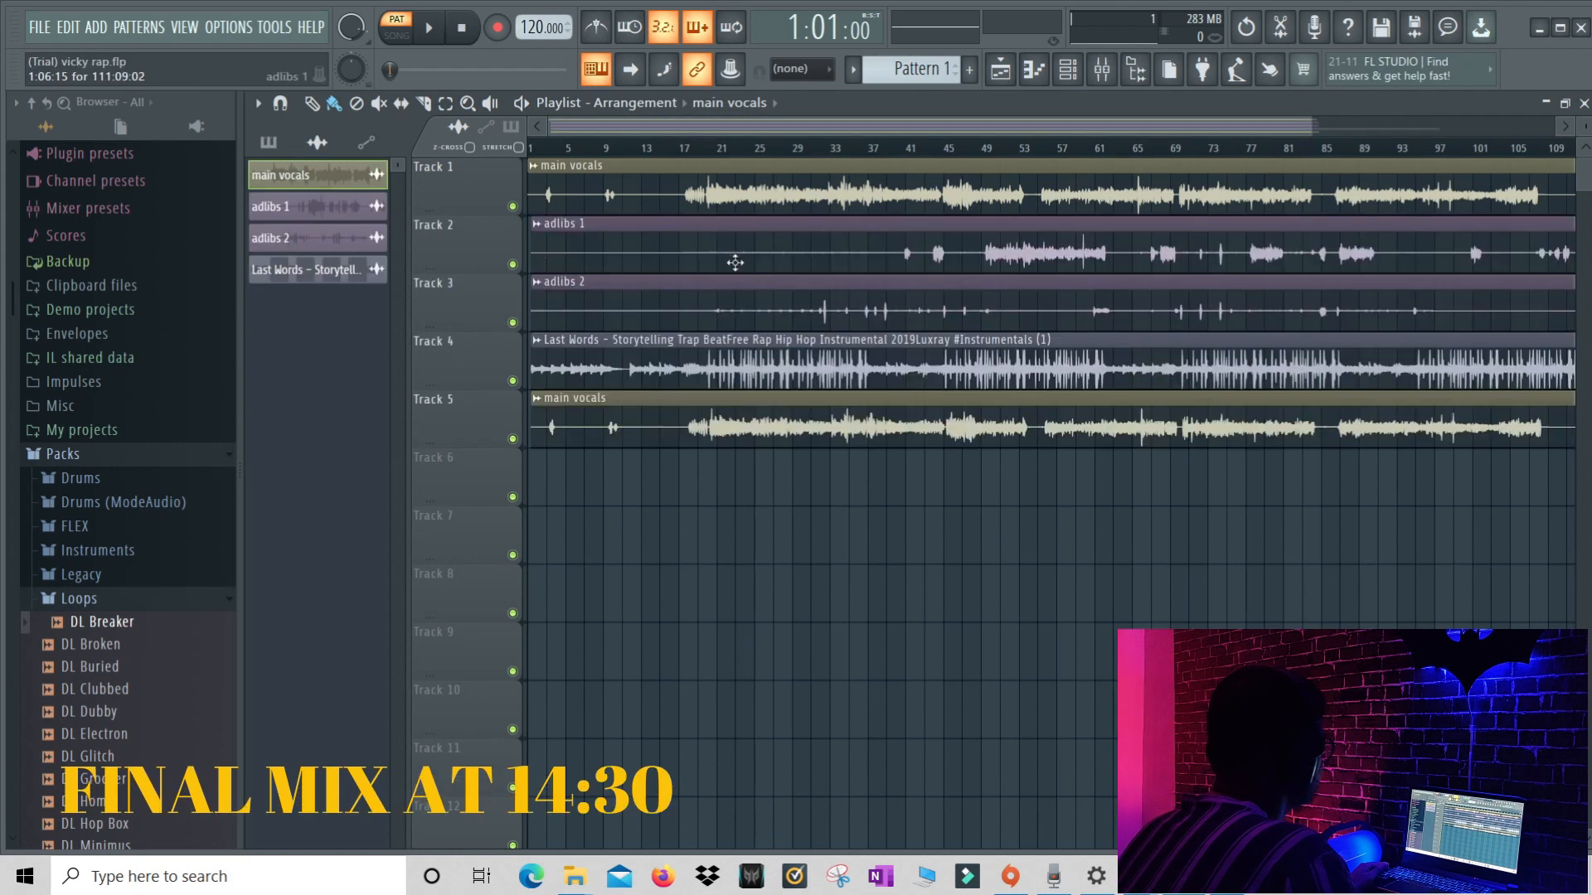
Delete the duplicate main vocals clip from Track 1 and rearrange the clips with the instrumental on Track 1 and main vocals on Track 4
{"action": "right_click", "coordinate": [643, 184]}
{"action": "left_click_drag", "start_coordinate": [572, 189], "coordinate": [703, 531]}
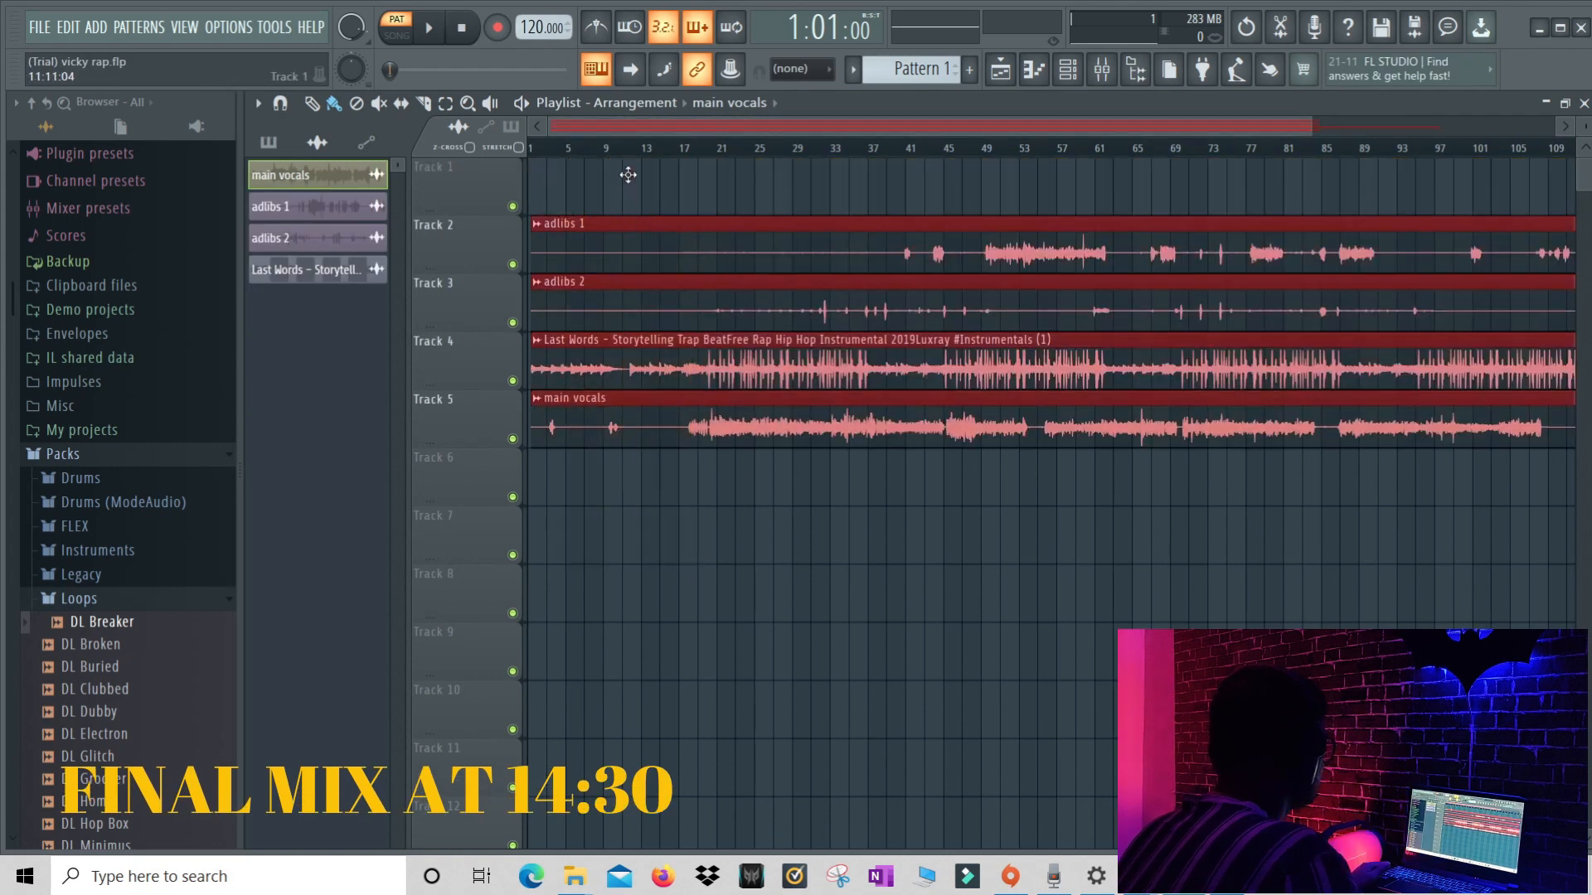
{"action": "left_click", "coordinate": [650, 518]}
{"action": "right_click", "coordinate": [684, 524]}
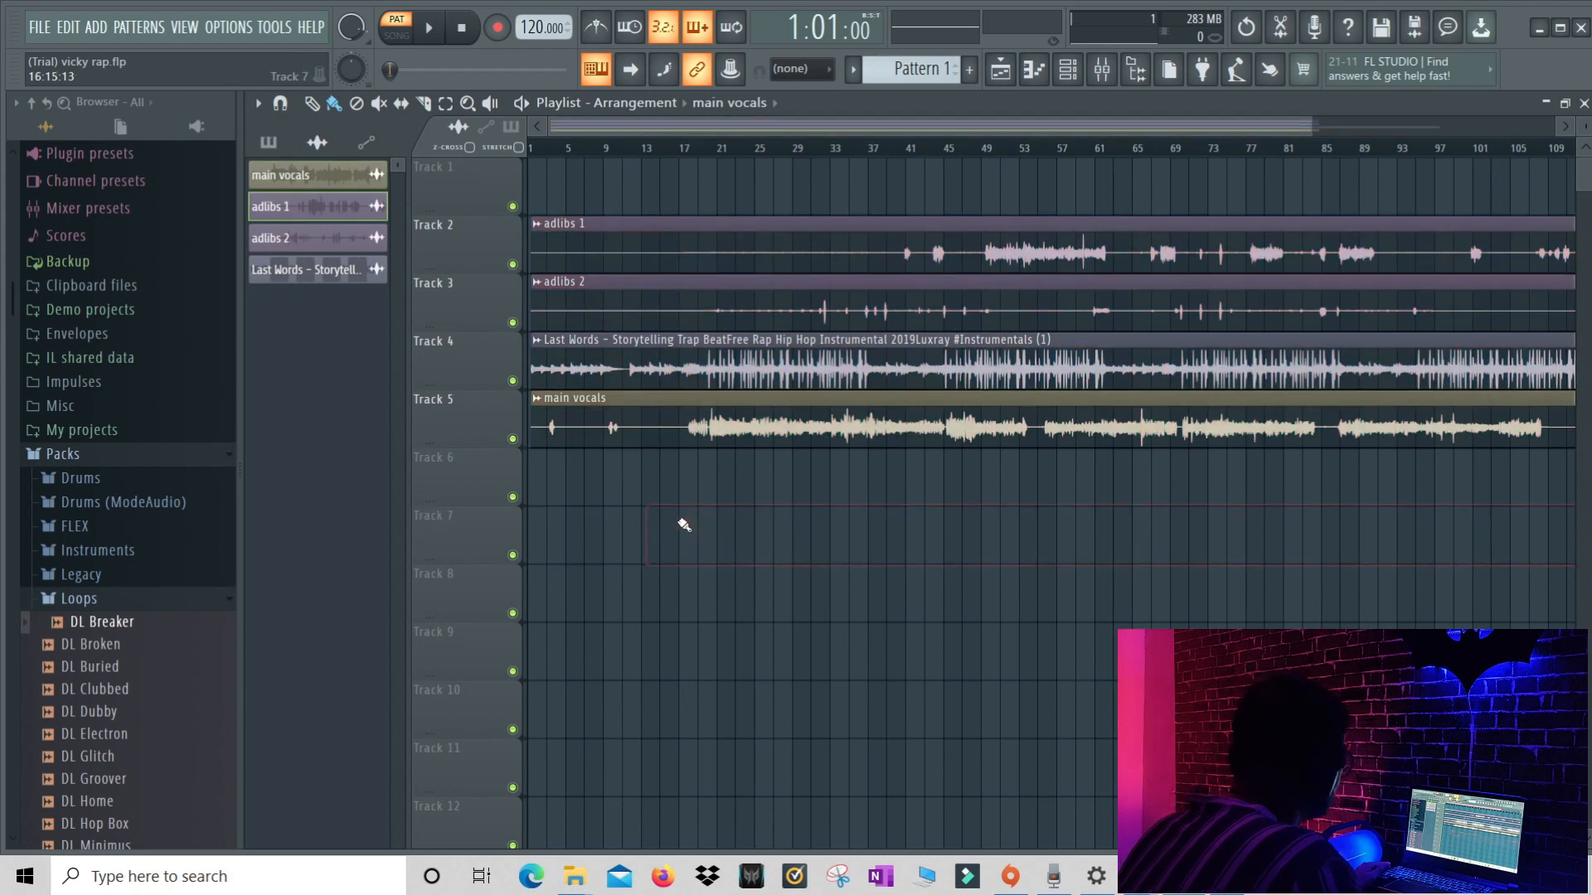
{"action": "left_click_drag", "start_coordinate": [621, 351], "coordinate": [612, 176]}
{"action": "left_click_drag", "start_coordinate": [602, 404], "coordinate": [597, 327]}
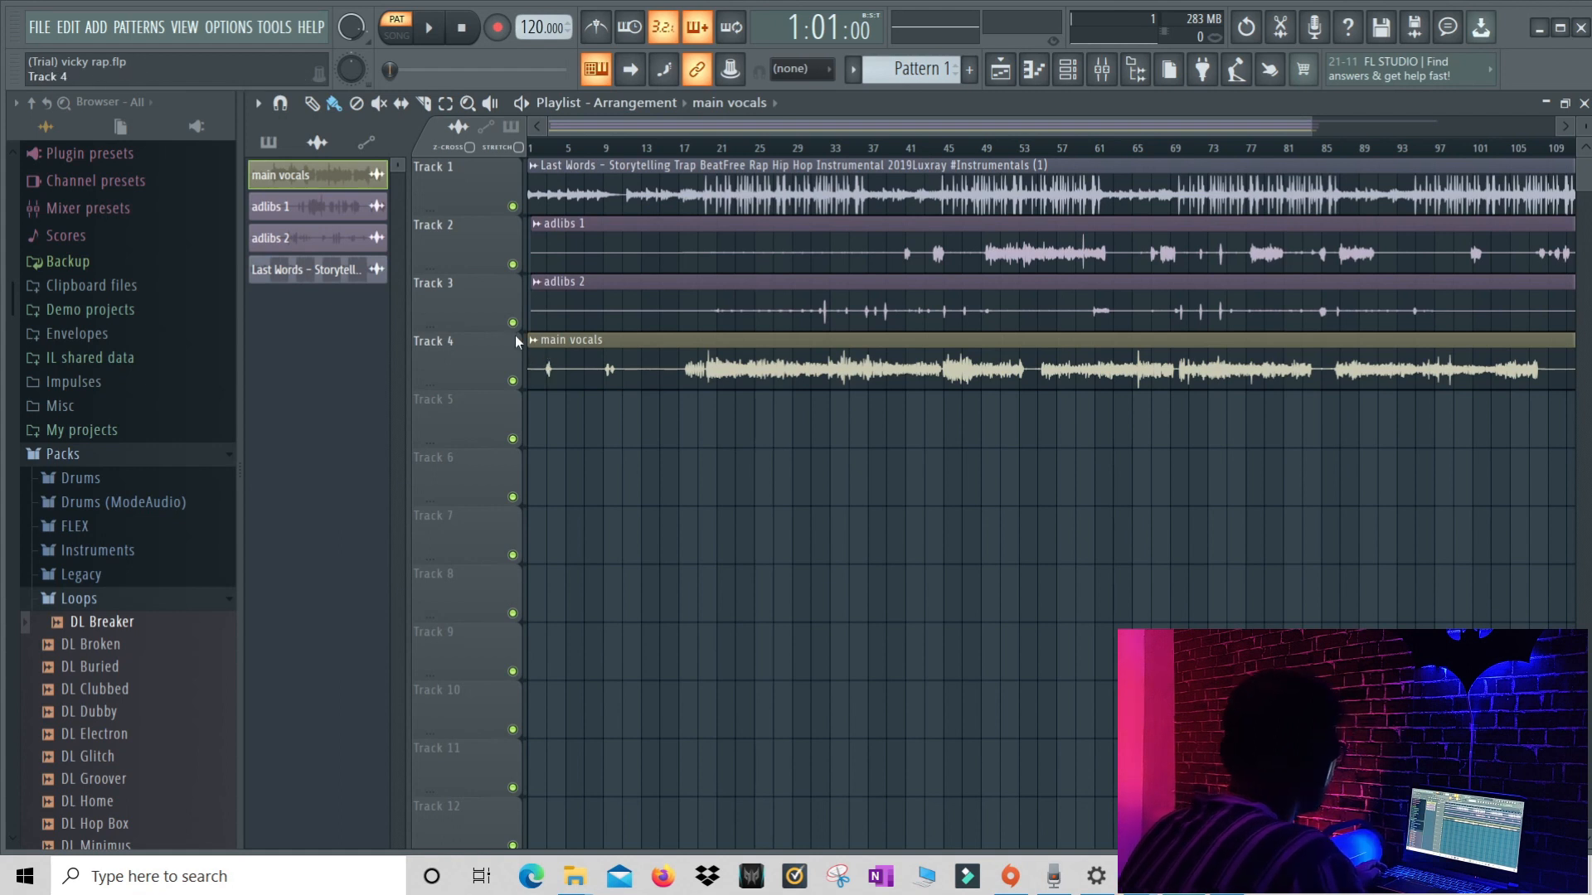
Solo the main vocals on Track 4 and listen to them from around bar 18
{"action": "right_click", "coordinate": [514, 381]}
{"action": "key", "text": "space"}
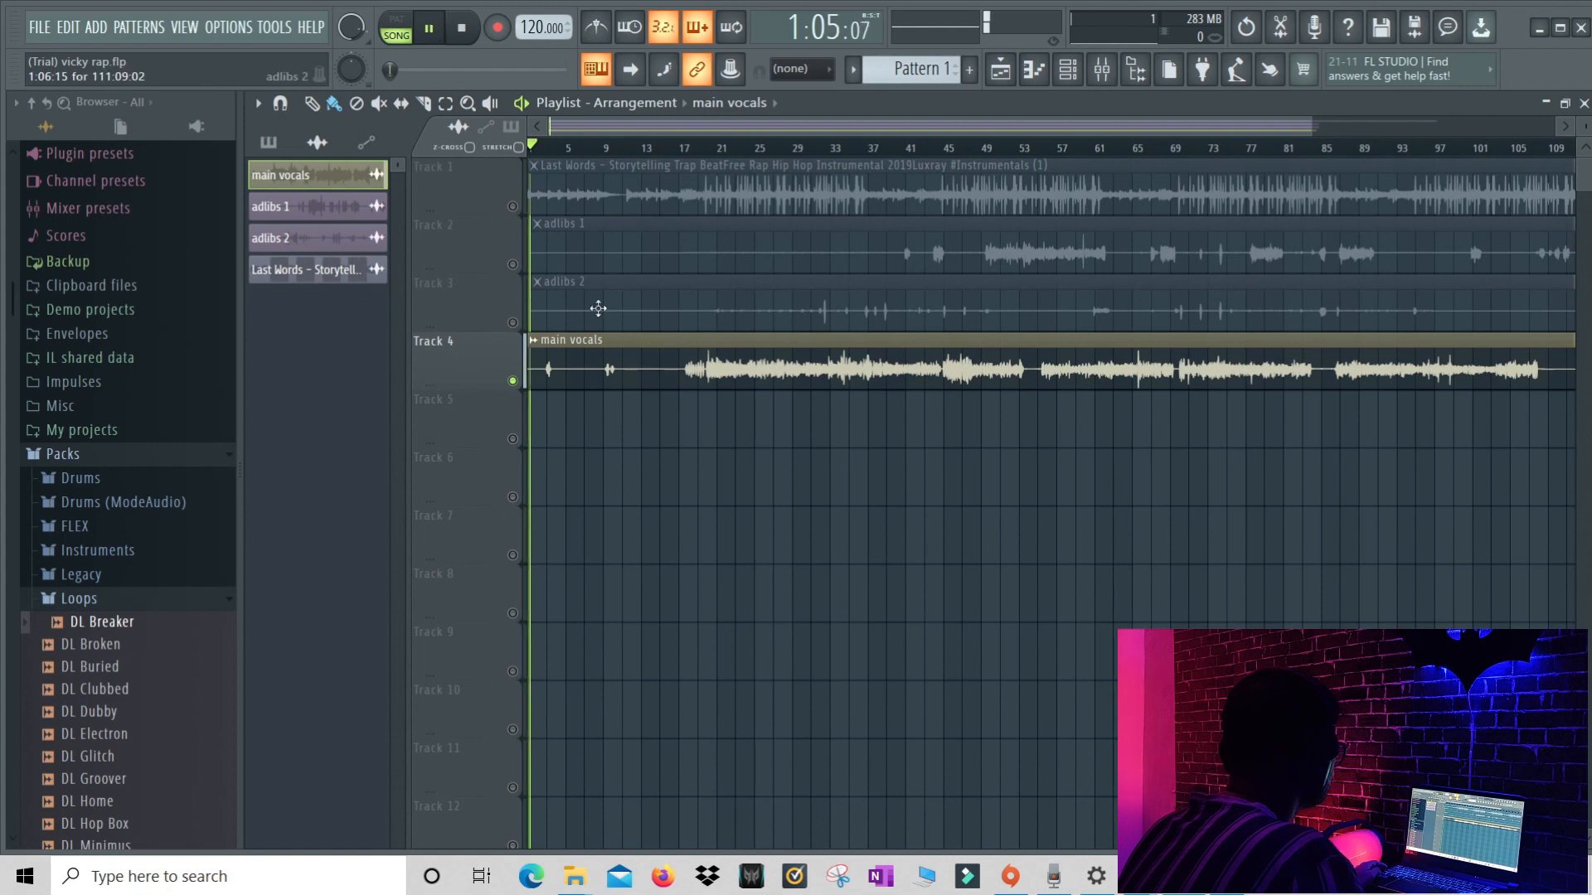
{"action": "left_click", "coordinate": [692, 147]}
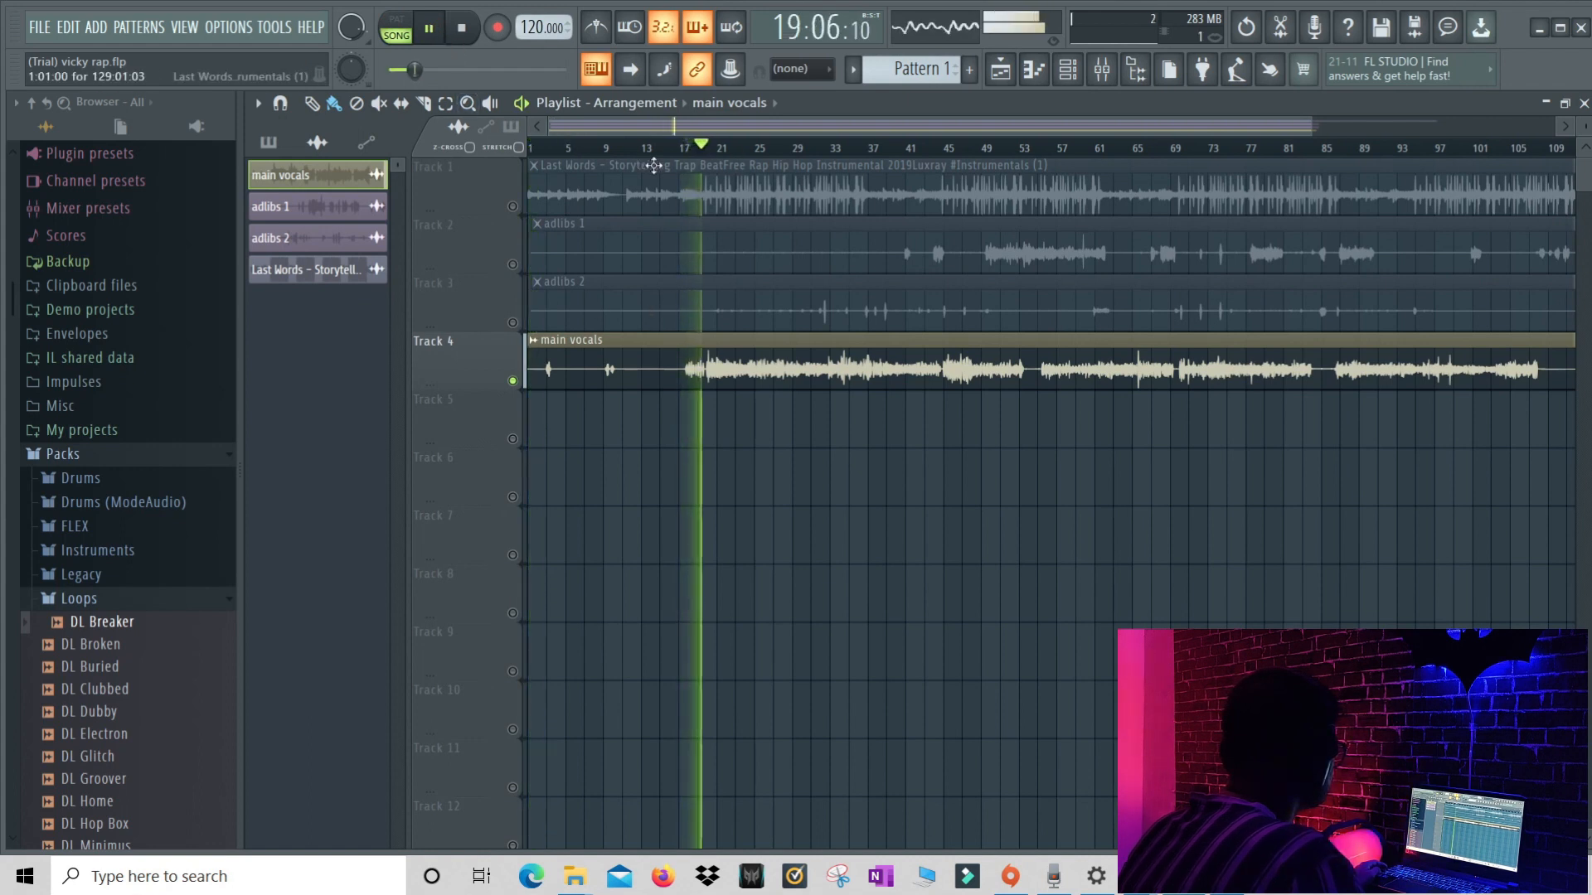
{"action": "scroll", "coordinate": [671, 376], "scroll_direction": "up", "scroll_amount": 5}
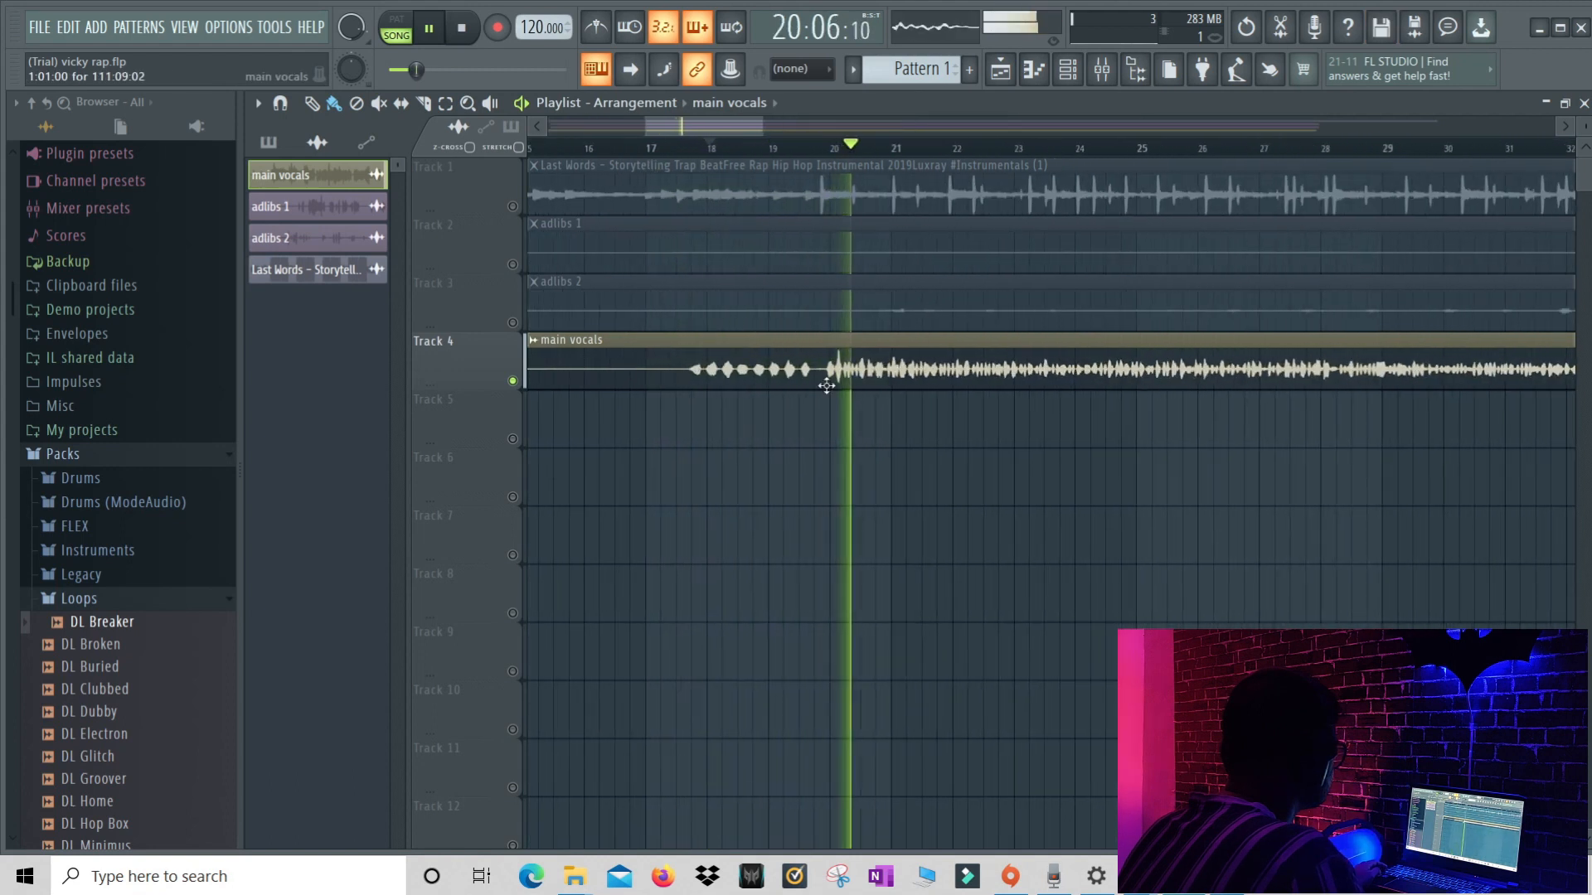
{"action": "scroll", "coordinate": [827, 386], "scroll_direction": "up", "scroll_amount": 3}
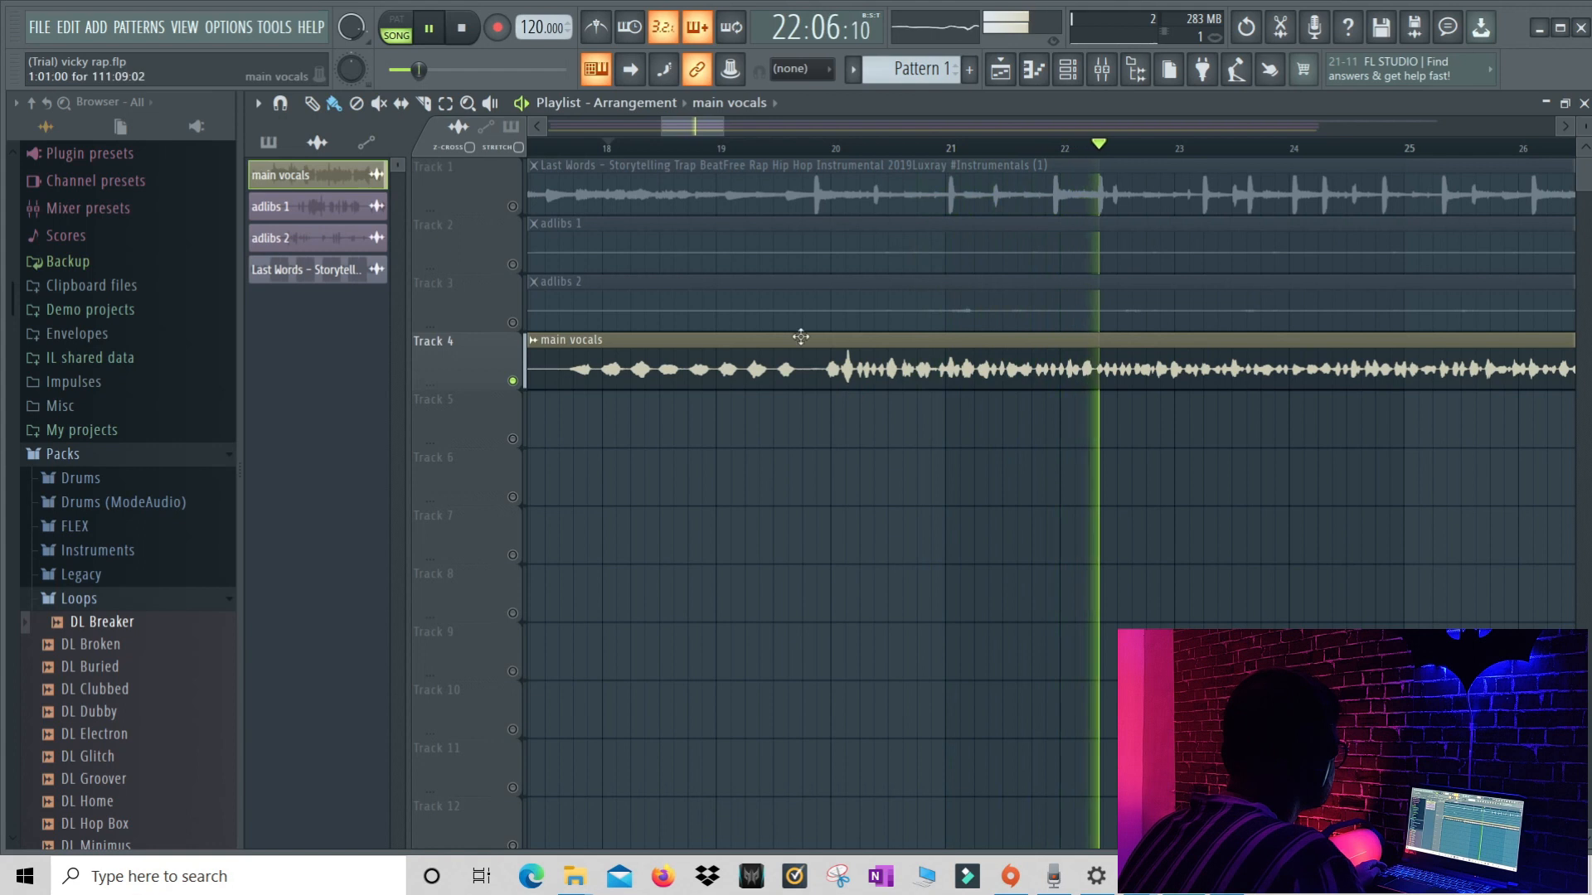
{"action": "left_click", "coordinate": [432, 29]}
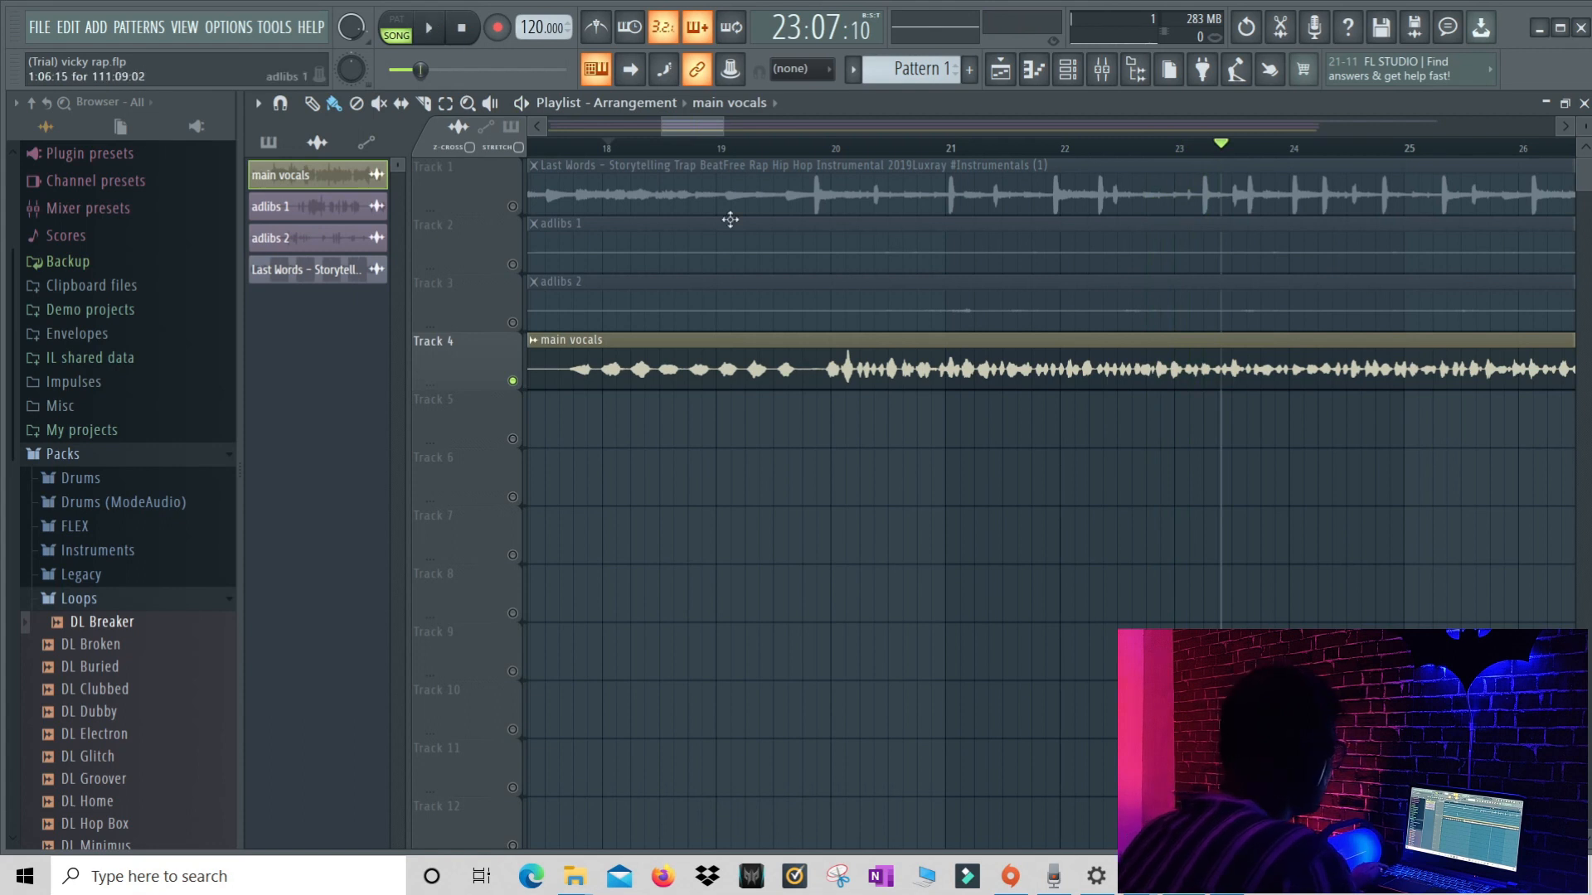
Examine the main vocals waveform for quiet gaps between the vocal phrases in the opening bars
{"action": "scroll", "coordinate": [827, 212], "scroll_direction": "down", "scroll_amount": 3}
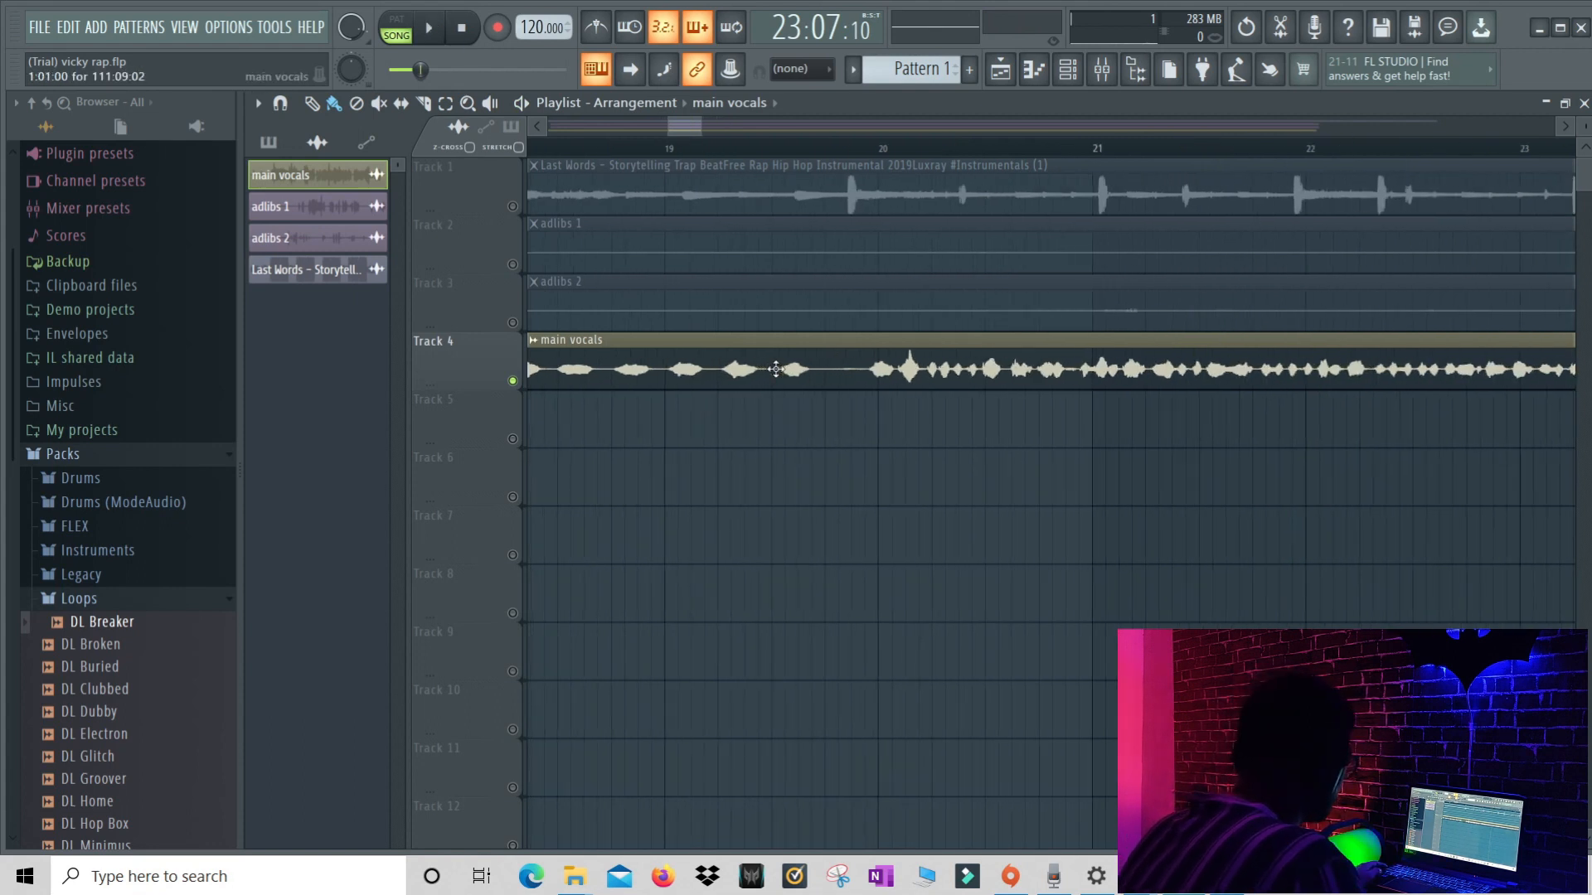
{"action": "left_click_drag", "start_coordinate": [713, 130], "coordinate": [606, 129]}
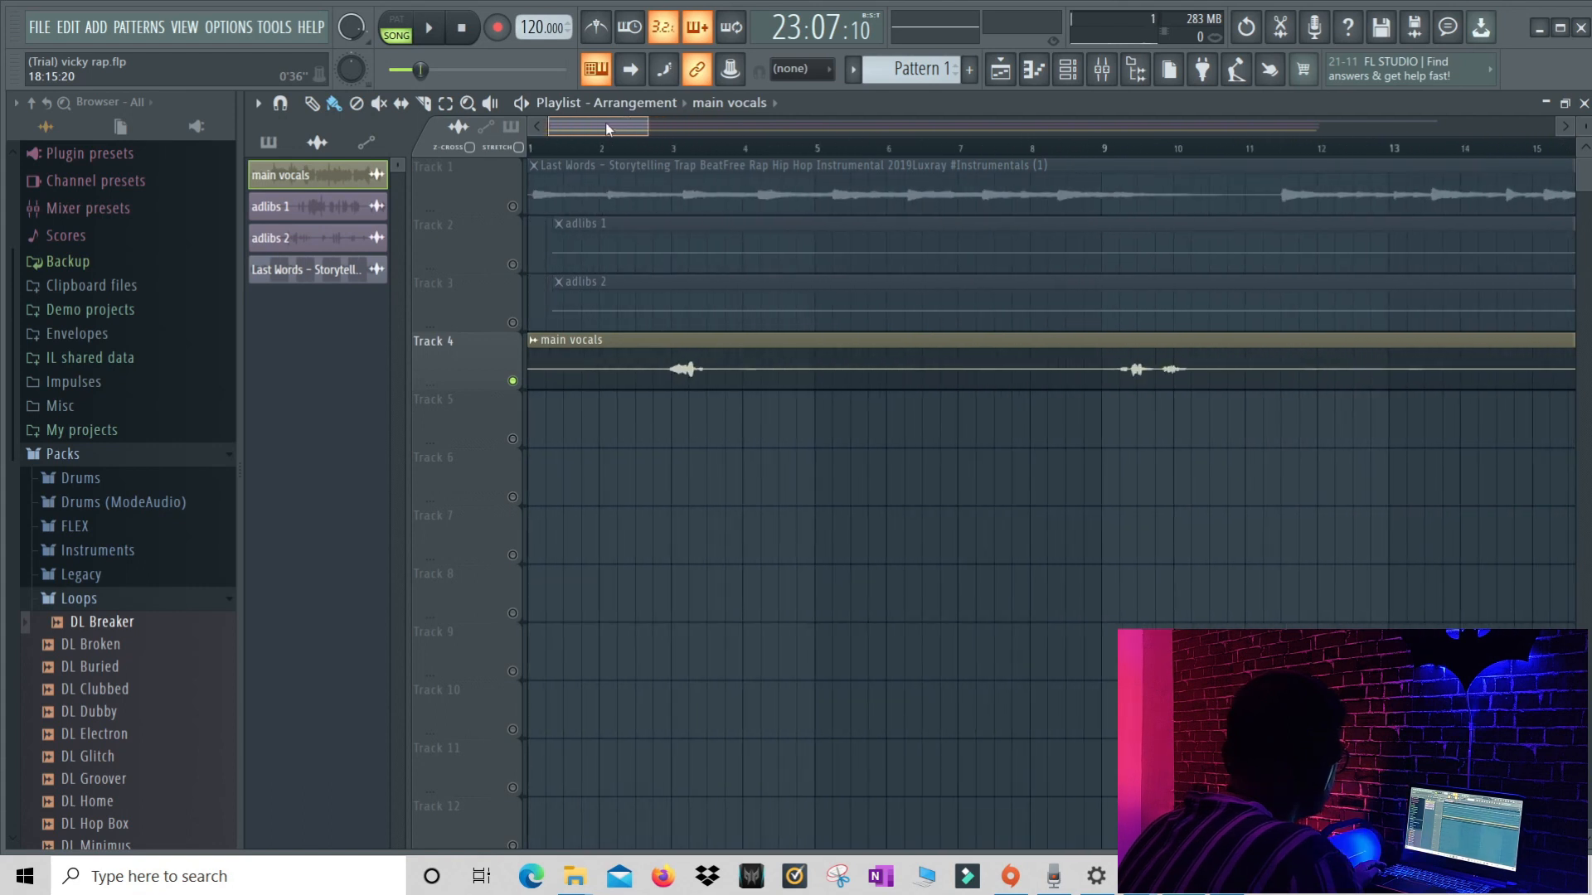
{"action": "scroll", "coordinate": [1140, 500], "scroll_direction": "down", "scroll_amount": 2}
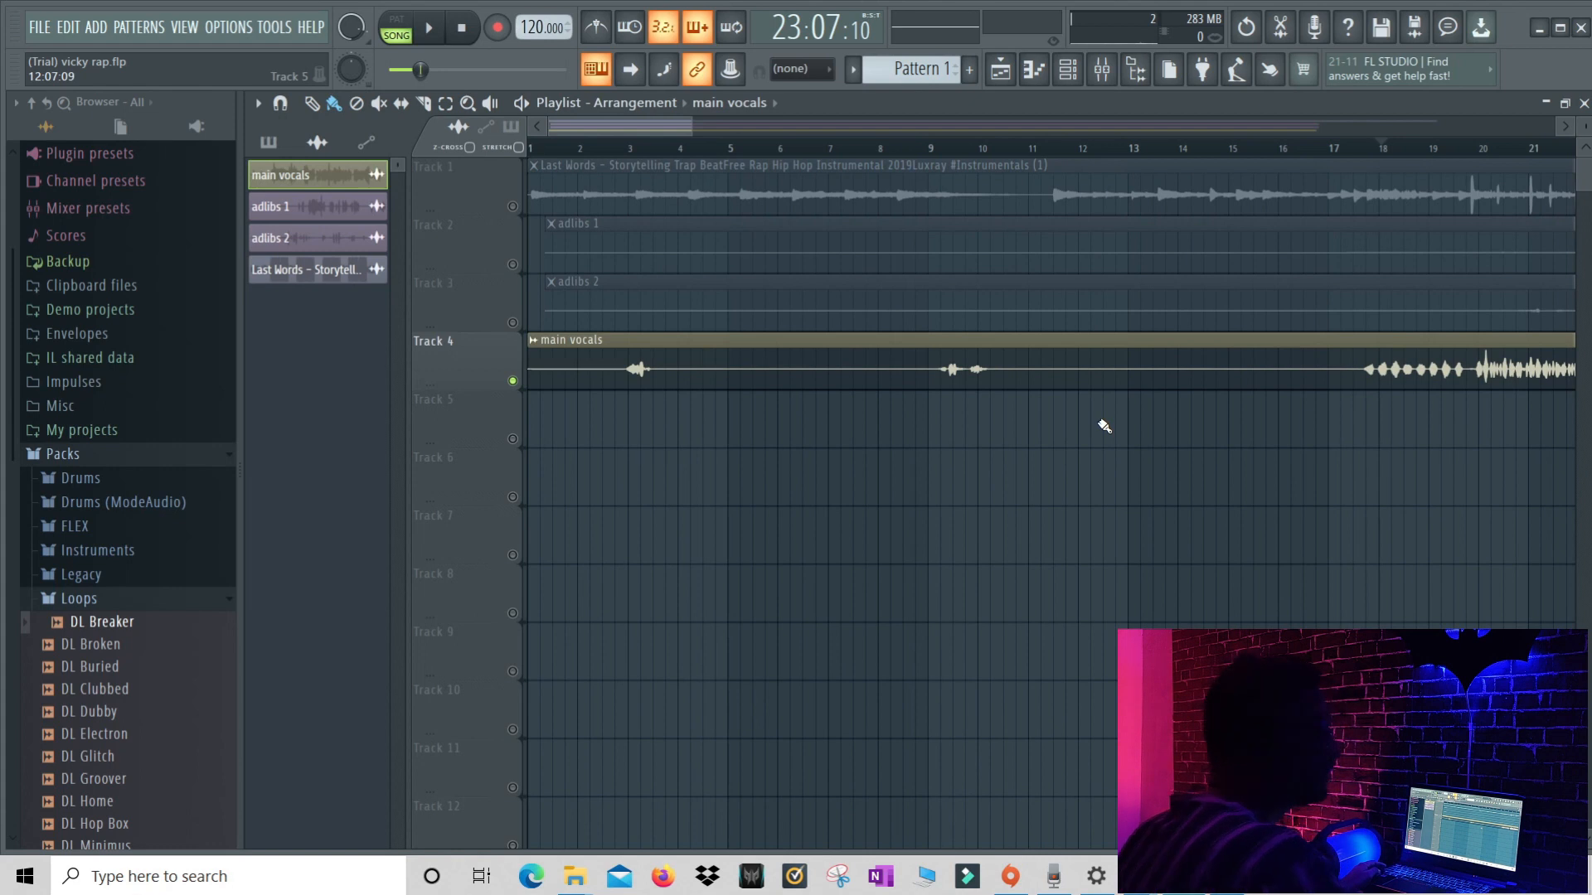
{"action": "scroll", "coordinate": [827, 380], "scroll_direction": "up", "scroll_amount": 4}
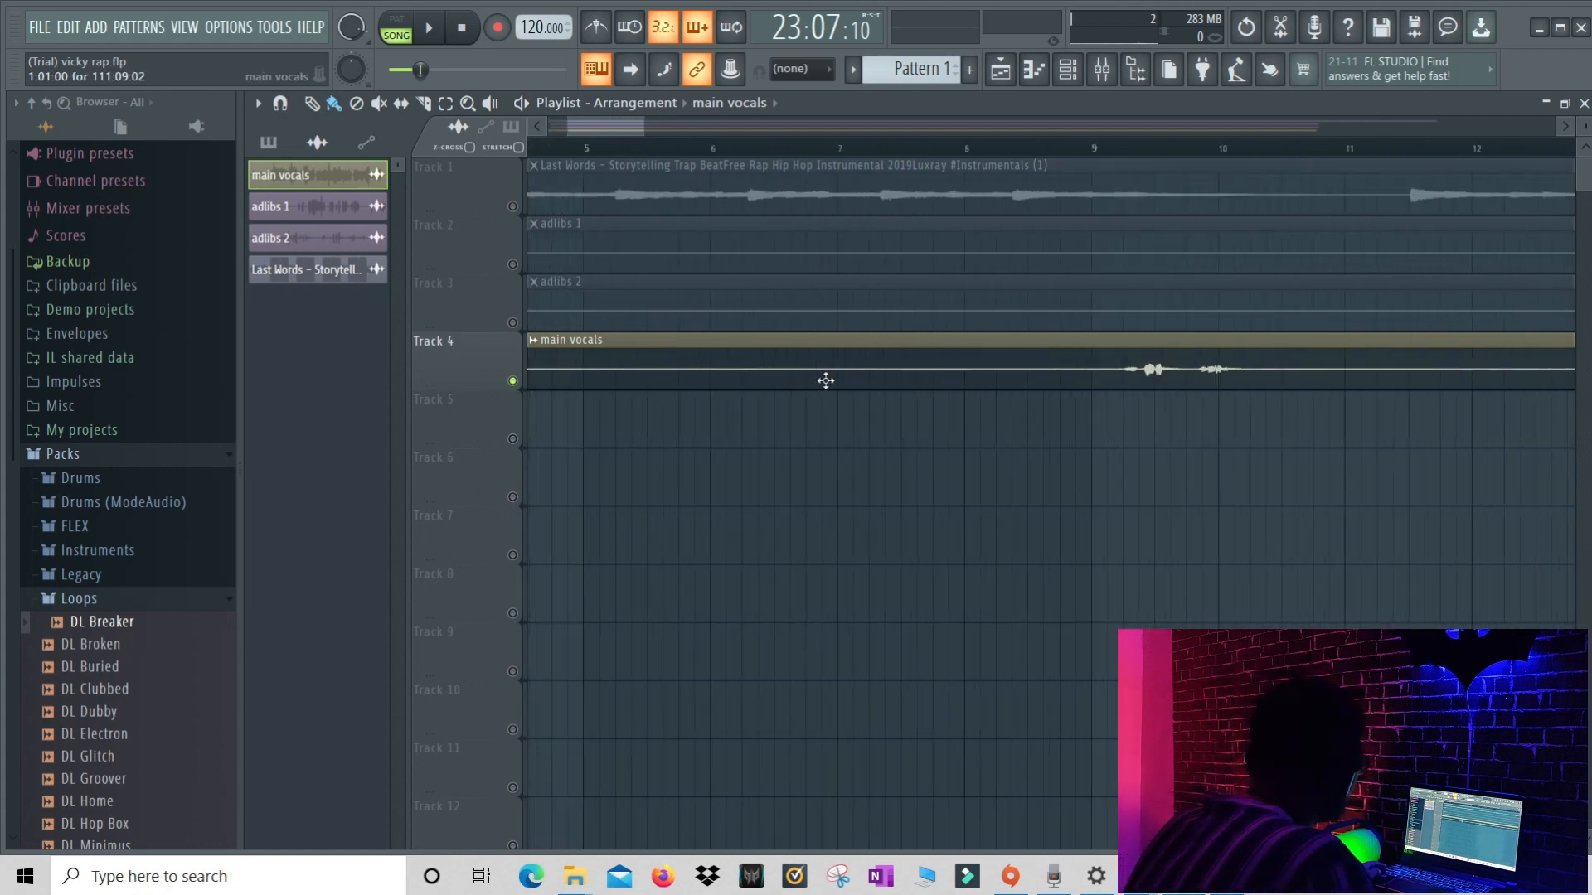
{"action": "scroll", "coordinate": [923, 366], "scroll_direction": "down", "scroll_amount": 4}
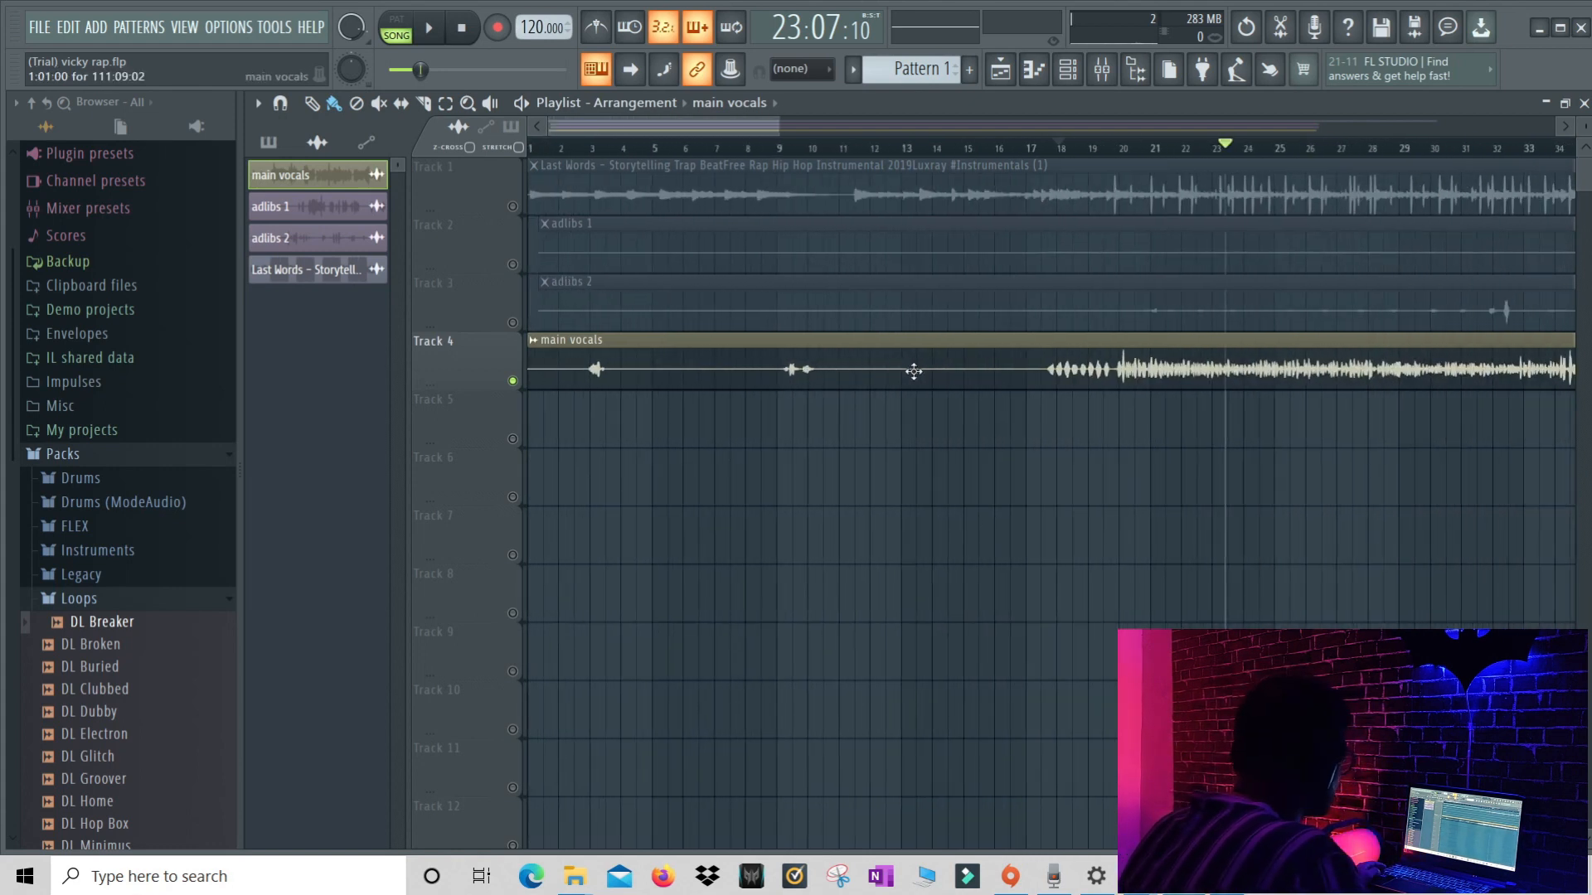
{"action": "scroll", "coordinate": [921, 359], "scroll_direction": "down", "scroll_amount": 3}
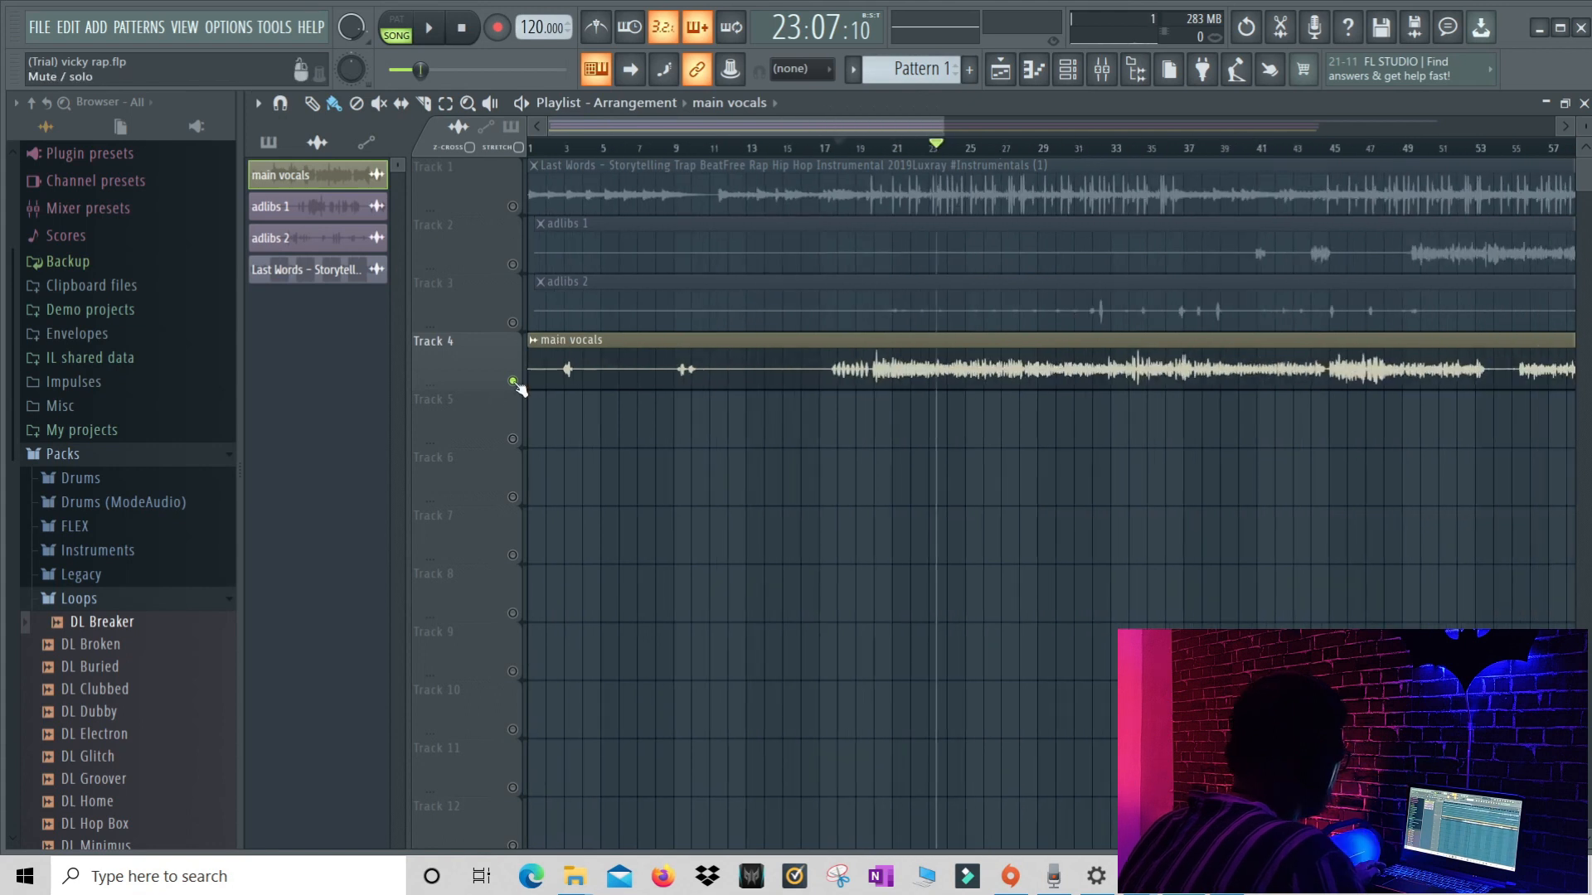
Take Track 4 out of solo and play back the instrumental on Track 1 soloed
{"action": "right_click", "coordinate": [512, 381]}
{"action": "left_click", "coordinate": [513, 206]}
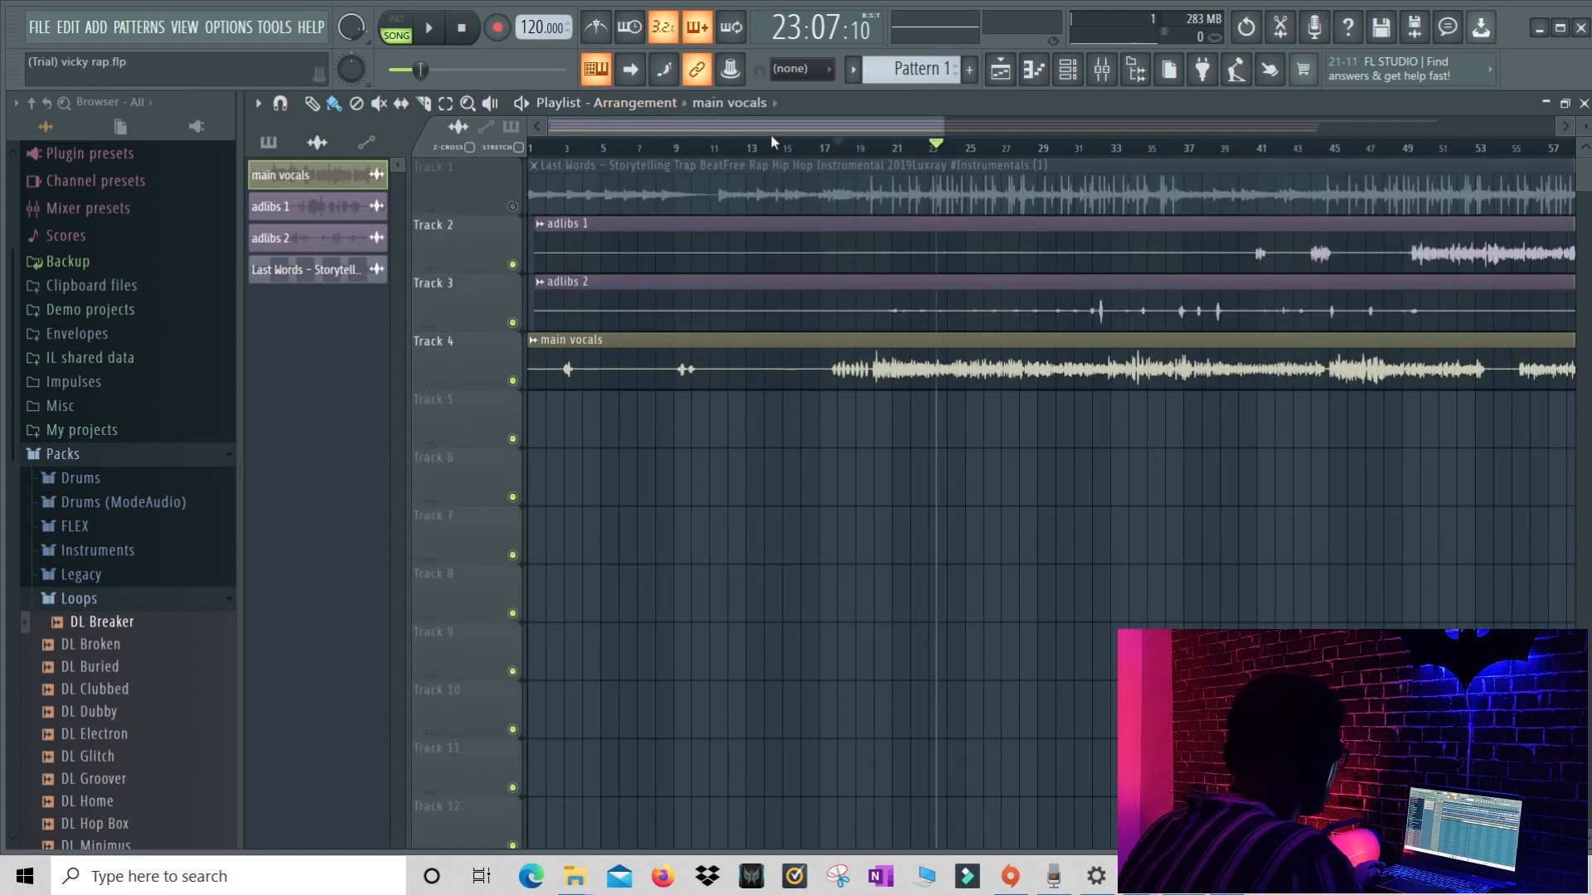
{"action": "right_click", "coordinate": [512, 207]}
{"action": "left_click_drag", "start_coordinate": [937, 146], "coordinate": [681, 146]}
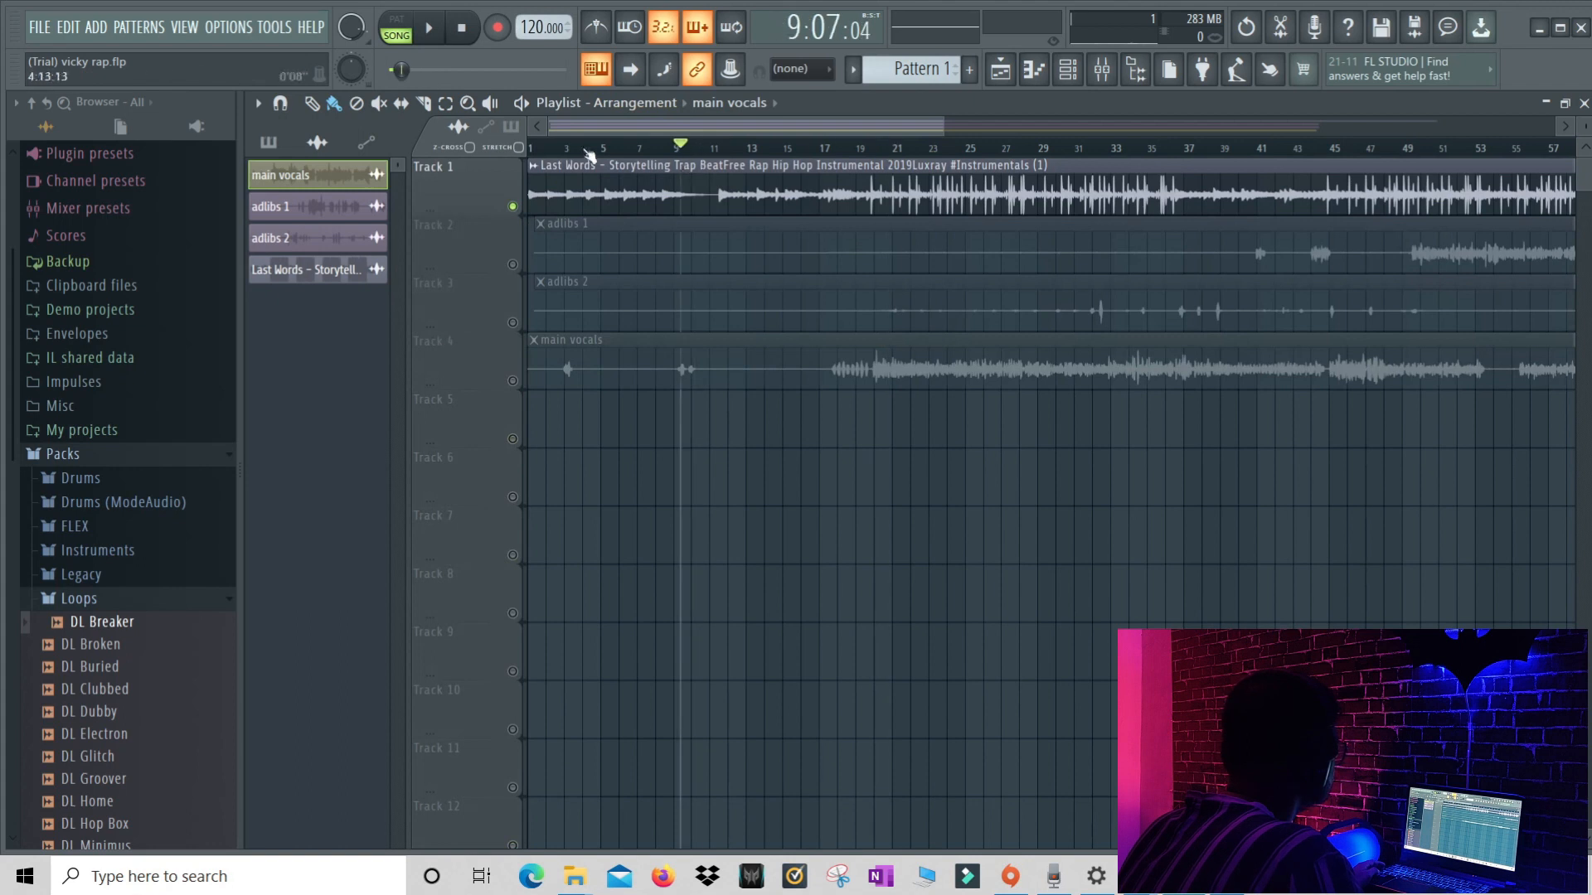
{"action": "key", "text": "space"}
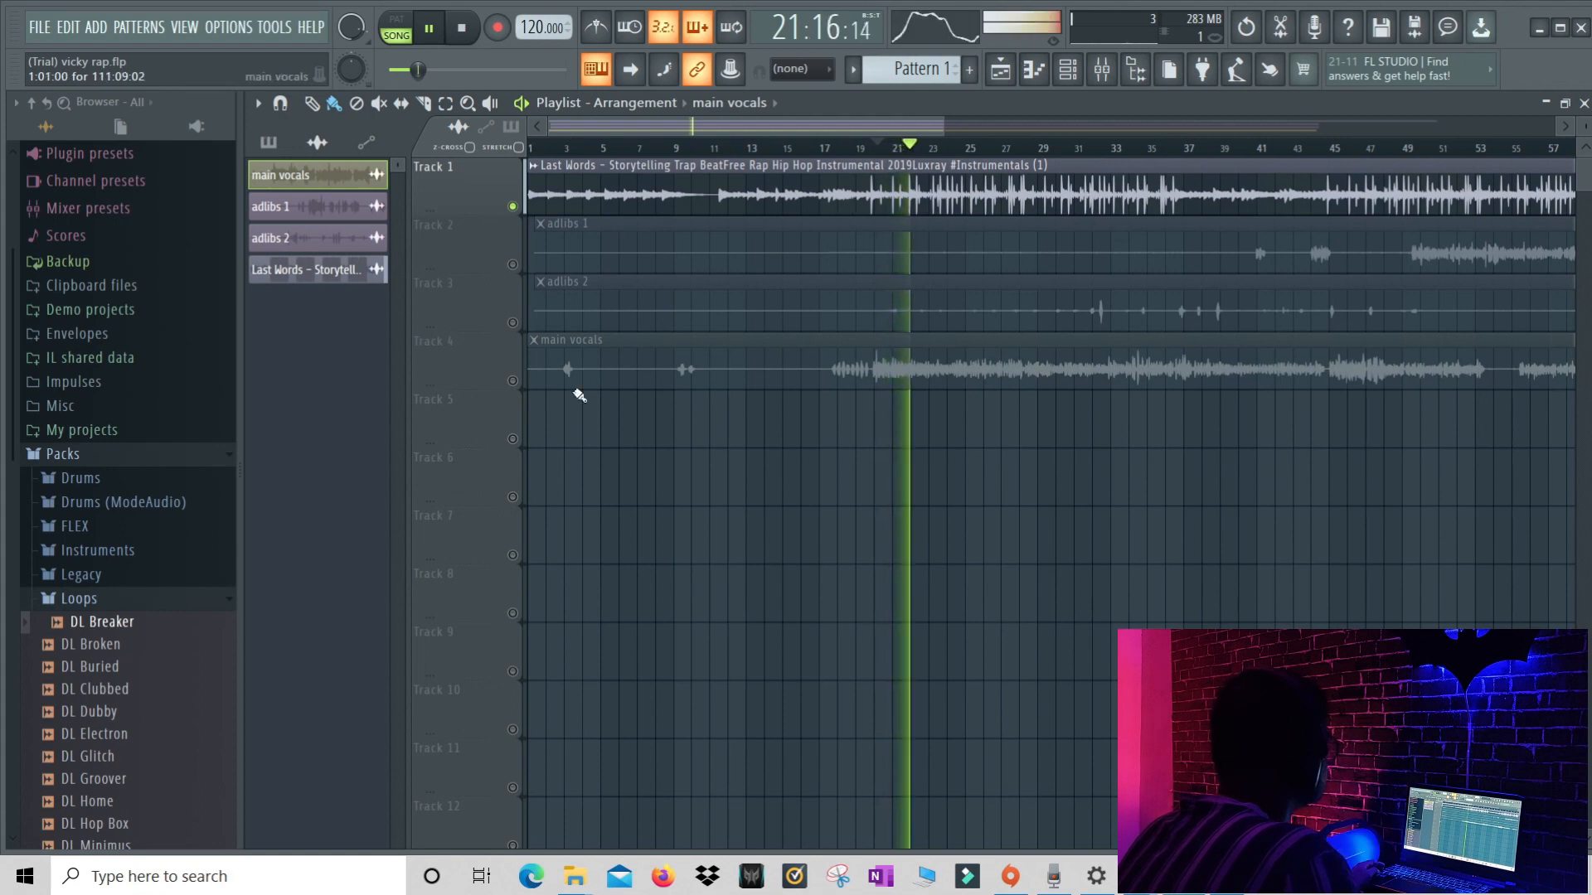
Listen to the main vocals together with the instrumental, re-enable all tracks and stop playback
{"action": "left_click", "coordinate": [512, 381]}
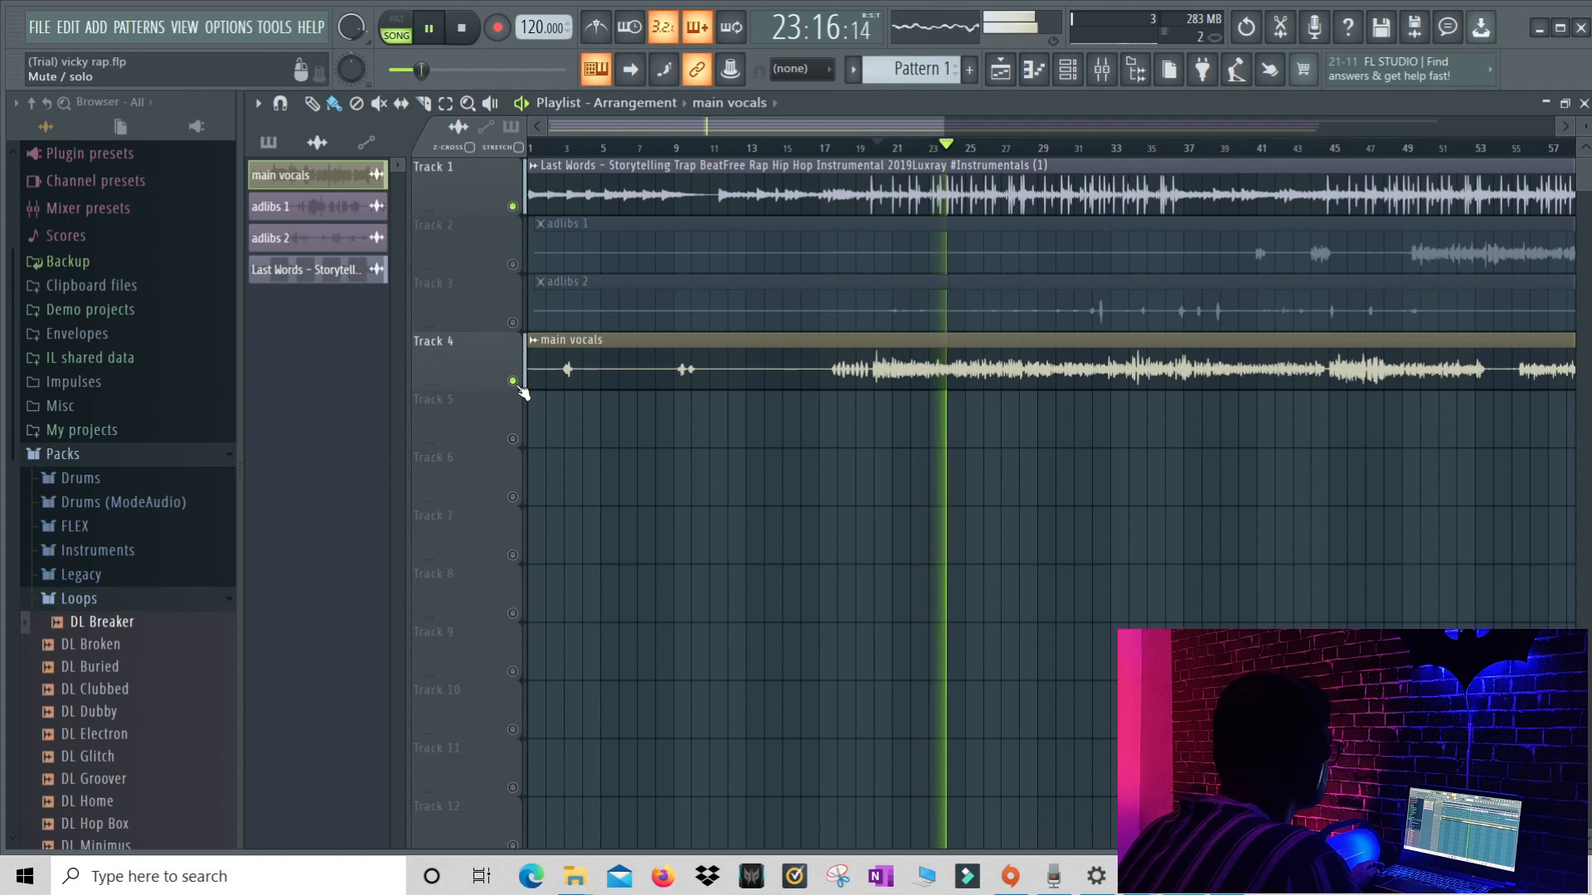
{"action": "right_click", "coordinate": [516, 383]}
{"action": "right_click", "coordinate": [516, 383]}
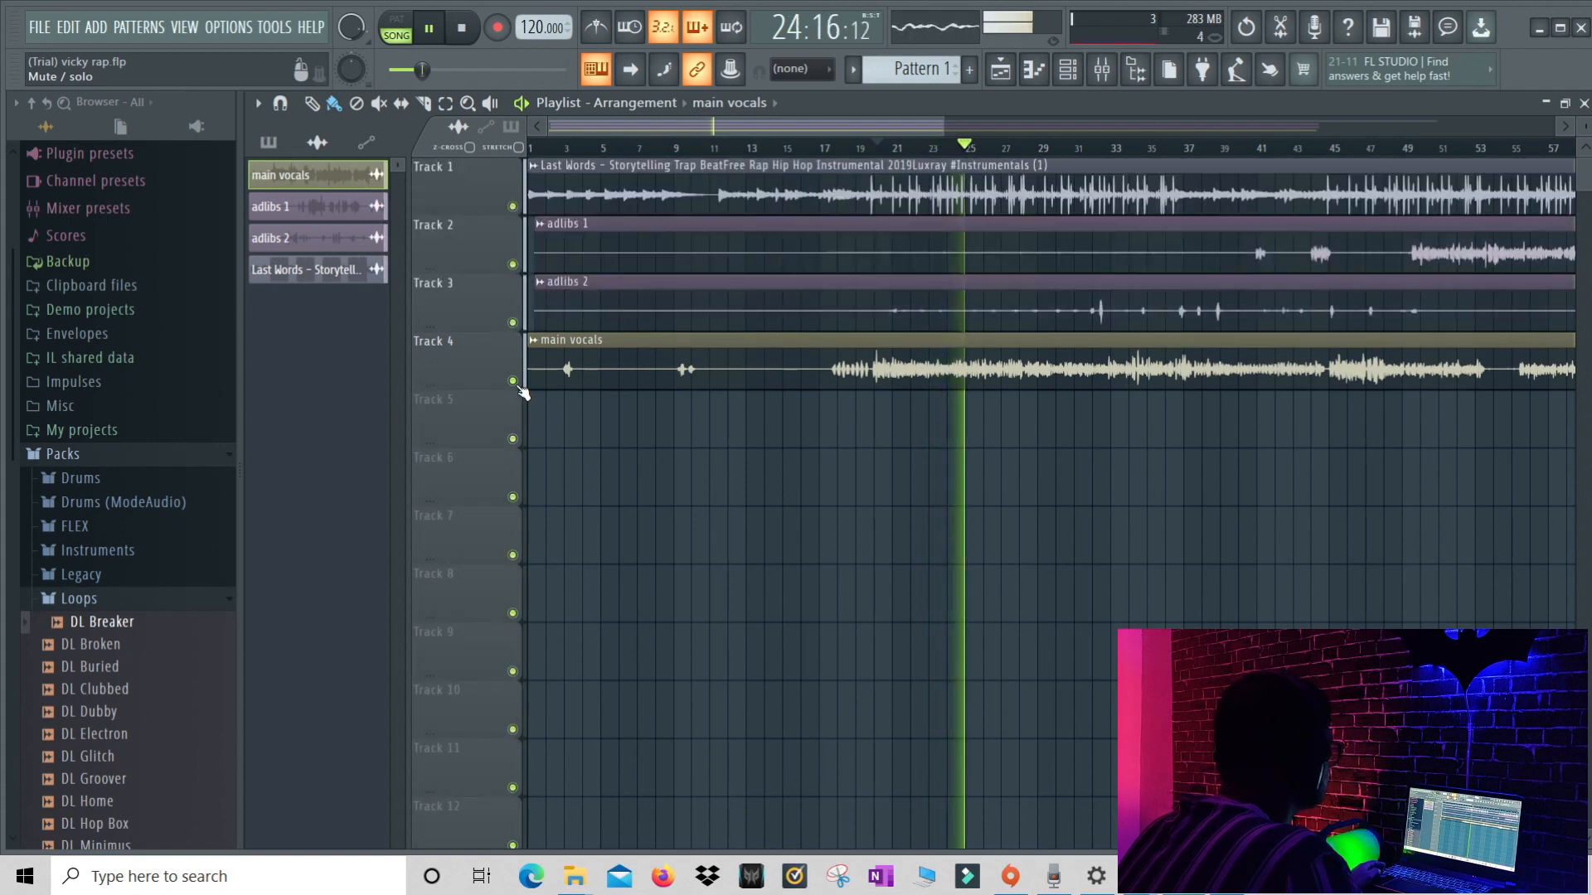
{"action": "key", "text": "space"}
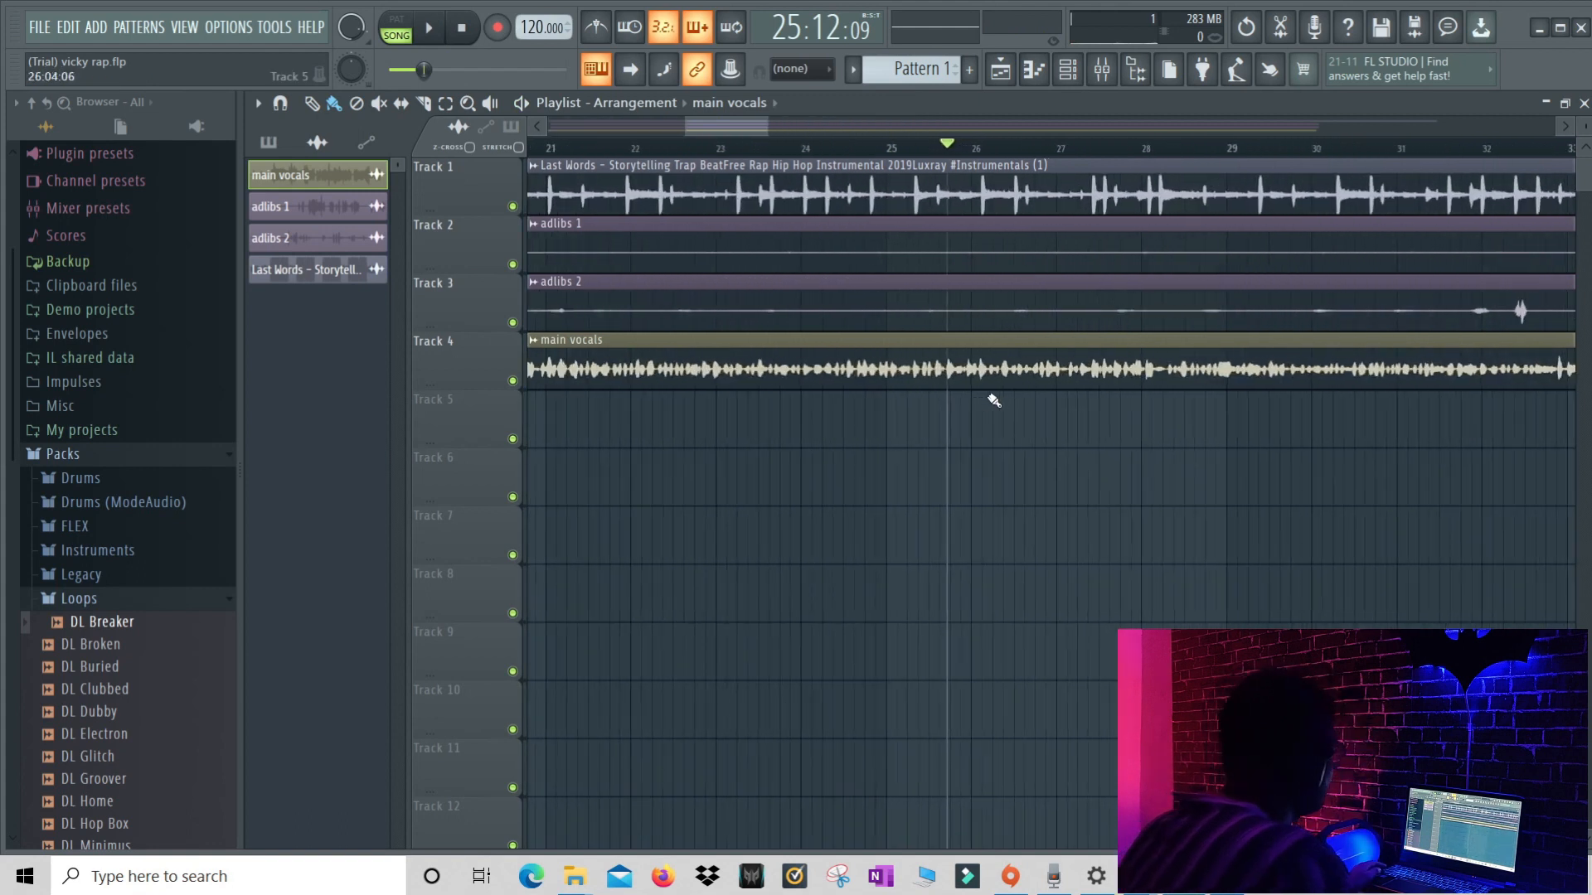
Solo the main vocals on Track 4 and examine the quiet section before the verse in Edison, closing the editor when done
{"action": "left_click", "coordinate": [513, 382]}
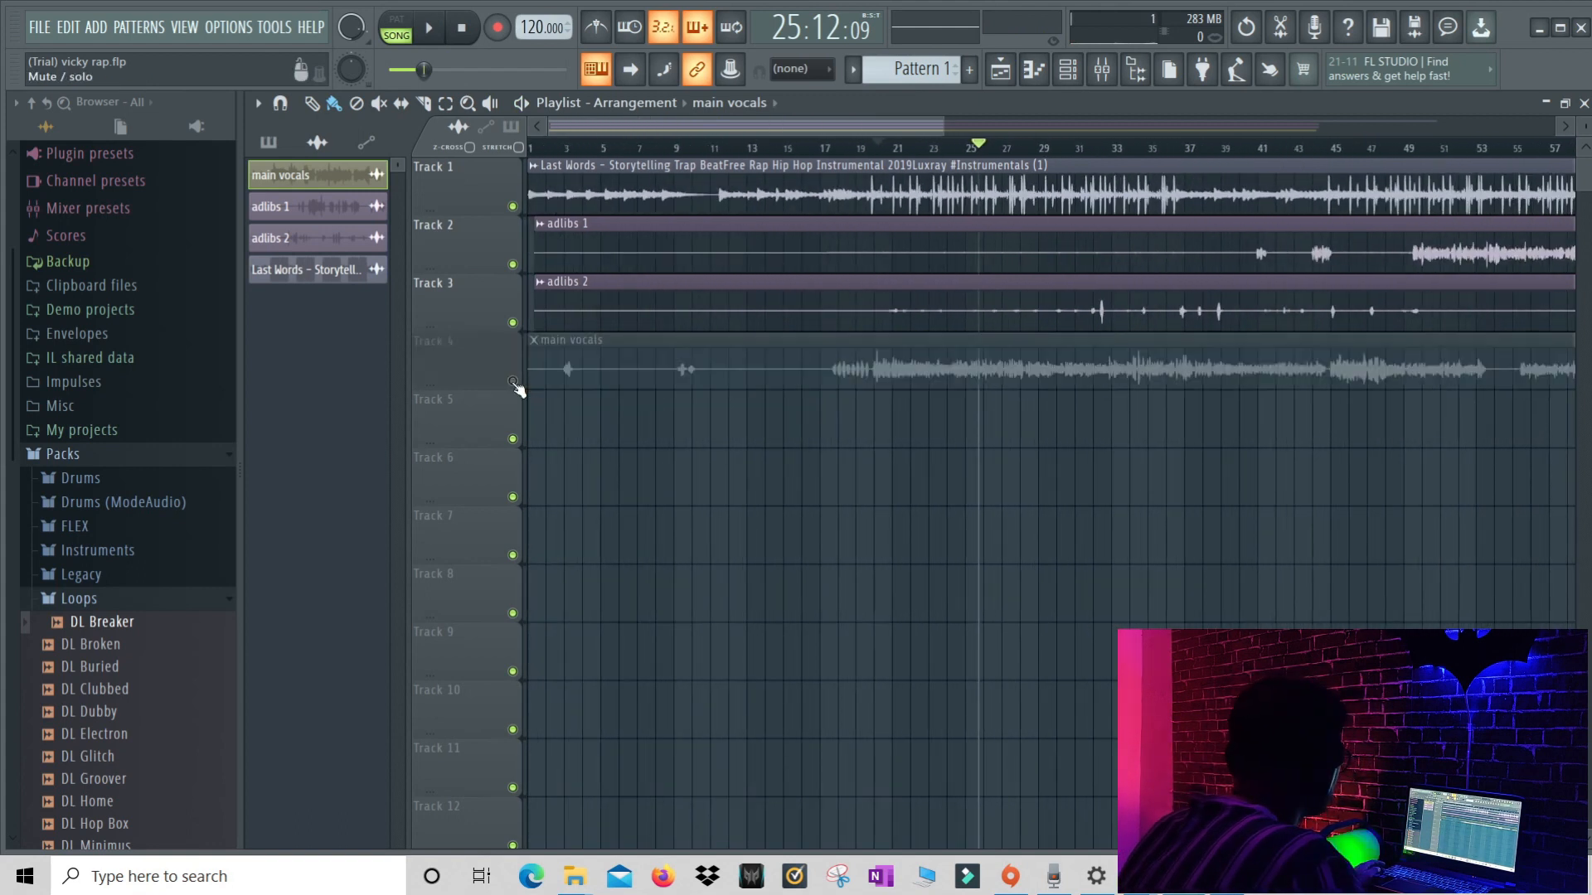
{"action": "right_click", "coordinate": [513, 383]}
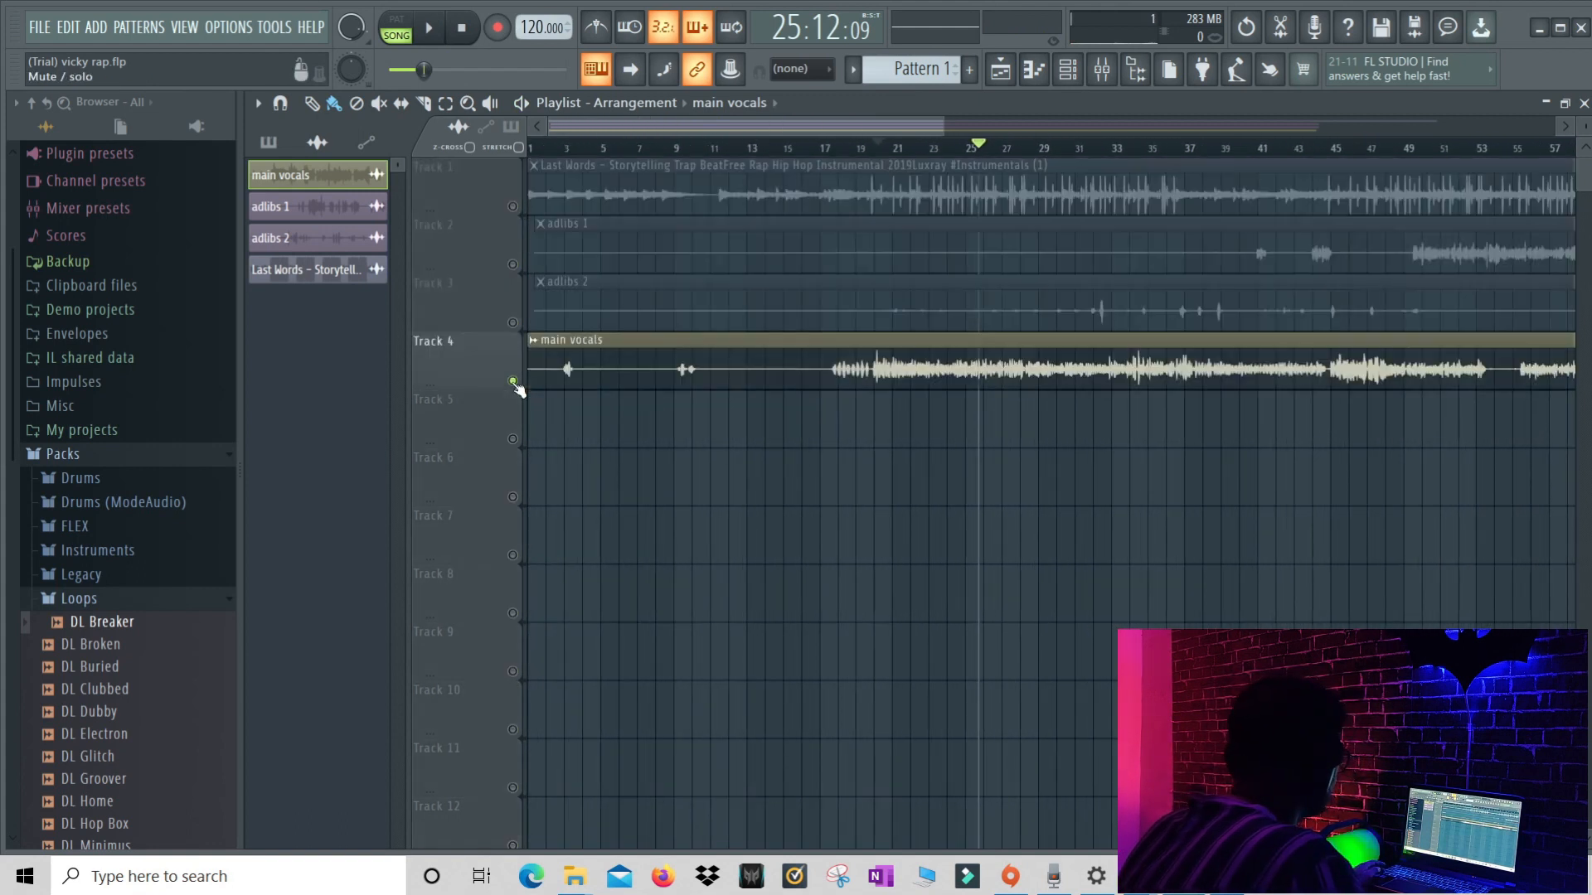
{"action": "left_click", "coordinate": [533, 341]}
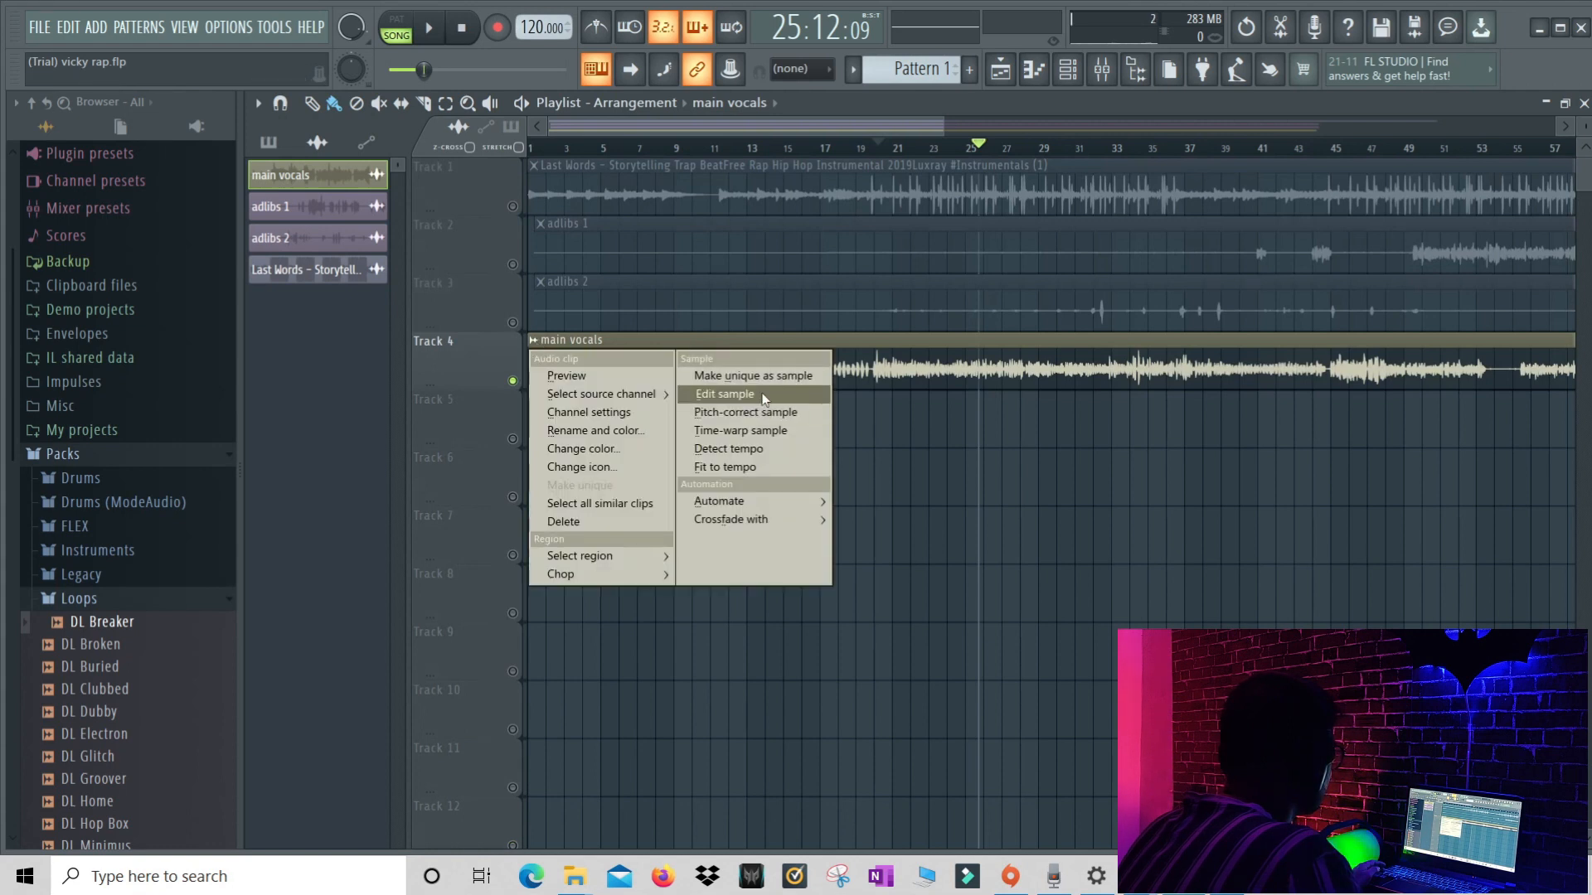
{"action": "left_click", "coordinate": [764, 396]}
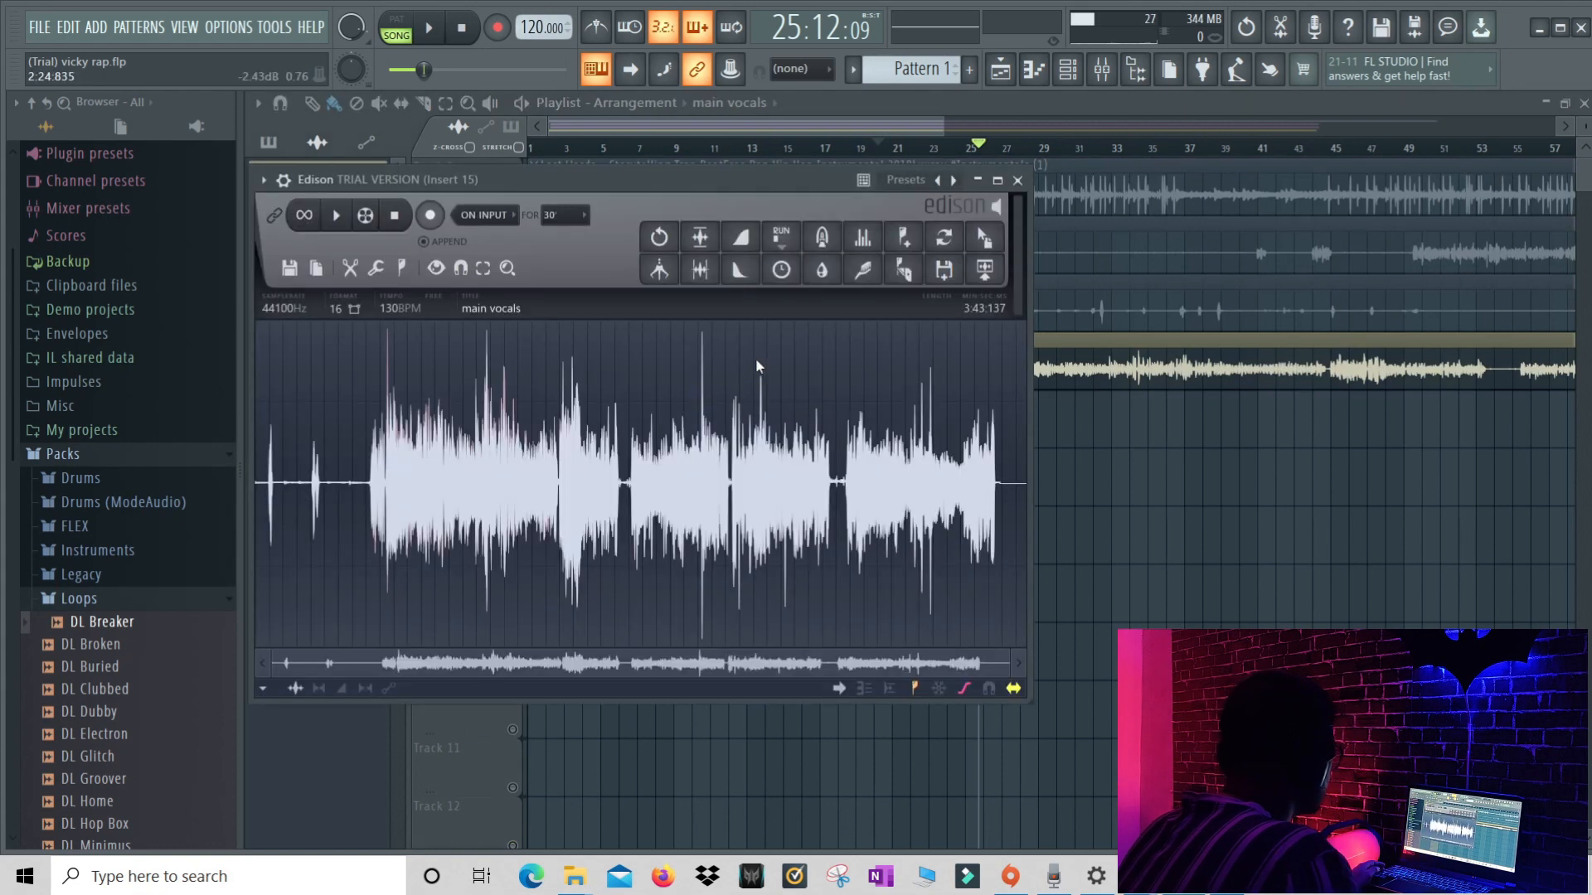
{"action": "scroll", "coordinate": [371, 460], "scroll_direction": "up", "scroll_amount": 5}
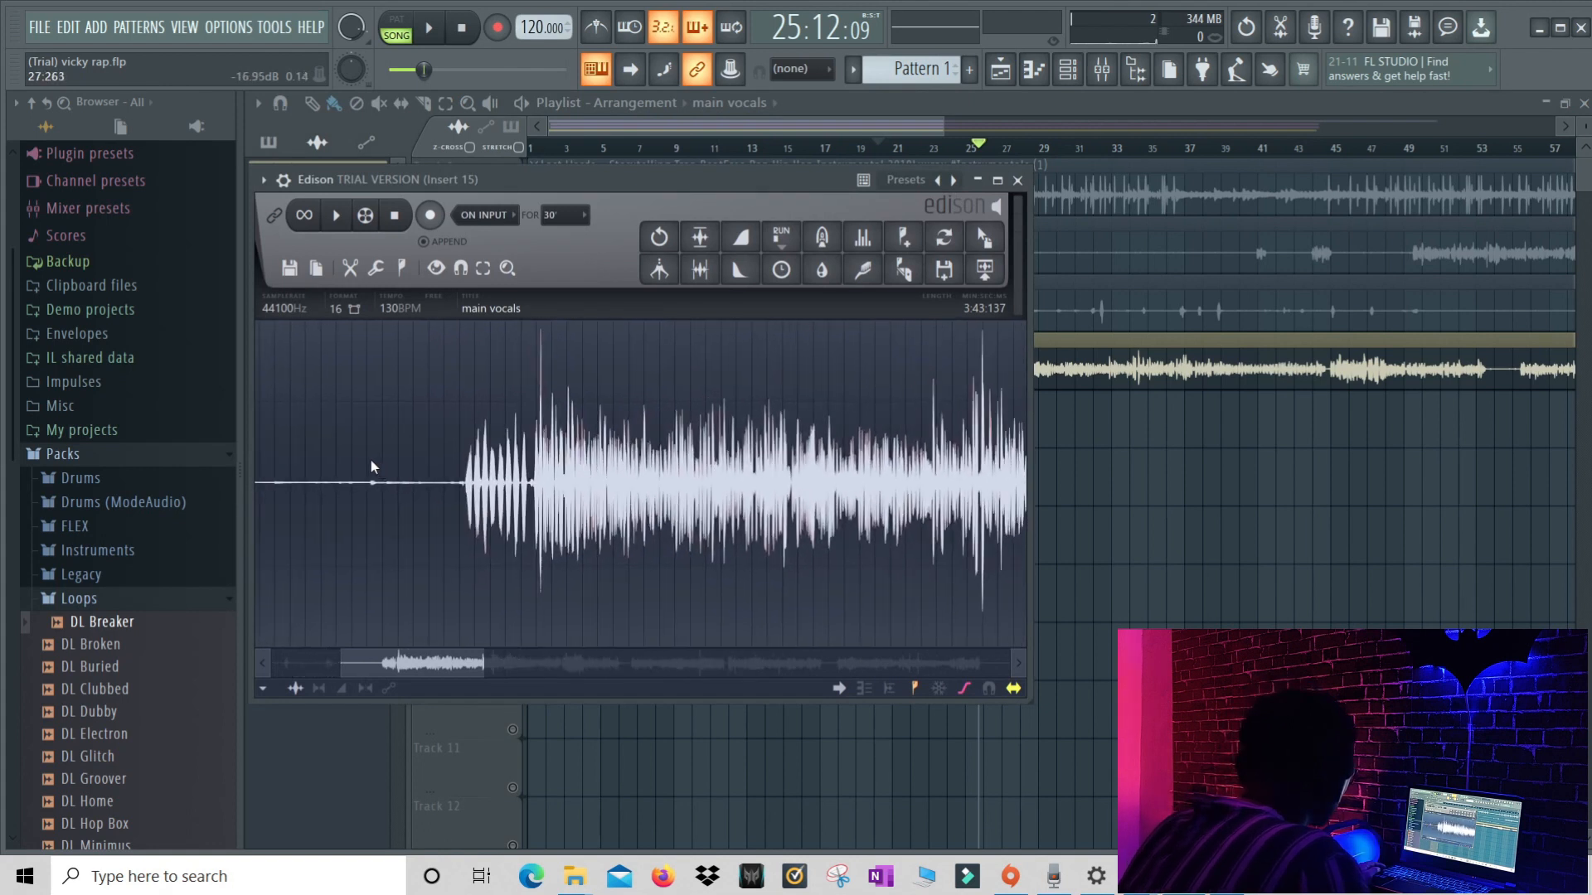
{"action": "scroll", "coordinate": [371, 460], "scroll_direction": "up", "scroll_amount": 3}
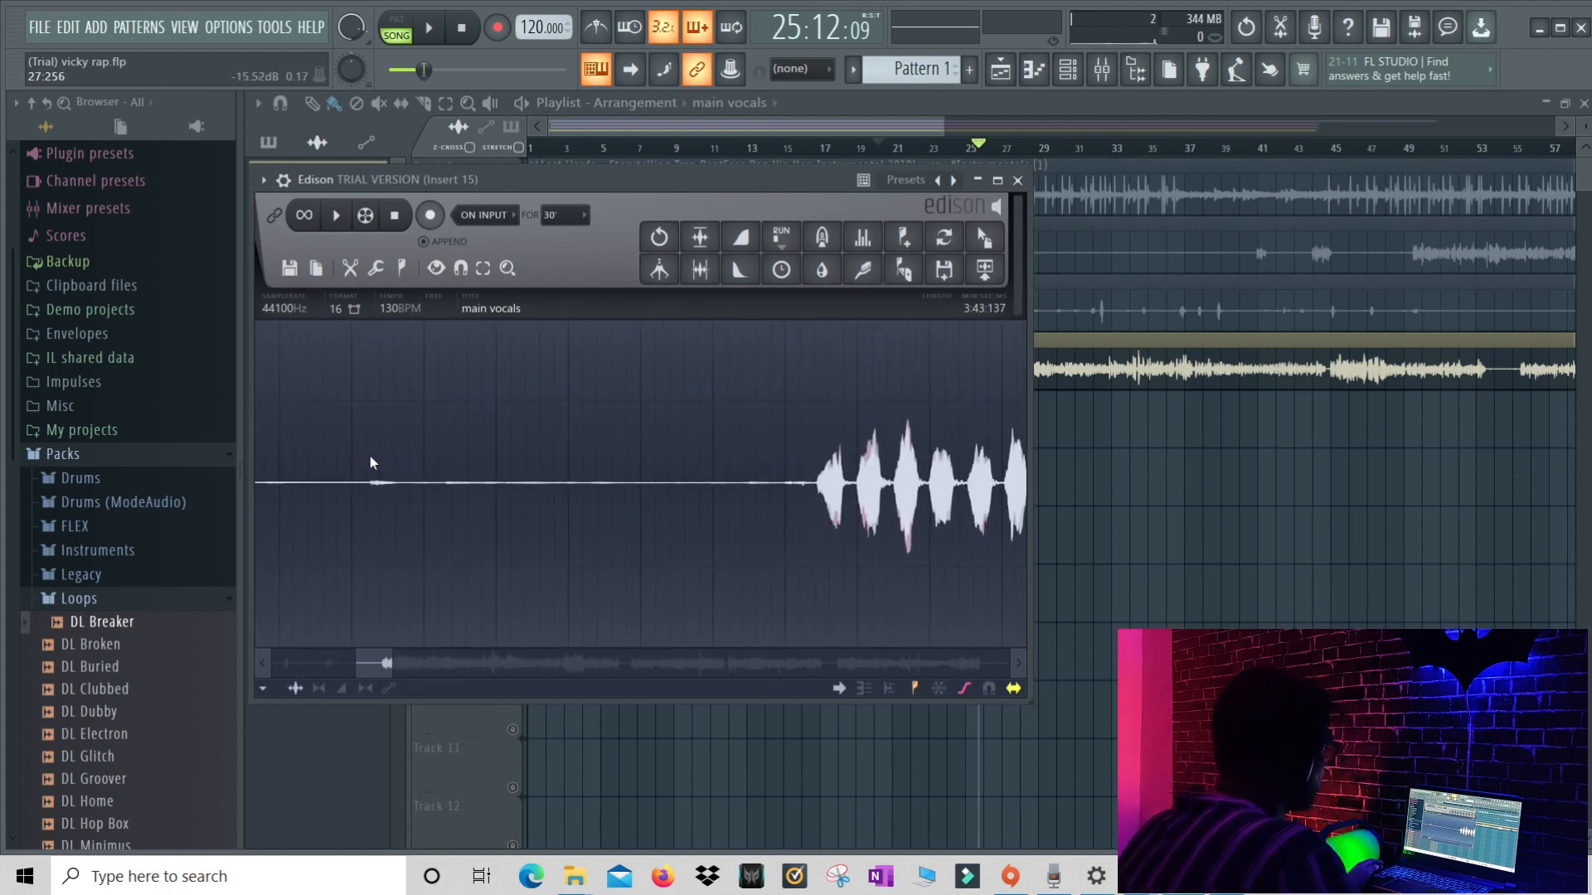
{"action": "left_click_drag", "start_coordinate": [619, 181], "coordinate": [945, 219]}
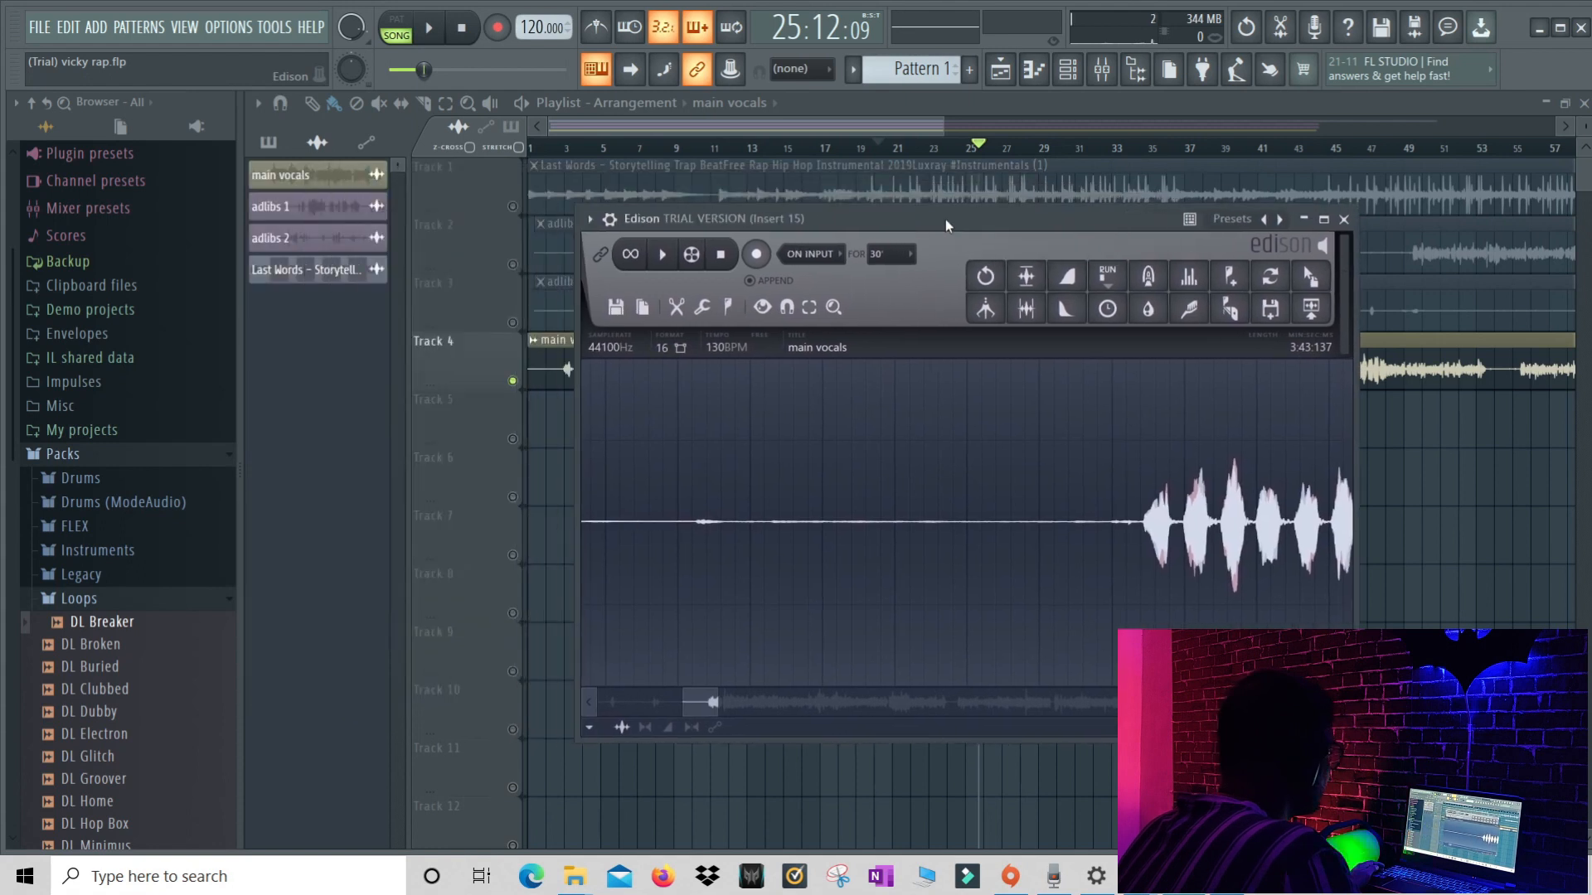
{"action": "left_click", "coordinate": [1344, 219]}
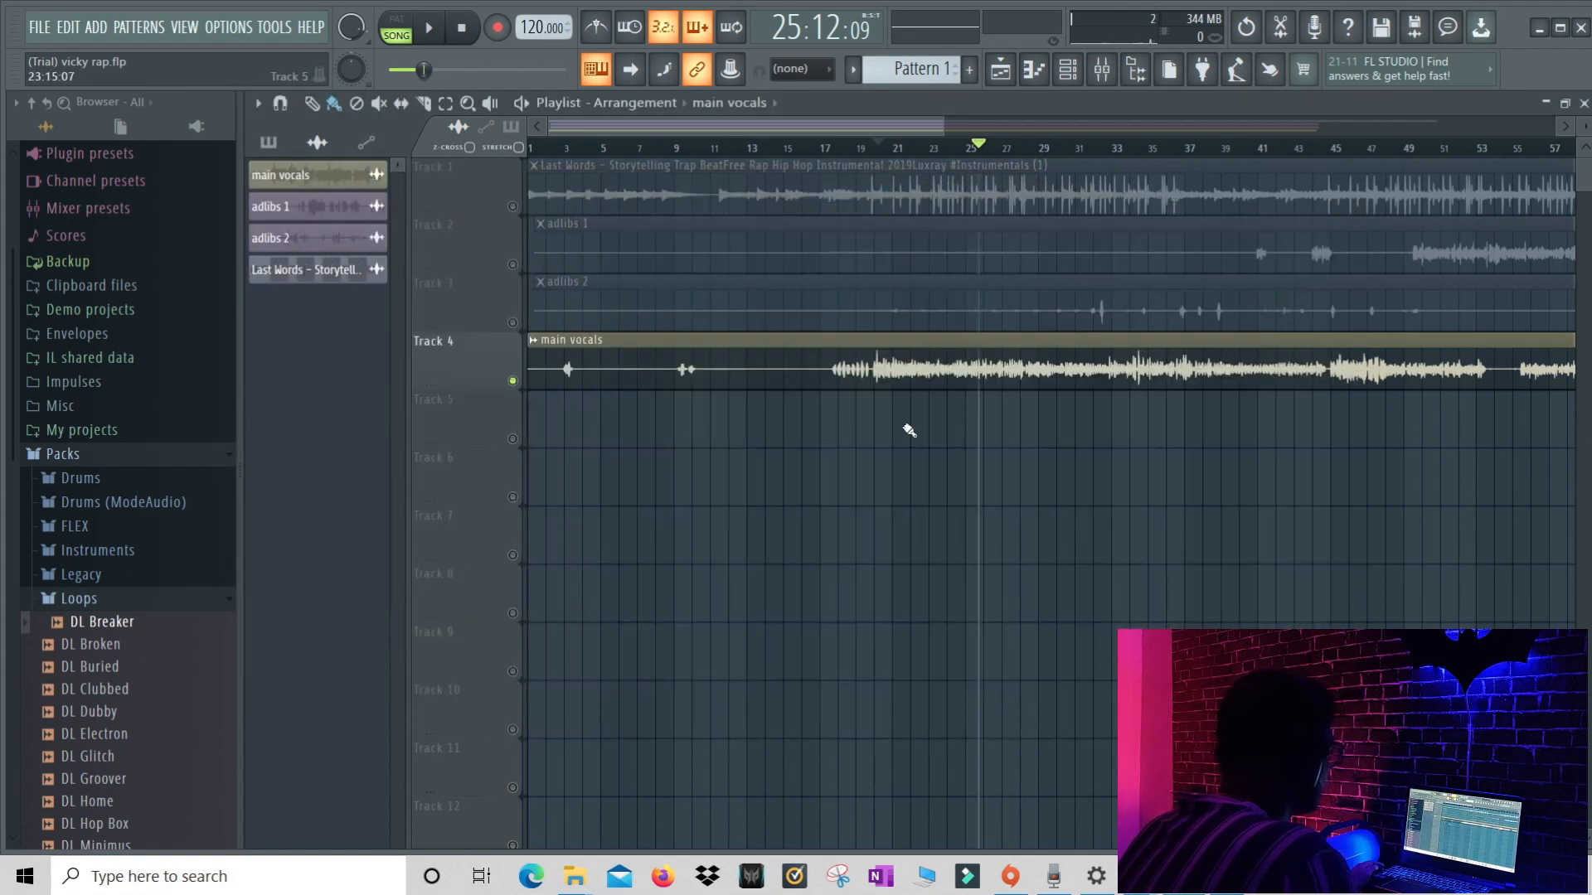
Open the main vocals sample in Edison, then select and audition the quiet gap before the verse, from 22:011 to 29:001
{"action": "left_click", "coordinate": [534, 342]}
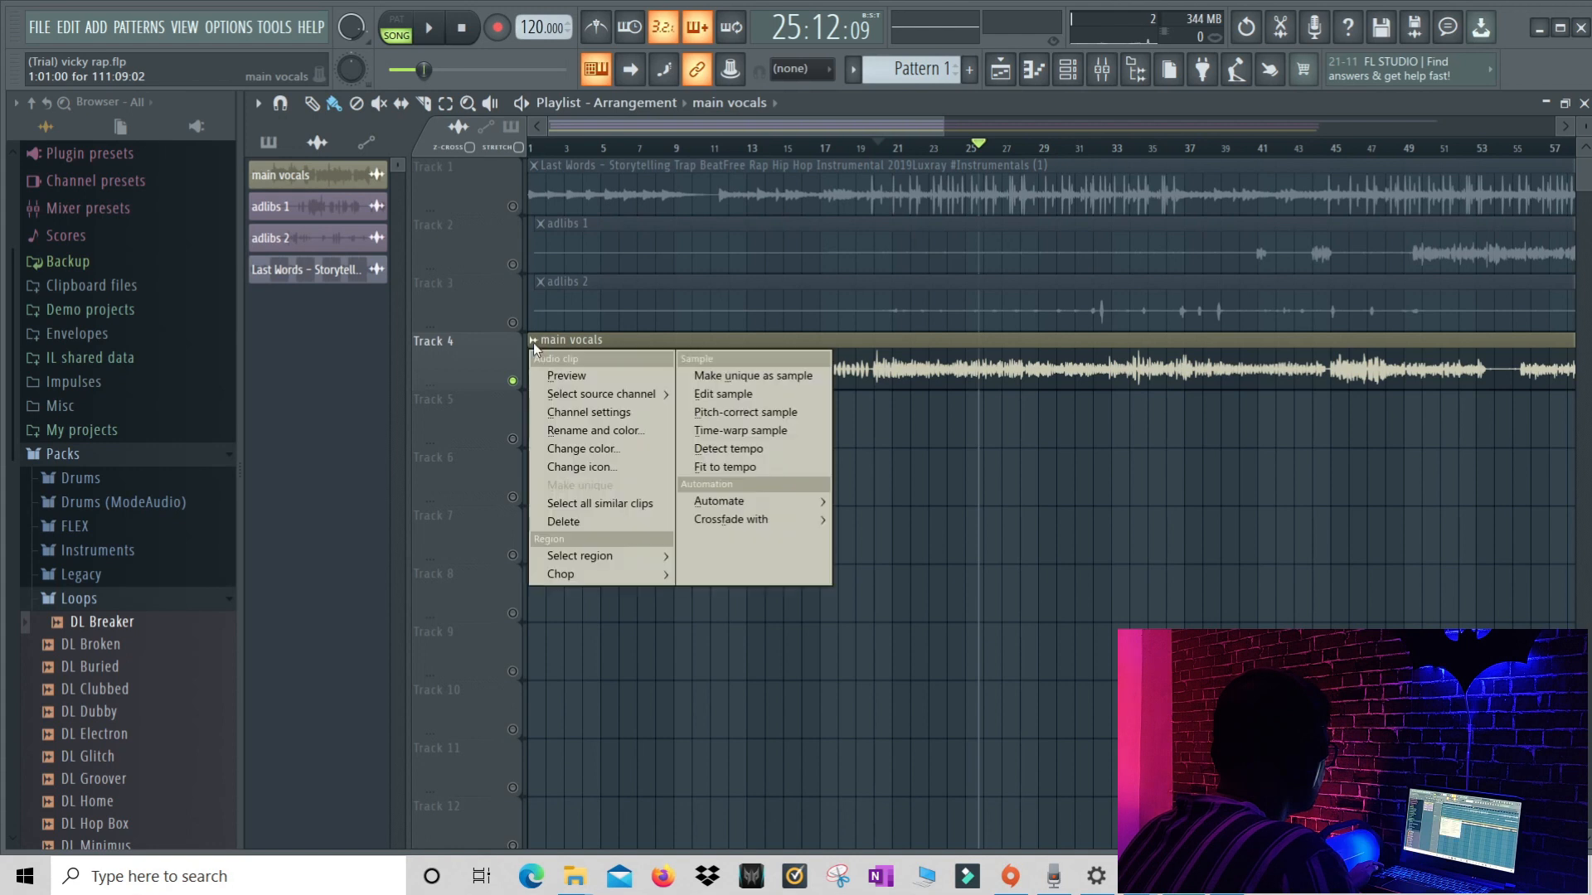
{"action": "left_click", "coordinate": [723, 391]}
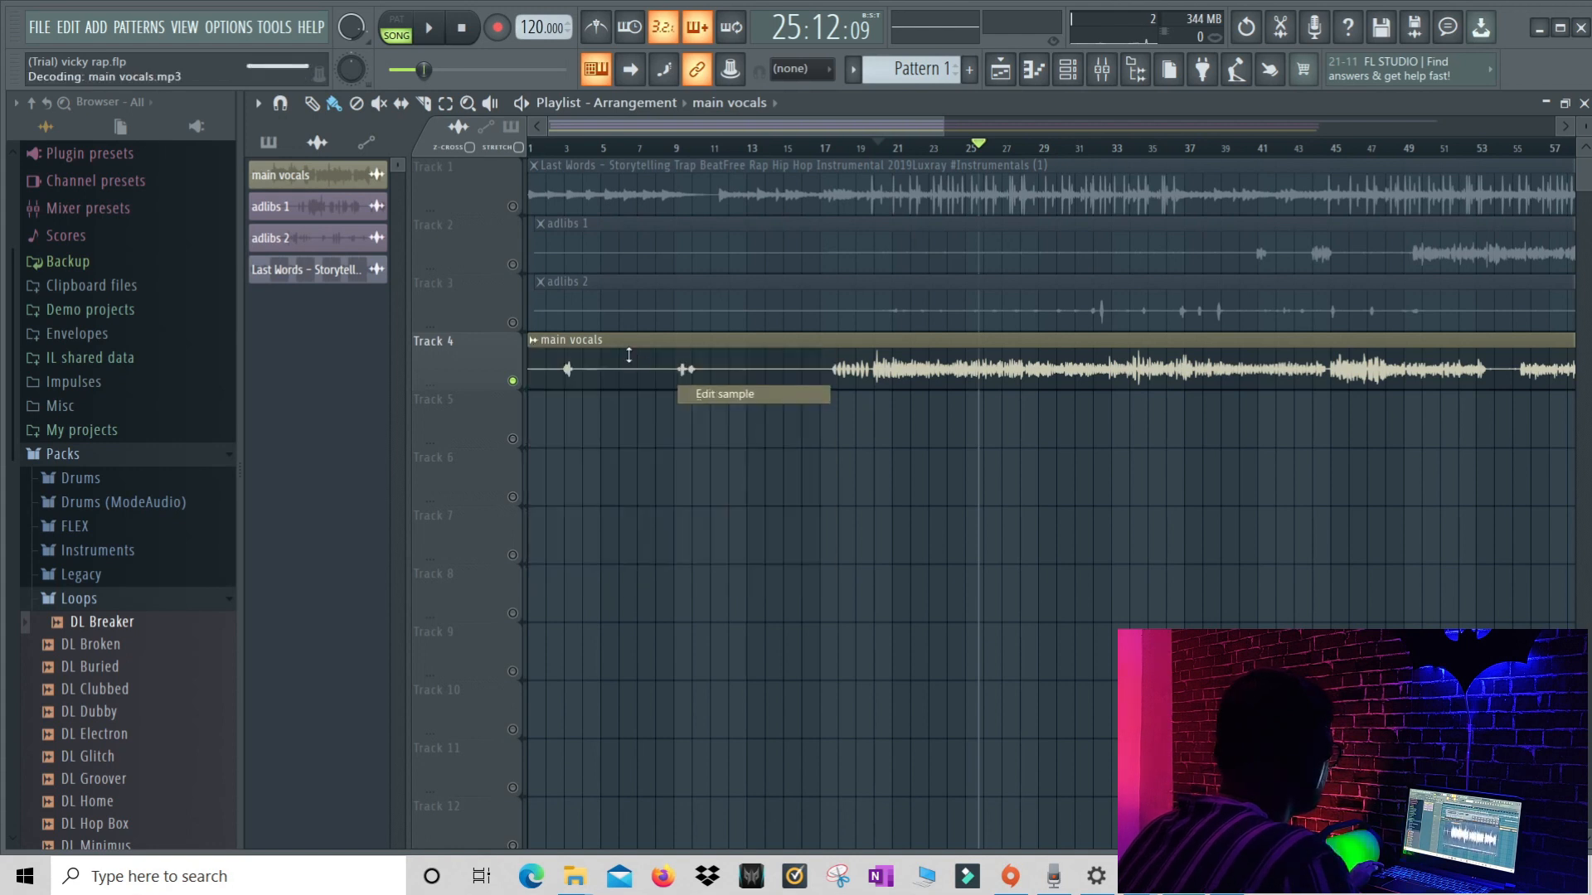
{"action": "scroll", "coordinate": [647, 490], "scroll_direction": "up", "scroll_amount": 4}
{"action": "scroll", "coordinate": [650, 490], "scroll_direction": "up", "scroll_amount": 5}
{"action": "mouse_move", "coordinate": [696, 703]}
{"action": "left_mouse_down"}
{"action": "mouse_move", "coordinate": [651, 700]}
{"action": "mouse_move", "coordinate": [684, 703]}
{"action": "left_mouse_up"}
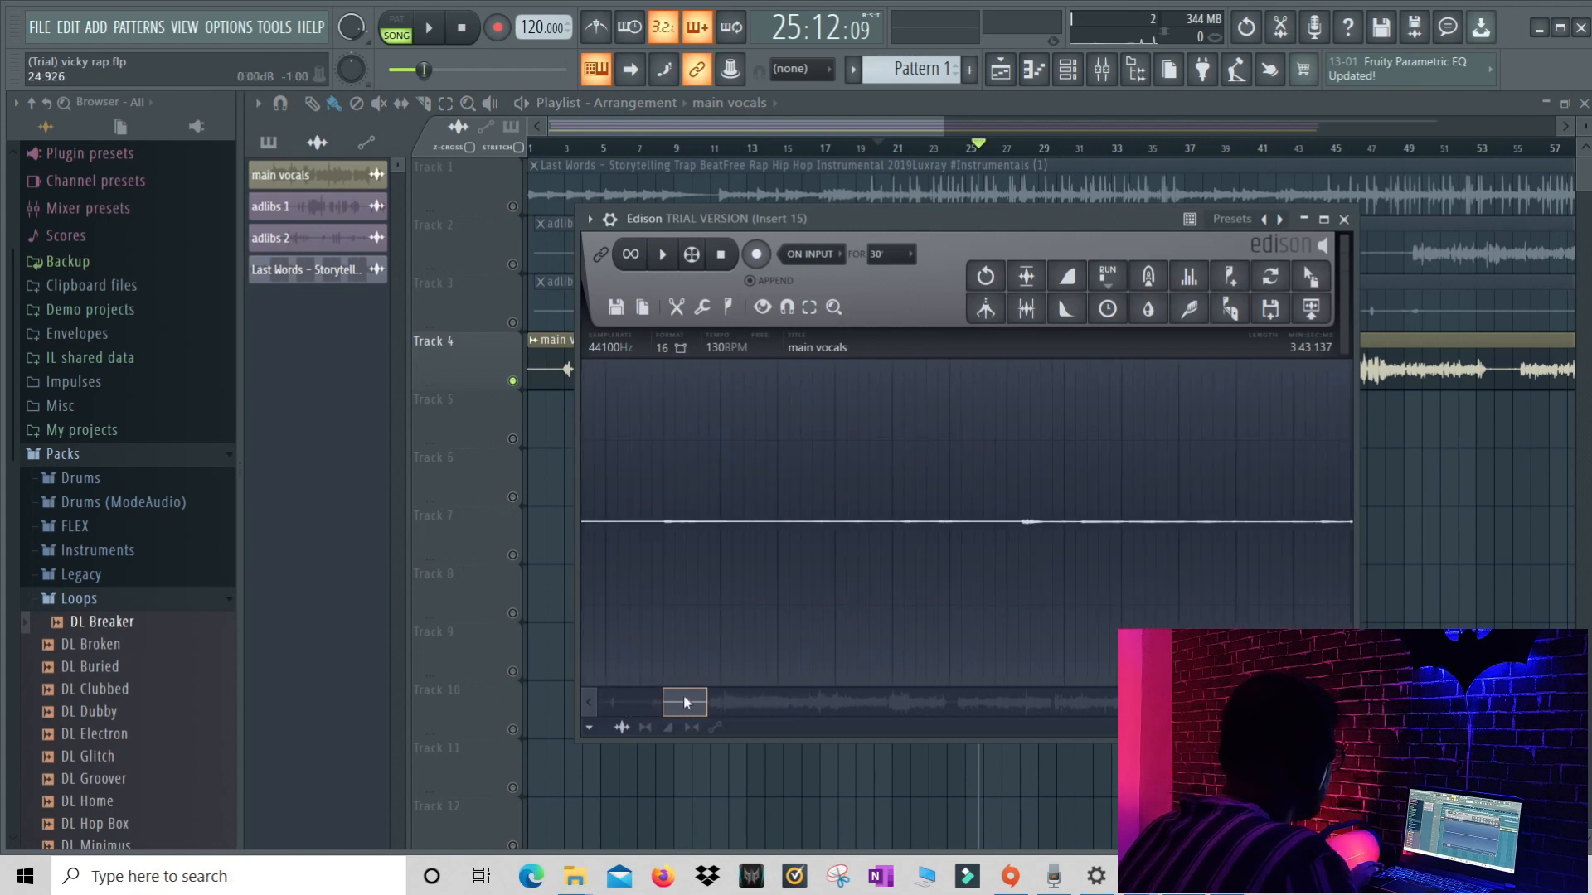
{"action": "left_click_drag", "start_coordinate": [721, 377], "coordinate": [765, 382]}
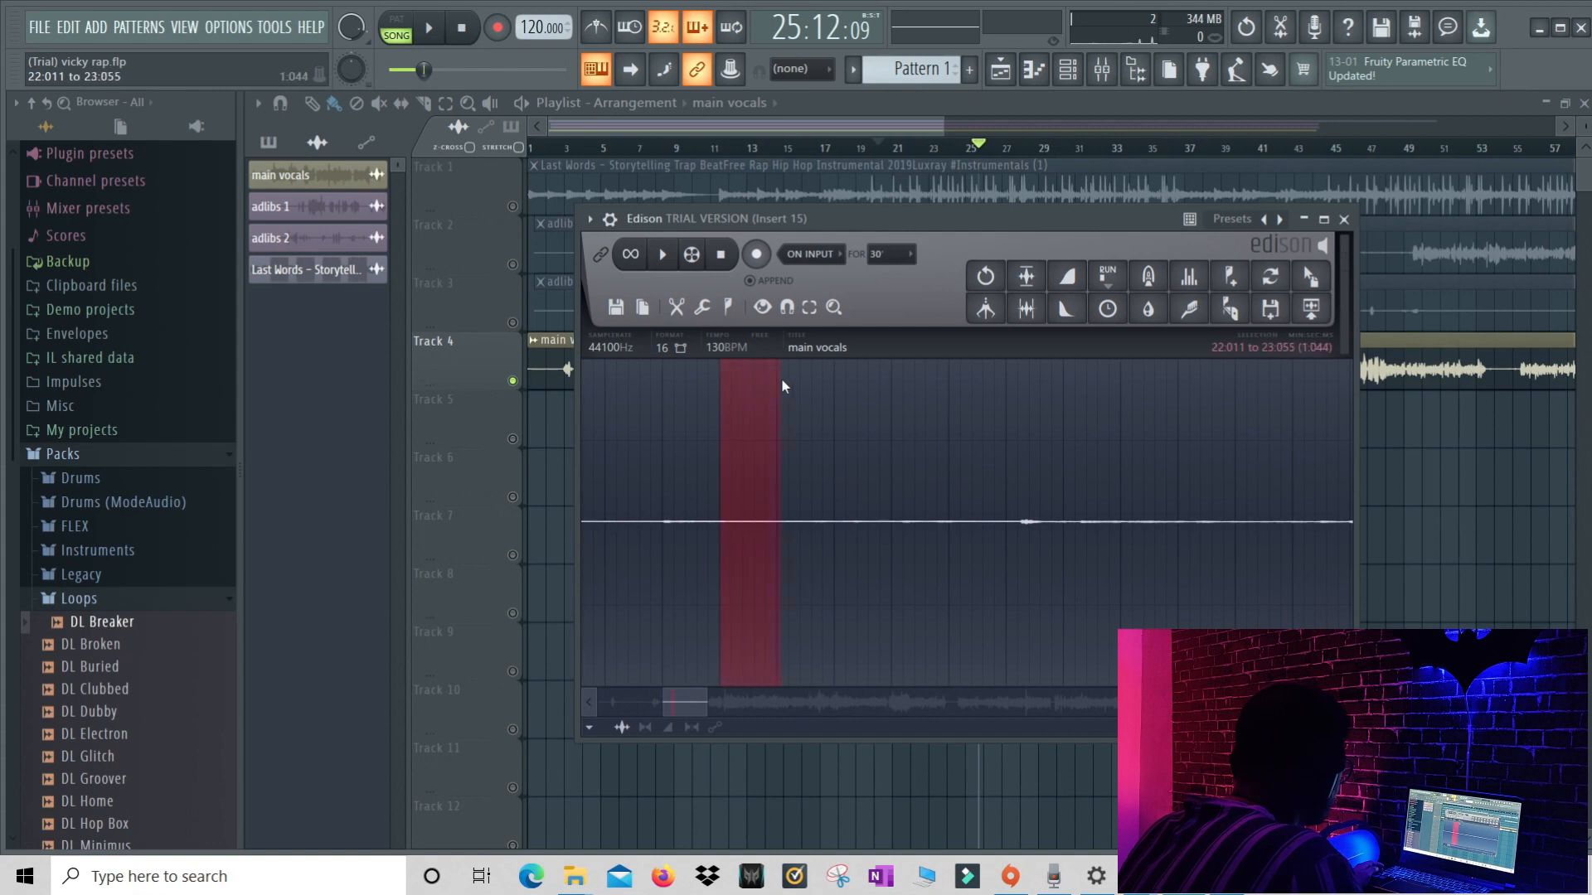
{"action": "left_click_drag", "start_coordinate": [1016, 396], "coordinate": [1123, 401]}
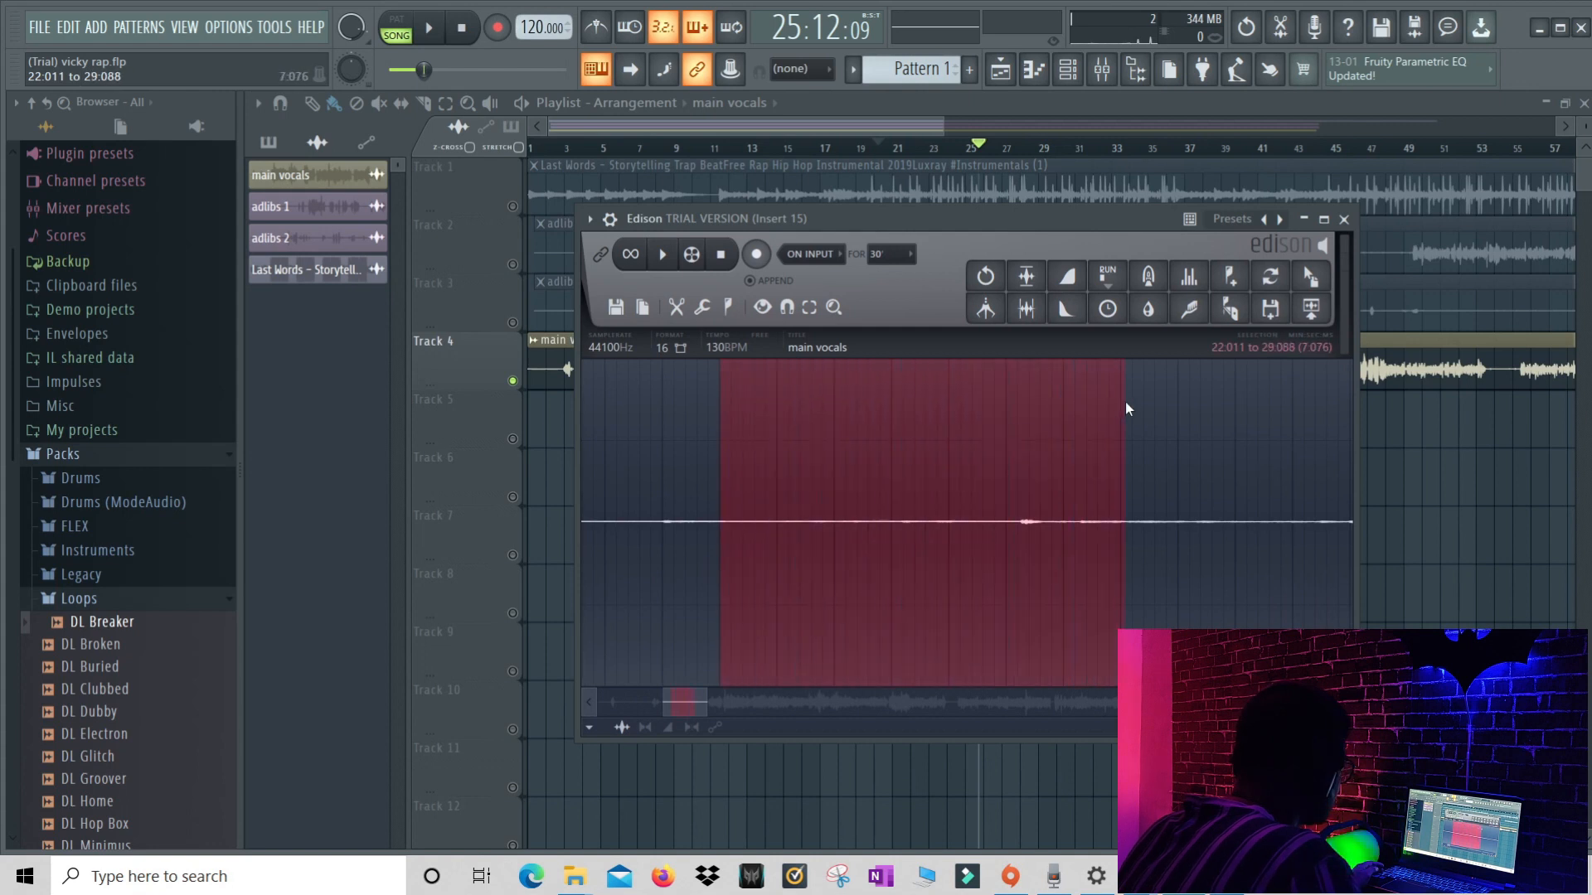
{"action": "left_click", "coordinate": [675, 260]}
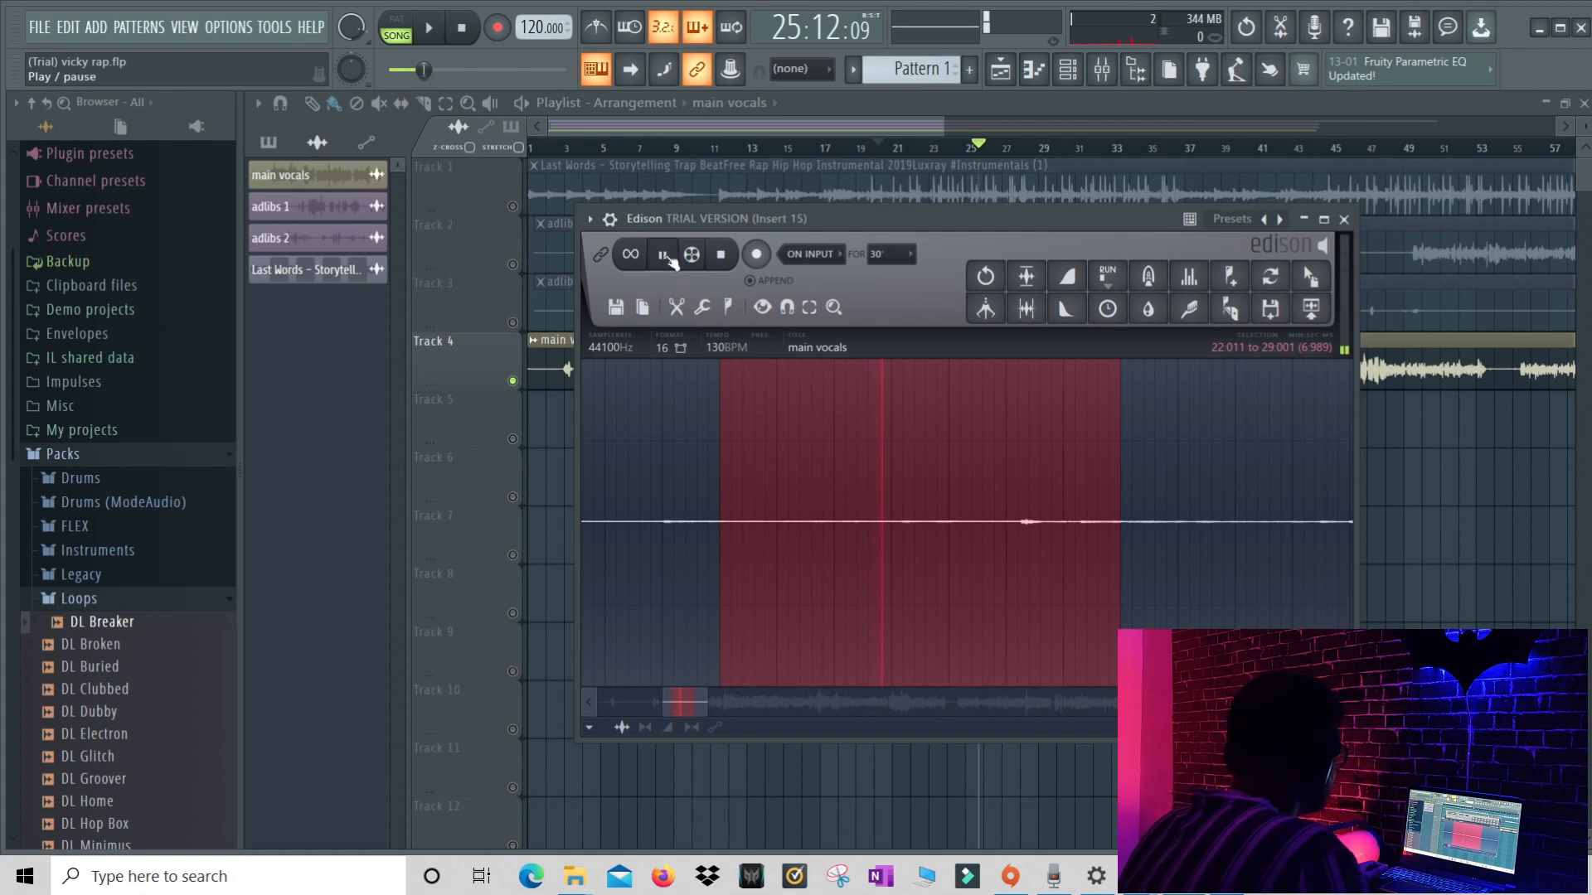
{"action": "left_click", "coordinate": [665, 255]}
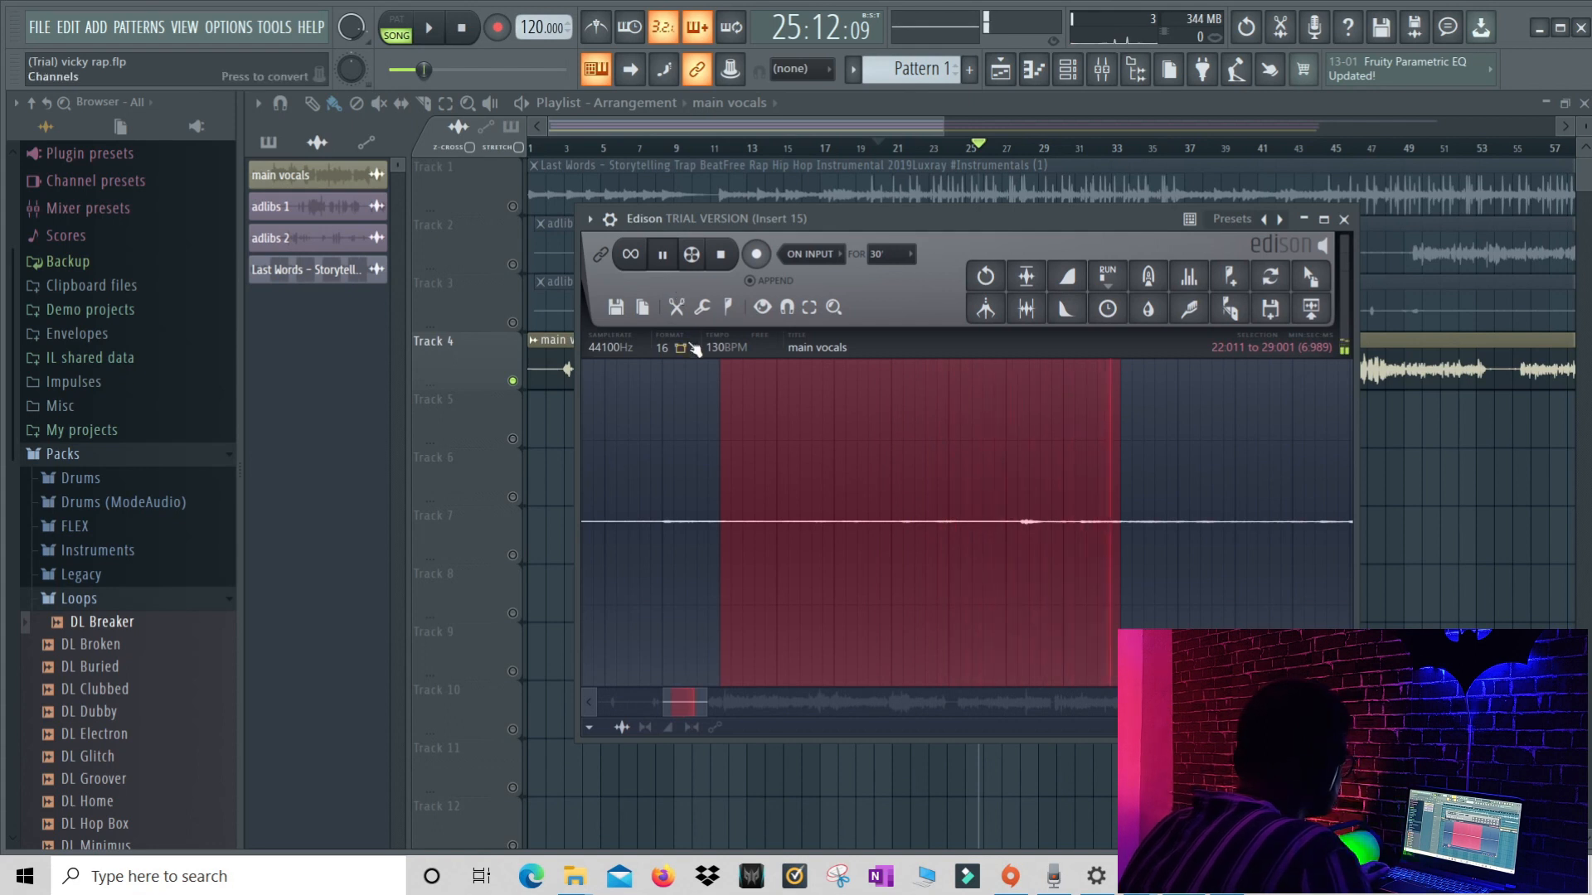
Widen the selection over the quiet gap to 21:041–33:043 and acquire it as the denoiser's noise profile
{"action": "scroll", "coordinate": [854, 495], "scroll_direction": "down", "scroll_amount": 2}
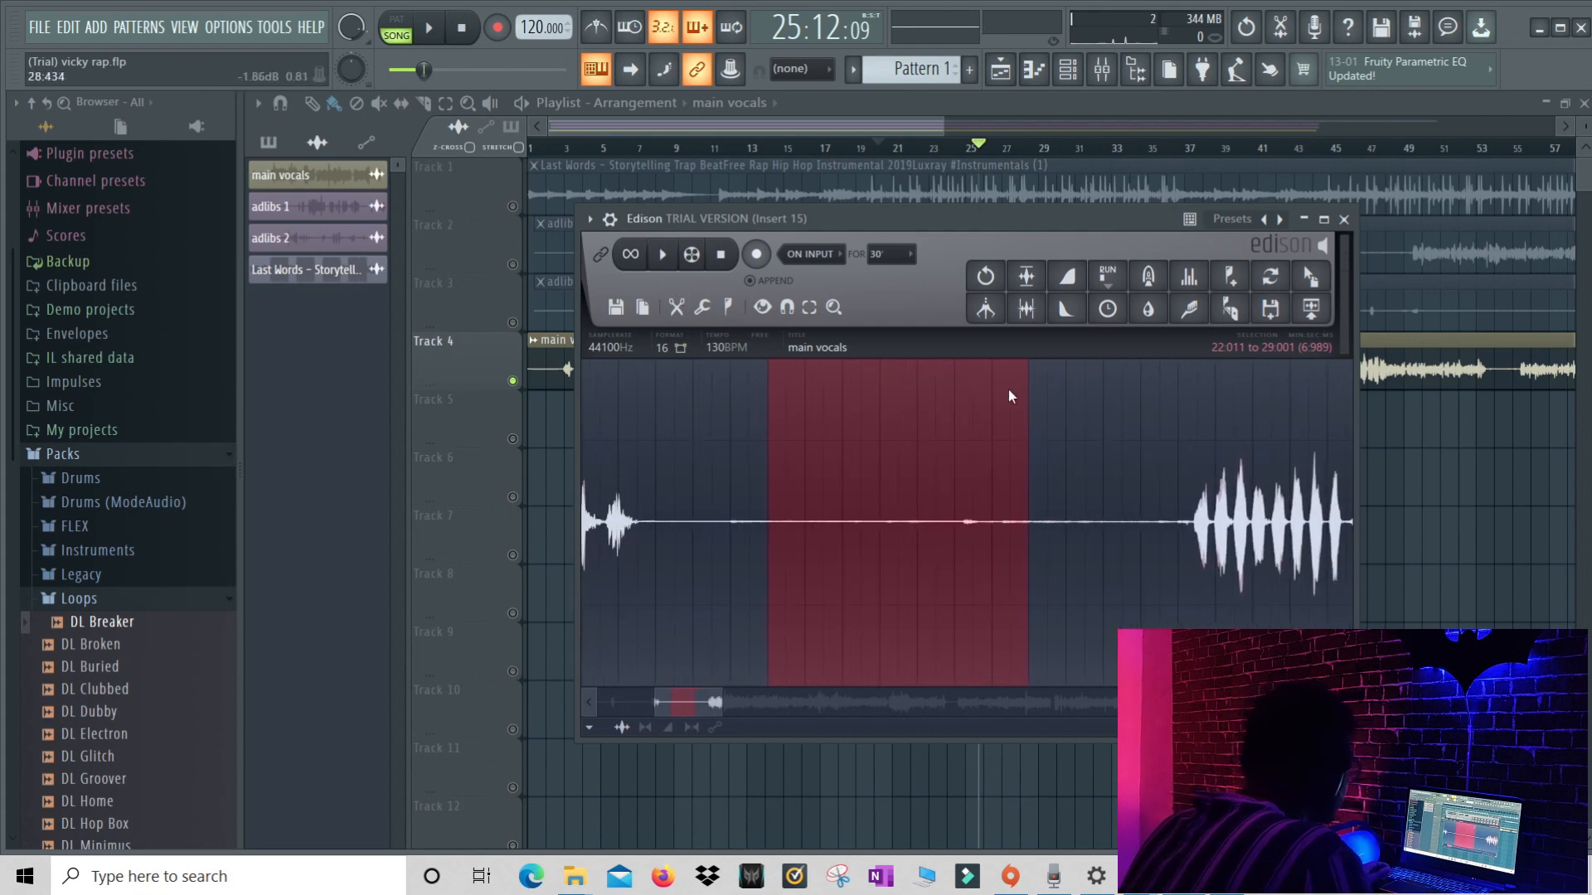
{"action": "left_click_drag", "start_coordinate": [1027, 373], "coordinate": [1181, 383]}
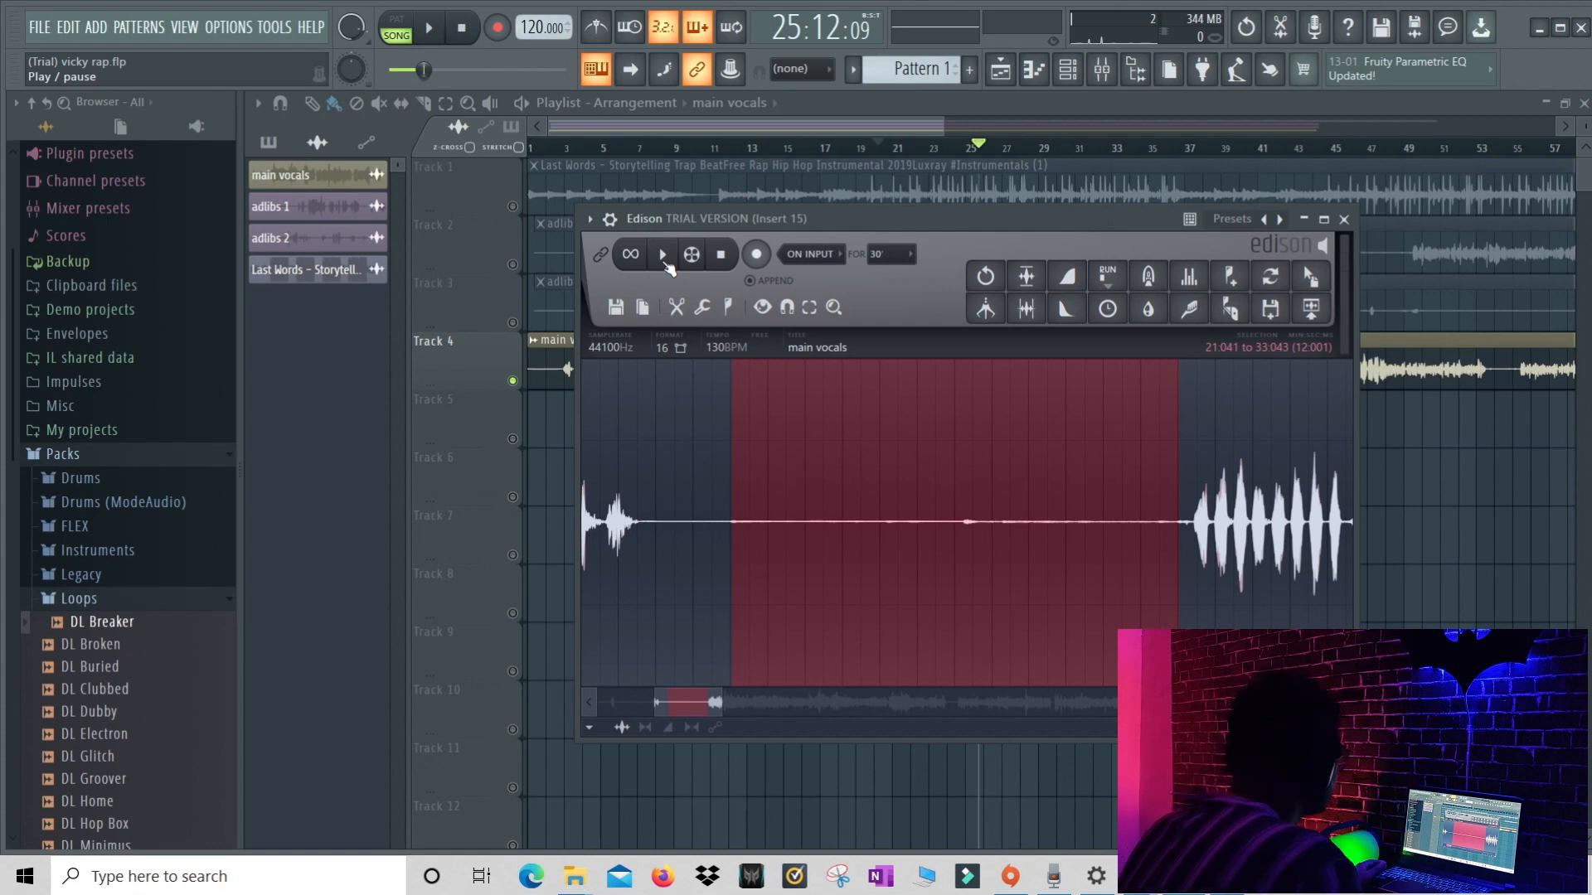
{"action": "left_click", "coordinate": [1200, 314]}
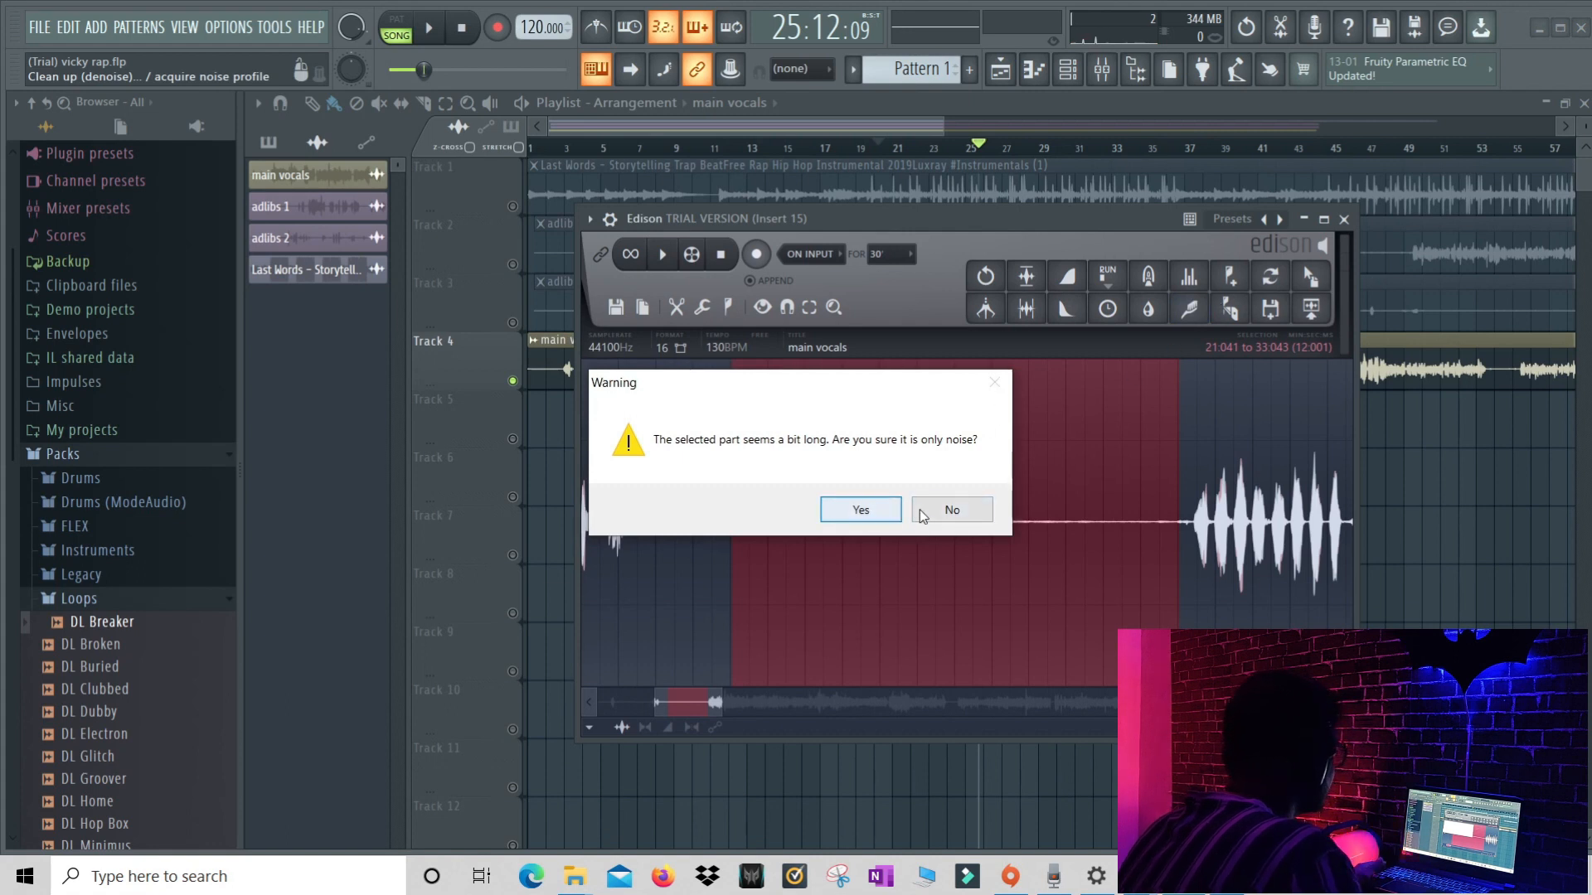
{"action": "left_click", "coordinate": [861, 509]}
{"action": "left_click", "coordinate": [1194, 312]}
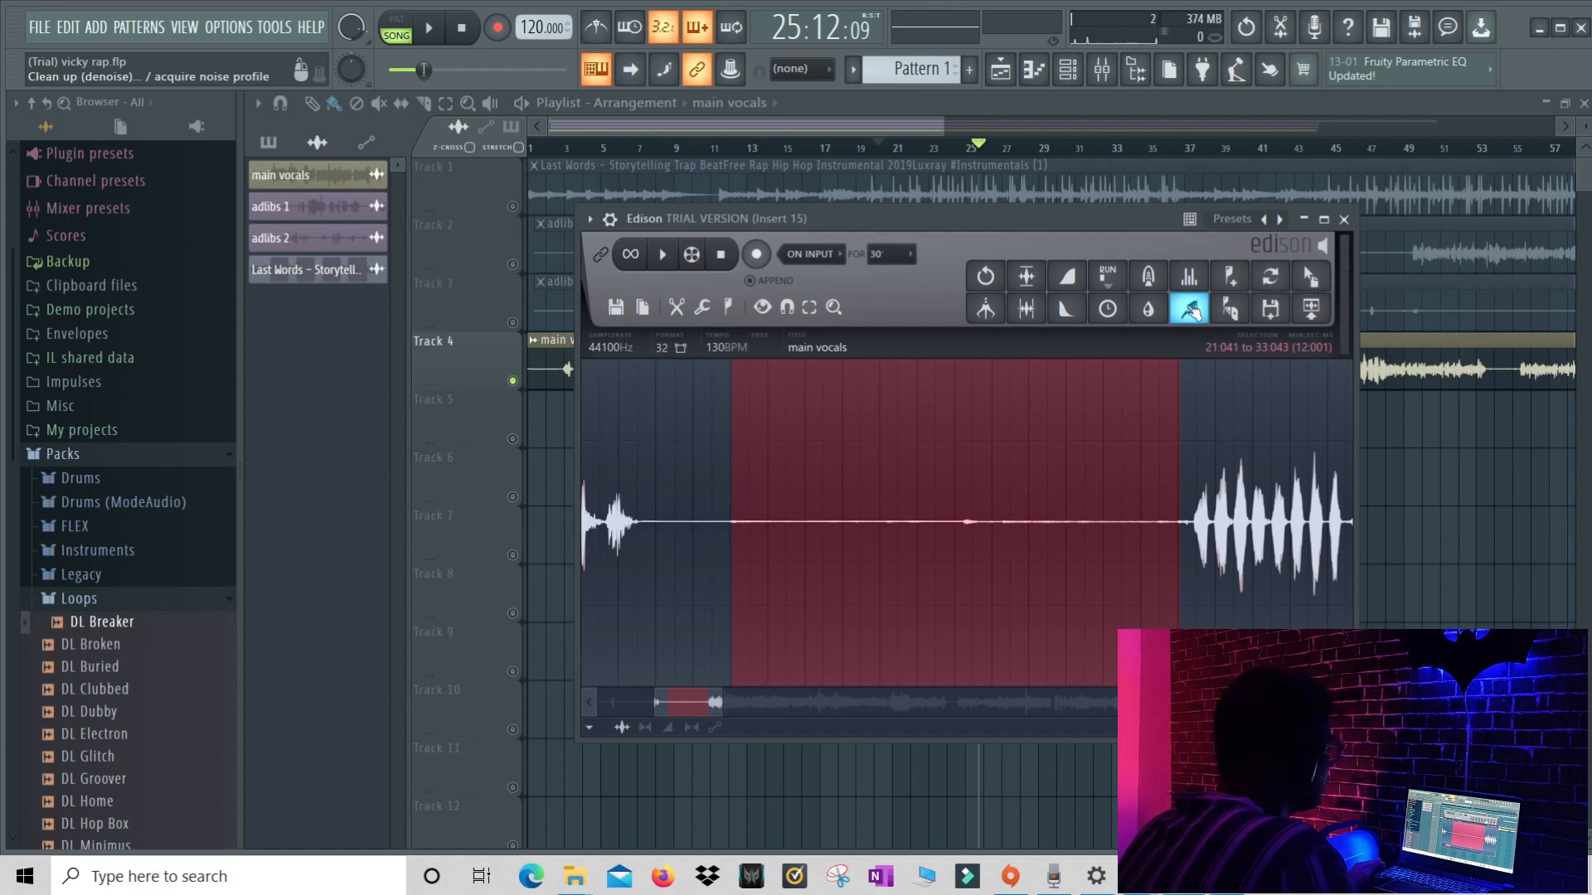
Select the entire main vocals sample and apply the Clean up denoiser to it with the acquired noise profile
{"action": "scroll", "coordinate": [804, 529], "scroll_direction": "down", "scroll_amount": 4}
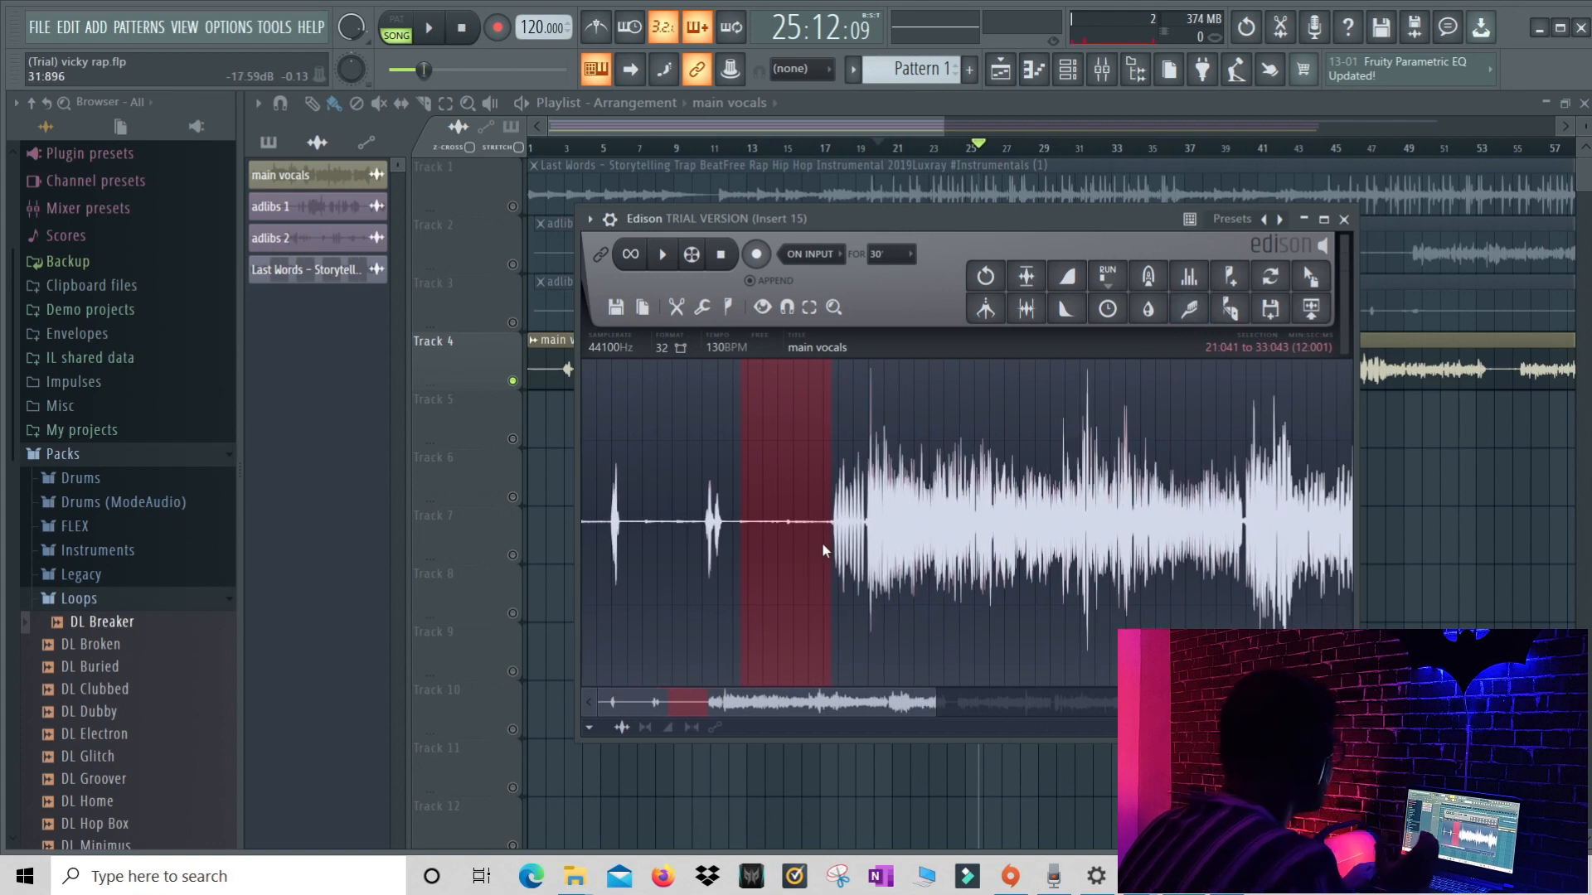
{"action": "scroll", "coordinate": [823, 544], "scroll_direction": "down", "scroll_amount": 2}
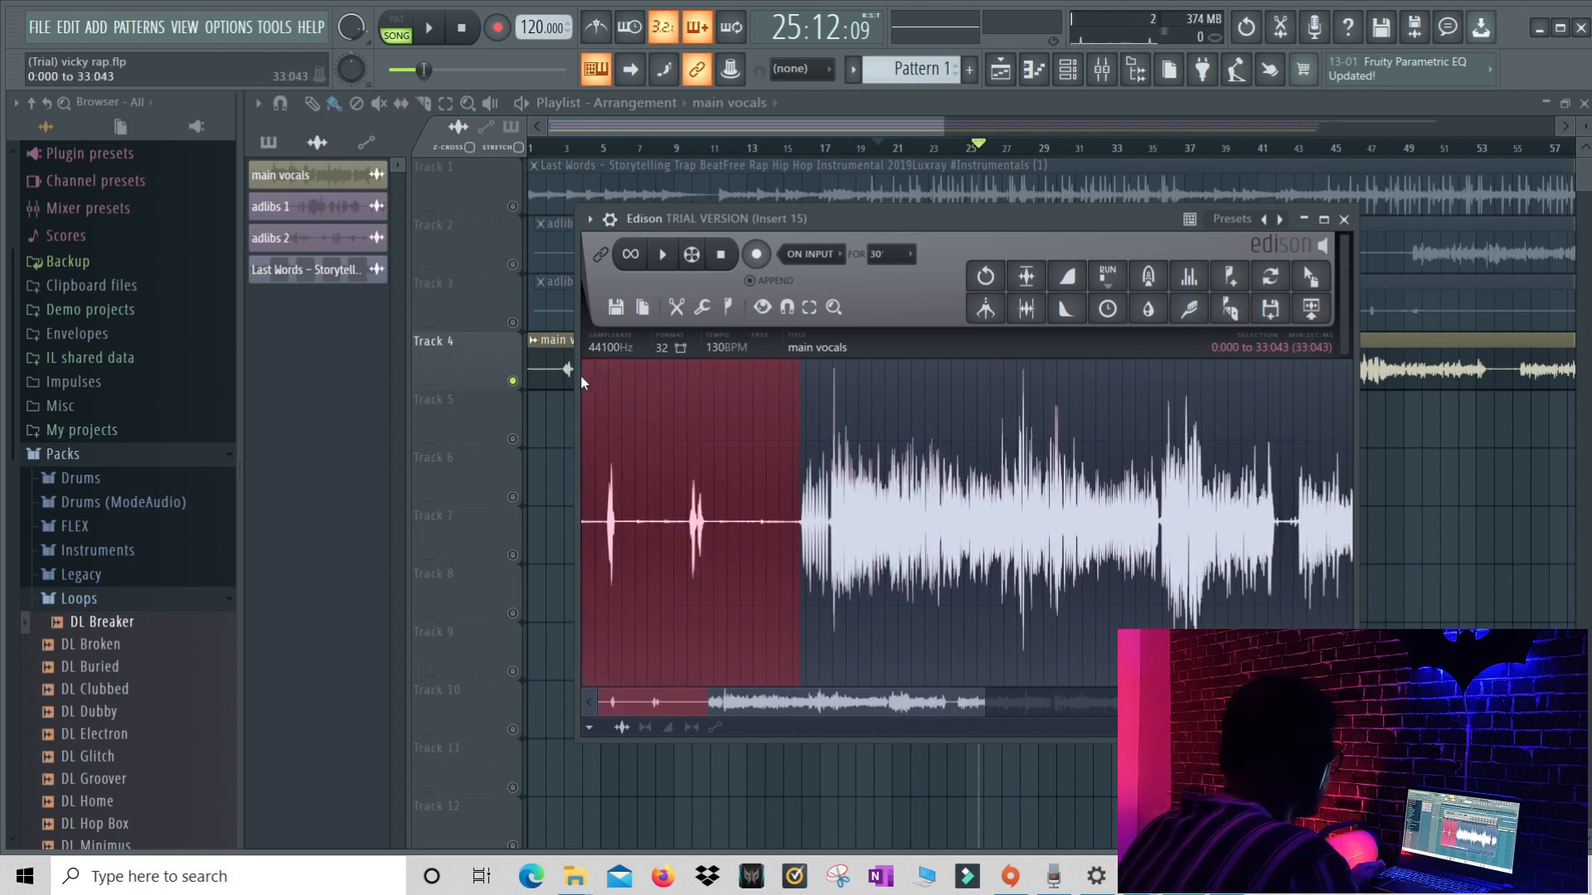
{"action": "left_click_drag", "start_coordinate": [793, 402], "coordinate": [1497, 417]}
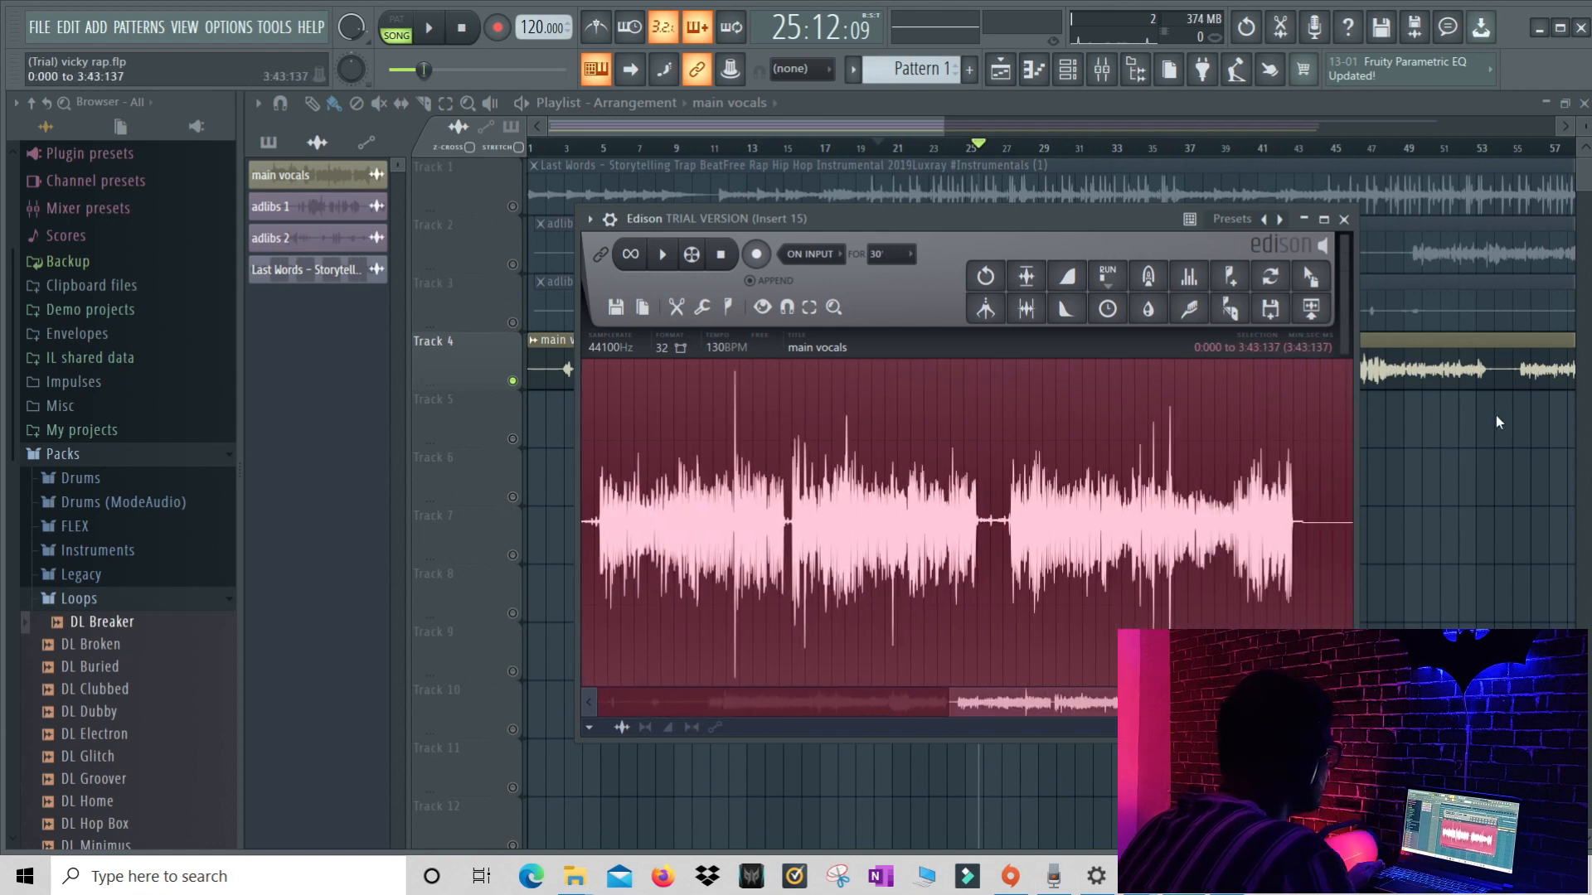
{"action": "left_click", "coordinate": [1192, 310]}
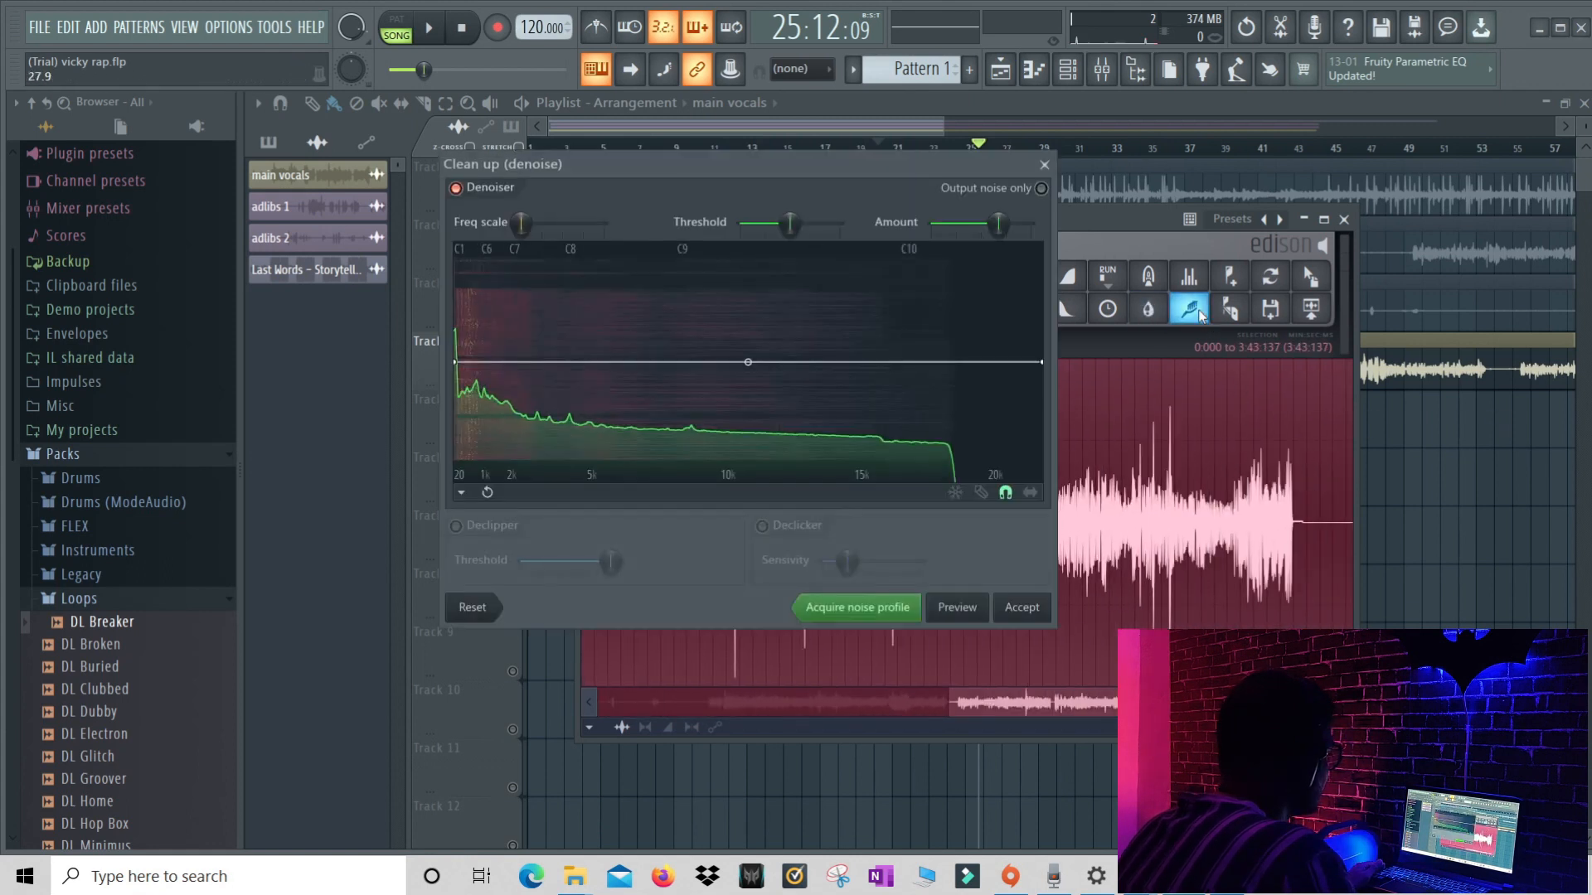
{"action": "left_click", "coordinate": [1025, 611]}
Listen to the denoised vocals in Edison from about 28:092, just before the verse, and stop playback
{"action": "left_click", "coordinate": [766, 362]}
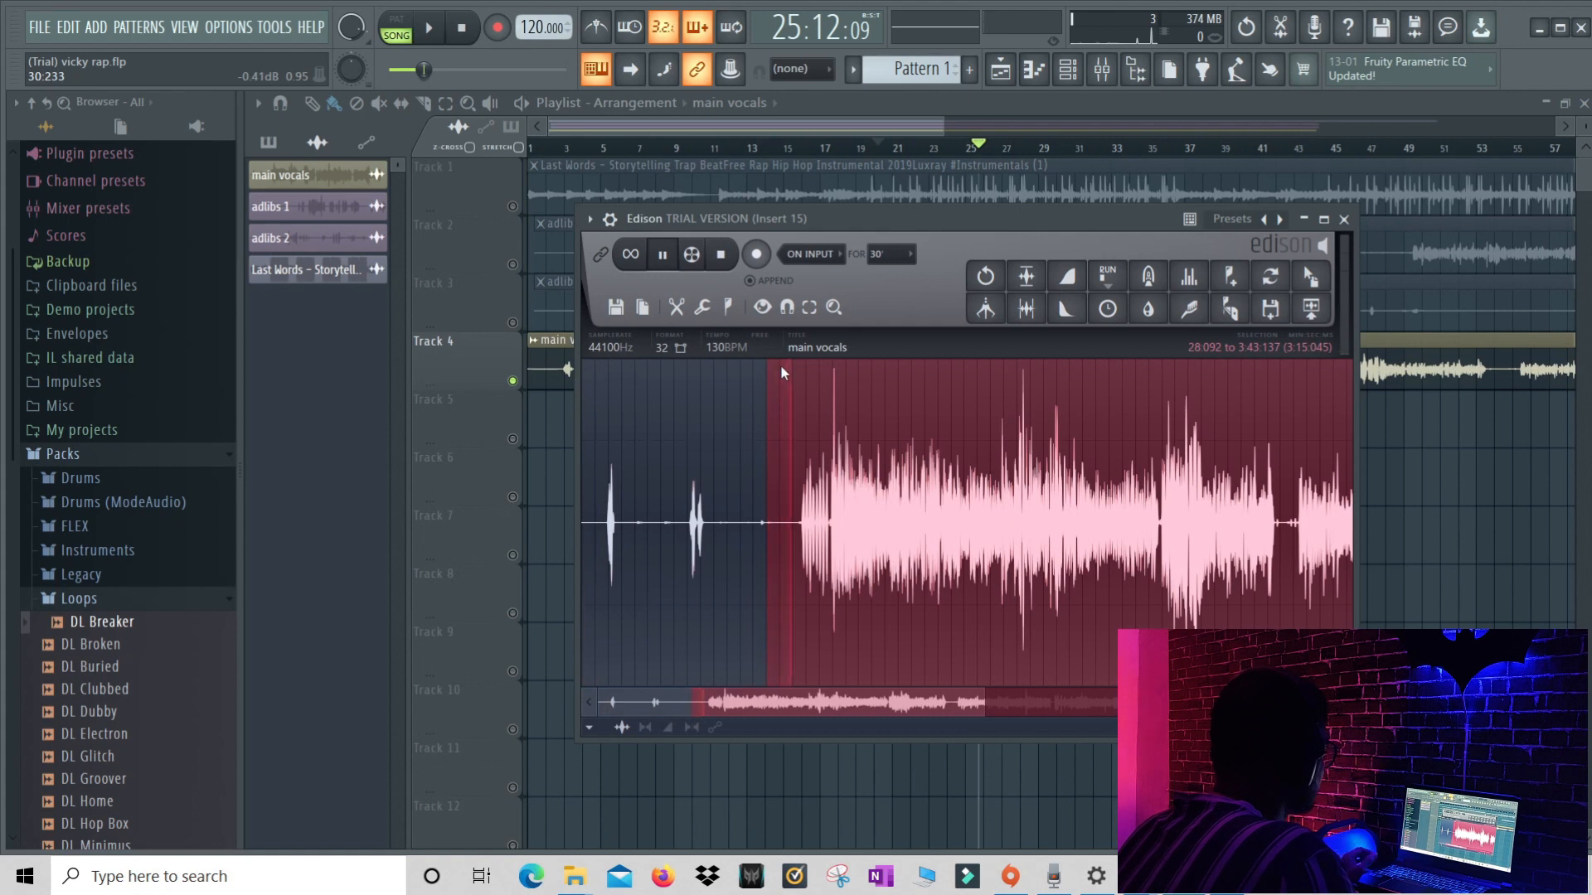
{"action": "key", "text": "space"}
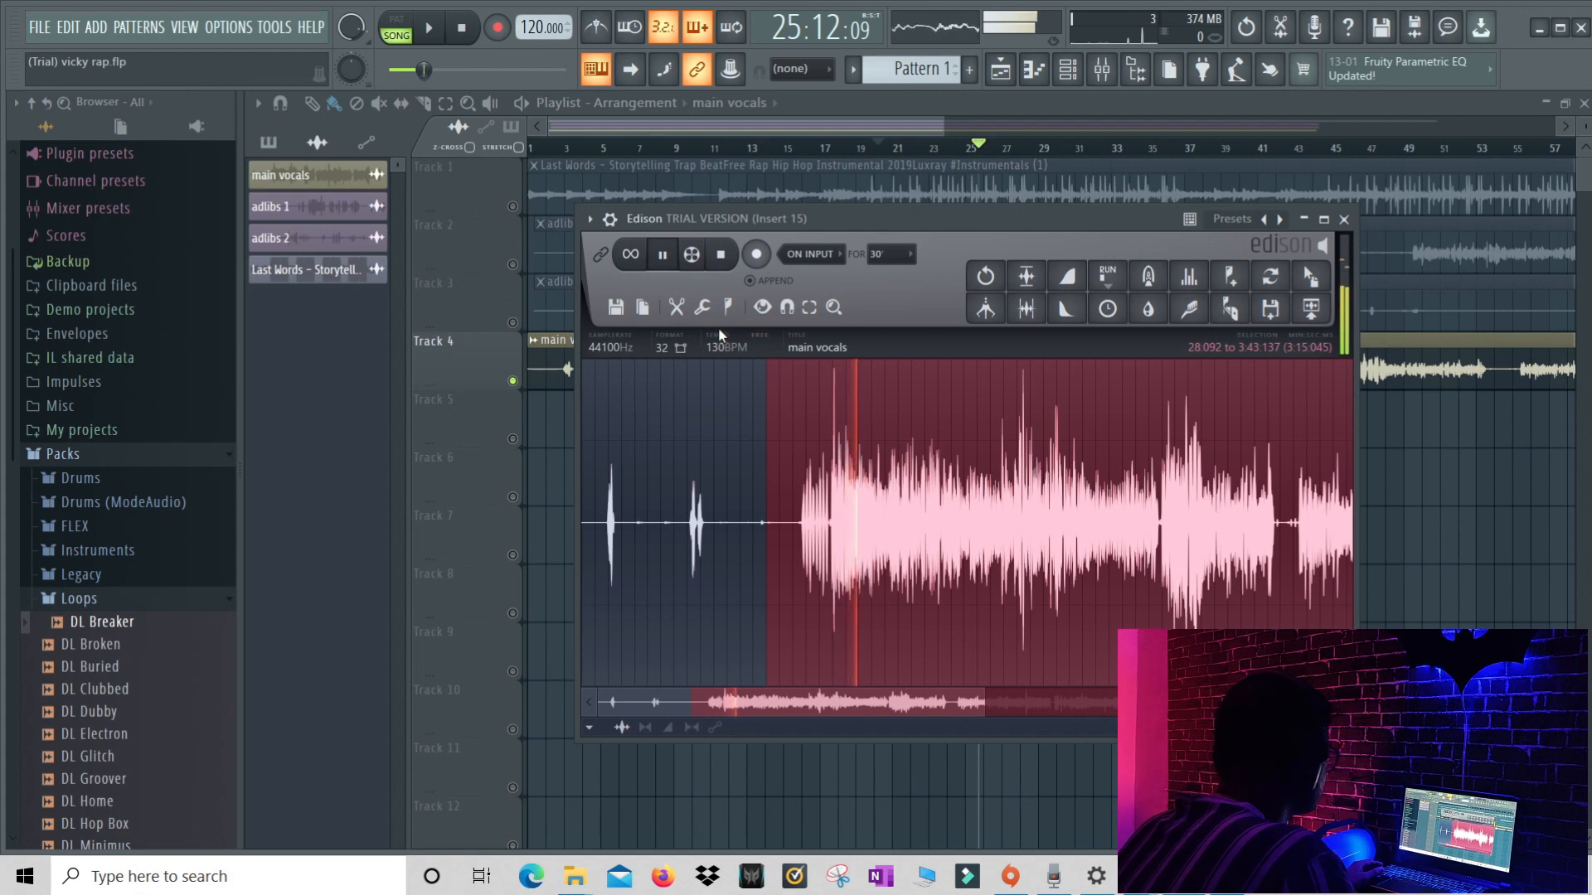
{"action": "left_click", "coordinate": [669, 262]}
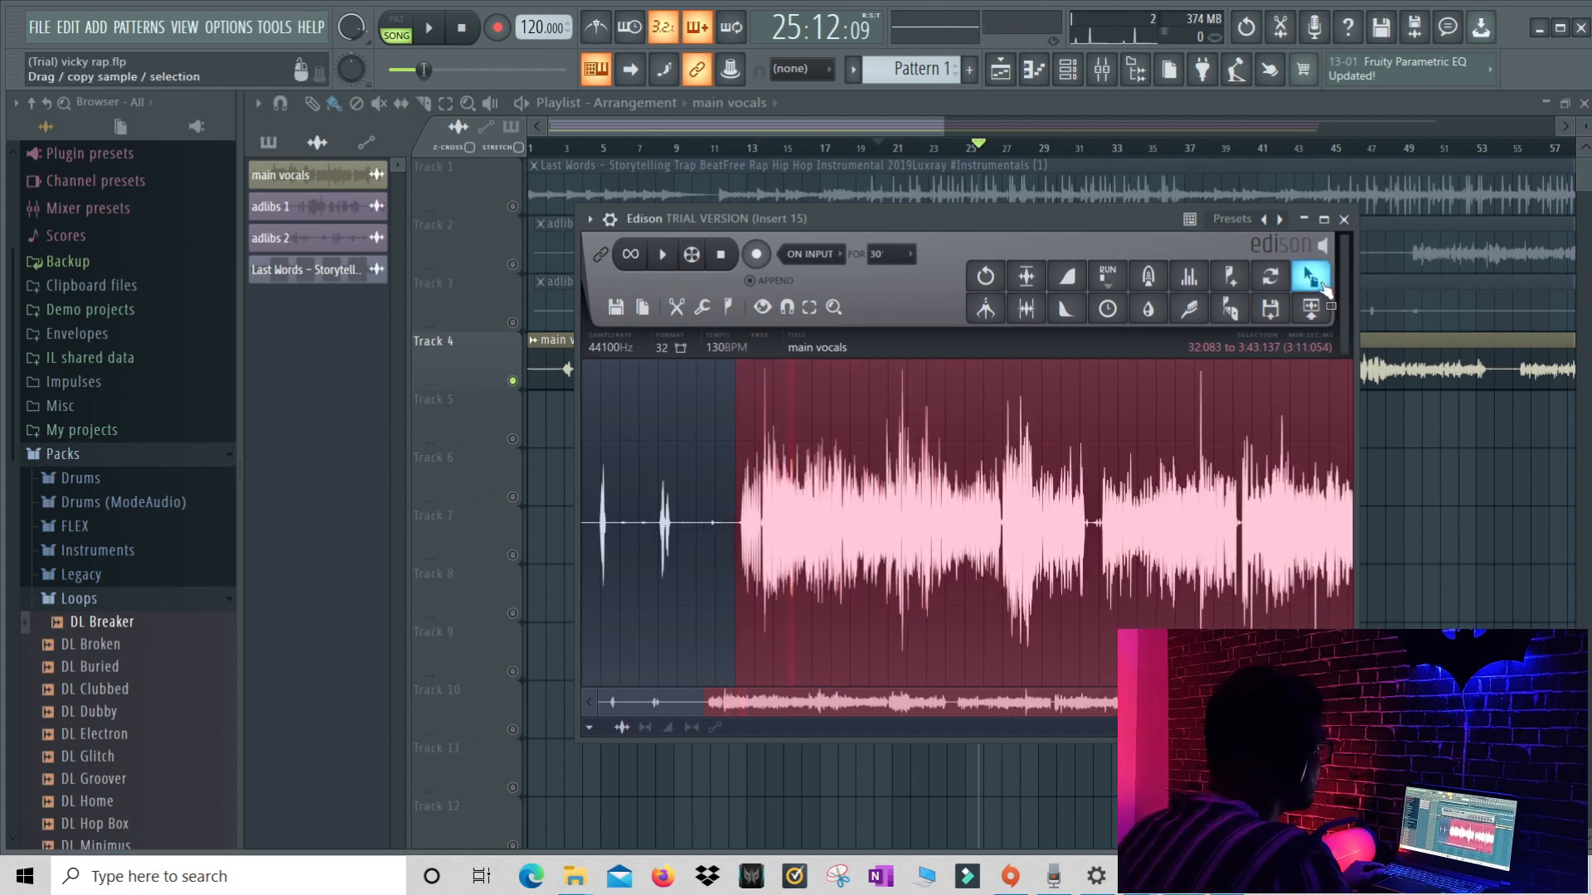
Export the selection from 32:083 to the end into the playlist and replace the original main vocals clip on Track 4 with it
{"action": "left_click_drag", "start_coordinate": [1317, 282], "coordinate": [532, 425]}
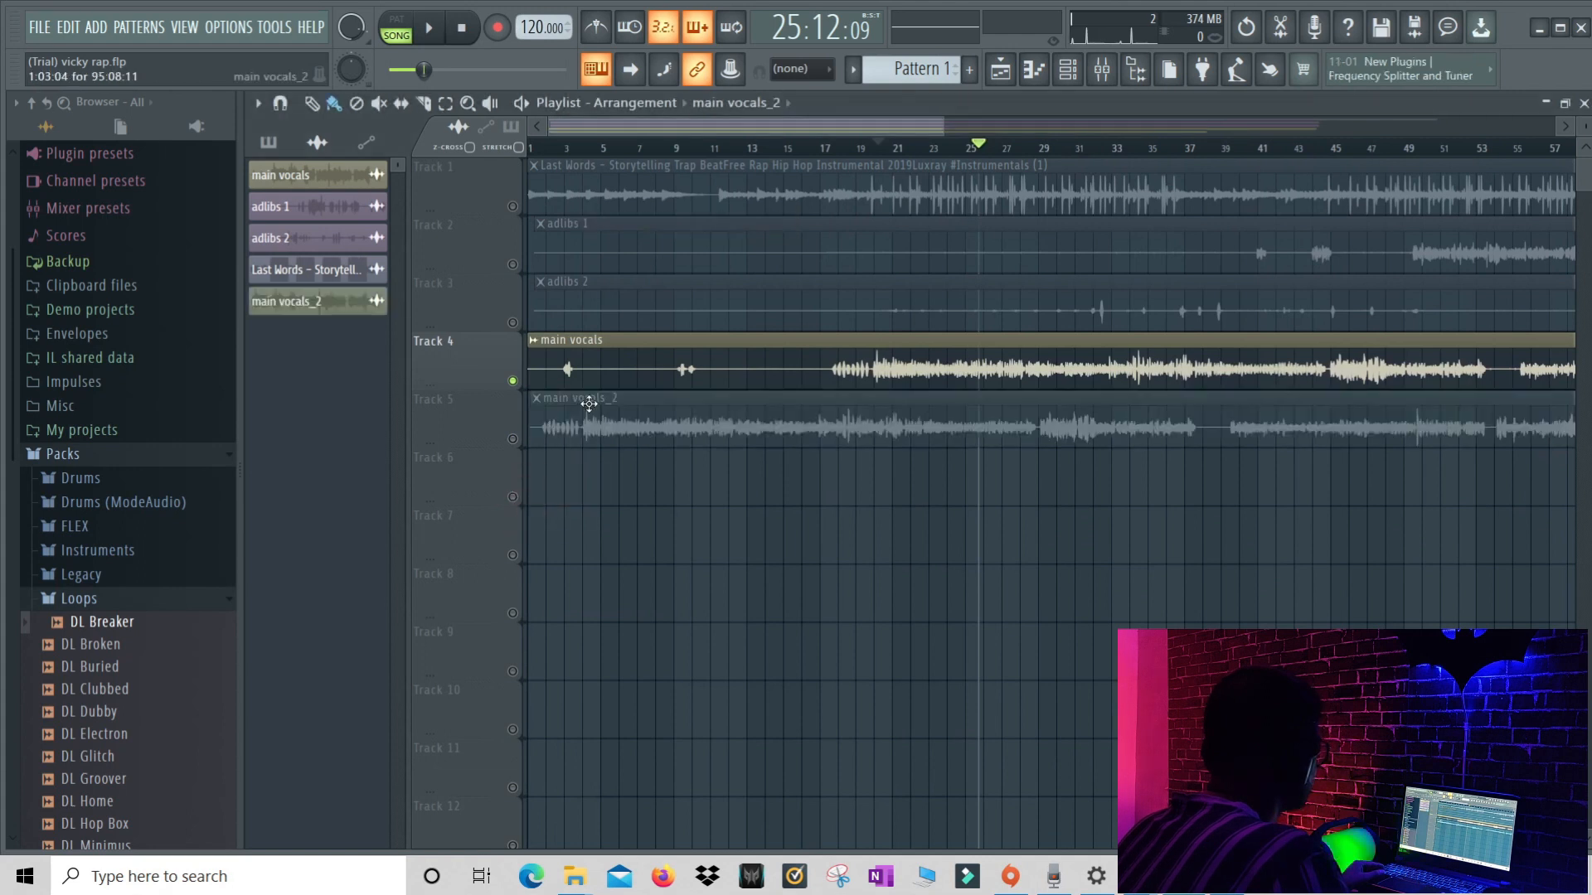
{"action": "left_click", "coordinate": [513, 438]}
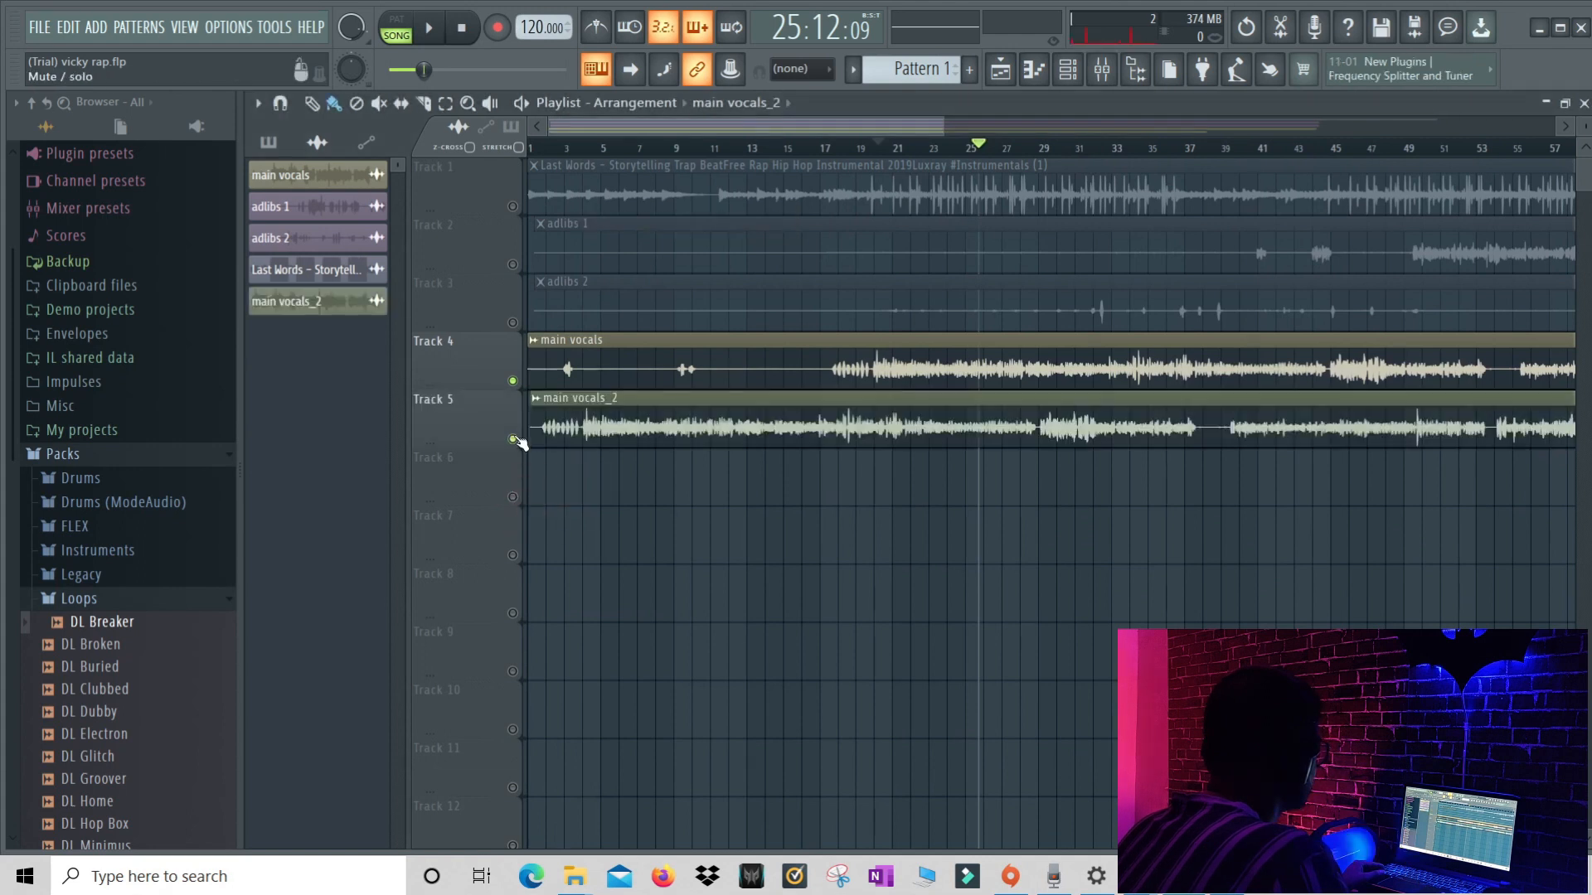
{"action": "right_click", "coordinate": [541, 342]}
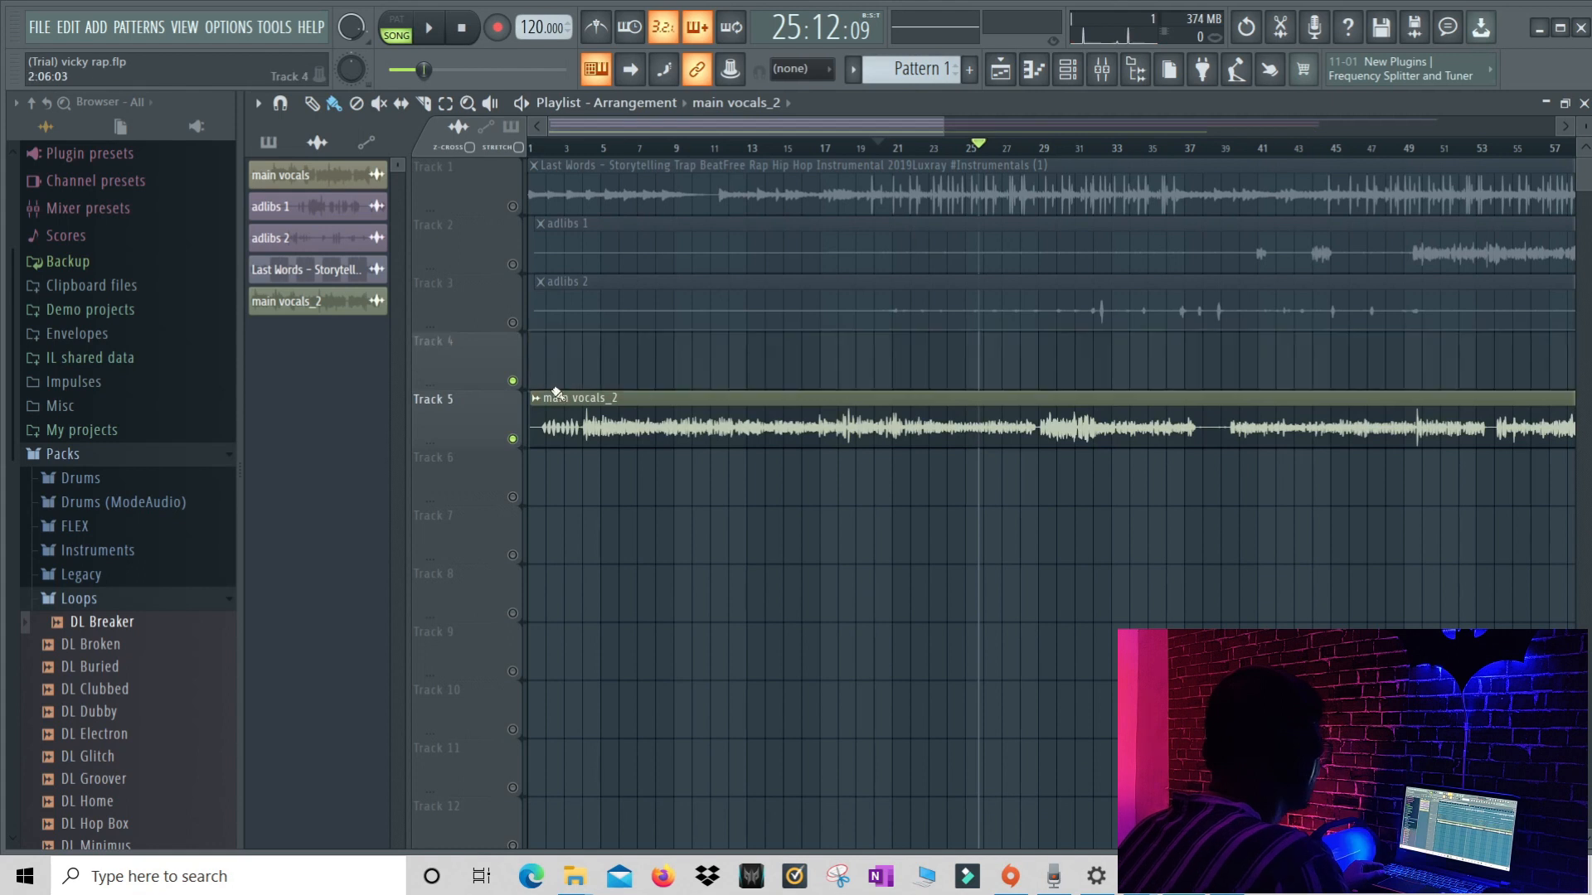
{"action": "left_click_drag", "start_coordinate": [552, 351], "coordinate": [546, 339]}
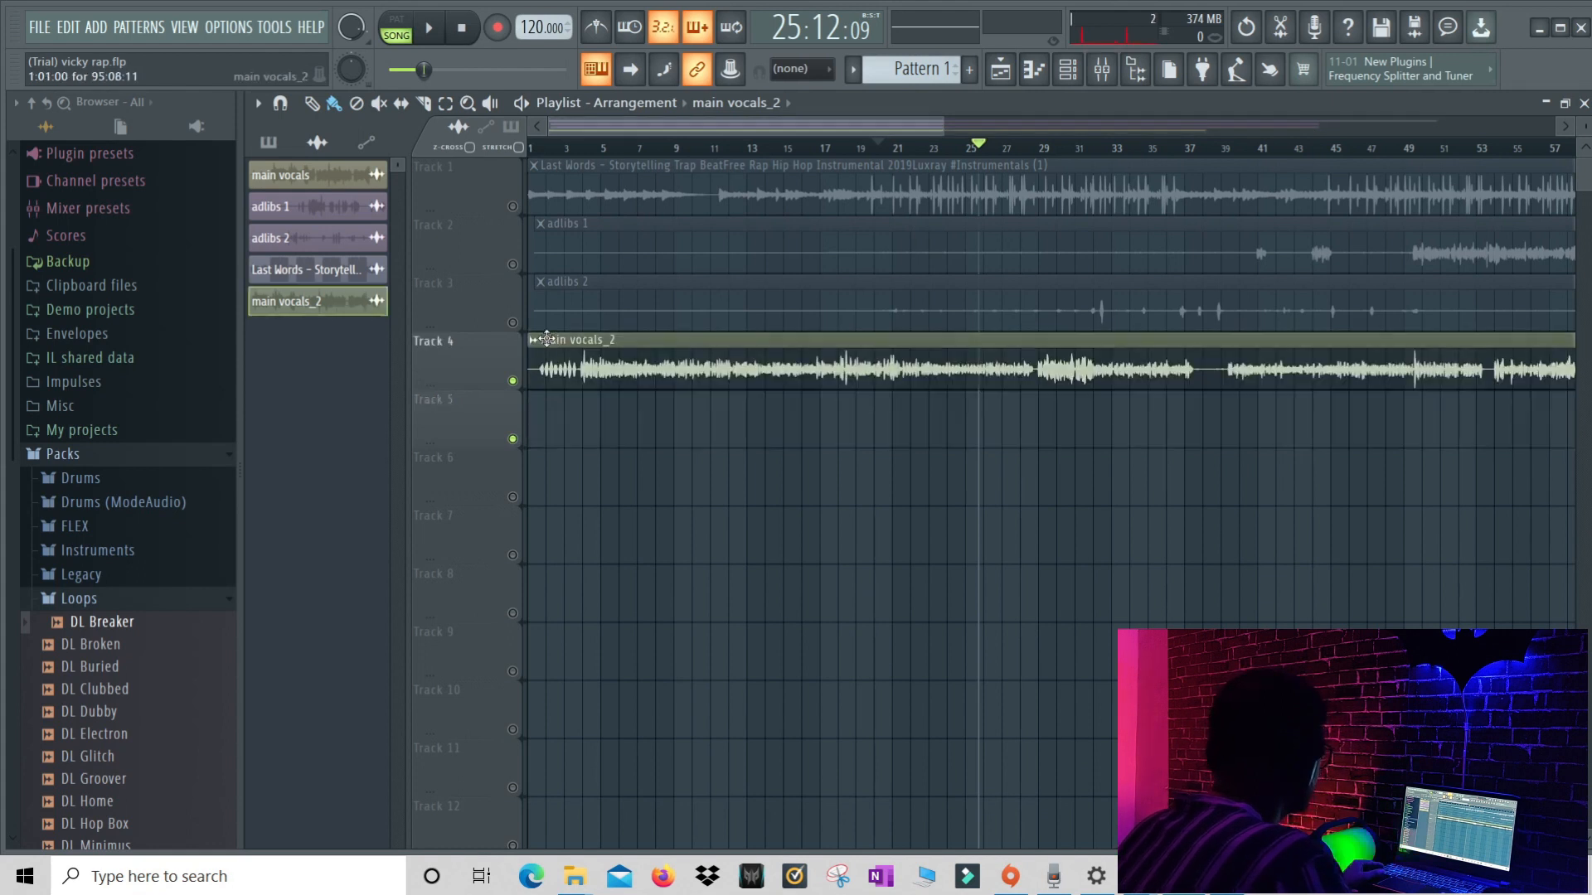
{"action": "key", "text": "space"}
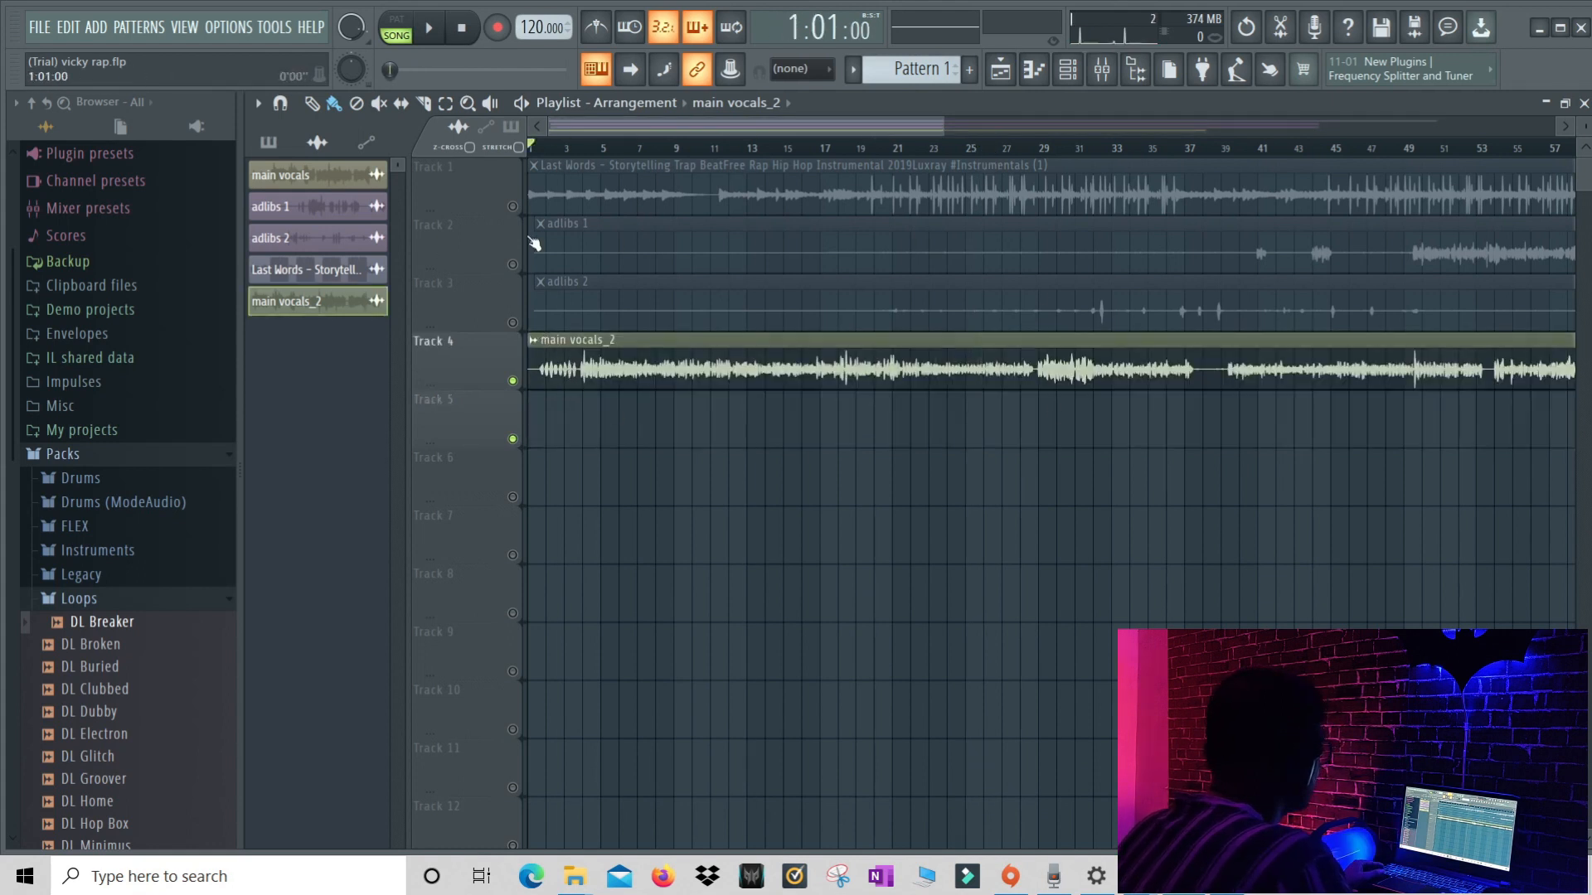
{"action": "key", "text": "space"}
Route main vocals_2 to mixer track 1 and name that mixer track Main Vocal with the red colour #9F3542
{"action": "double_click", "coordinate": [560, 346]}
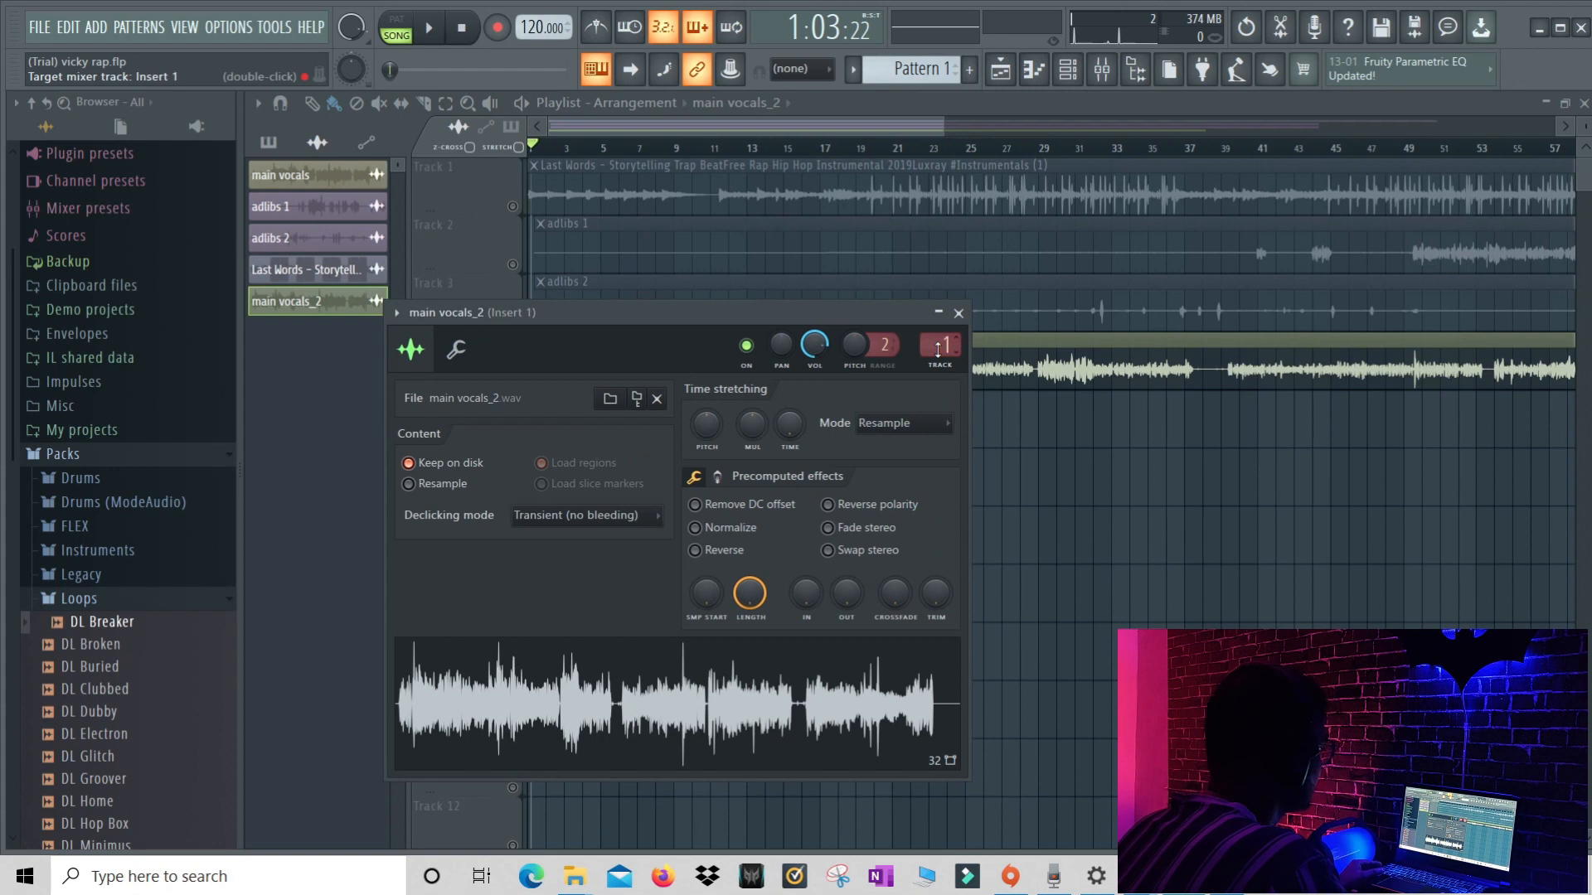
{"action": "double_click", "coordinate": [939, 347]}
{"action": "right_click", "coordinate": [455, 533]}
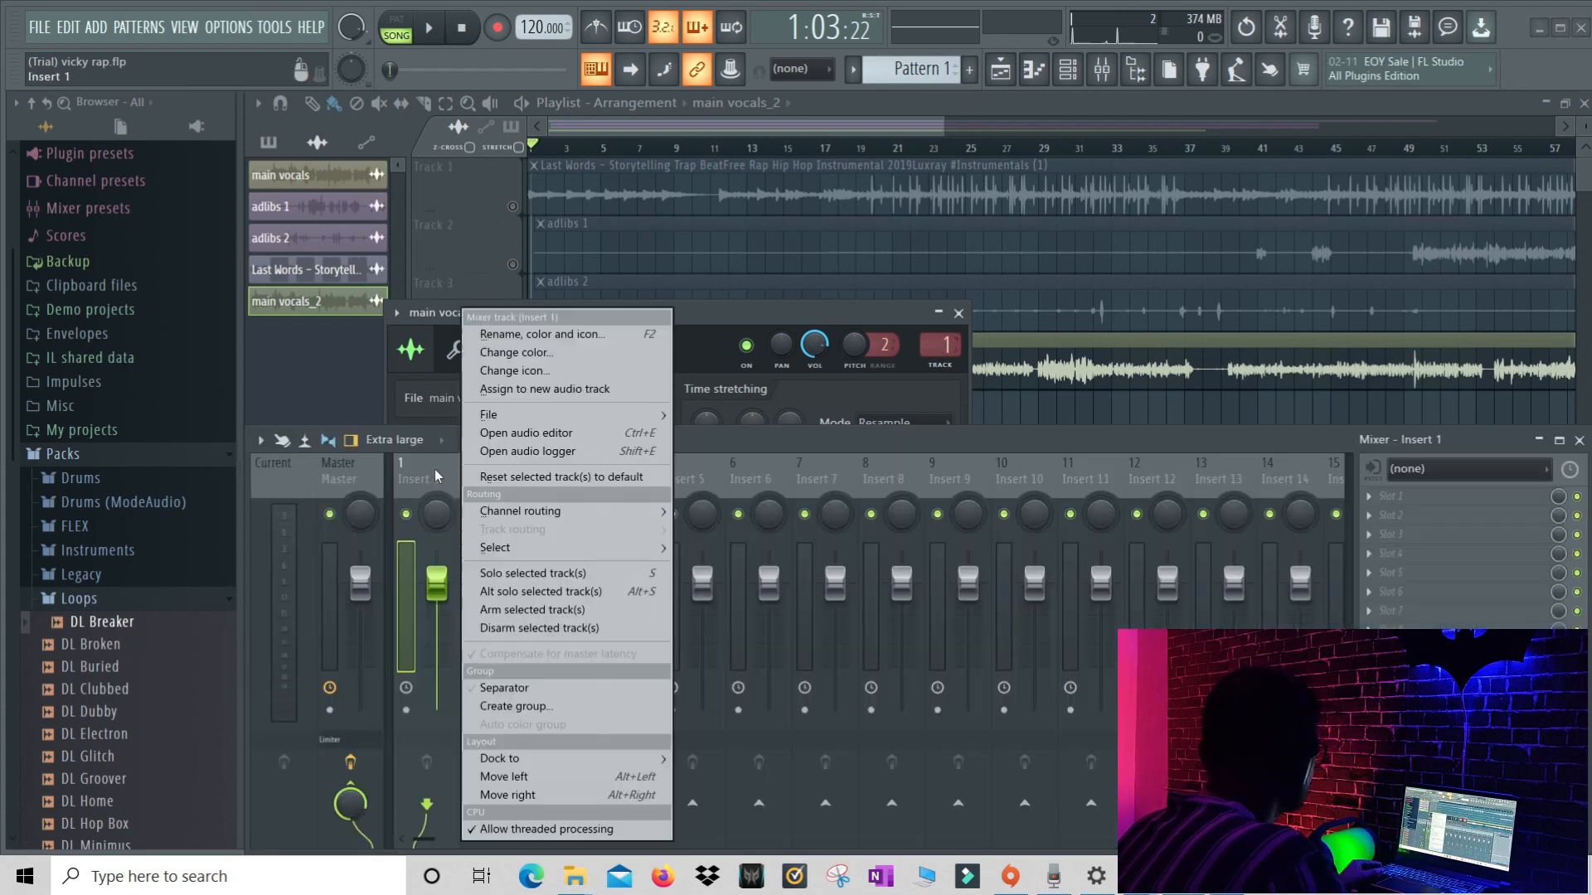
{"action": "left_click", "coordinate": [531, 333]}
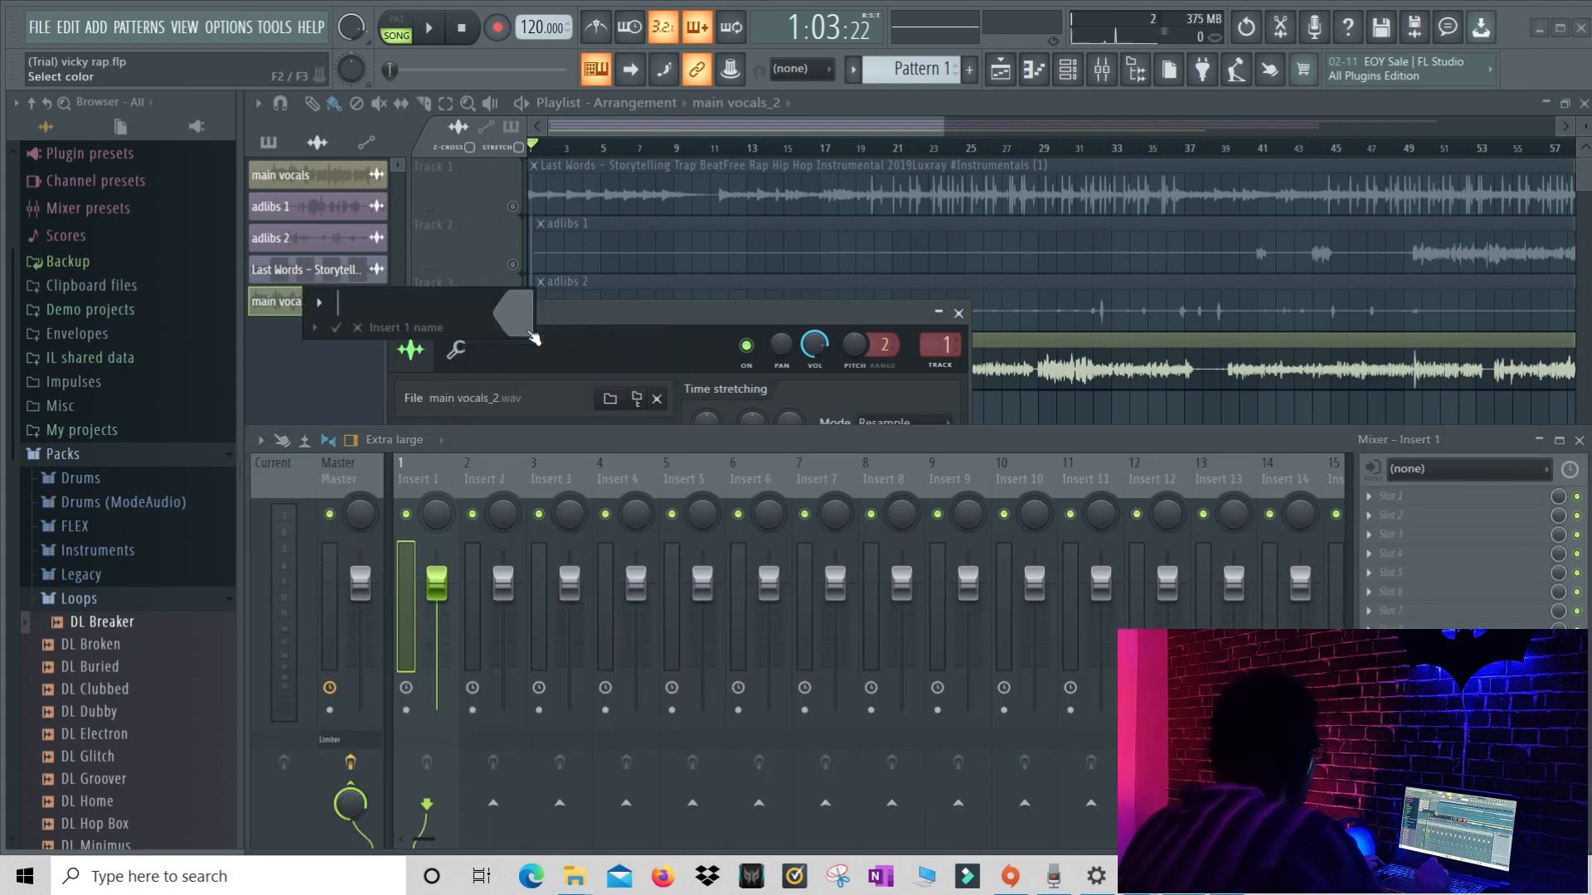
{"action": "type", "text": "Main Vocal"}
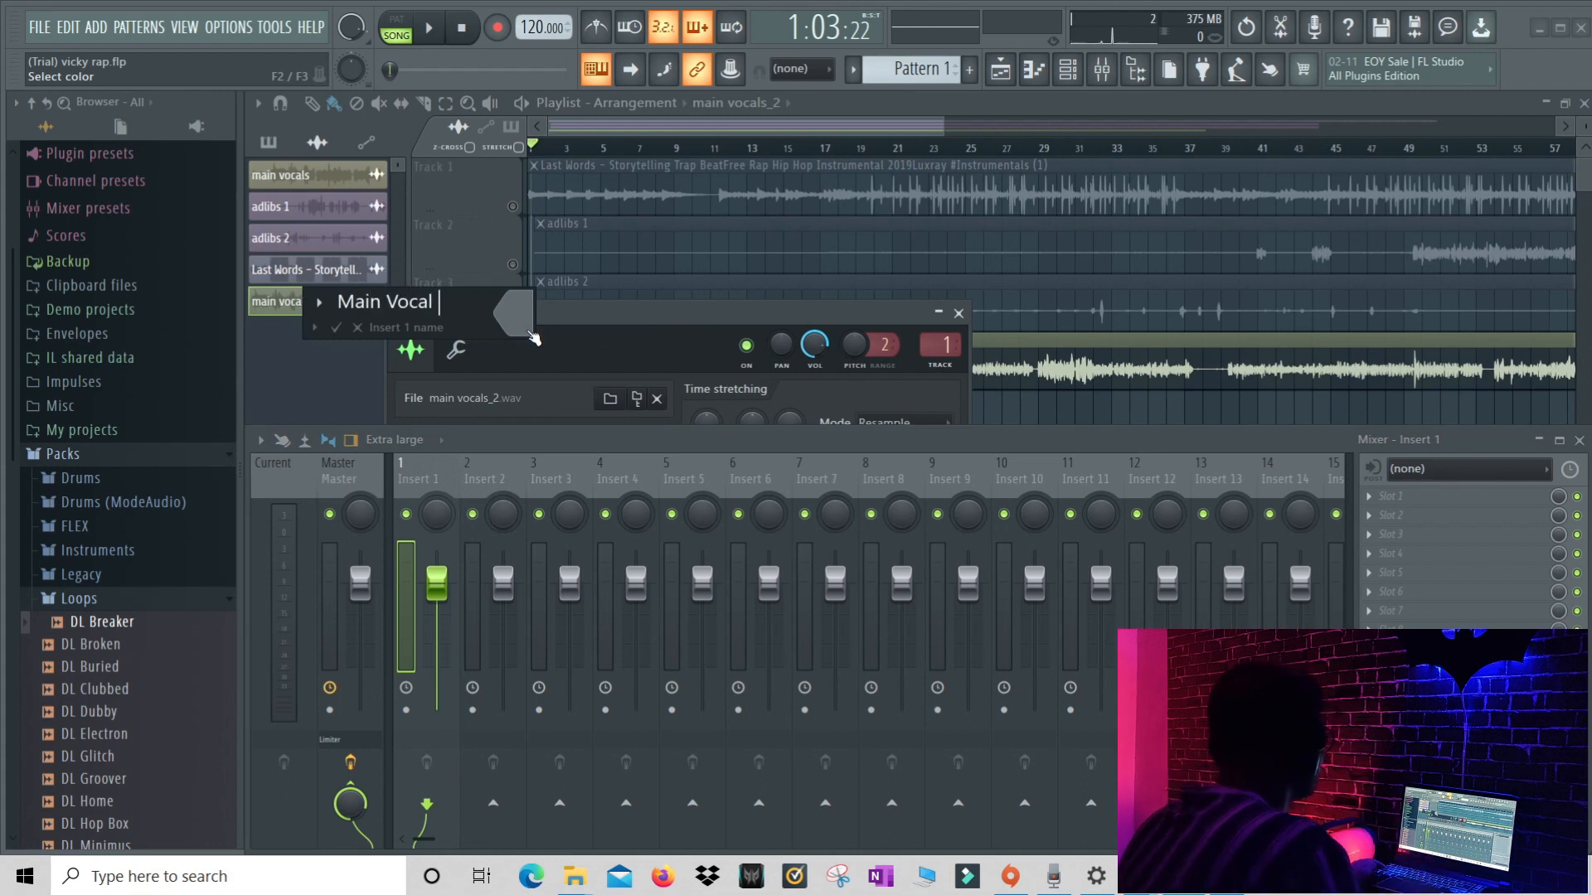
{"action": "left_click", "coordinate": [524, 330]}
{"action": "left_click", "coordinate": [574, 514]}
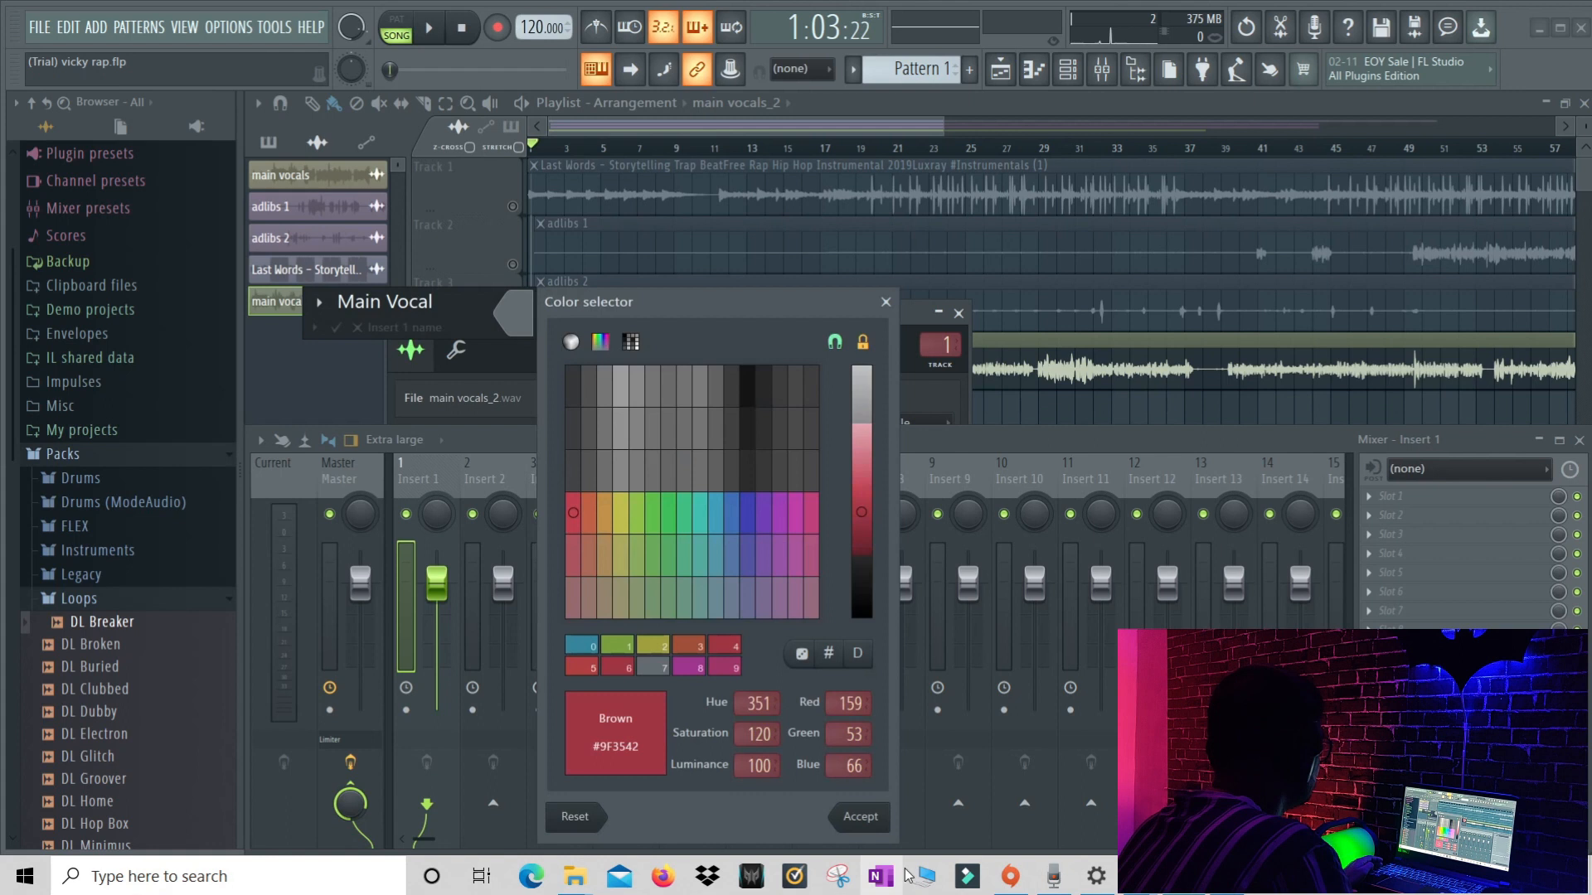
{"action": "left_click", "coordinate": [860, 817]}
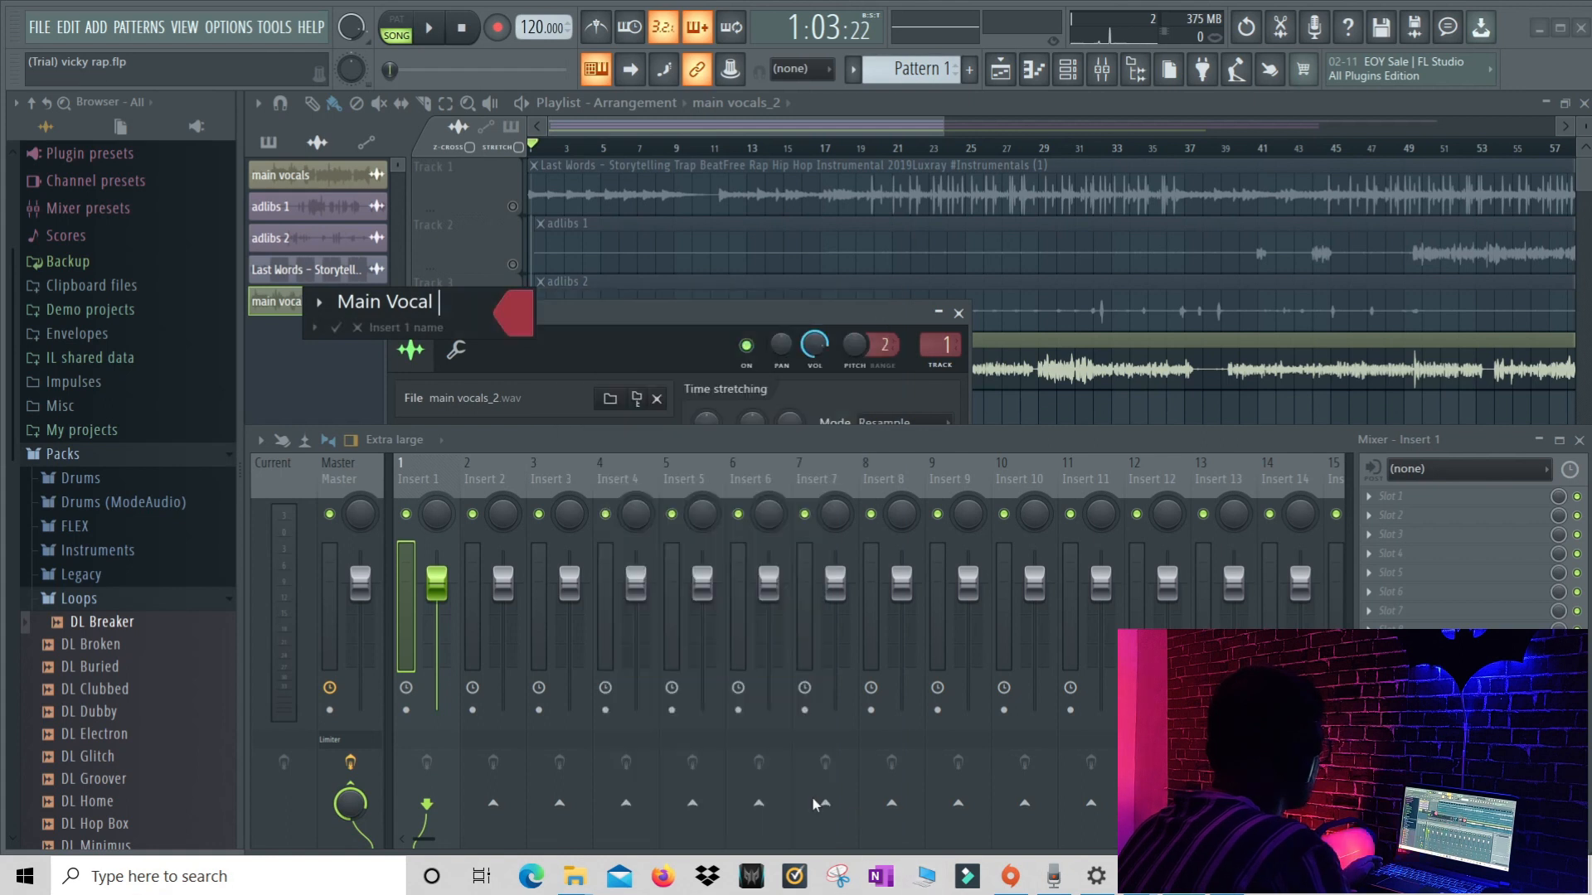
{"action": "left_click", "coordinate": [336, 327]}
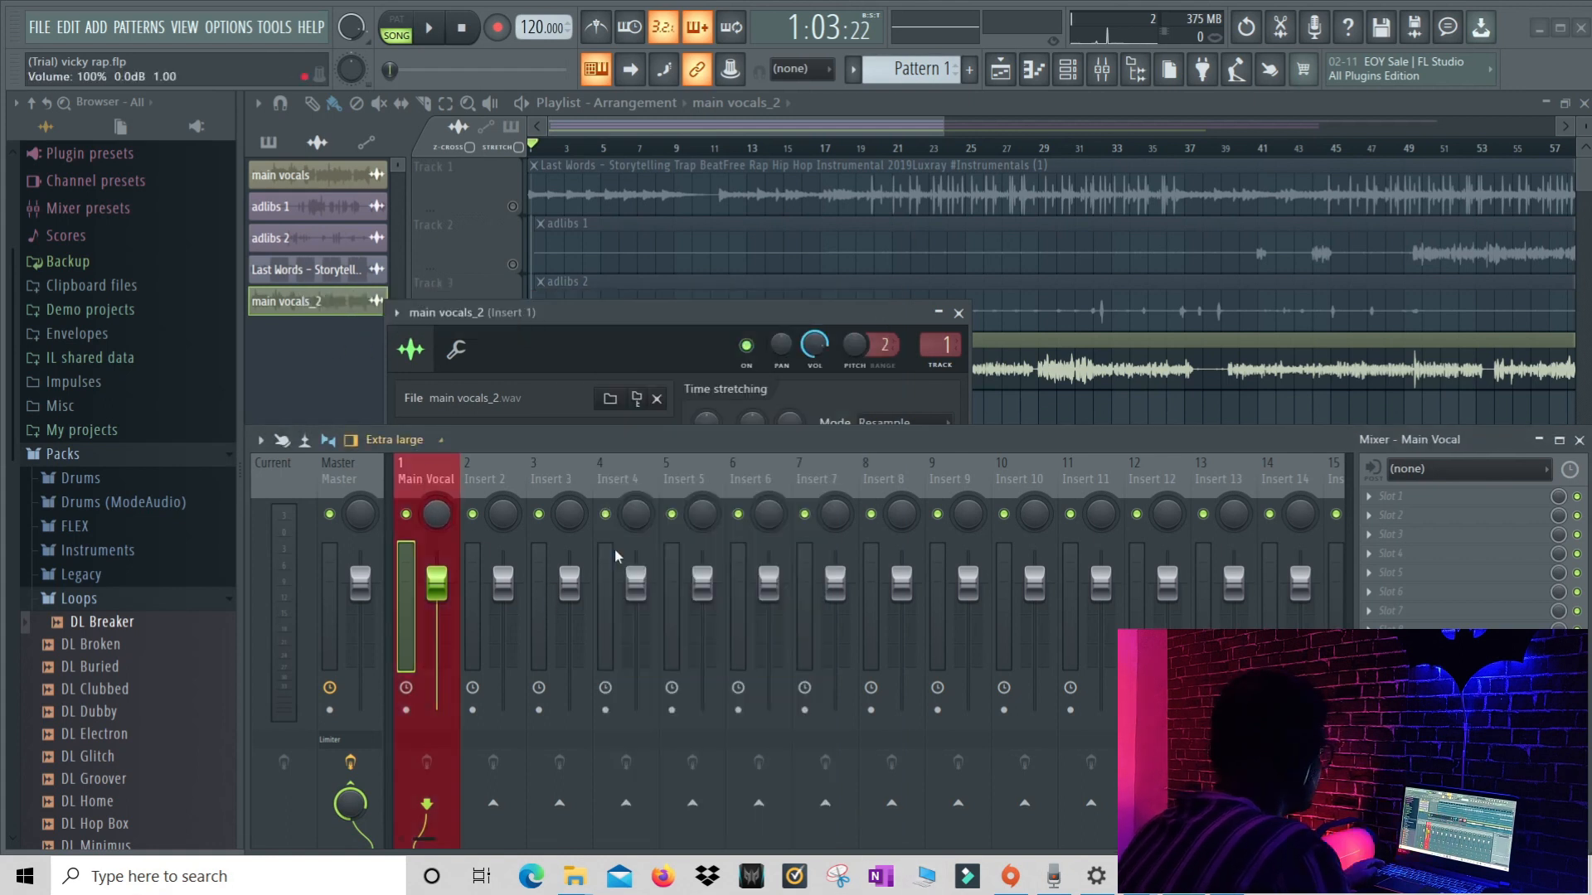
{"action": "left_click", "coordinate": [1580, 440]}
{"action": "left_click", "coordinate": [958, 313]}
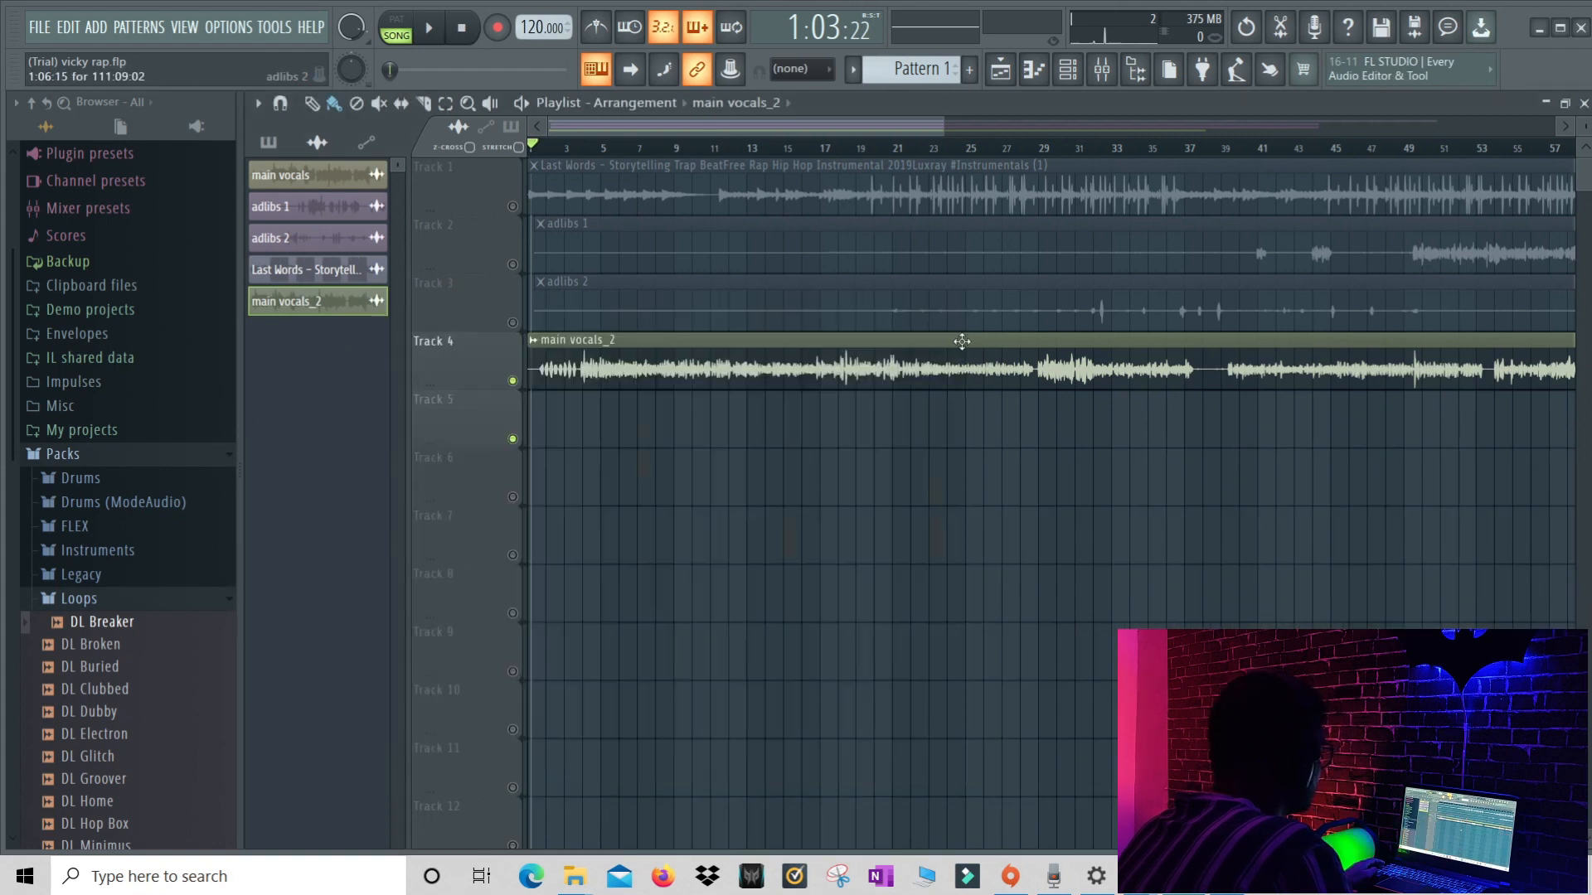
Solo adlibs 1 on Track 2 and listen to it from about bar 40, around the first ad-lib phrases
{"action": "left_click", "coordinate": [520, 270]}
{"action": "left_click_drag", "start_coordinate": [670, 124], "coordinate": [806, 133]}
{"action": "left_click", "coordinate": [894, 148]}
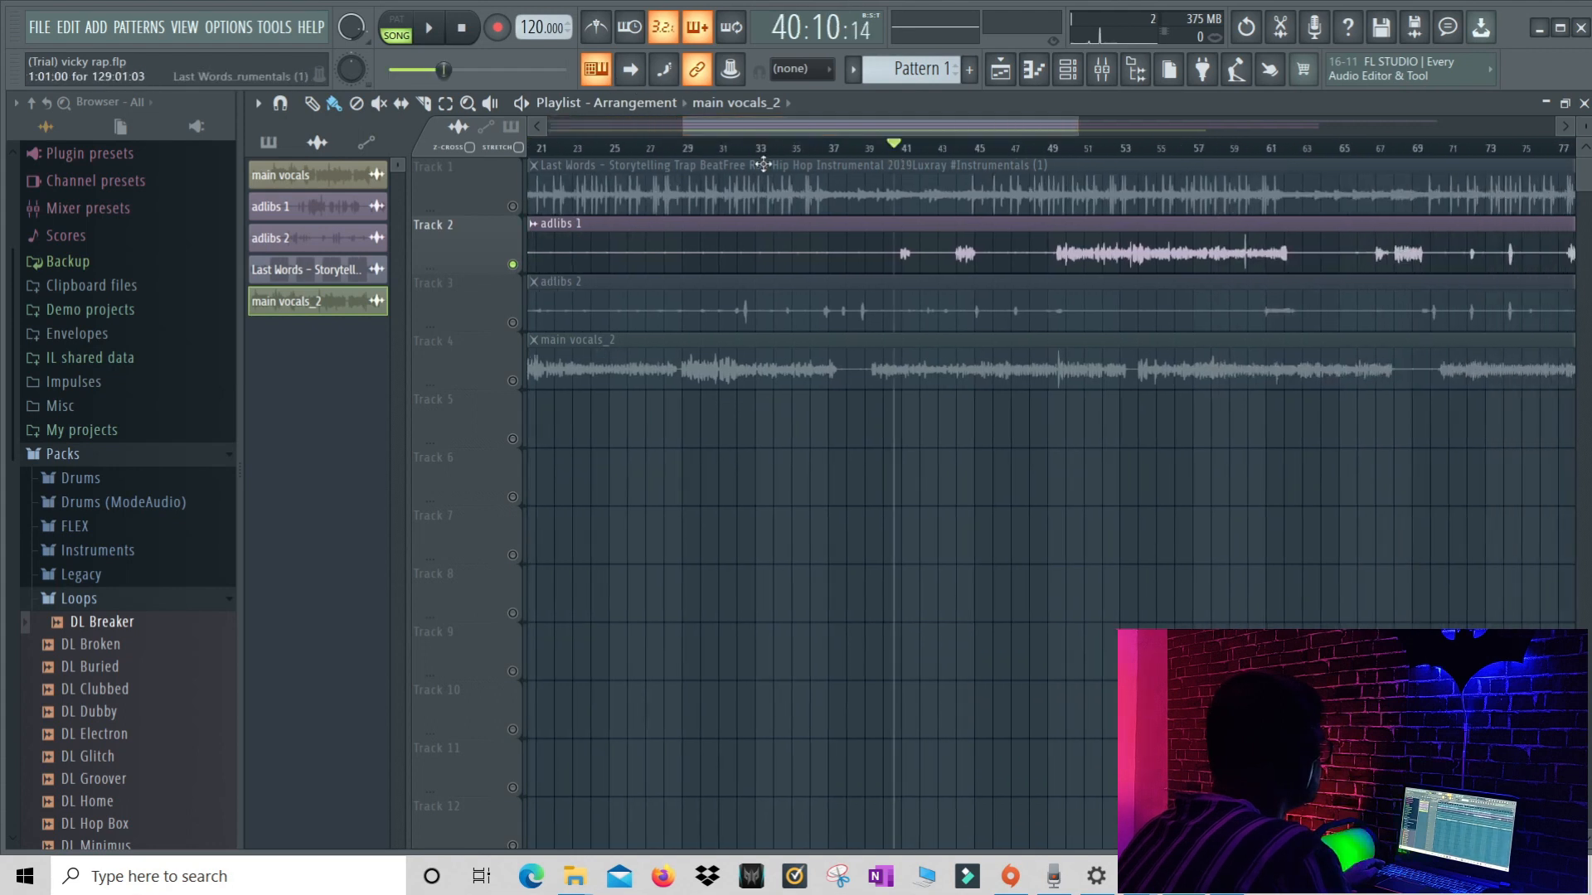
{"action": "key", "text": "space"}
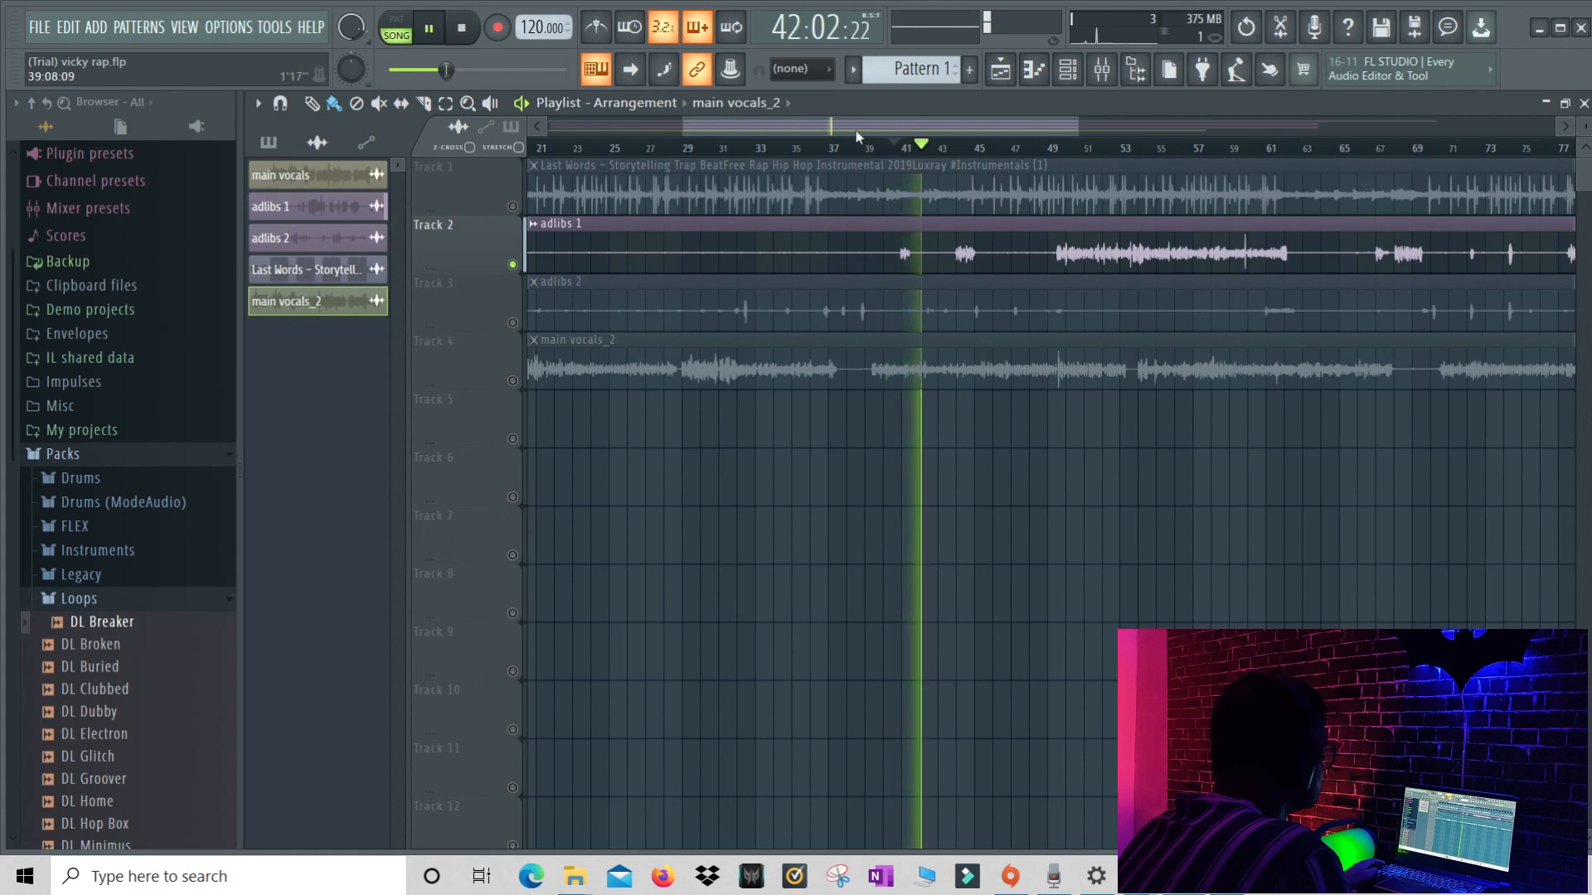
{"action": "left_click", "coordinate": [436, 31]}
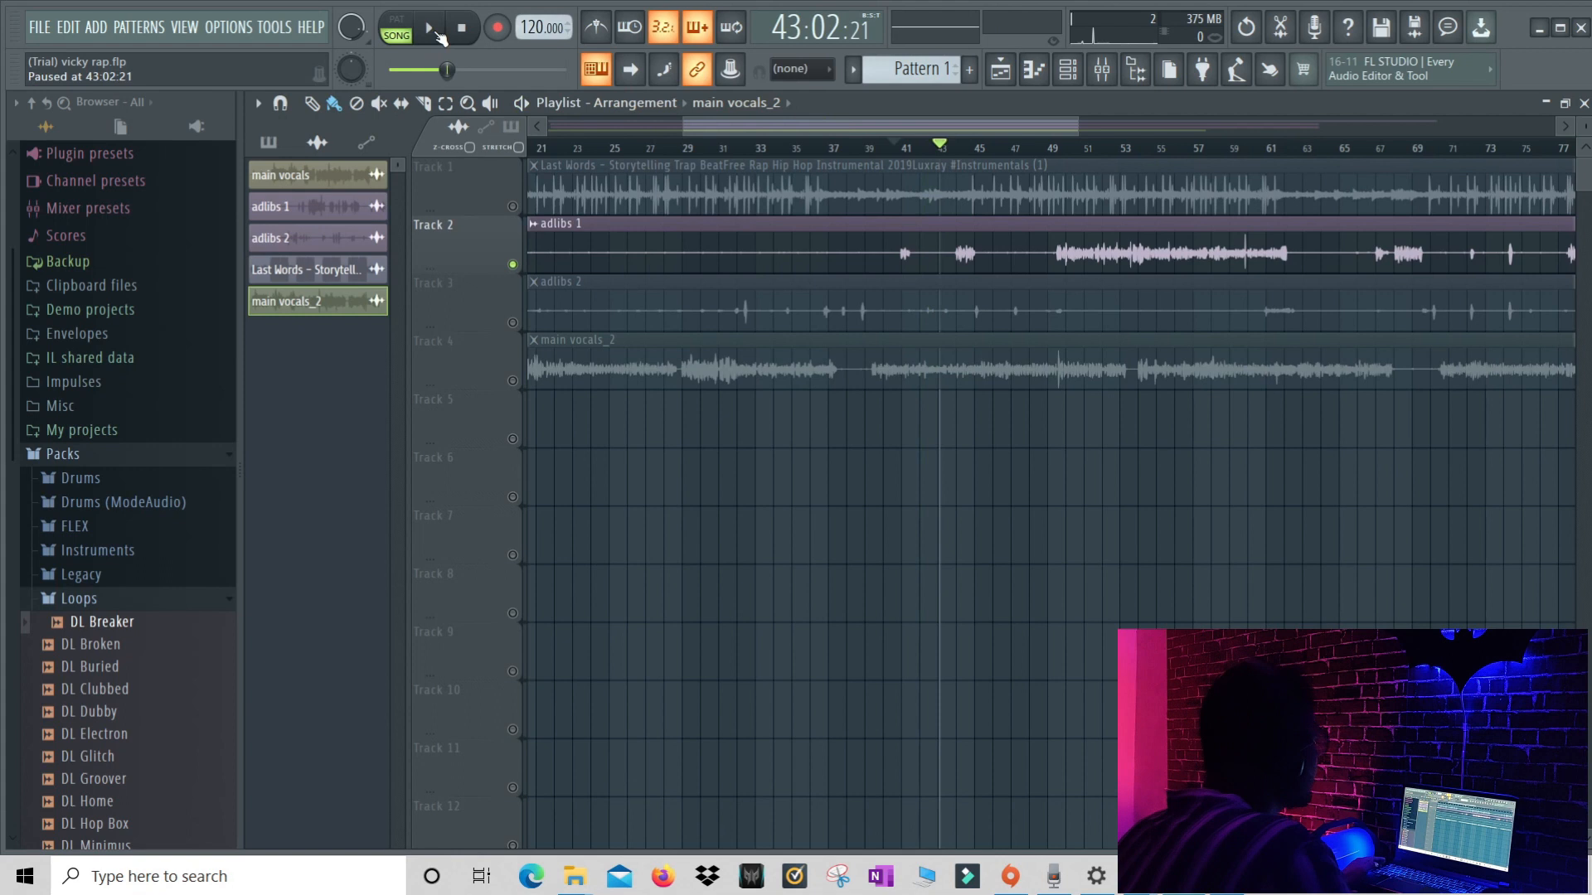
{"action": "left_click", "coordinate": [436, 32]}
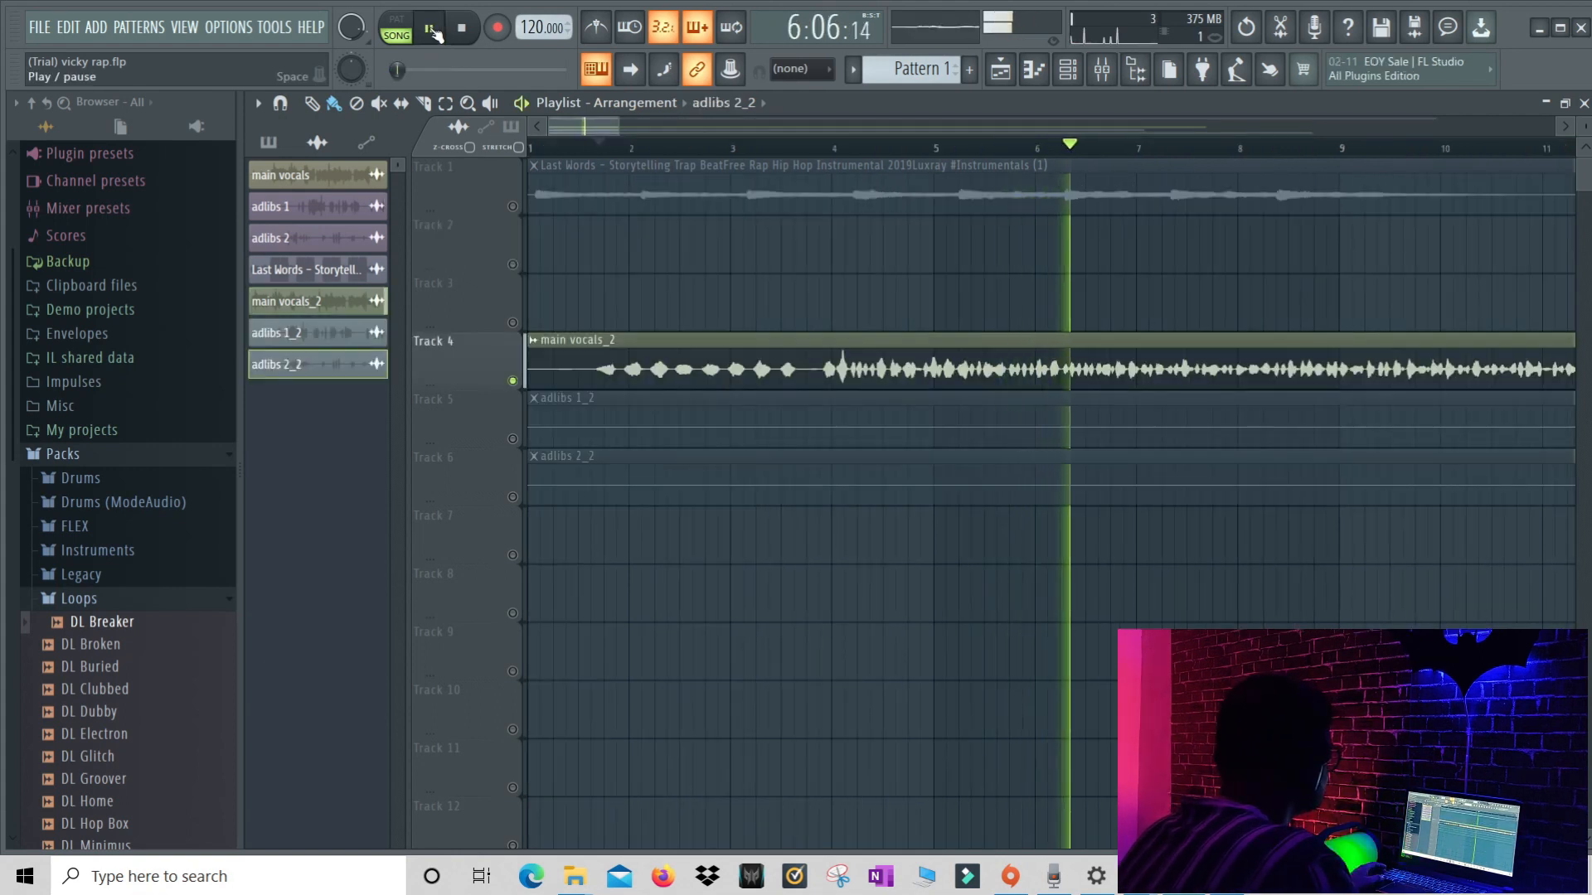
Stop playback and load Fruity Parametric EQ 2 into the first effect slot of the Main Vocal mixer track
{"action": "left_click", "coordinate": [431, 31]}
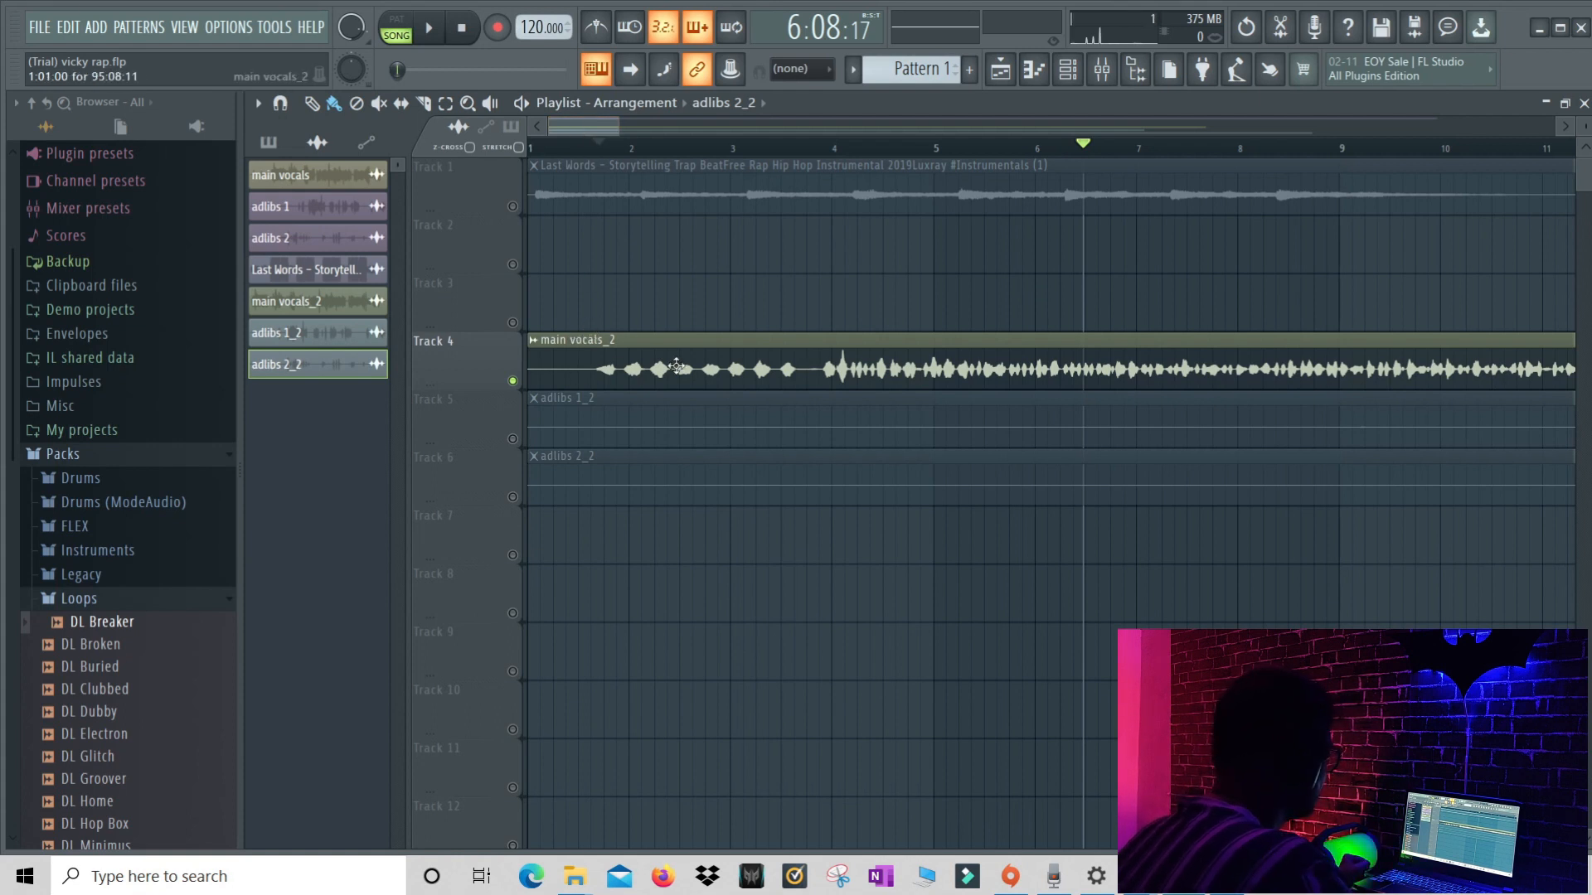
{"action": "left_click", "coordinate": [592, 150]}
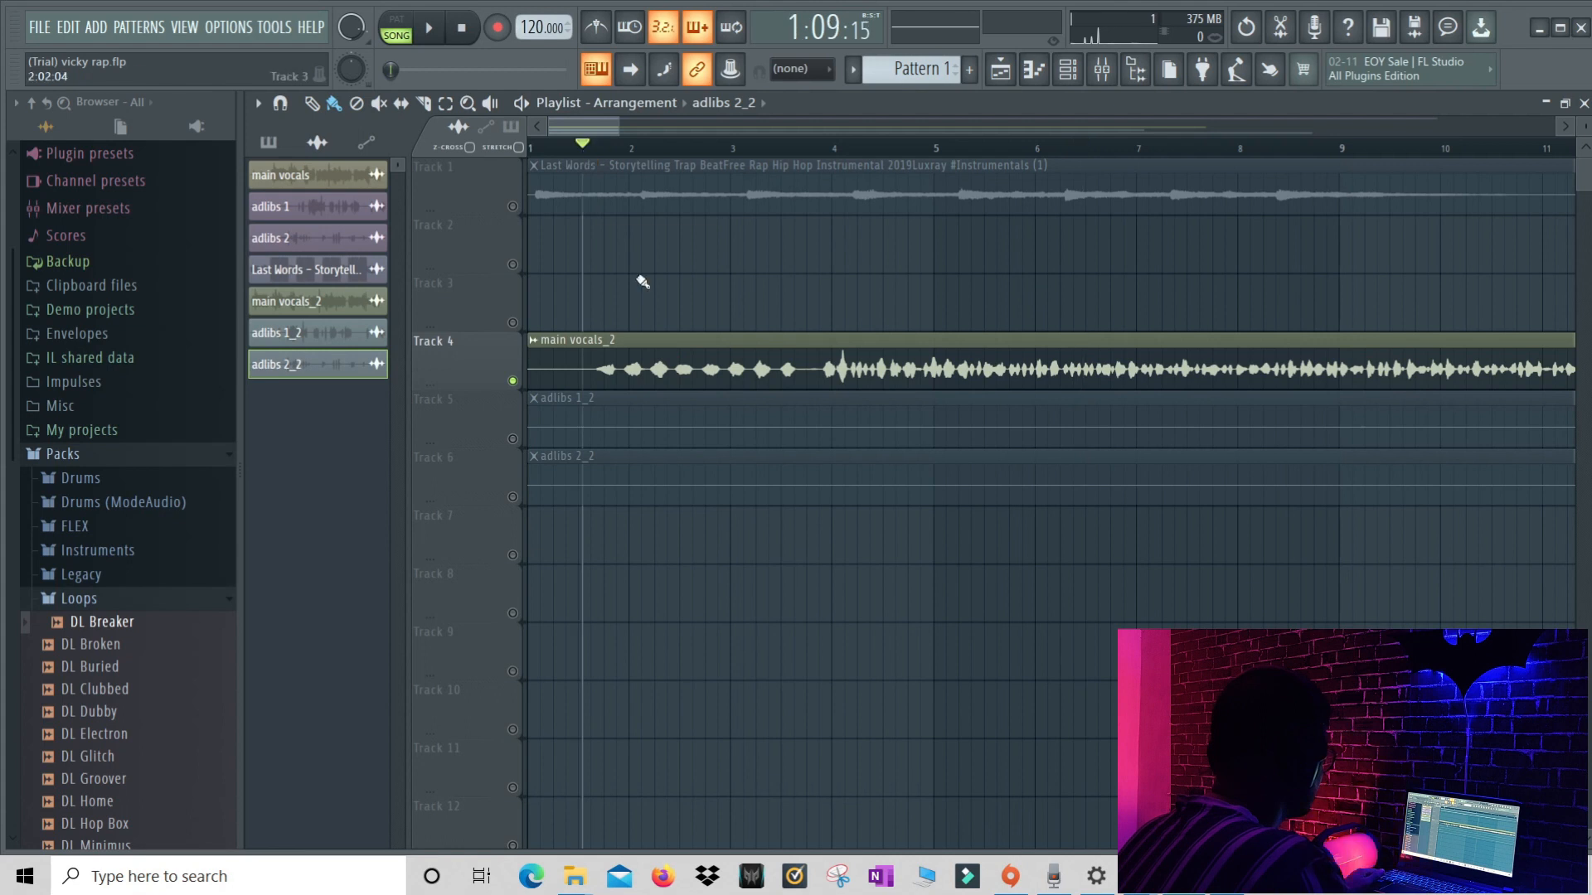
{"action": "double_click", "coordinate": [647, 371]}
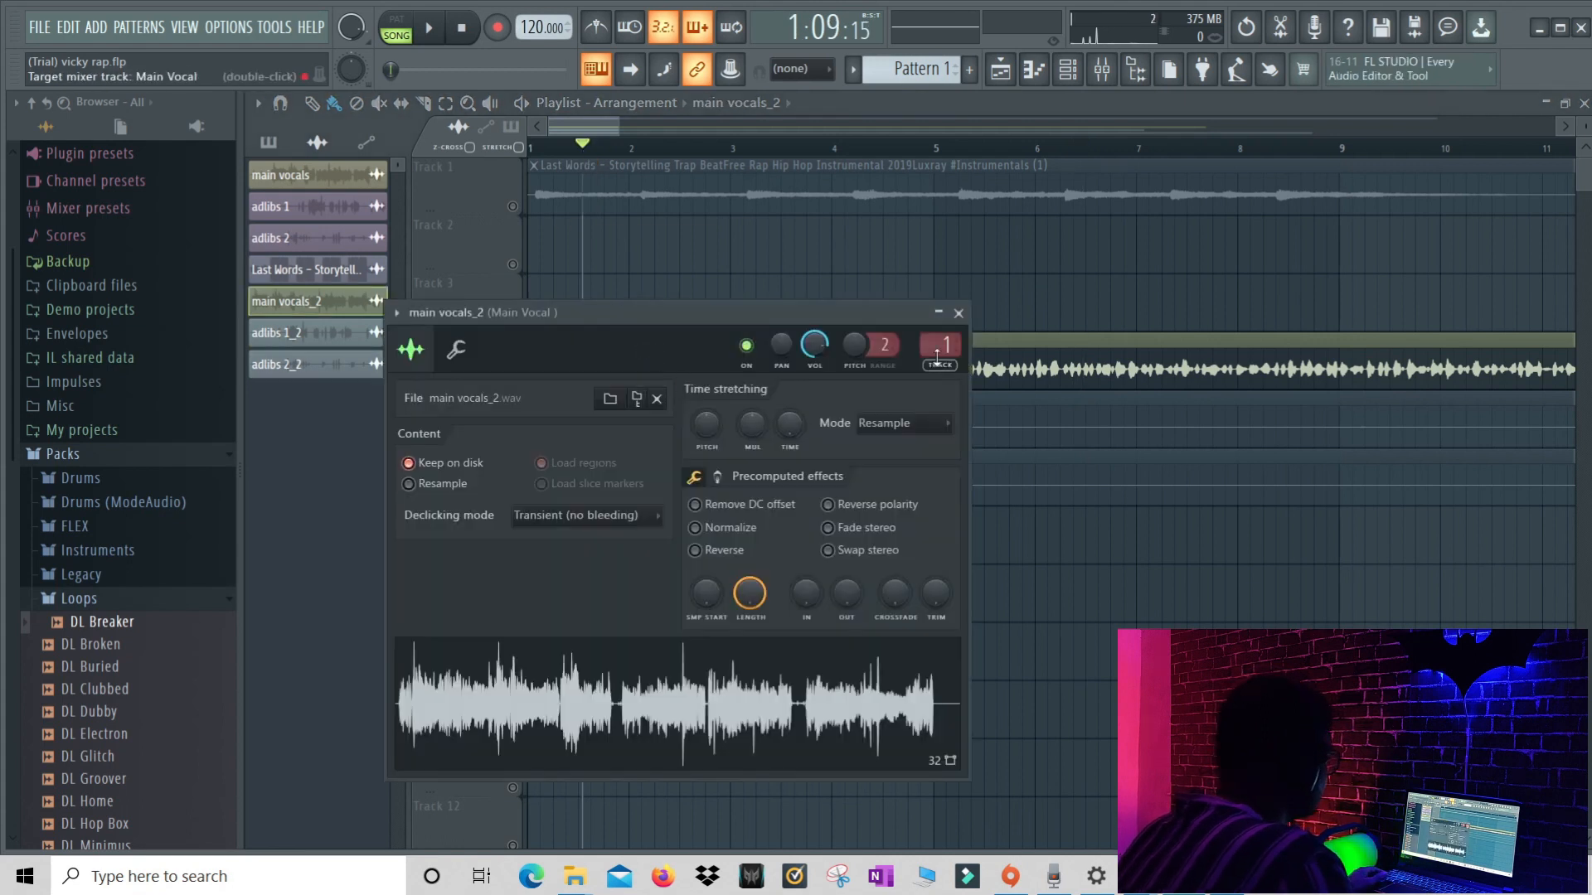
{"action": "key", "text": "F9"}
{"action": "left_click", "coordinate": [1410, 495]}
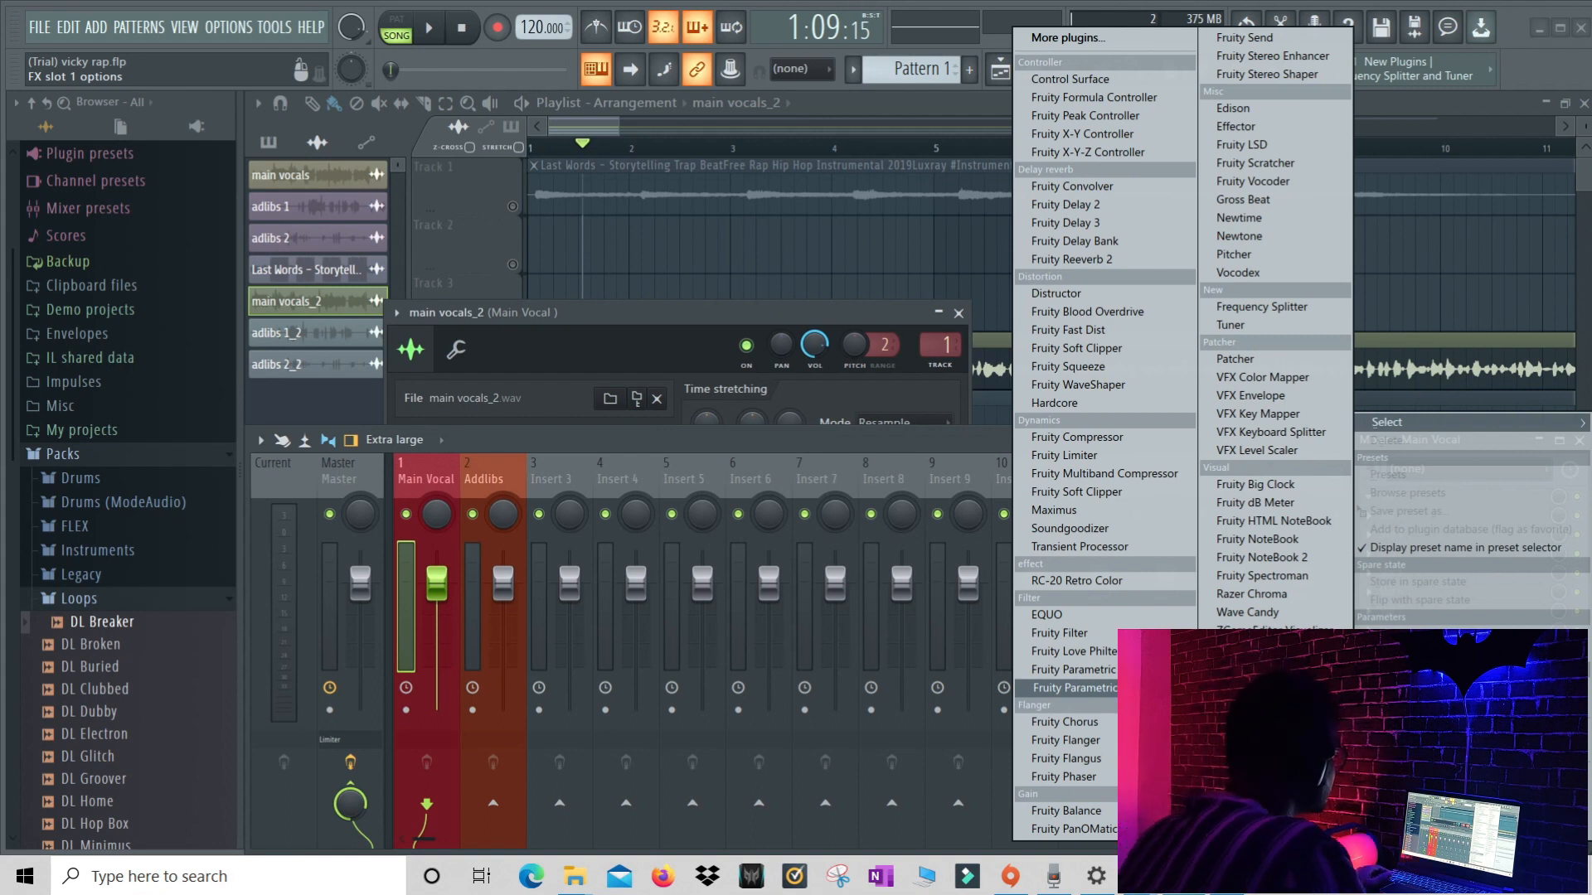
{"action": "left_click", "coordinate": [1070, 687]}
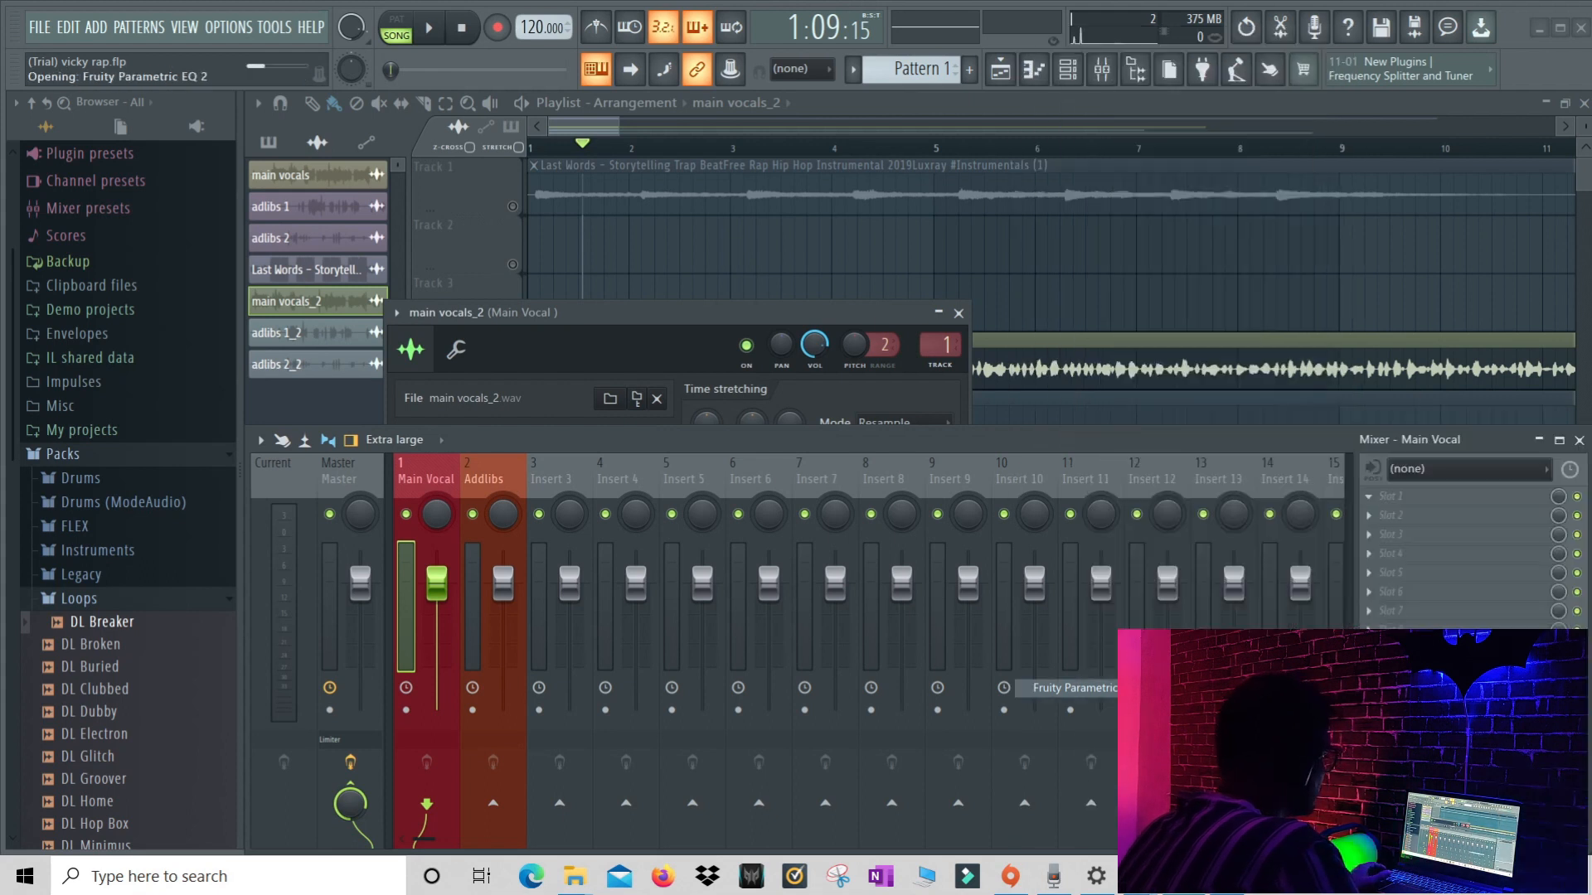
{"action": "left_click", "coordinate": [1580, 440]}
Close the main vocals_2 channel window and loop about bars 4 to 9 while examining the vocal's spectrum in the EQ
{"action": "left_click_drag", "start_coordinate": [854, 290], "coordinate": [1329, 287]}
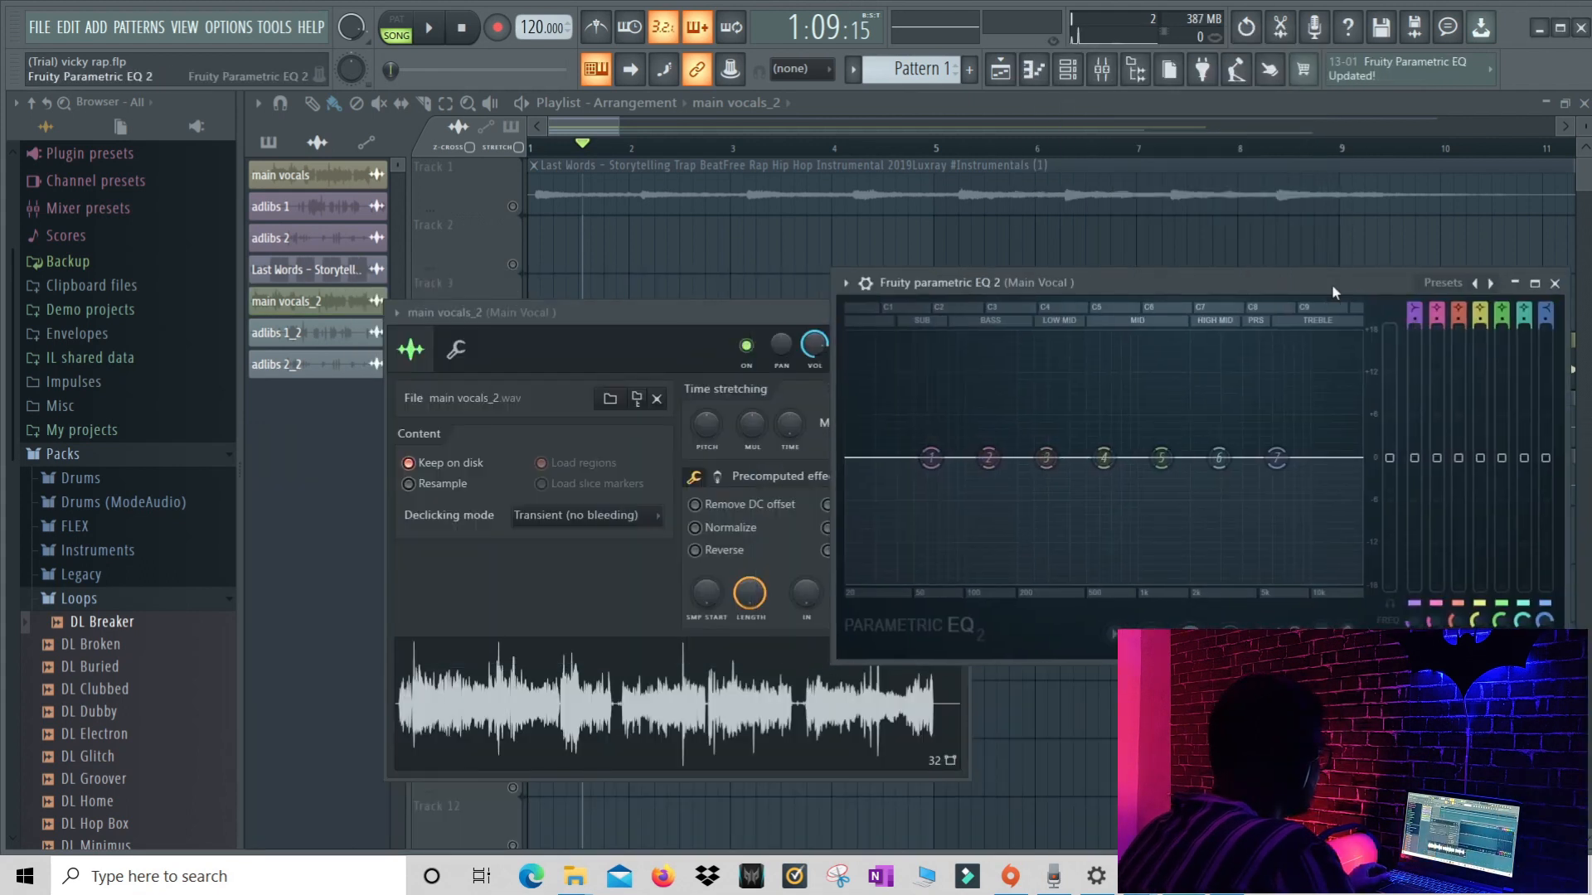
{"action": "left_click_drag", "start_coordinate": [753, 306], "coordinate": [497, 270]}
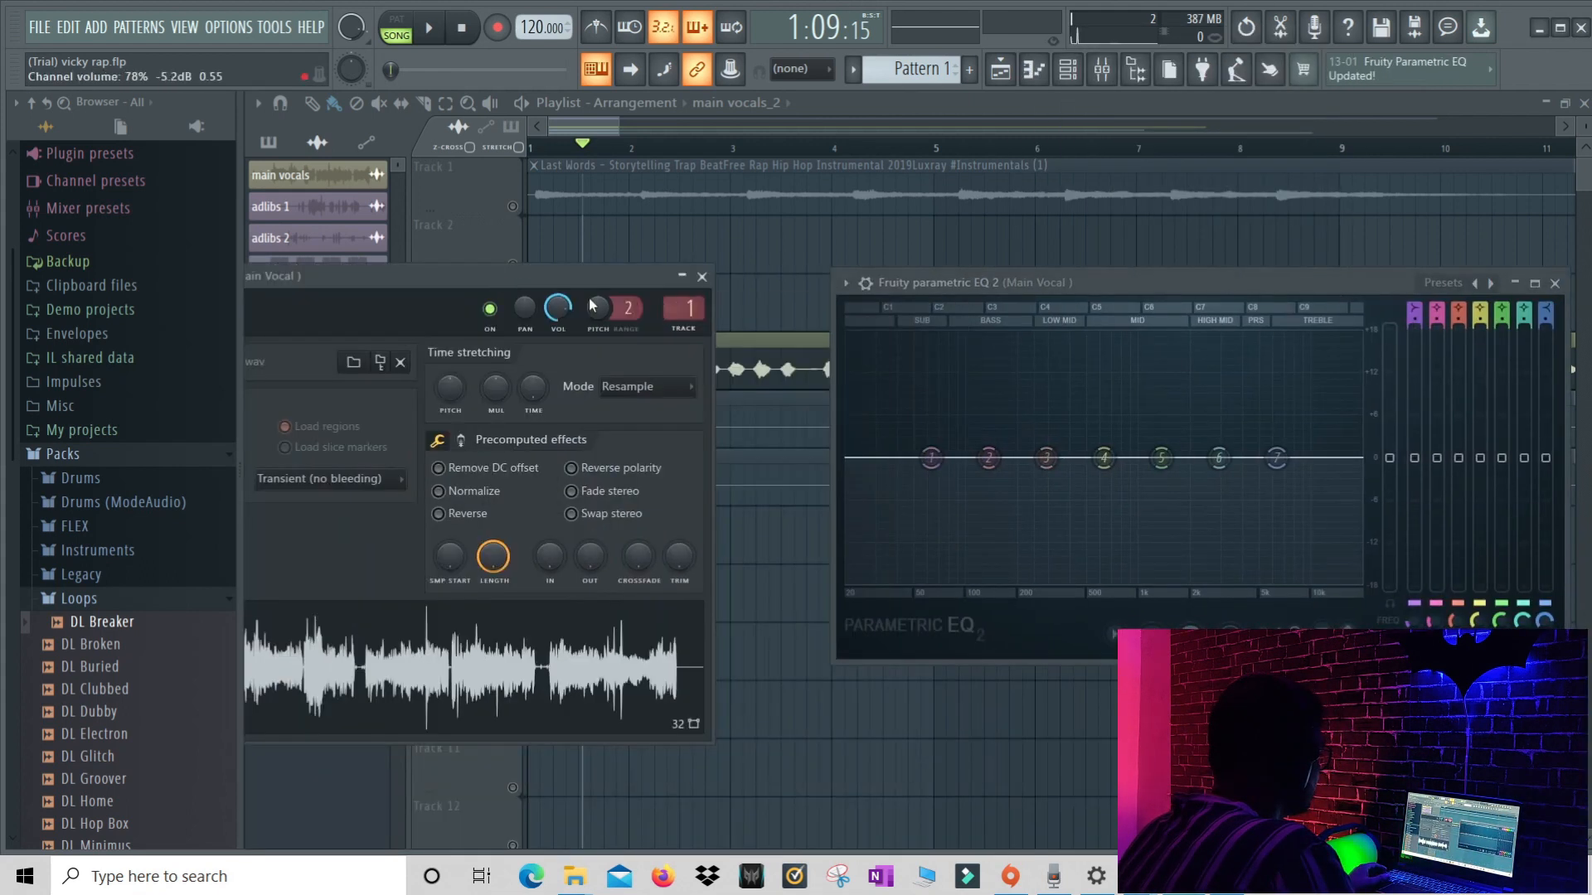
{"action": "left_click", "coordinate": [704, 278]}
{"action": "left_click_drag", "start_coordinate": [1368, 283], "coordinate": [1165, 344]}
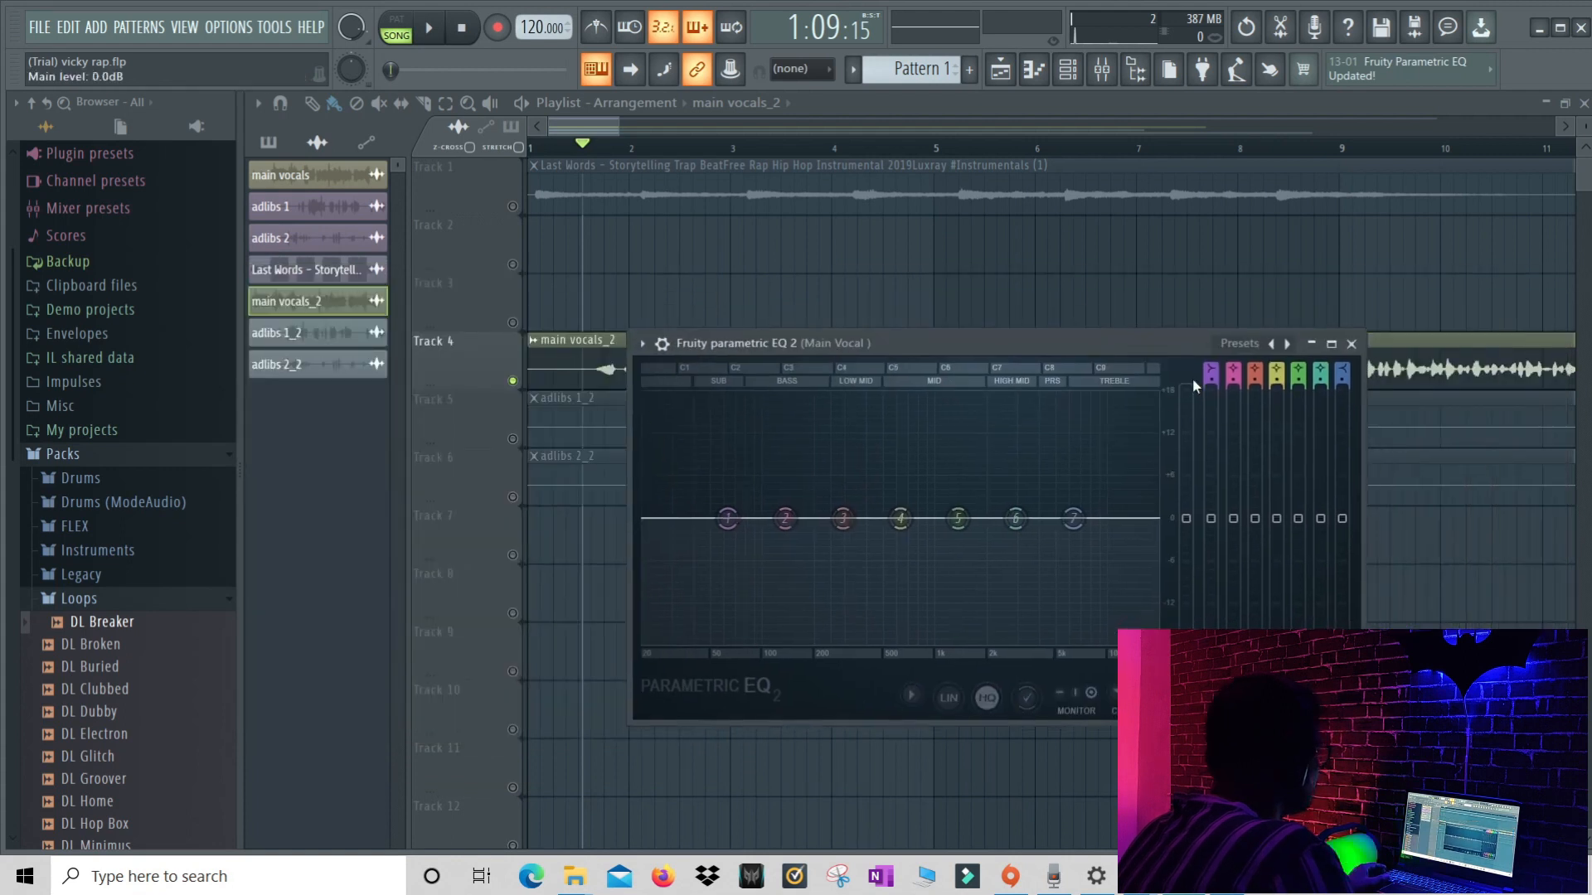
{"action": "left_click", "coordinate": [1352, 343]}
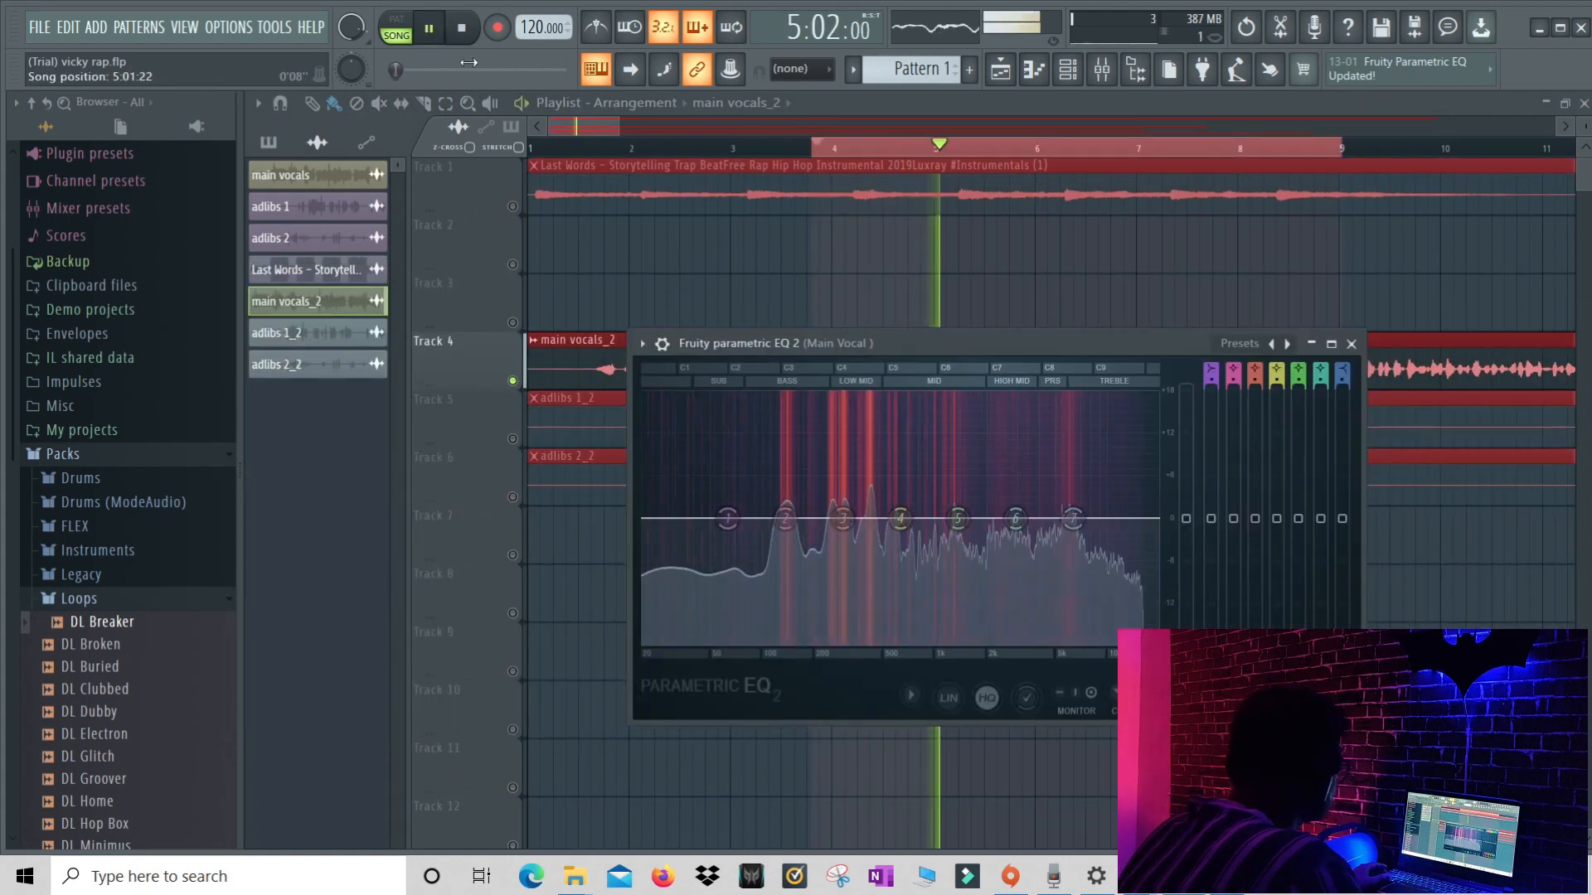
{"action": "key", "text": "space"}
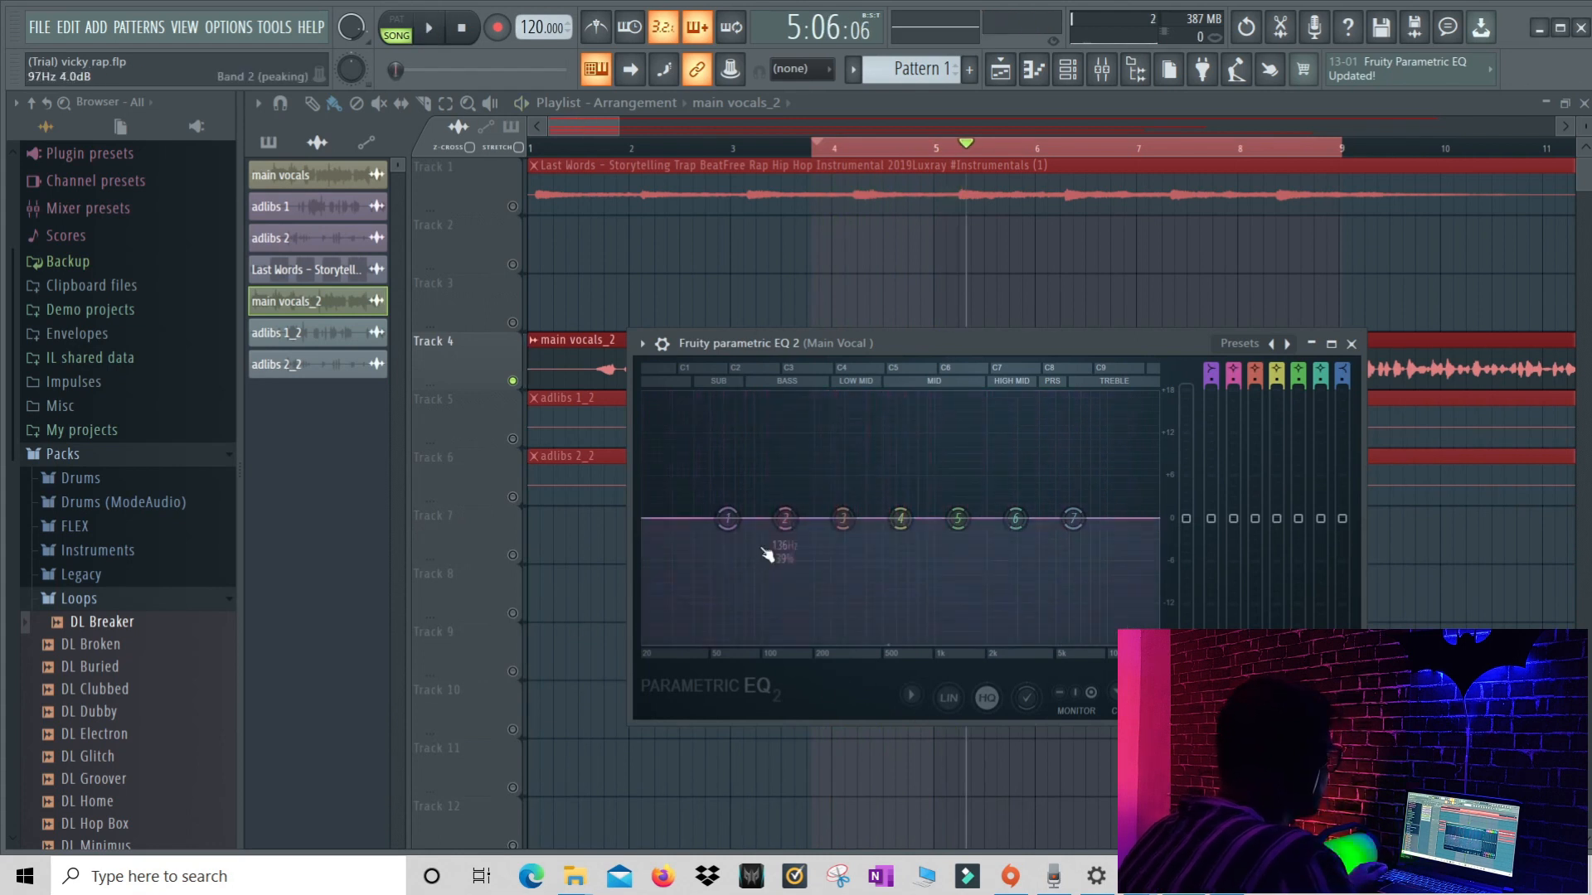
Set EQ band 1 to the High pass type with the Steep 4 order
{"action": "right_click", "coordinate": [729, 518]}
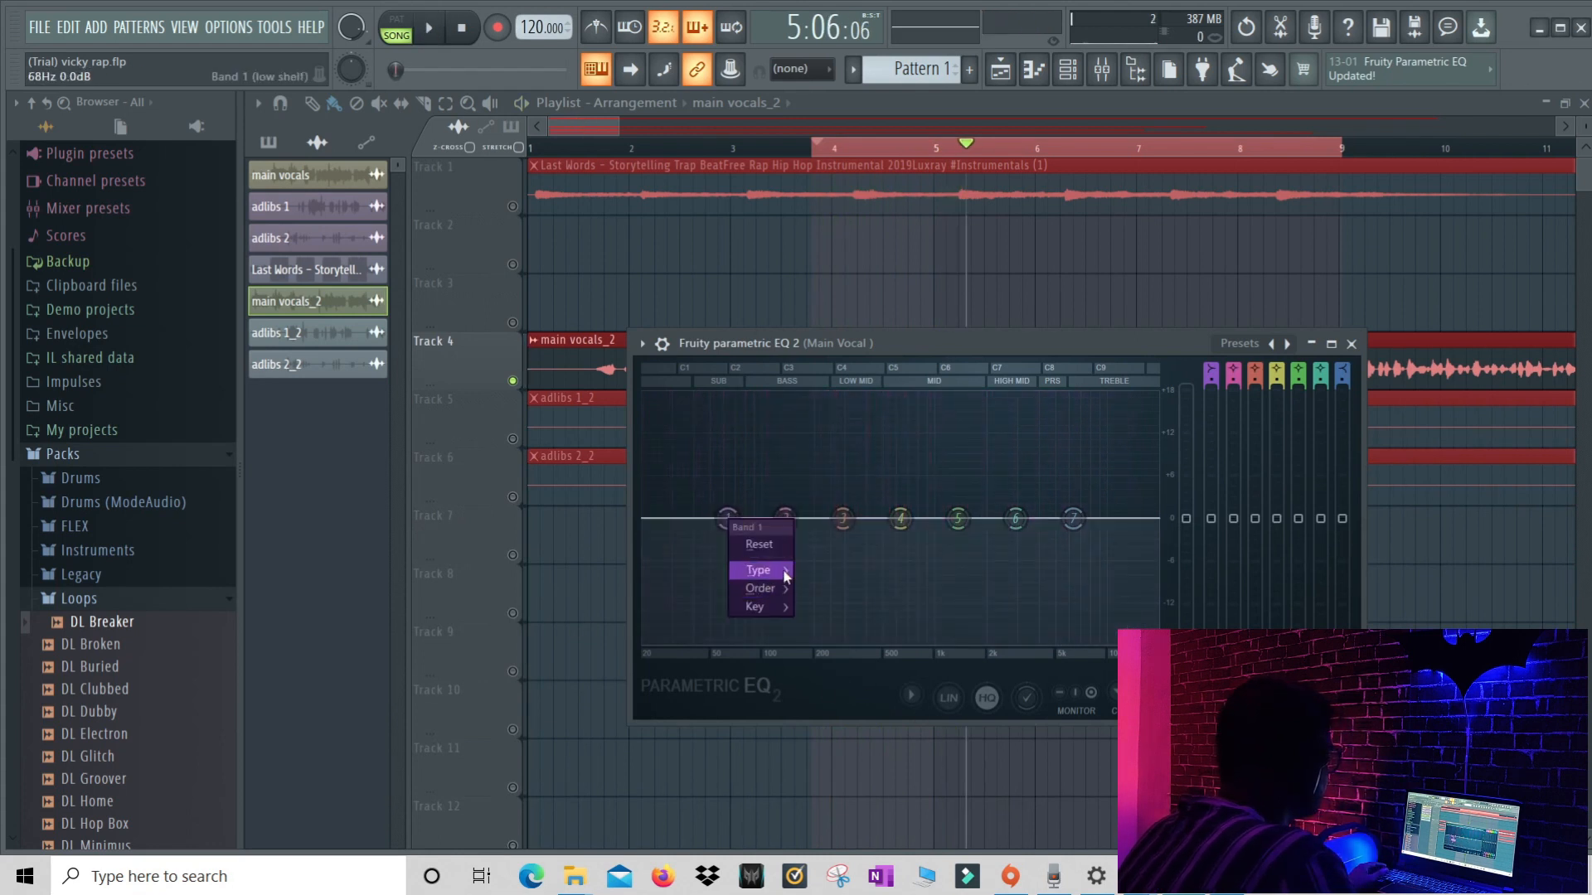
{"action": "mouse_move", "coordinate": [784, 572]}
{"action": "left_click", "coordinate": [837, 624]}
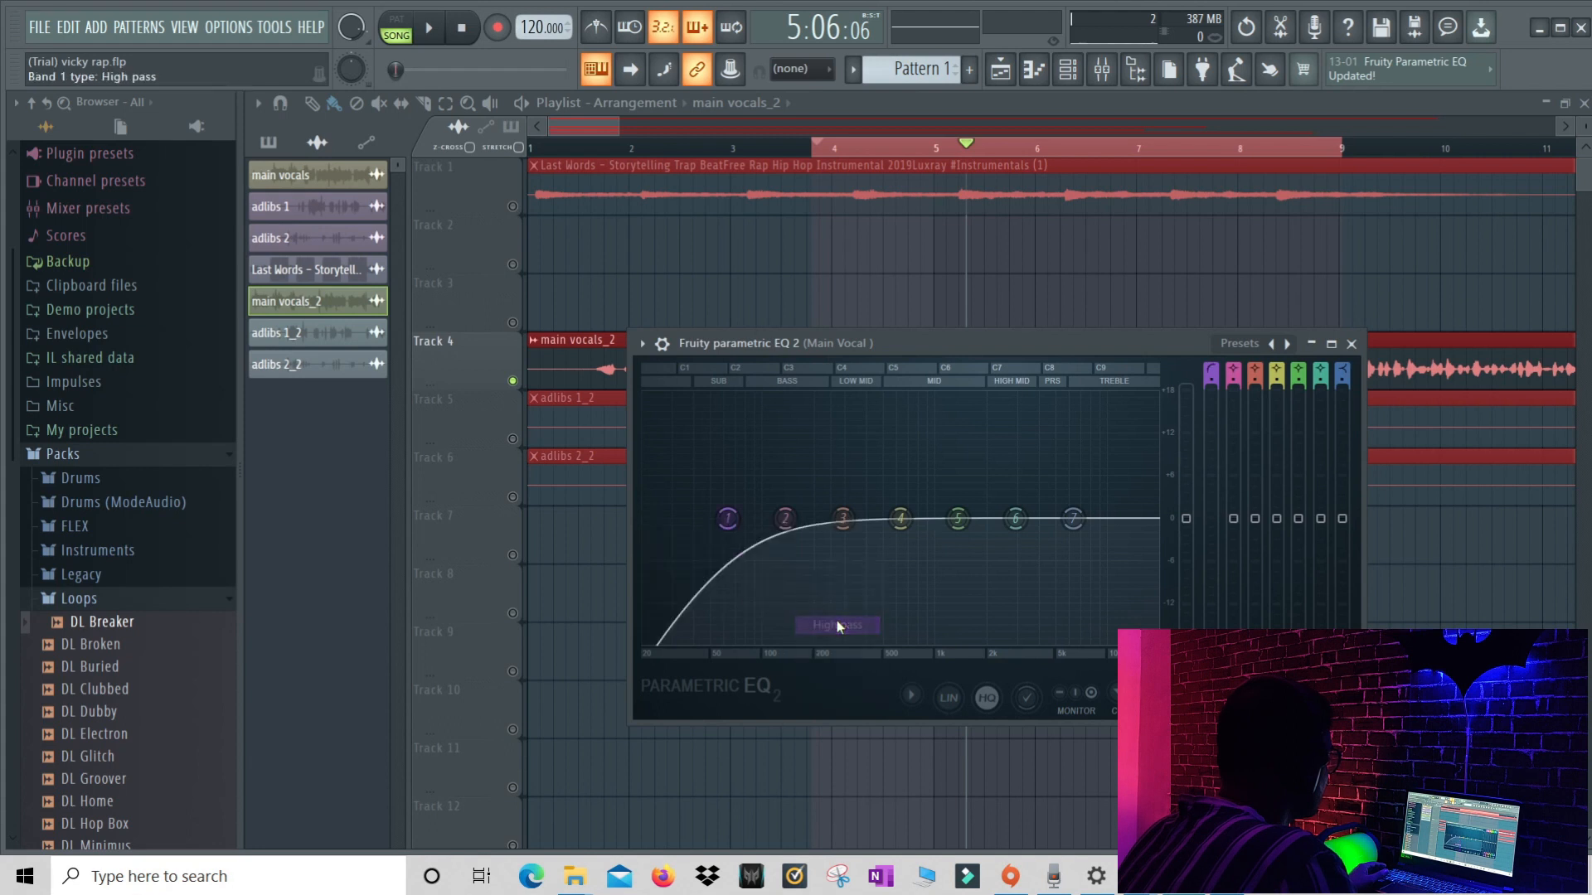
{"action": "right_click", "coordinate": [728, 521]}
{"action": "mouse_move", "coordinate": [759, 570]}
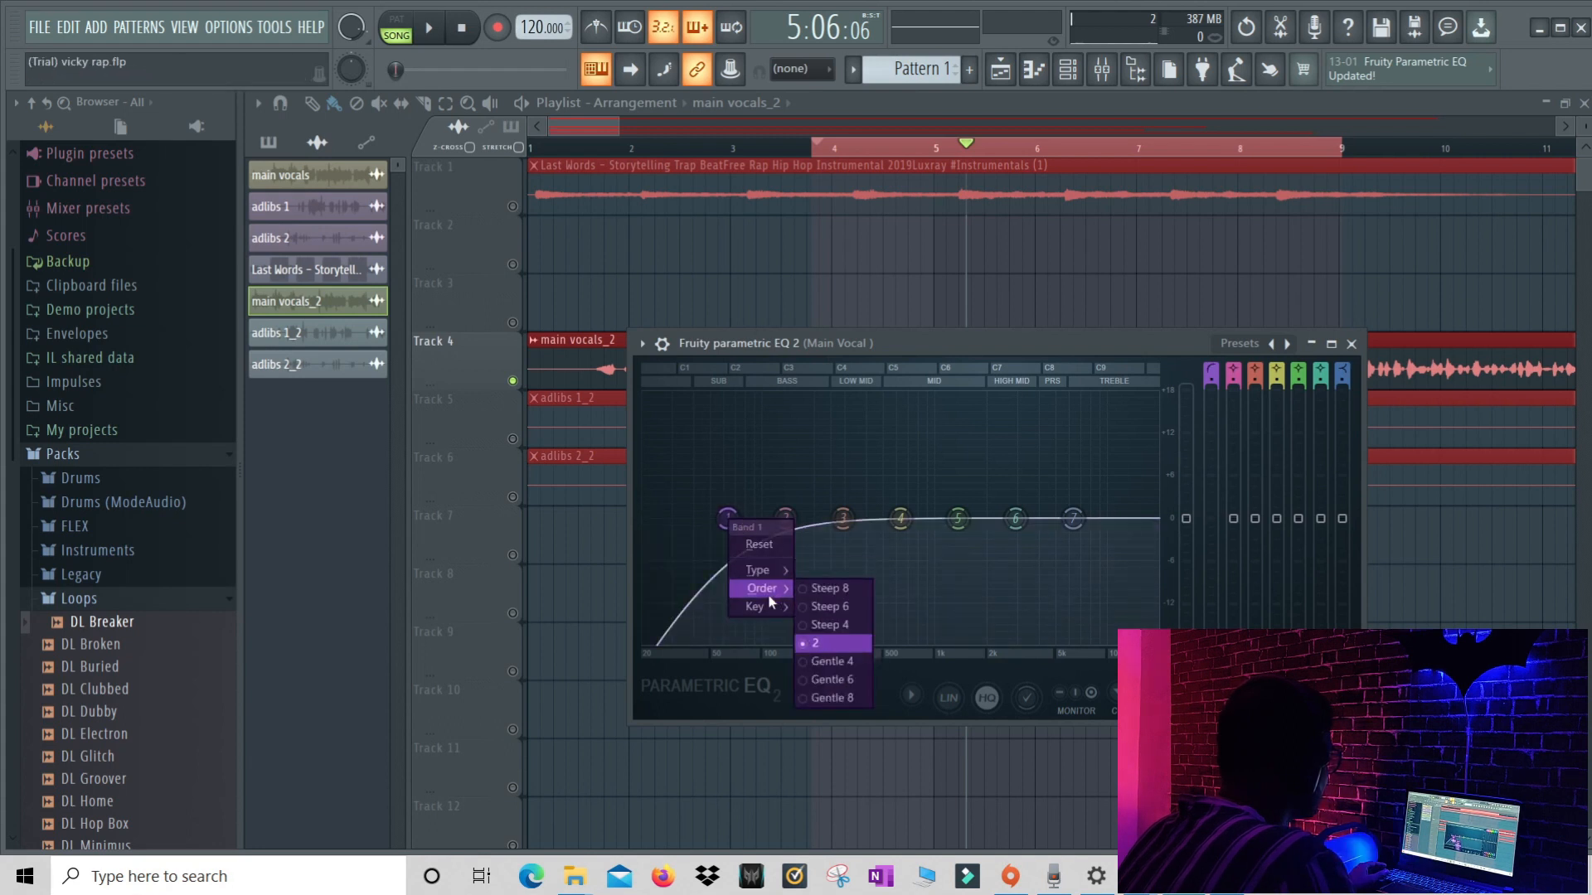
{"action": "left_click", "coordinate": [836, 625]}
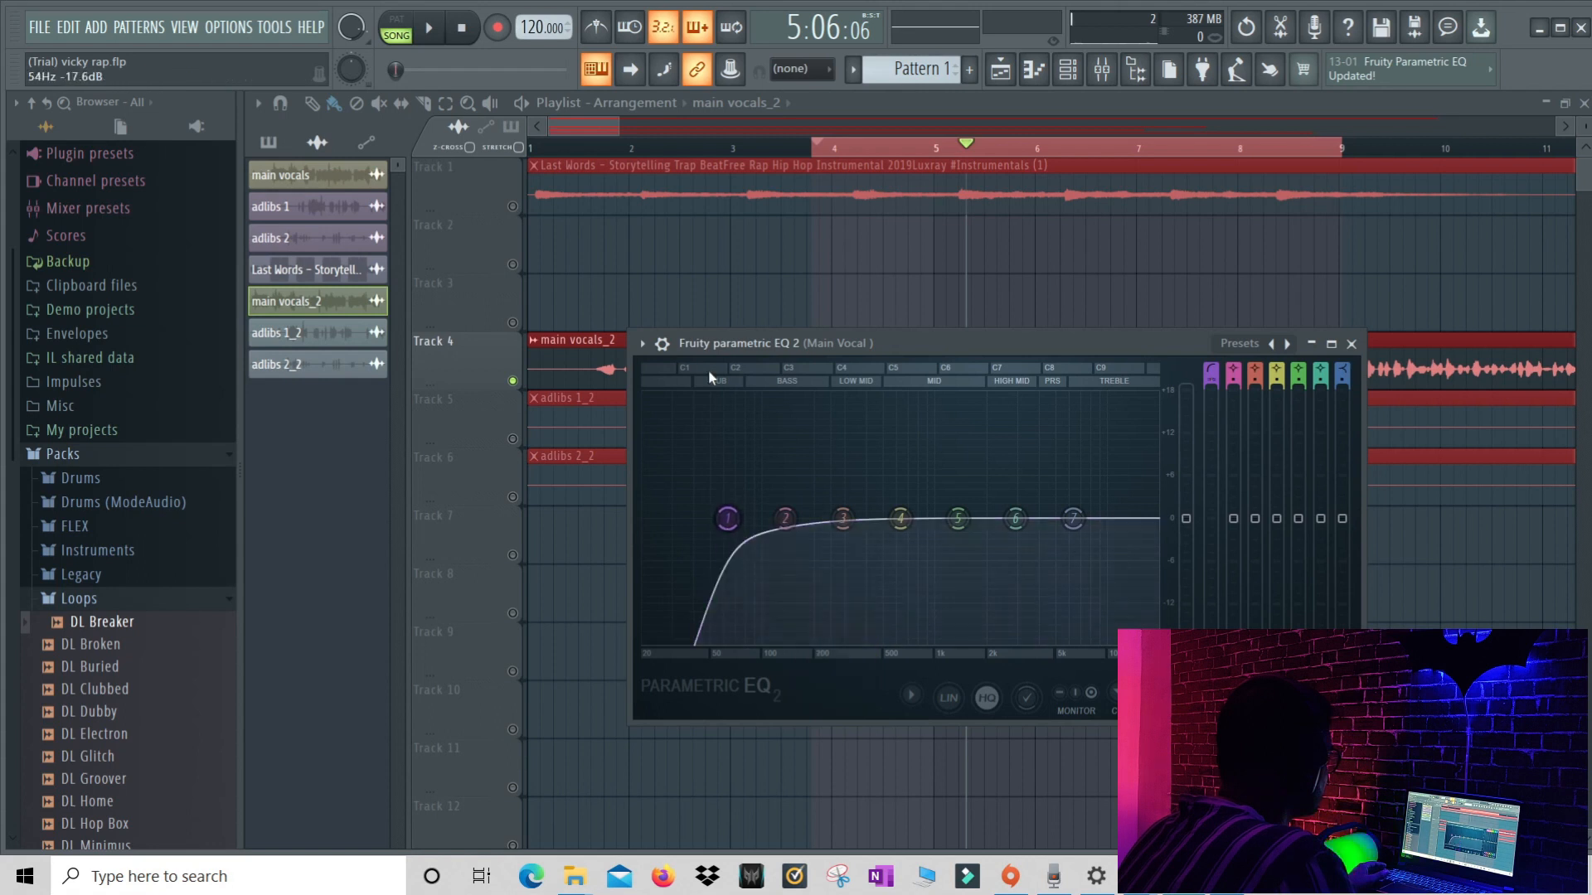
Raise the band 1 high-pass cutoff to slightly above 100 Hz while listening to the looped vocal
{"action": "key", "text": "space"}
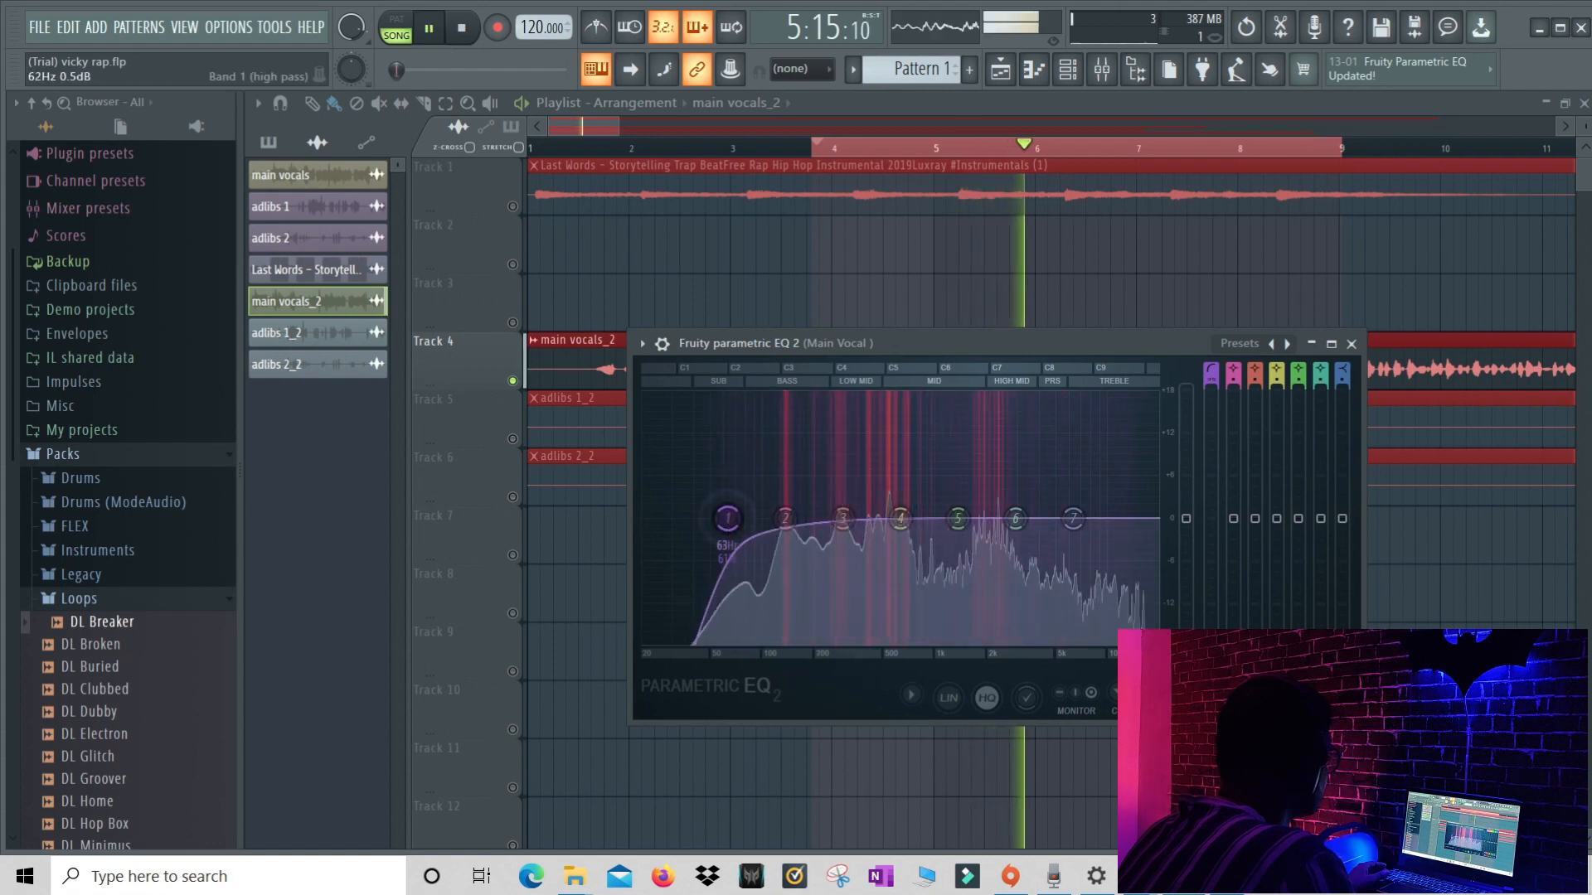
{"action": "key", "text": "space"}
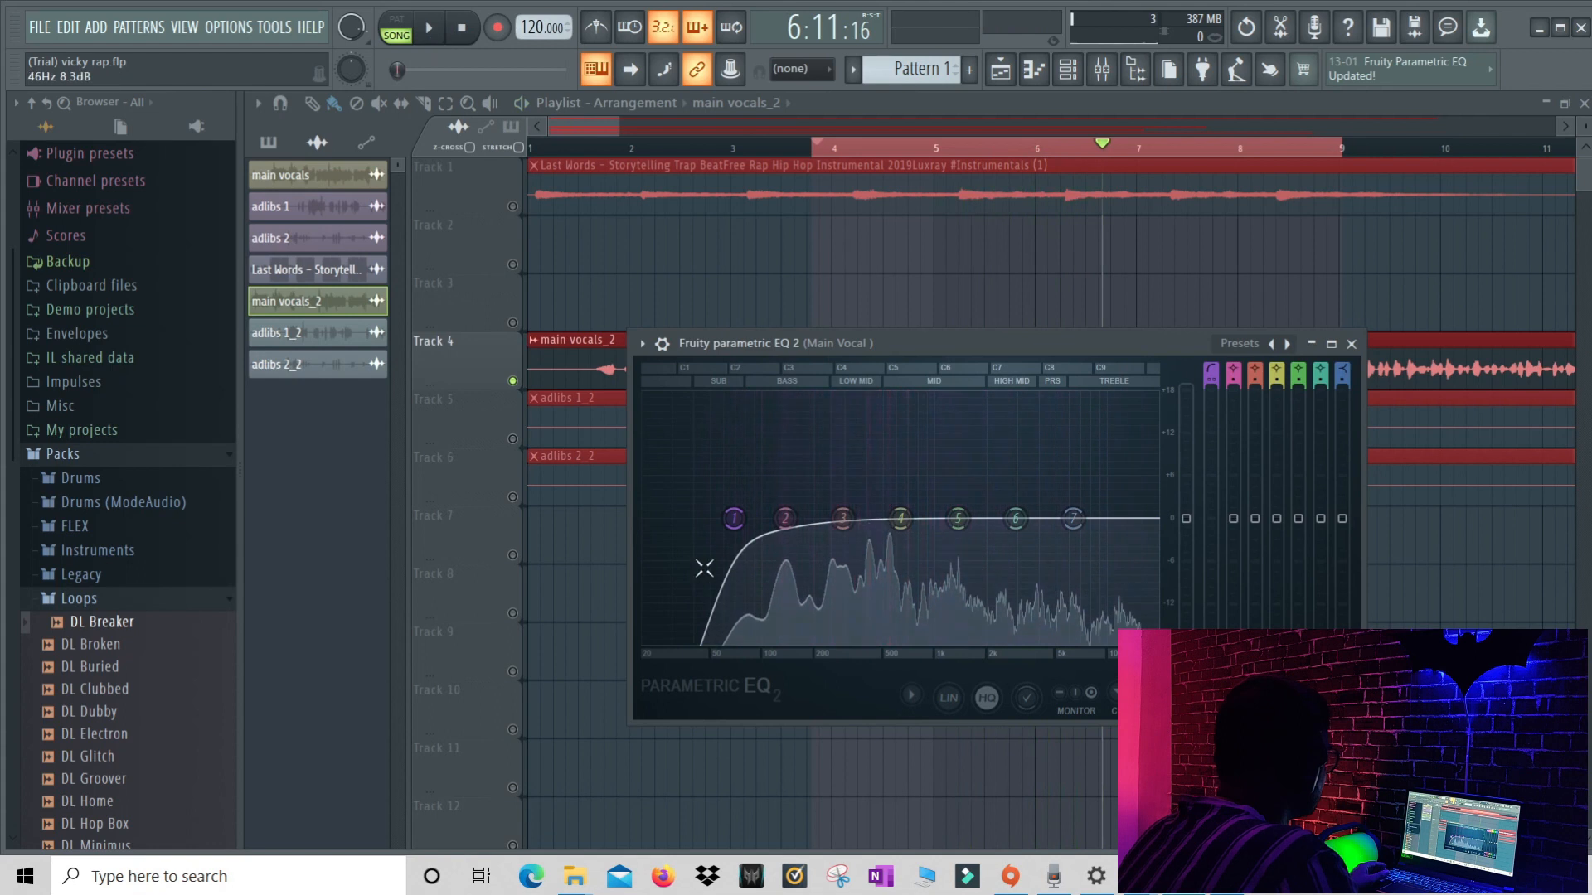
{"action": "left_click_drag", "start_coordinate": [733, 518], "coordinate": [735, 518]}
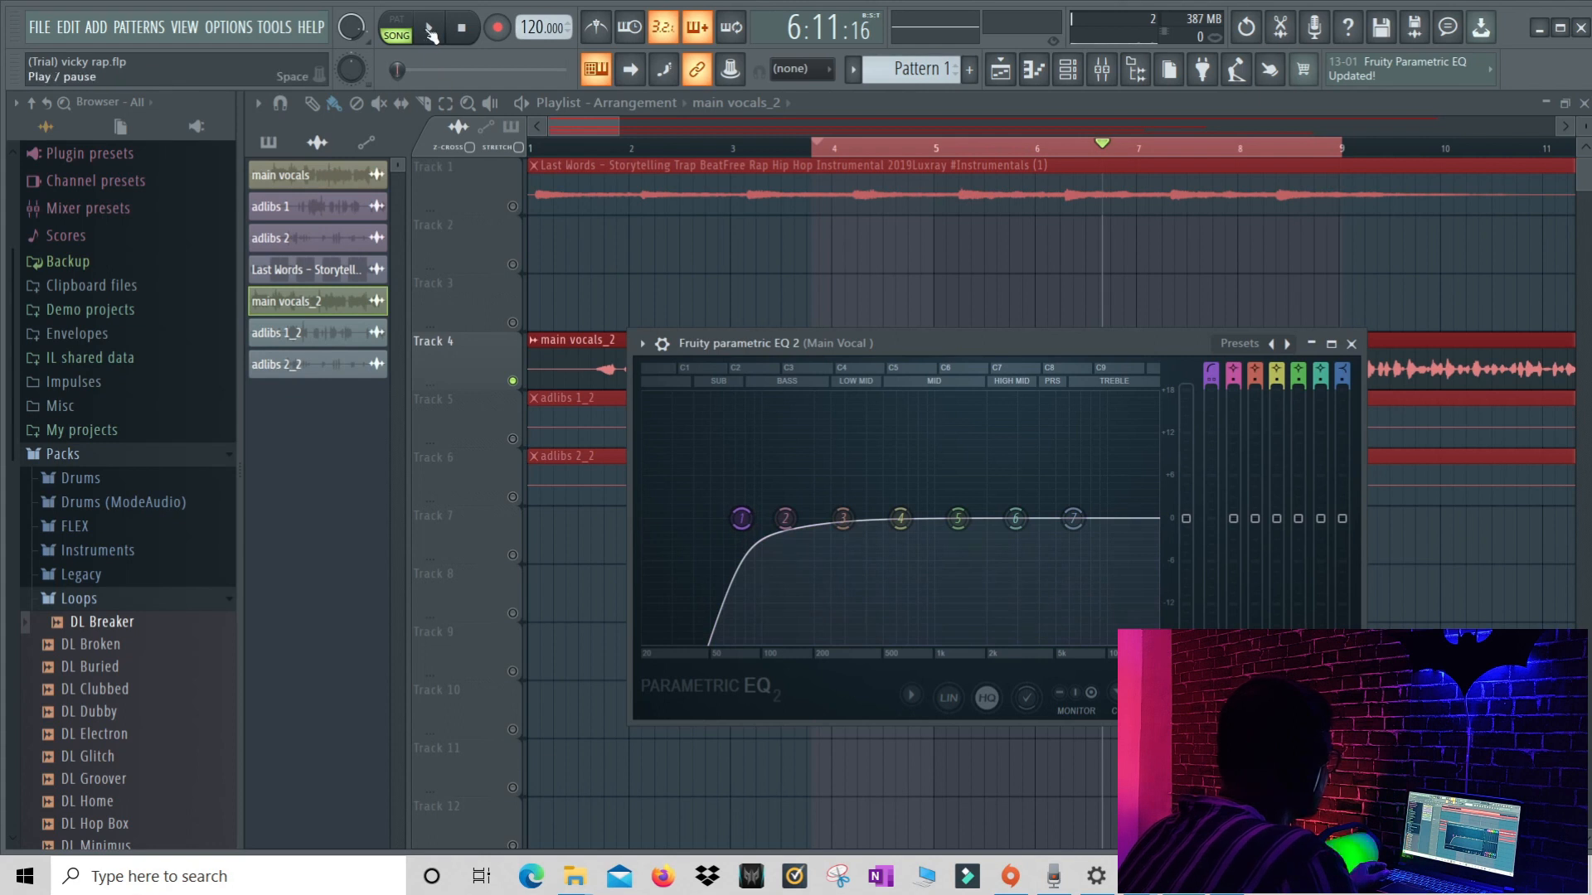
{"action": "left_click", "coordinate": [430, 31]}
{"action": "left_click_drag", "start_coordinate": [741, 518], "coordinate": [775, 518]}
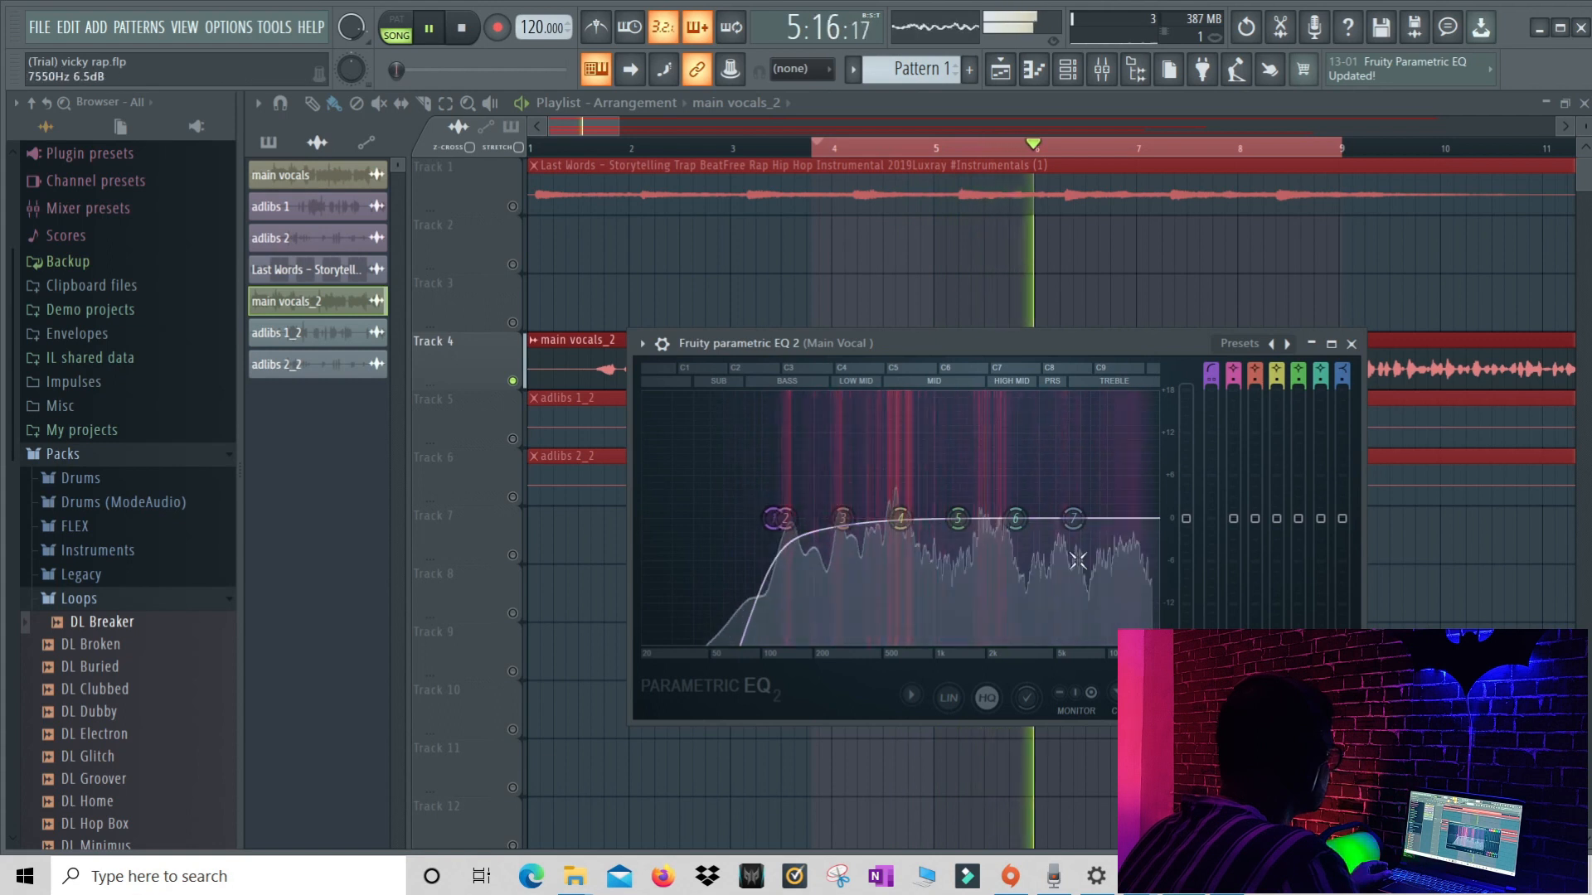
{"action": "right_click", "coordinate": [1069, 520]}
{"action": "mouse_move", "coordinate": [1106, 571]}
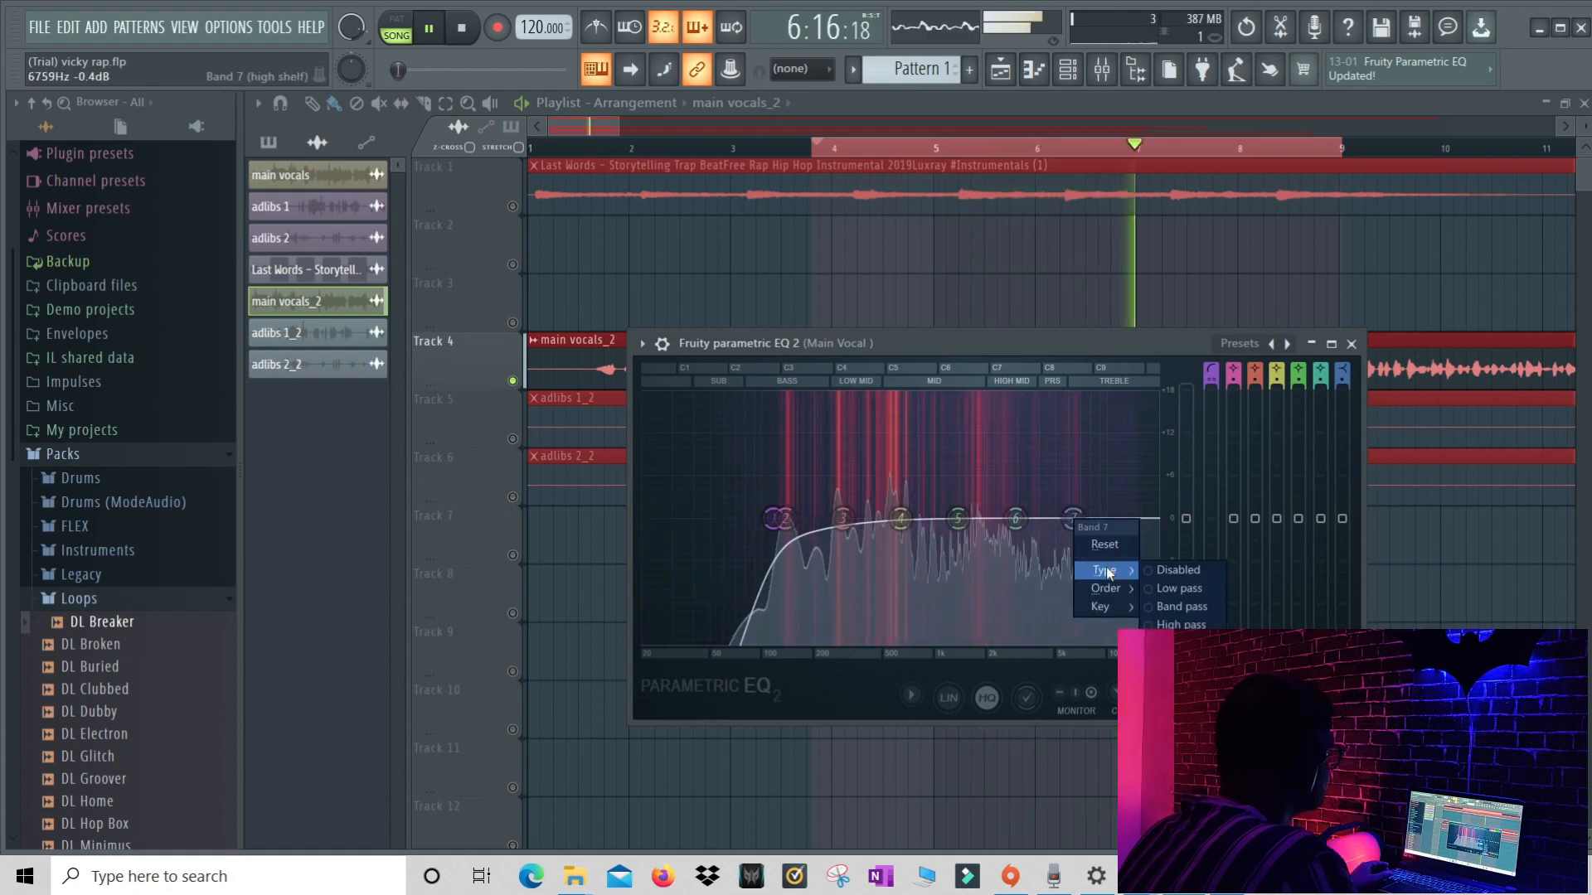
{"action": "left_click", "coordinate": [1181, 625]}
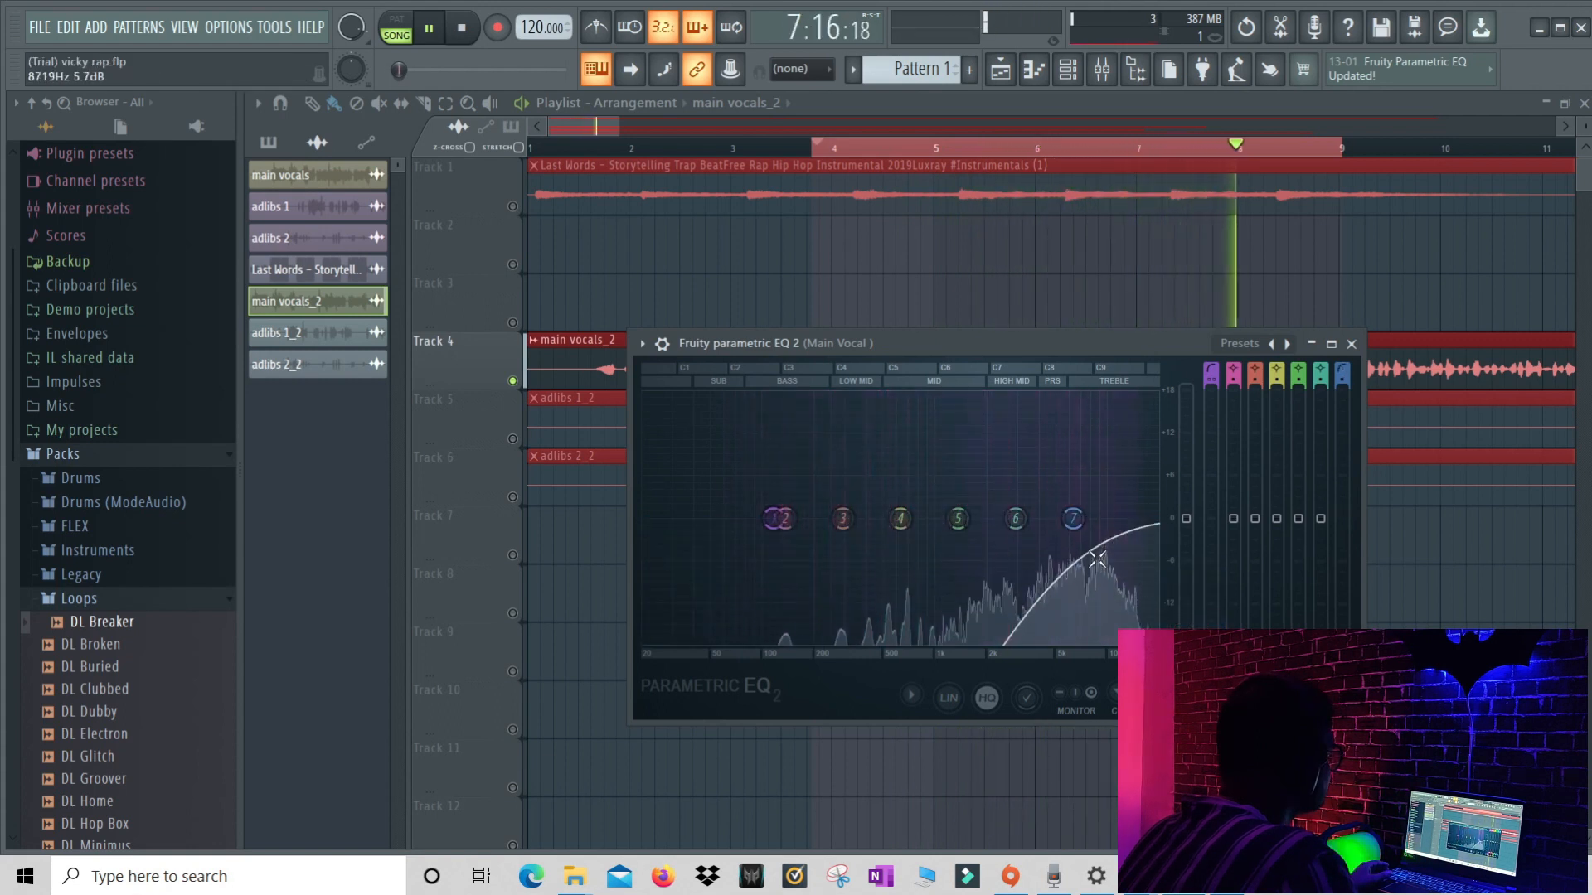
Set EQ band 7 to a Low pass of order Steep 6, move its cutoff to the top of the treble range and pause playback
{"action": "right_click", "coordinate": [1072, 519]}
{"action": "mouse_move", "coordinate": [1141, 565]}
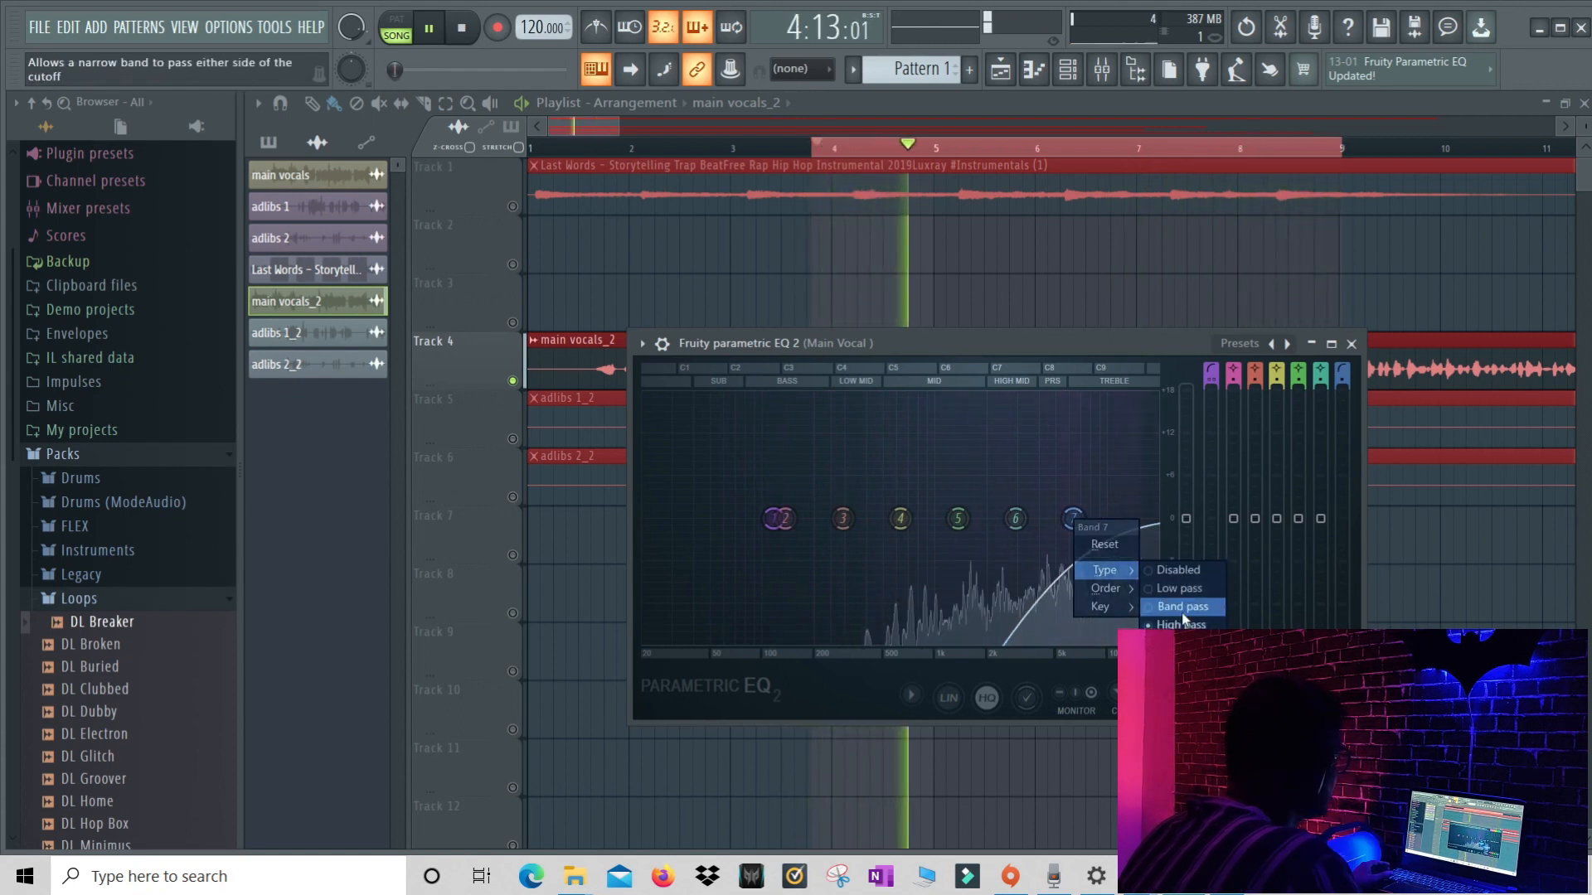
{"action": "left_click", "coordinate": [1181, 589]}
{"action": "right_click", "coordinate": [1074, 518]}
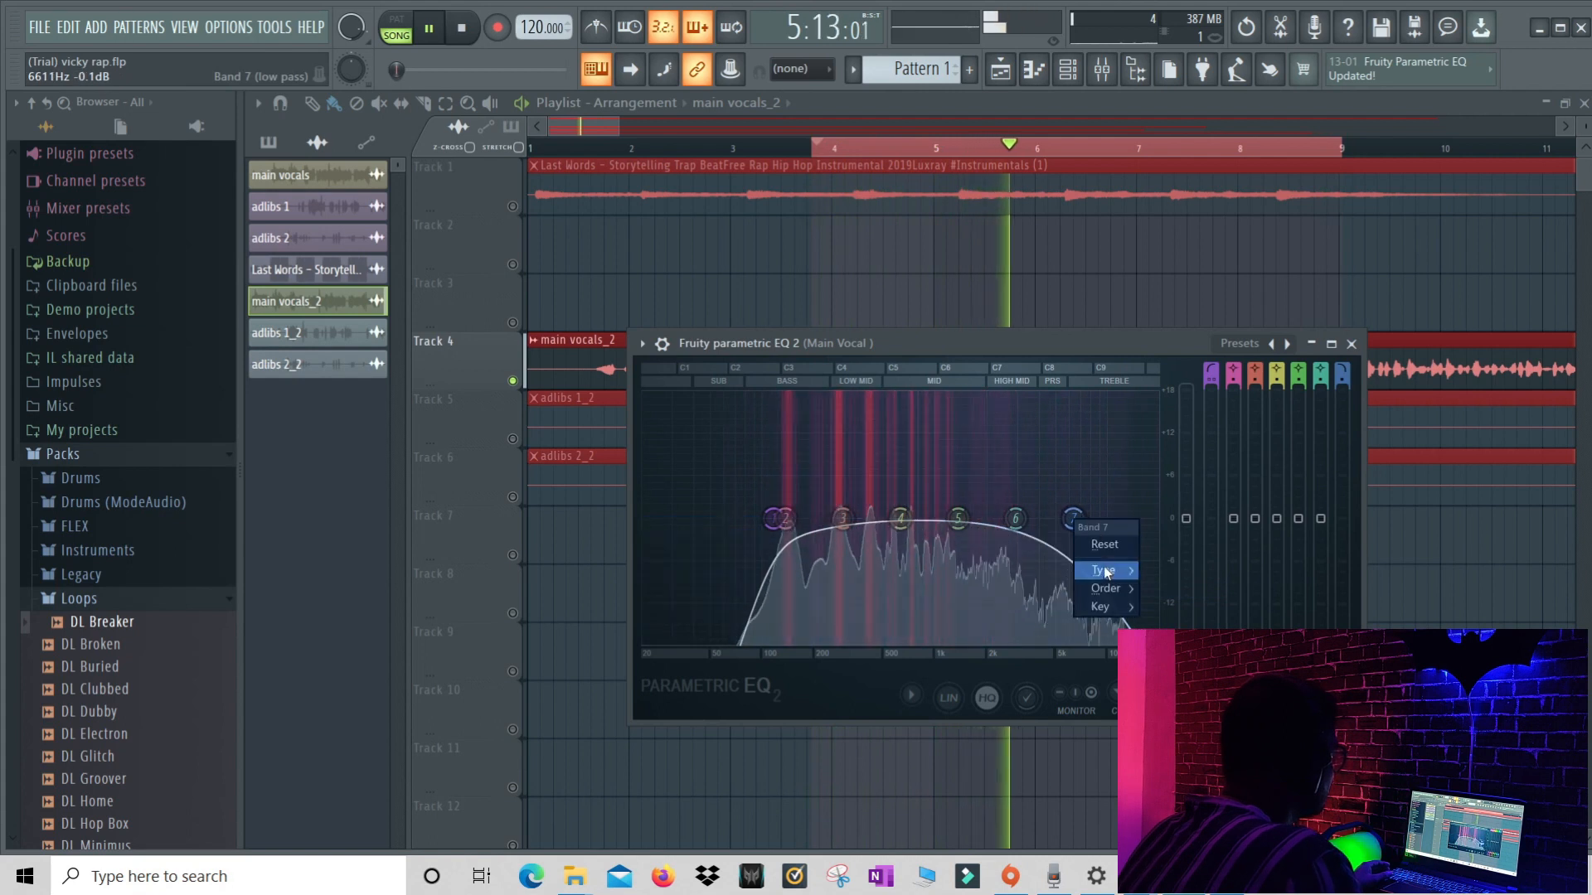
{"action": "mouse_move", "coordinate": [1106, 589]}
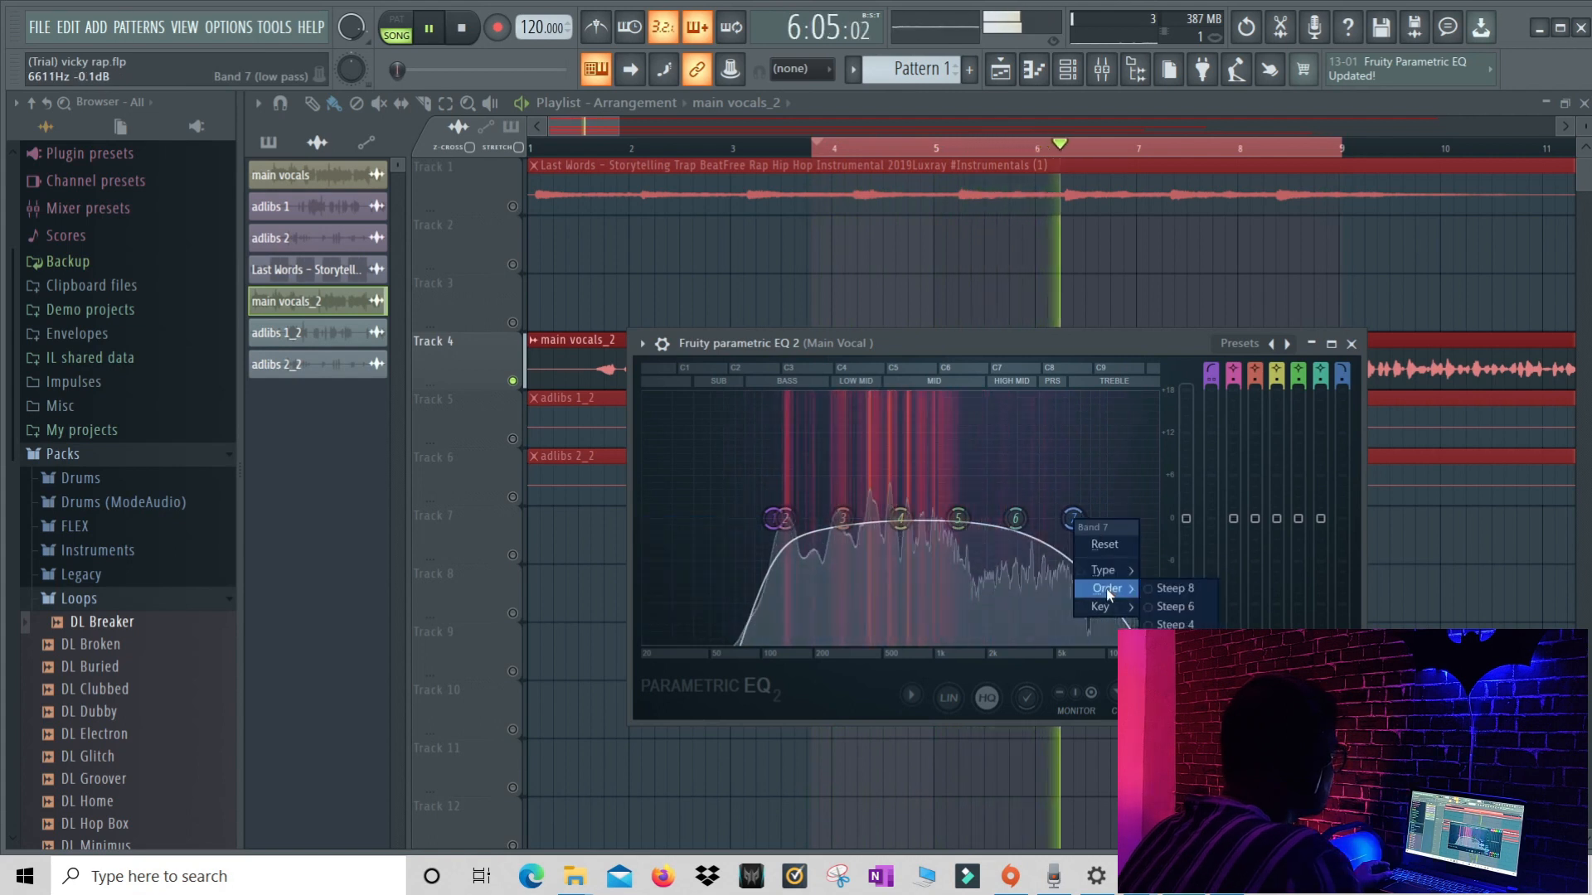
{"action": "left_click", "coordinate": [1178, 611]}
{"action": "left_click_drag", "start_coordinate": [1072, 518], "coordinate": [1143, 518]}
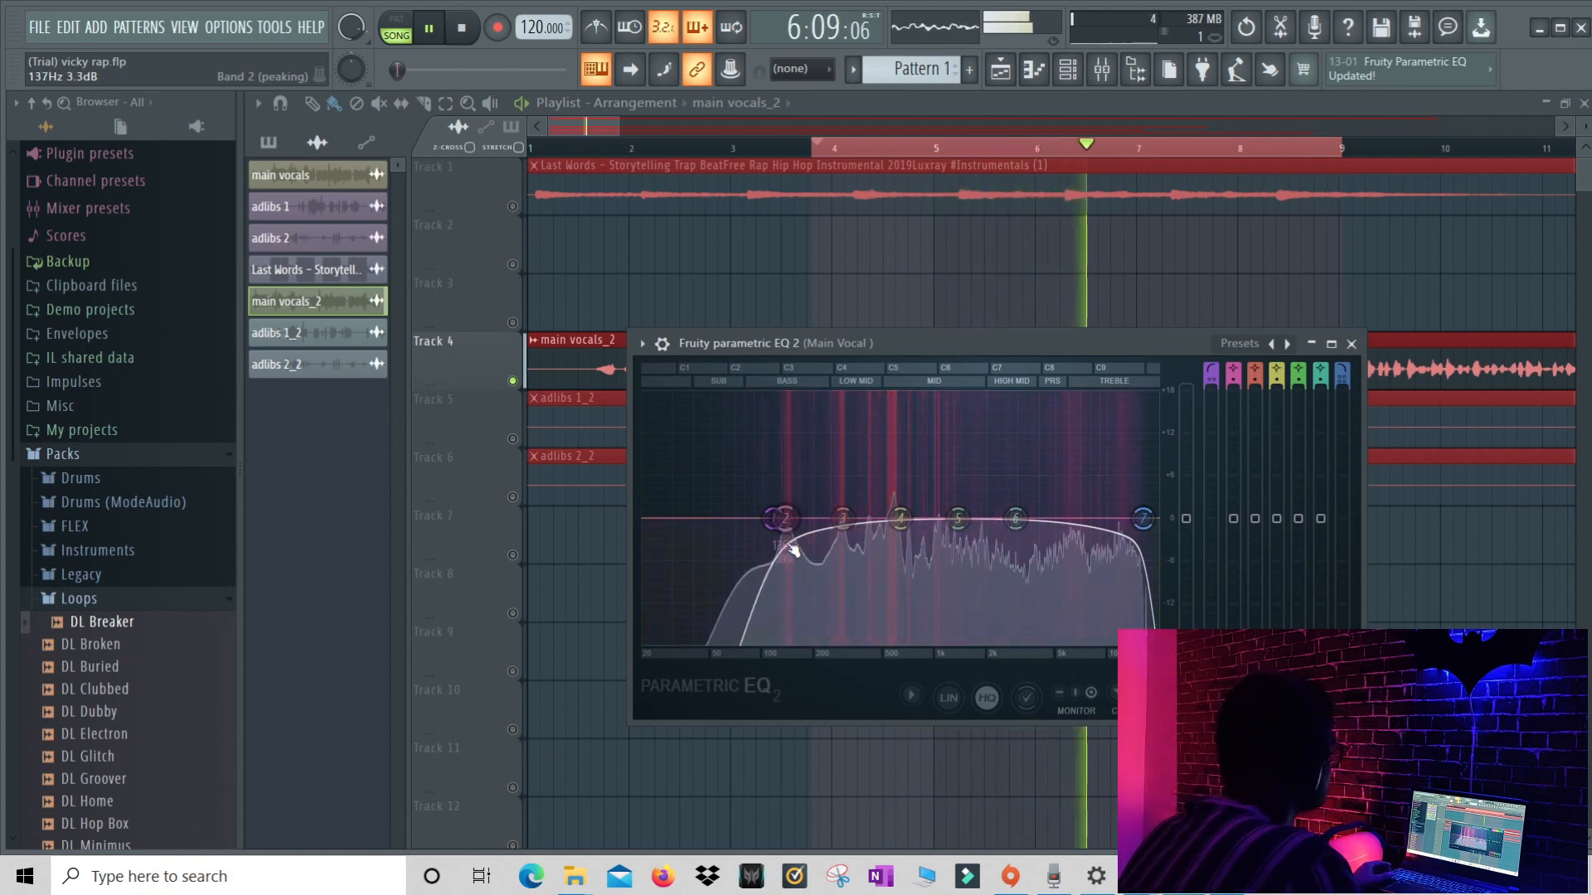
{"action": "left_click", "coordinate": [429, 28]}
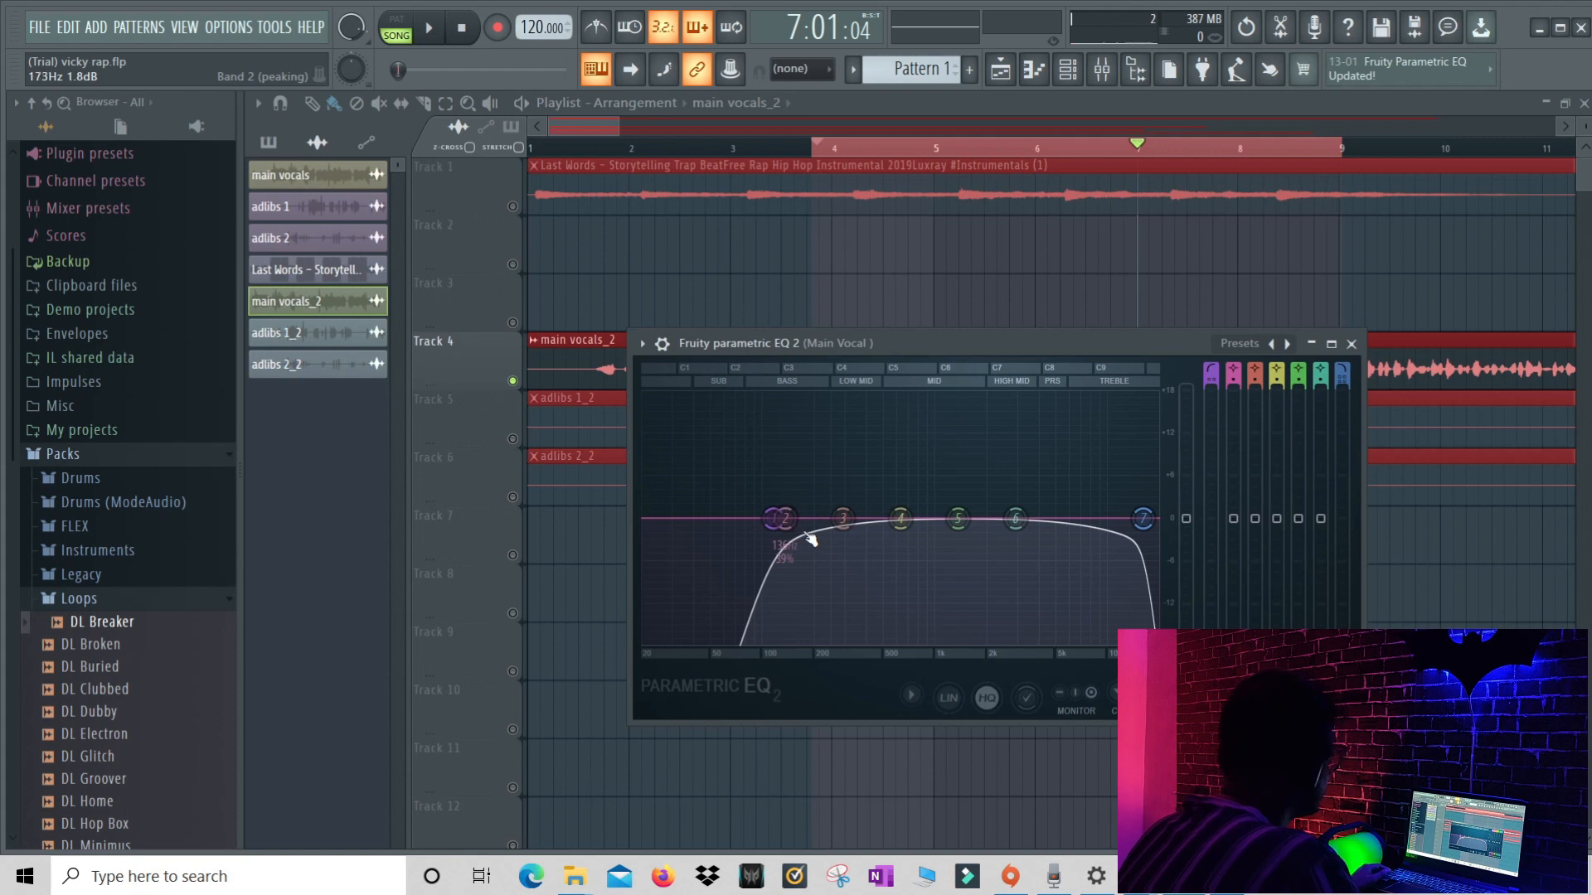
Search for a resonance with a narrow 18 dB boost on band 2 and turn it into a slight cut at about 140 Hz
{"action": "left_click", "coordinate": [422, 27]}
{"action": "left_click_drag", "start_coordinate": [786, 520], "coordinate": [810, 396]}
{"action": "scroll", "coordinate": [810, 396], "scroll_direction": "down", "scroll_amount": 5}
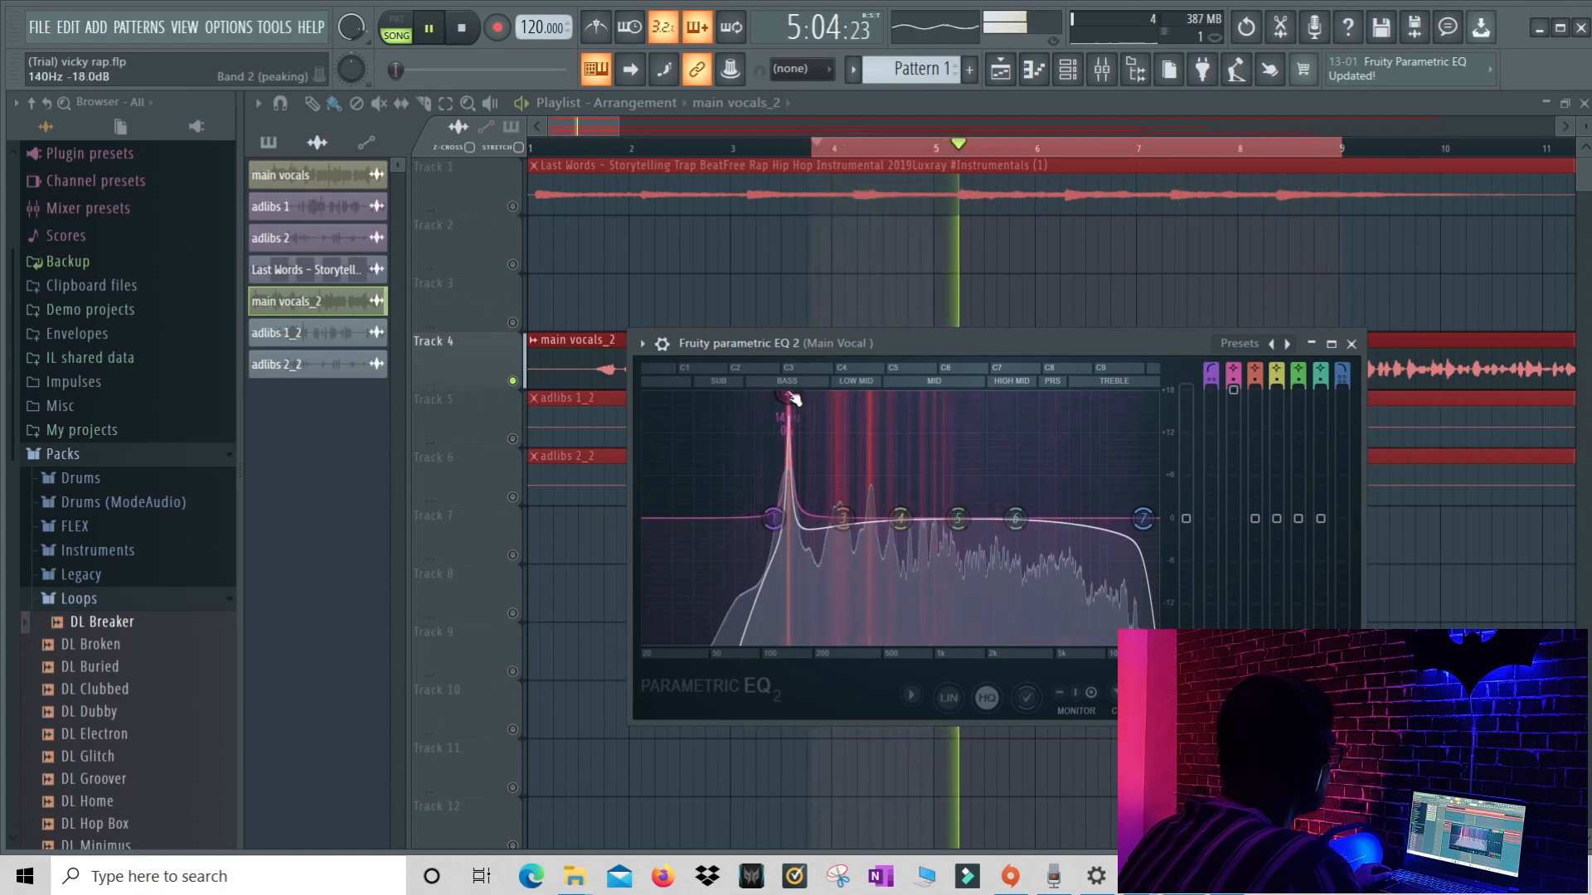
{"action": "left_click", "coordinate": [430, 30]}
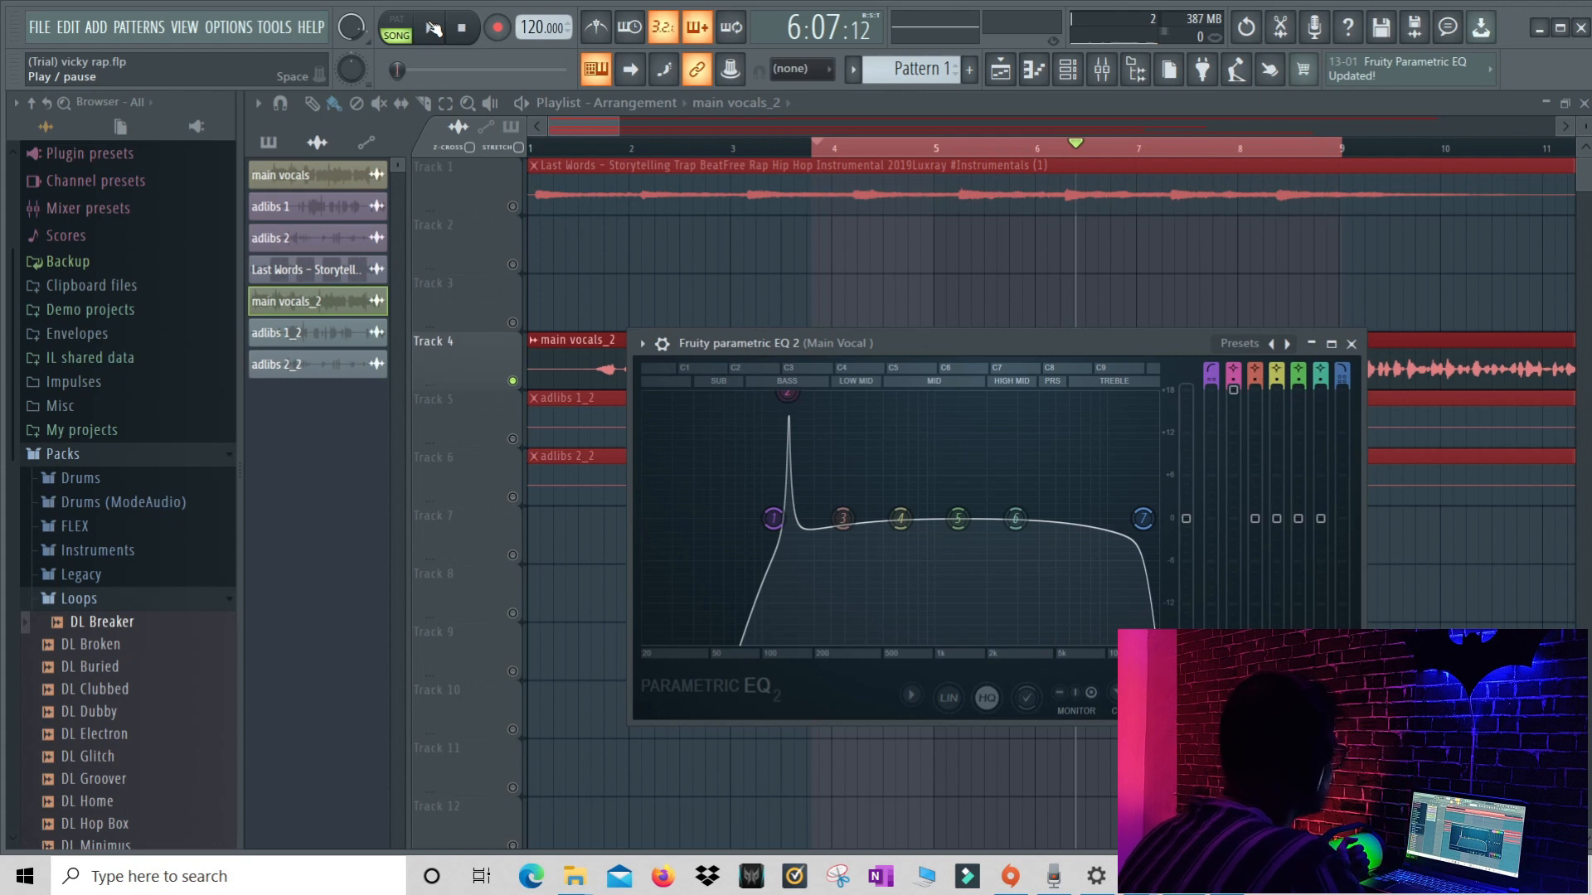
{"action": "left_click", "coordinate": [430, 29]}
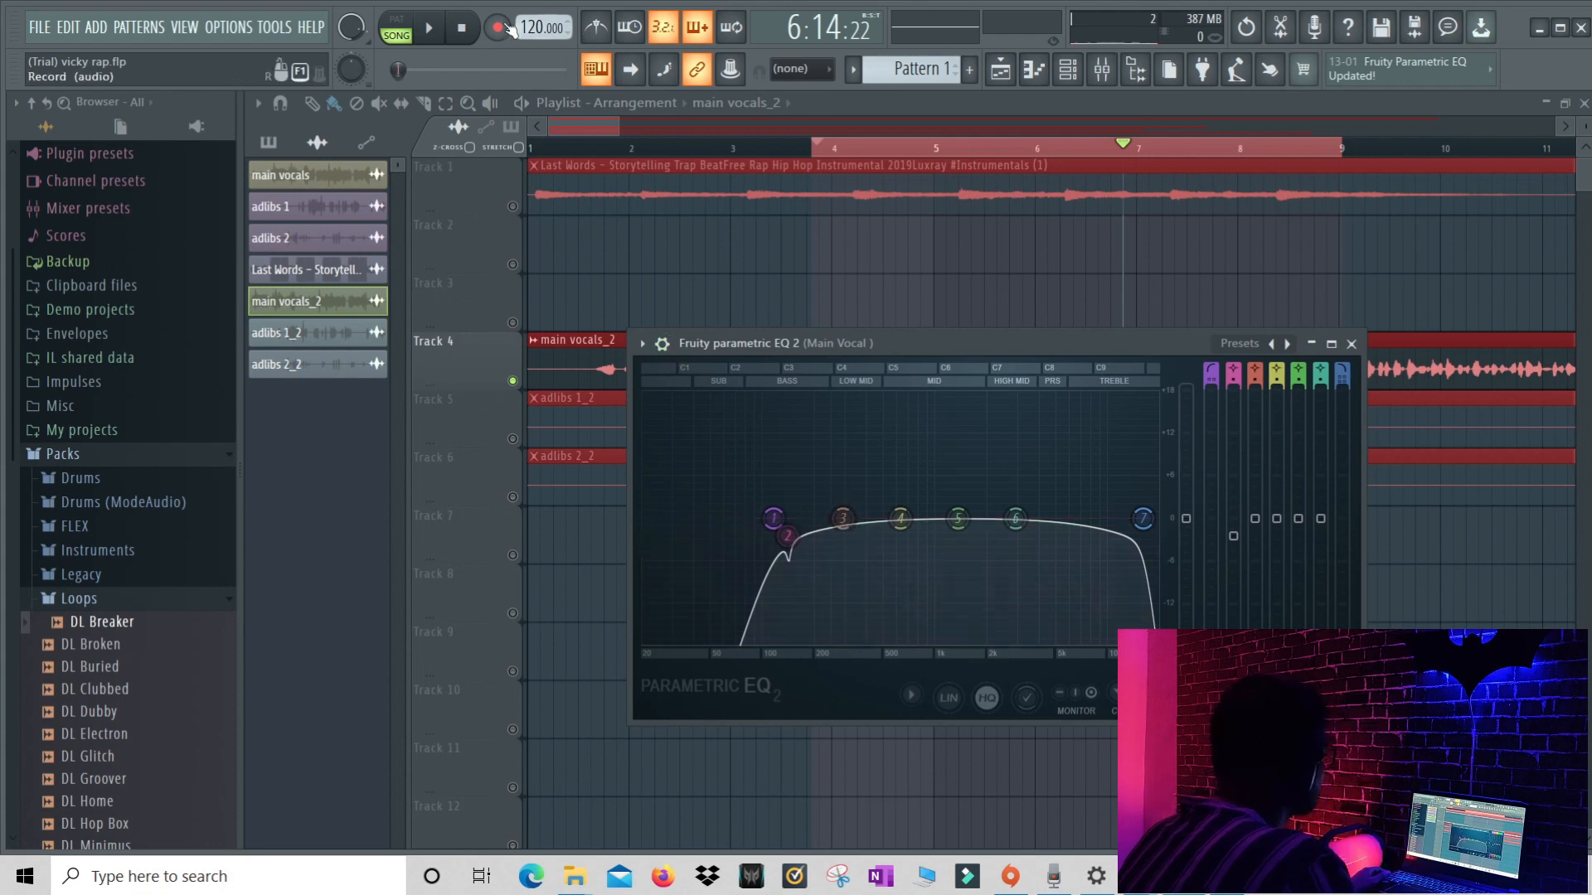
Sweep band 3 as a narrow 18 dB boost through the low mids and reduce it to a slight cut at about 250 Hz
{"action": "left_click", "coordinate": [422, 30]}
{"action": "left_click_drag", "start_coordinate": [841, 518], "coordinate": [838, 394]}
{"action": "scroll", "coordinate": [839, 395], "scroll_direction": "down", "scroll_amount": 8}
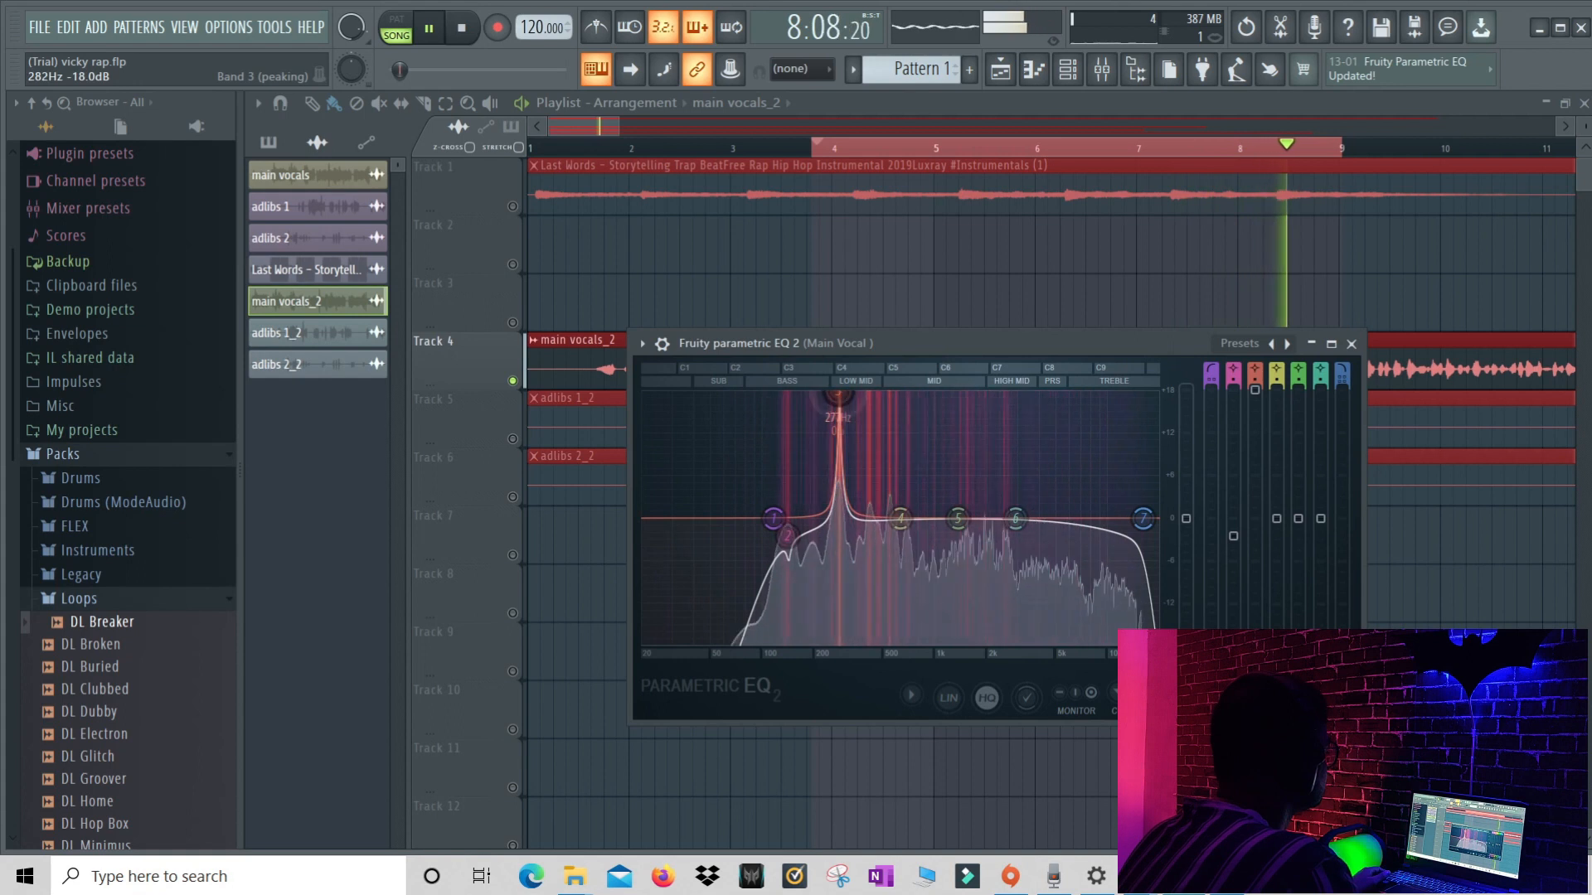
{"action": "left_click_drag", "start_coordinate": [811, 396], "coordinate": [831, 396]}
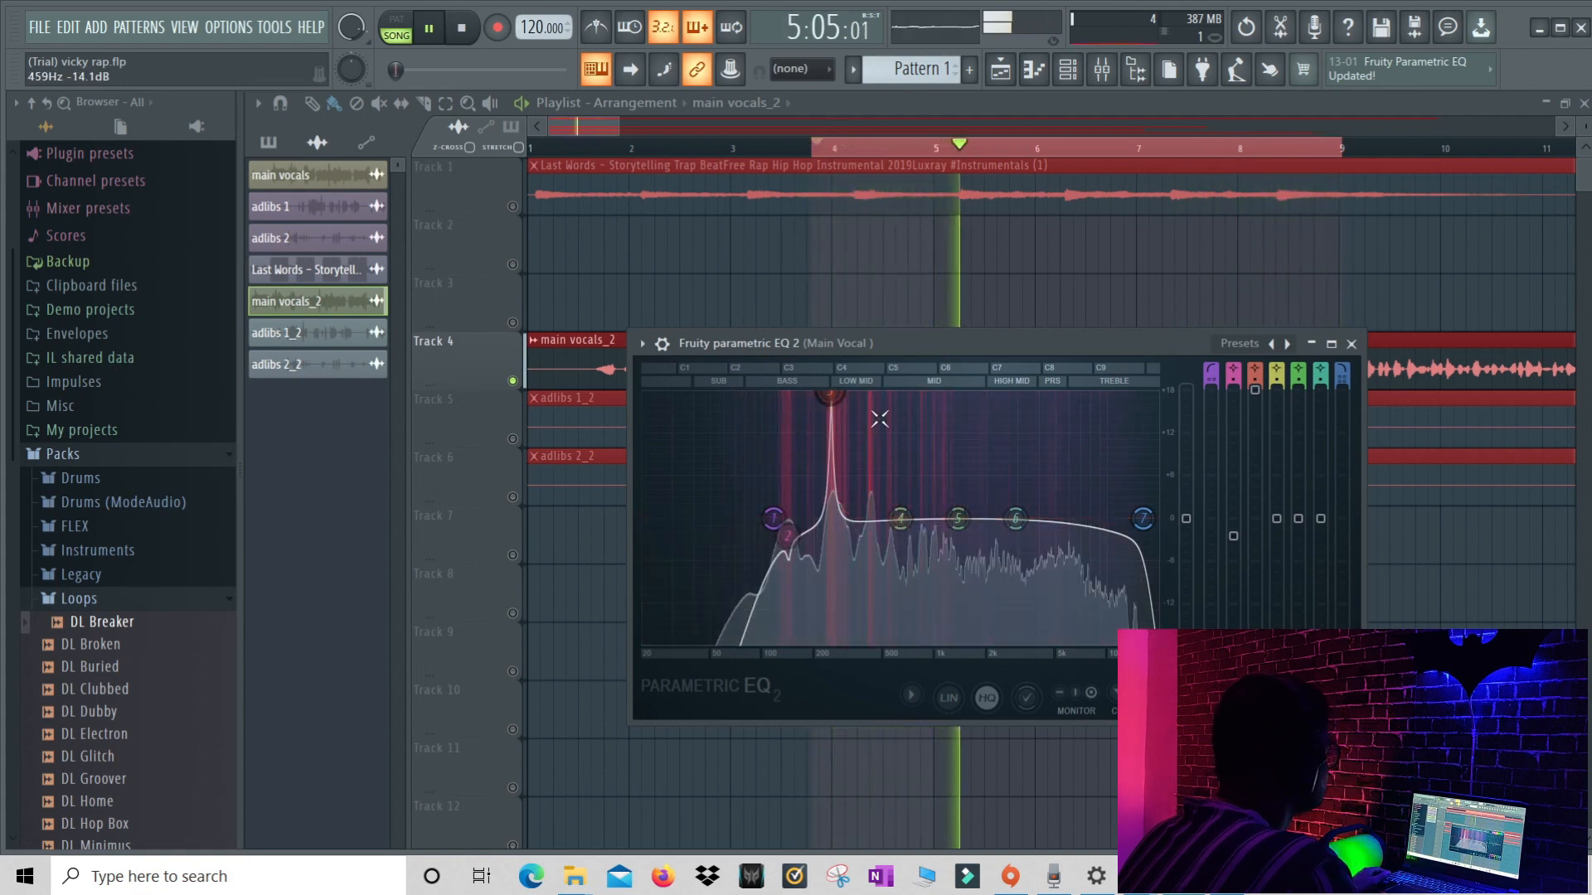
{"action": "left_click_drag", "start_coordinate": [1266, 396], "coordinate": [1266, 540]}
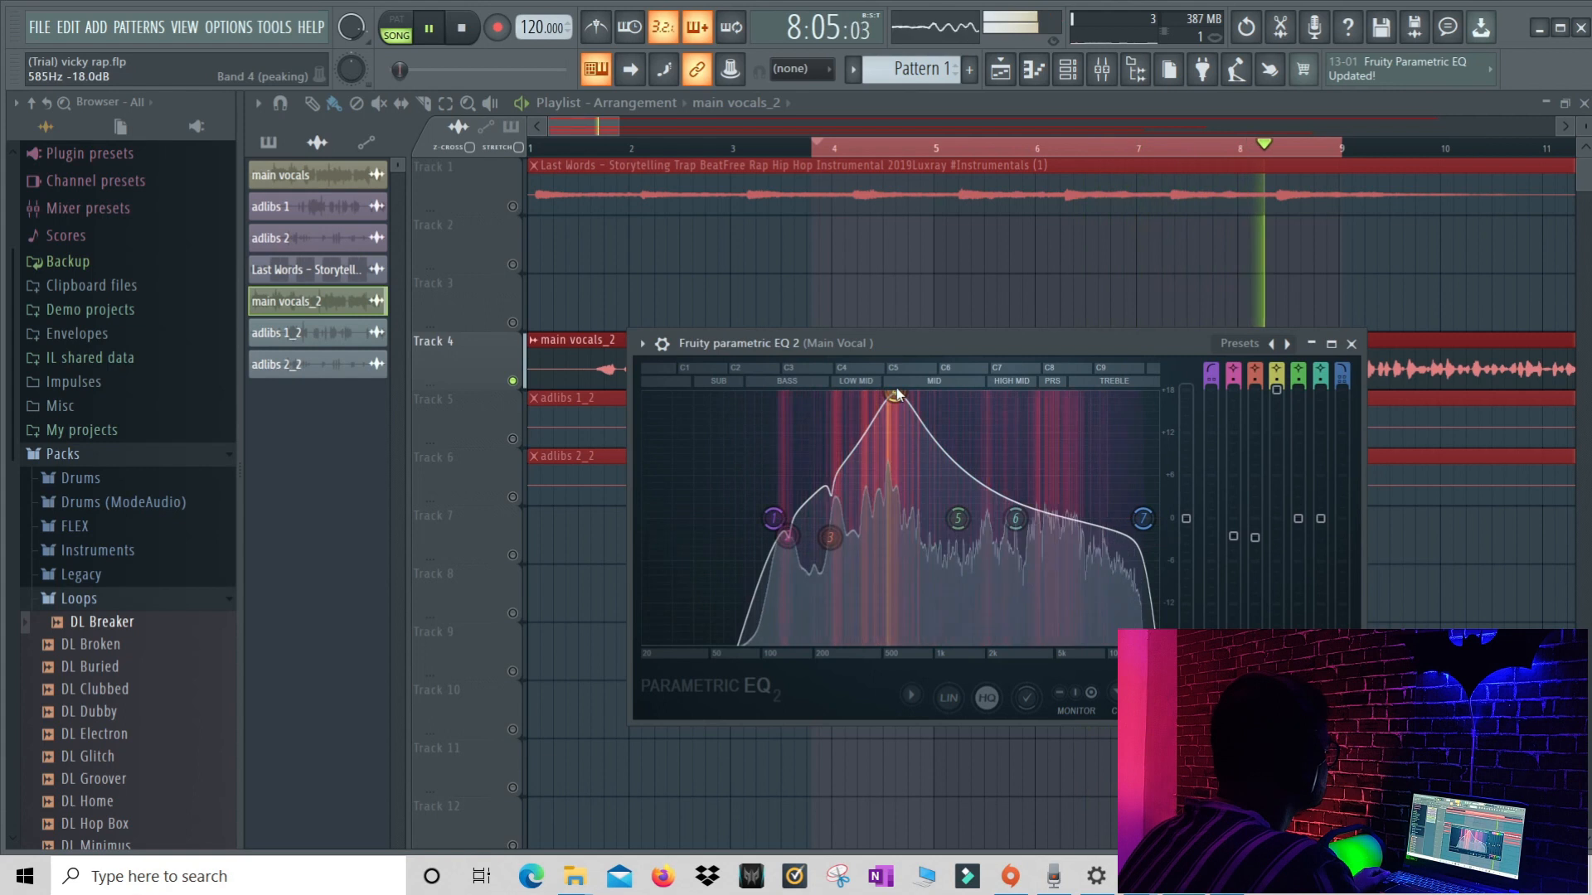
Sweep bands 4, 5 and 6 as narrow boosts through the mids, turn each into a slight cut and close the EQ
{"action": "left_click_drag", "start_coordinate": [905, 404], "coordinate": [882, 404]}
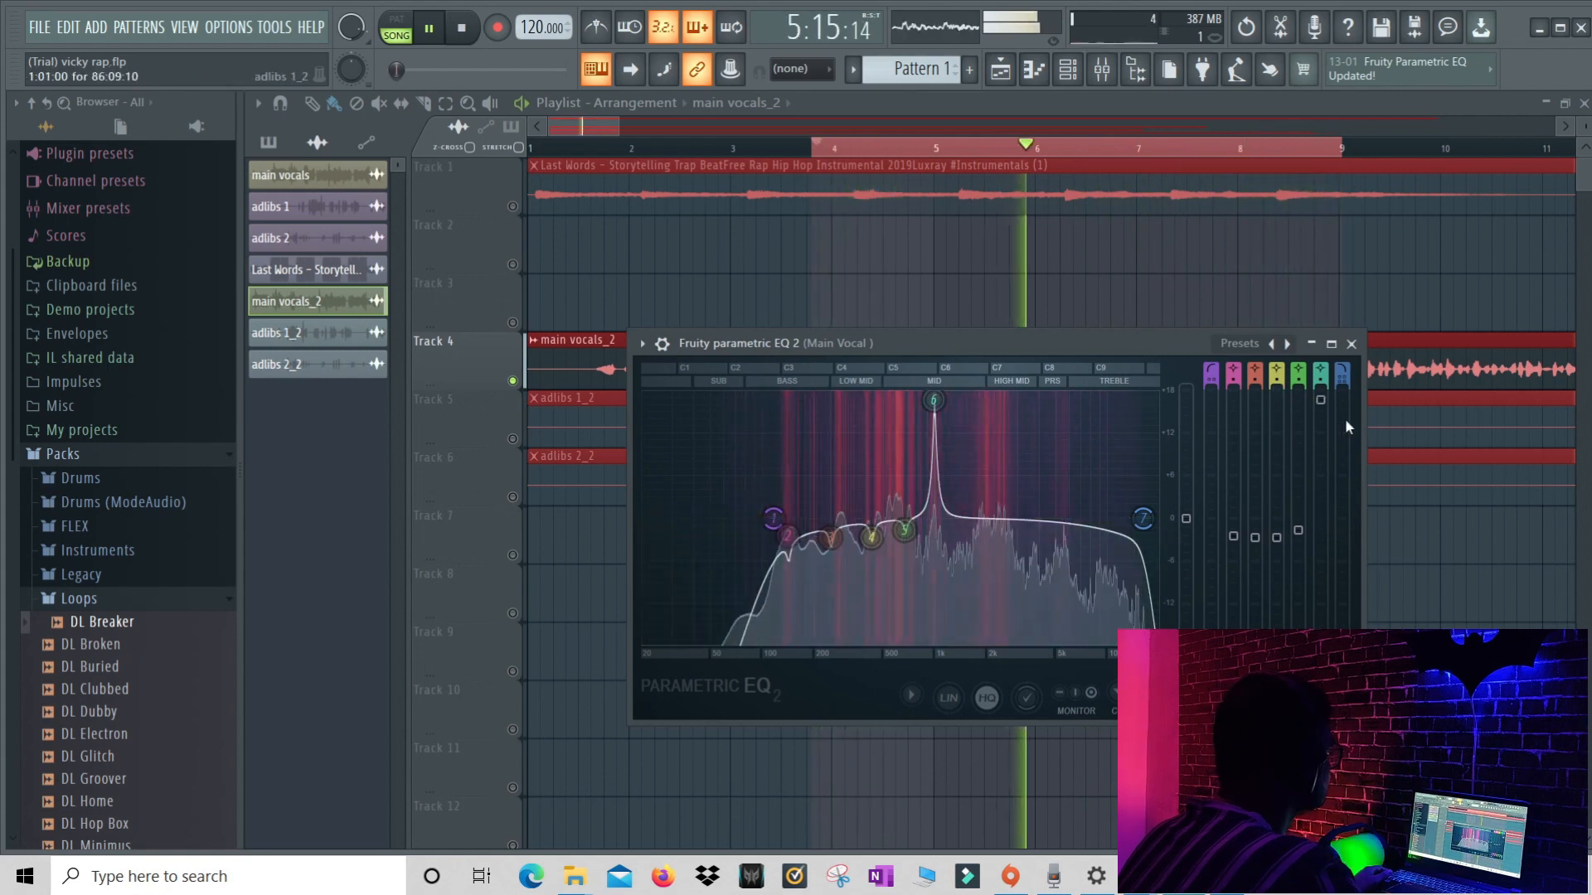
{"action": "left_click_drag", "start_coordinate": [1322, 400], "coordinate": [1321, 528]}
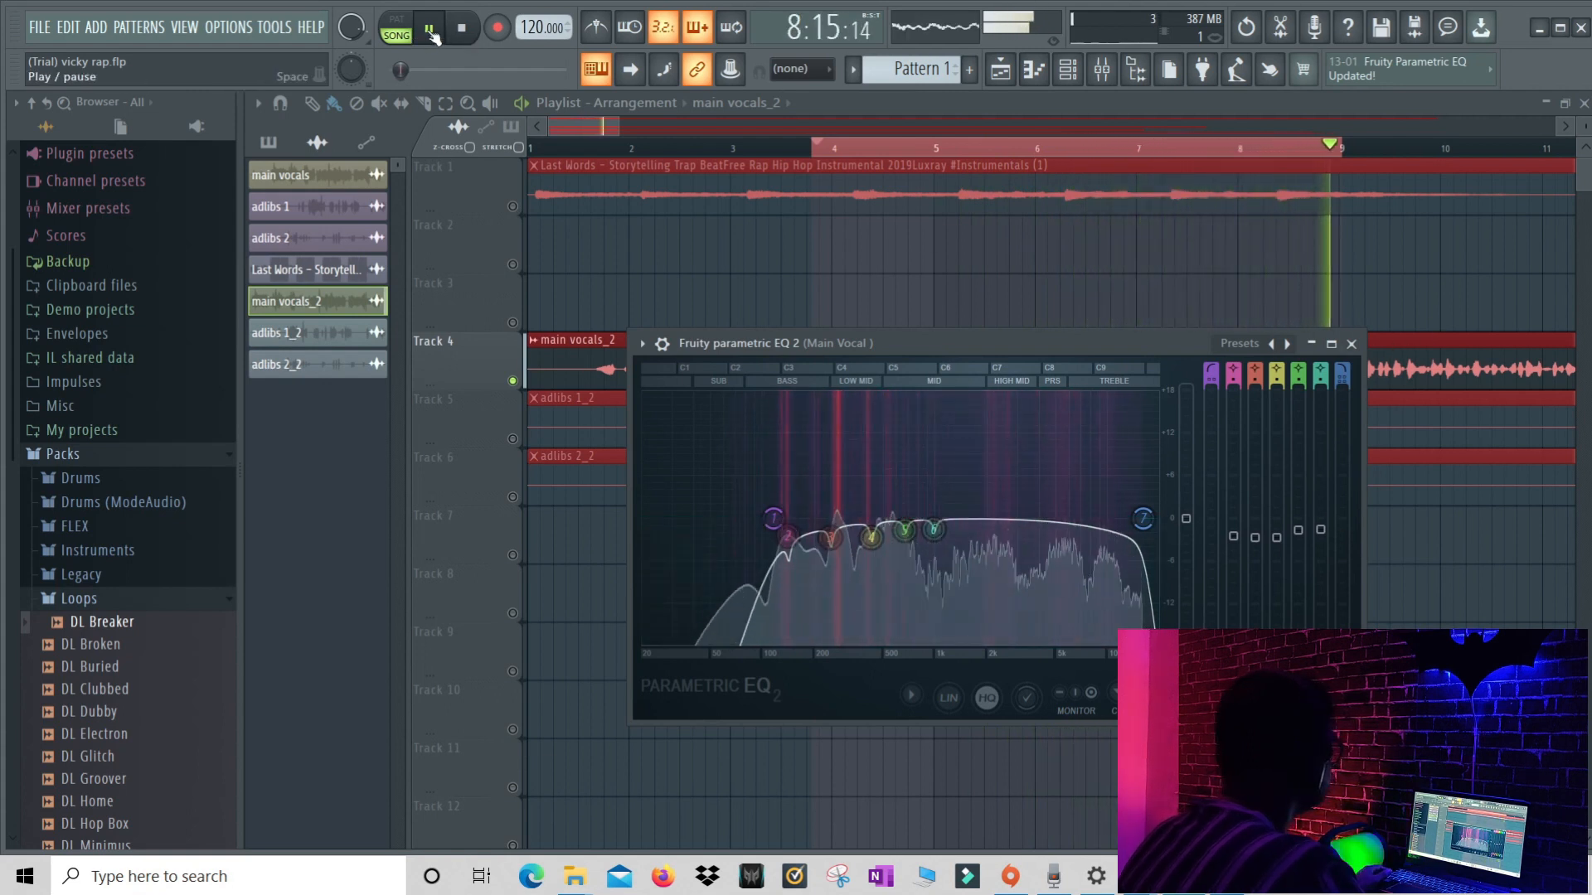
{"action": "left_click", "coordinate": [1352, 344]}
Add a second Fruity Parametric EQ 2 in slot 2 of the Main Vocal track and hide the mixer
{"action": "left_click", "coordinate": [1103, 72]}
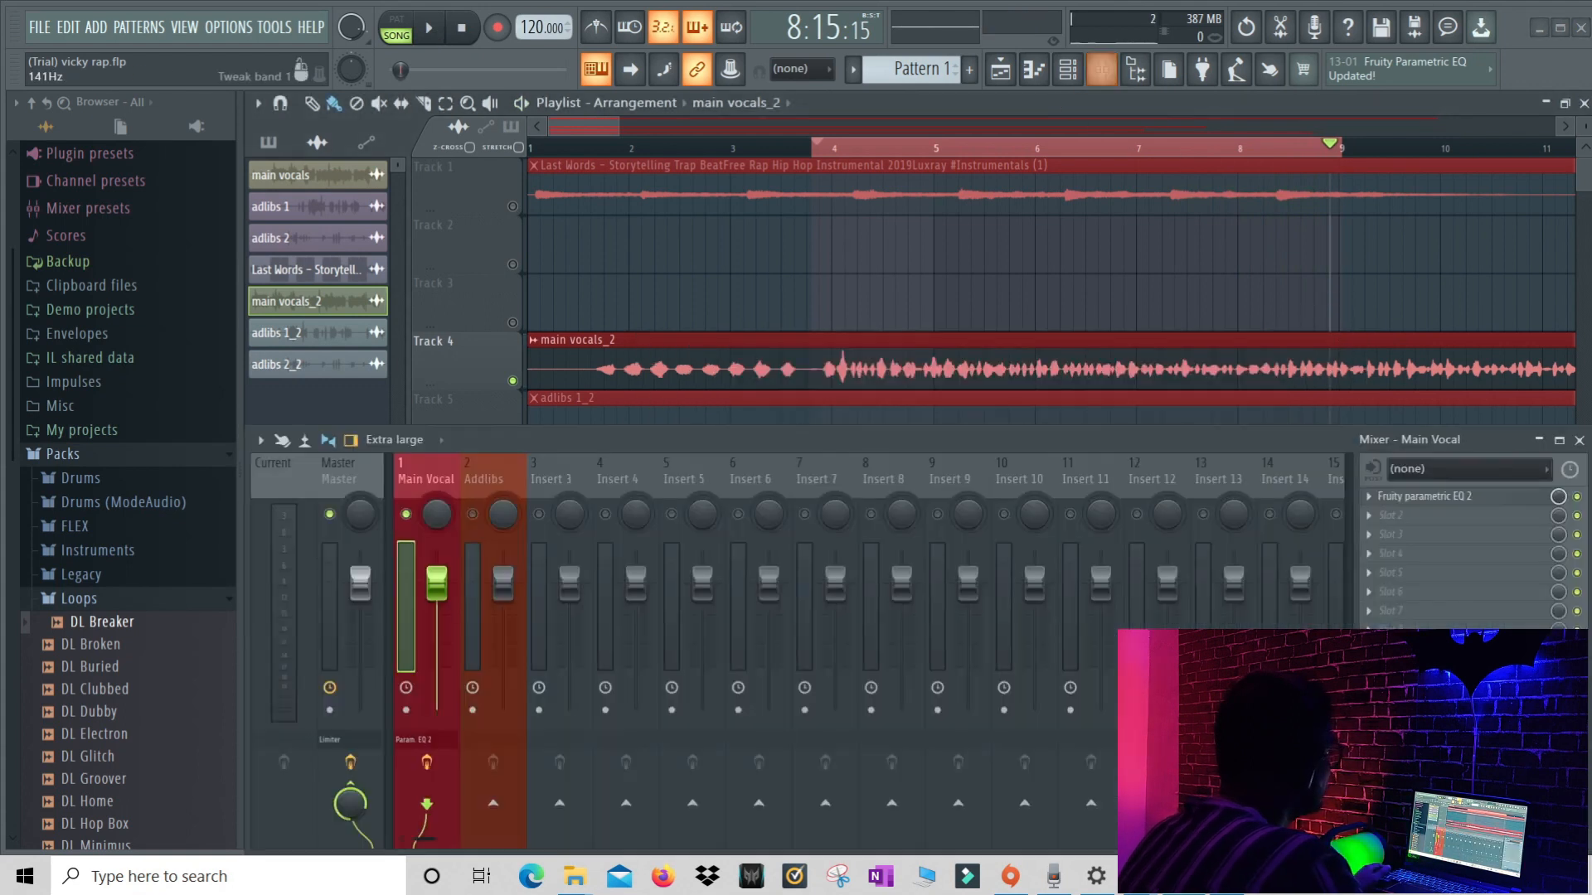
{"action": "left_click", "coordinate": [1370, 519]}
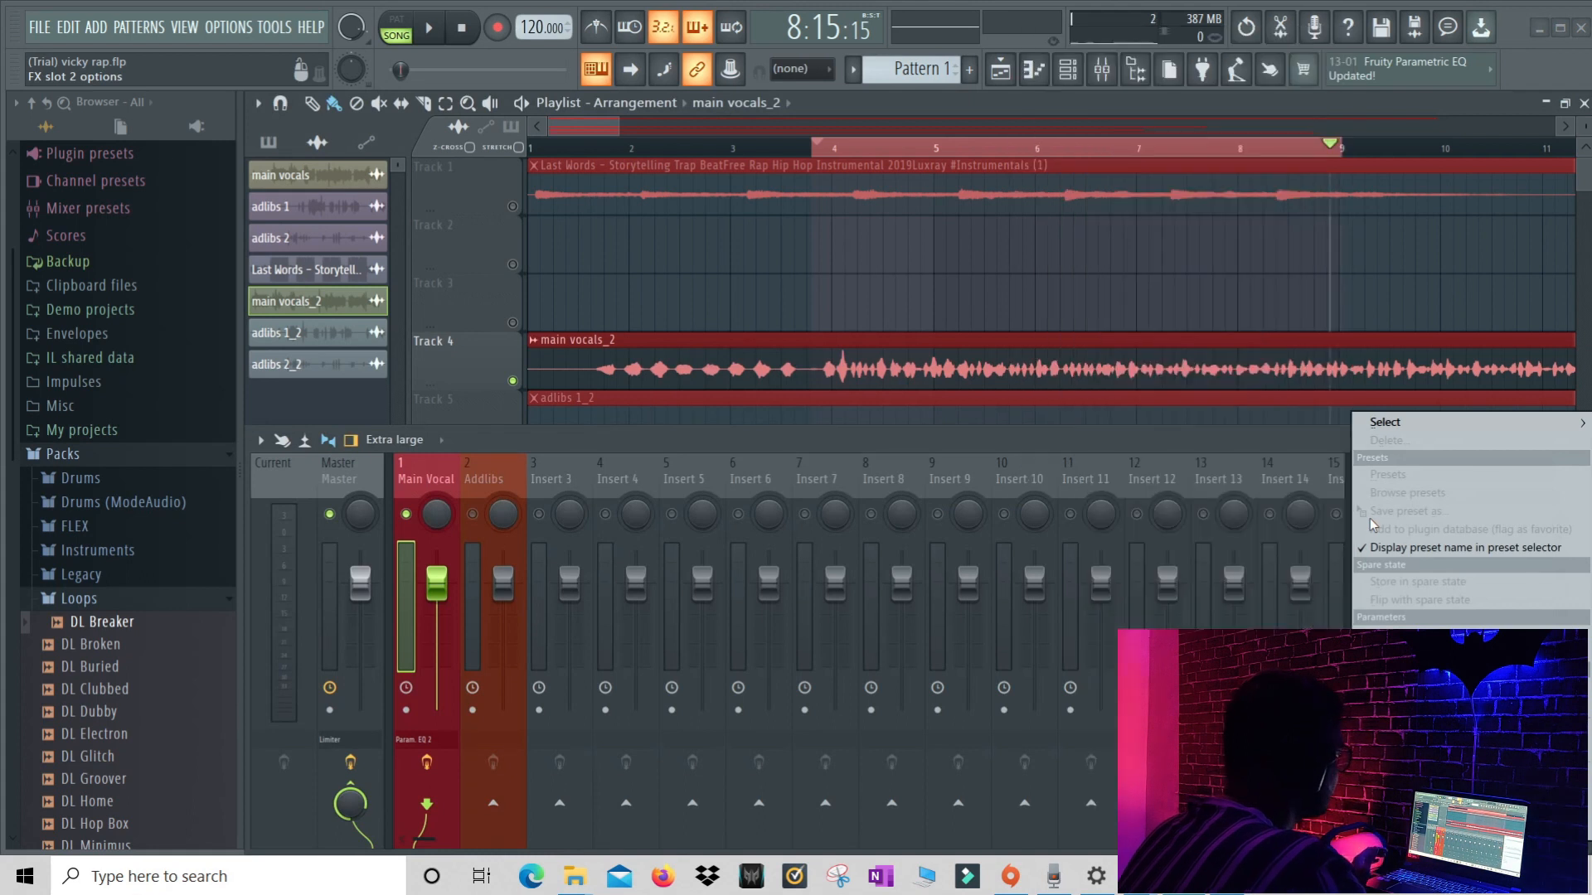
{"action": "mouse_move", "coordinate": [1383, 424]}
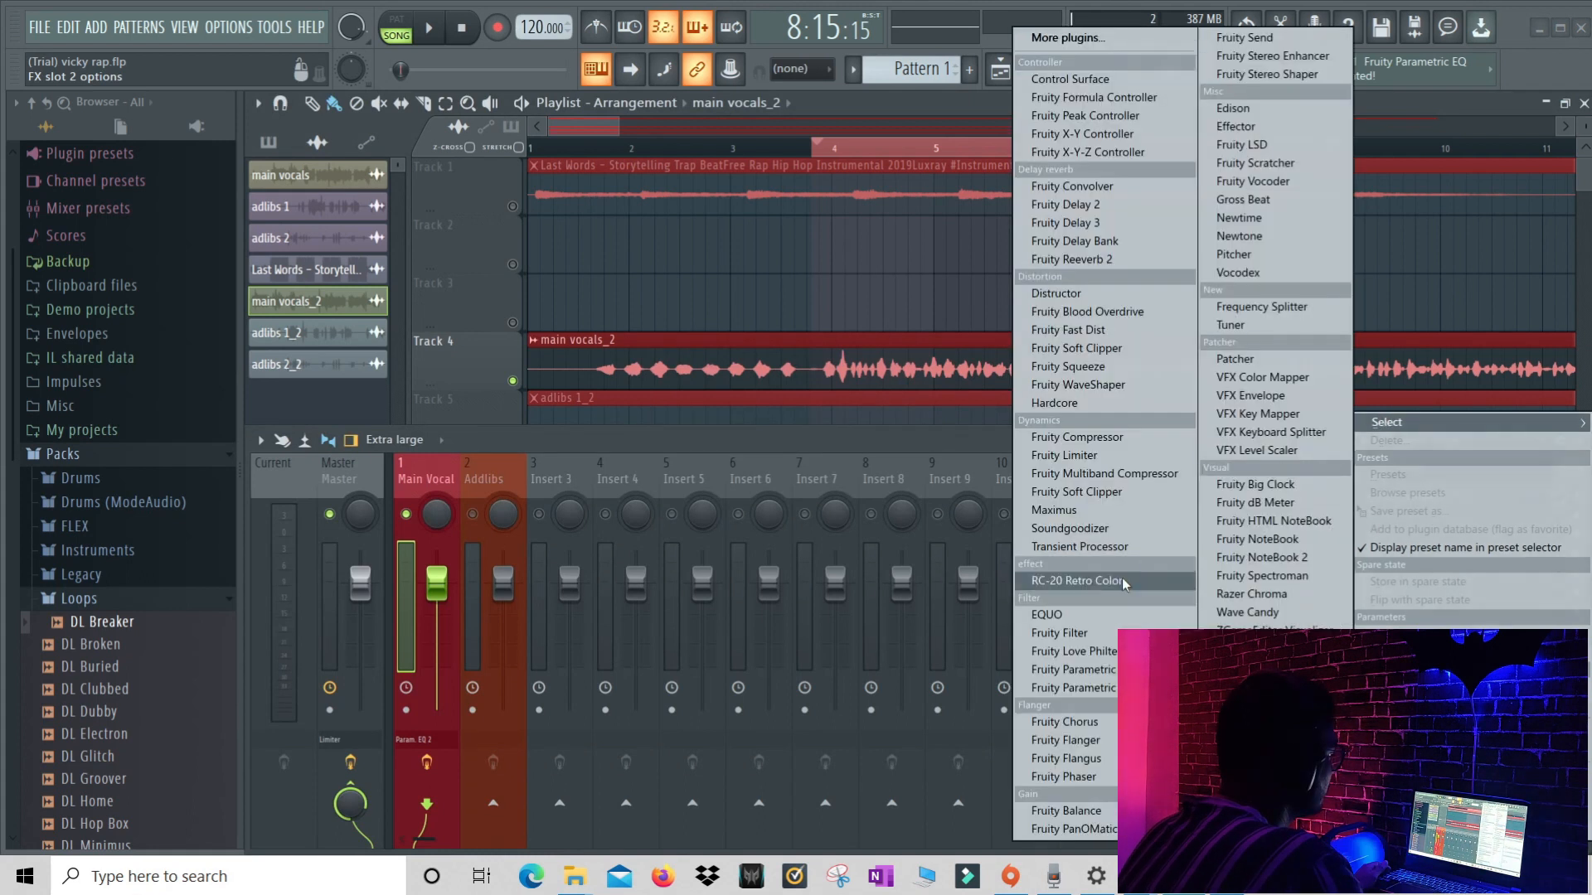
{"action": "left_click", "coordinate": [1075, 689]}
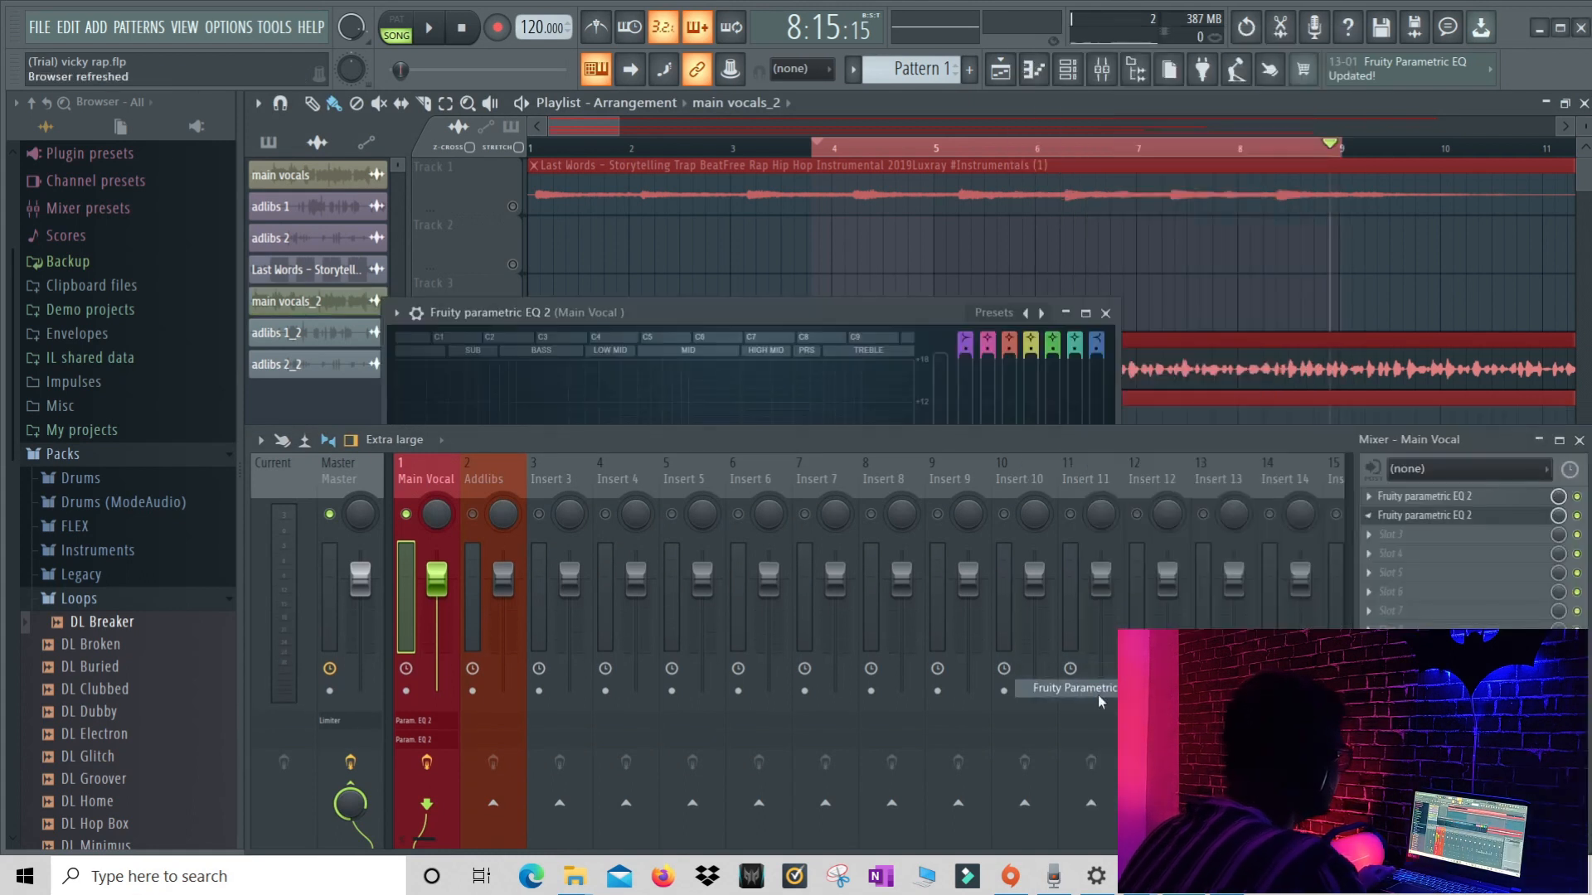
{"action": "left_click", "coordinate": [1580, 441]}
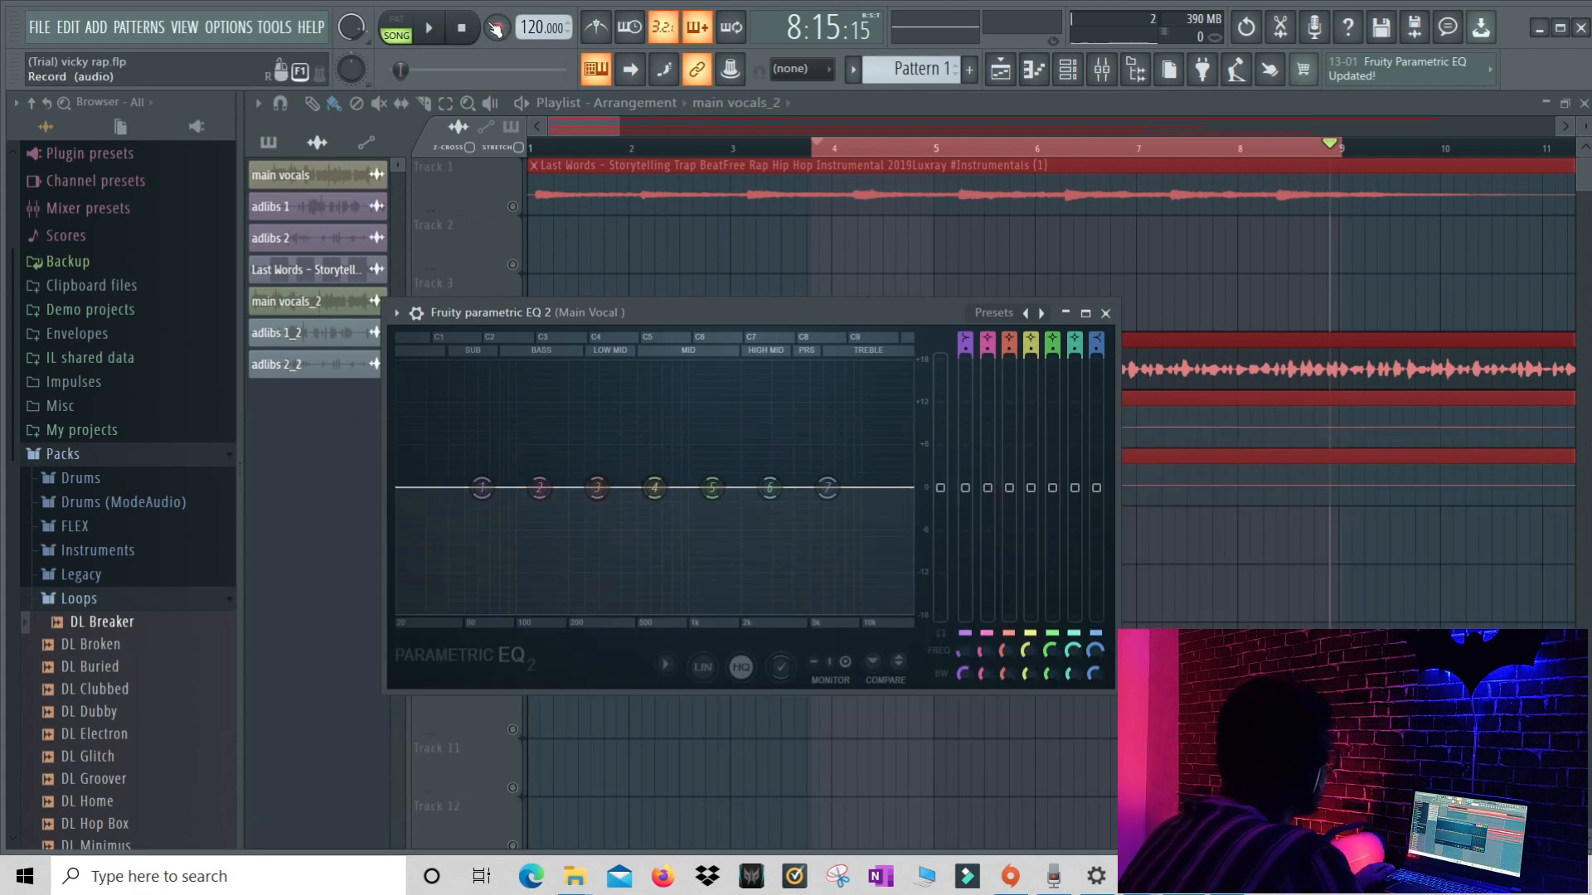
During playback, give band 4 a narrow 18 dB boost at about 1.3 kHz, turn it into a slight cut and close the EQ
{"action": "left_click", "coordinate": [430, 31]}
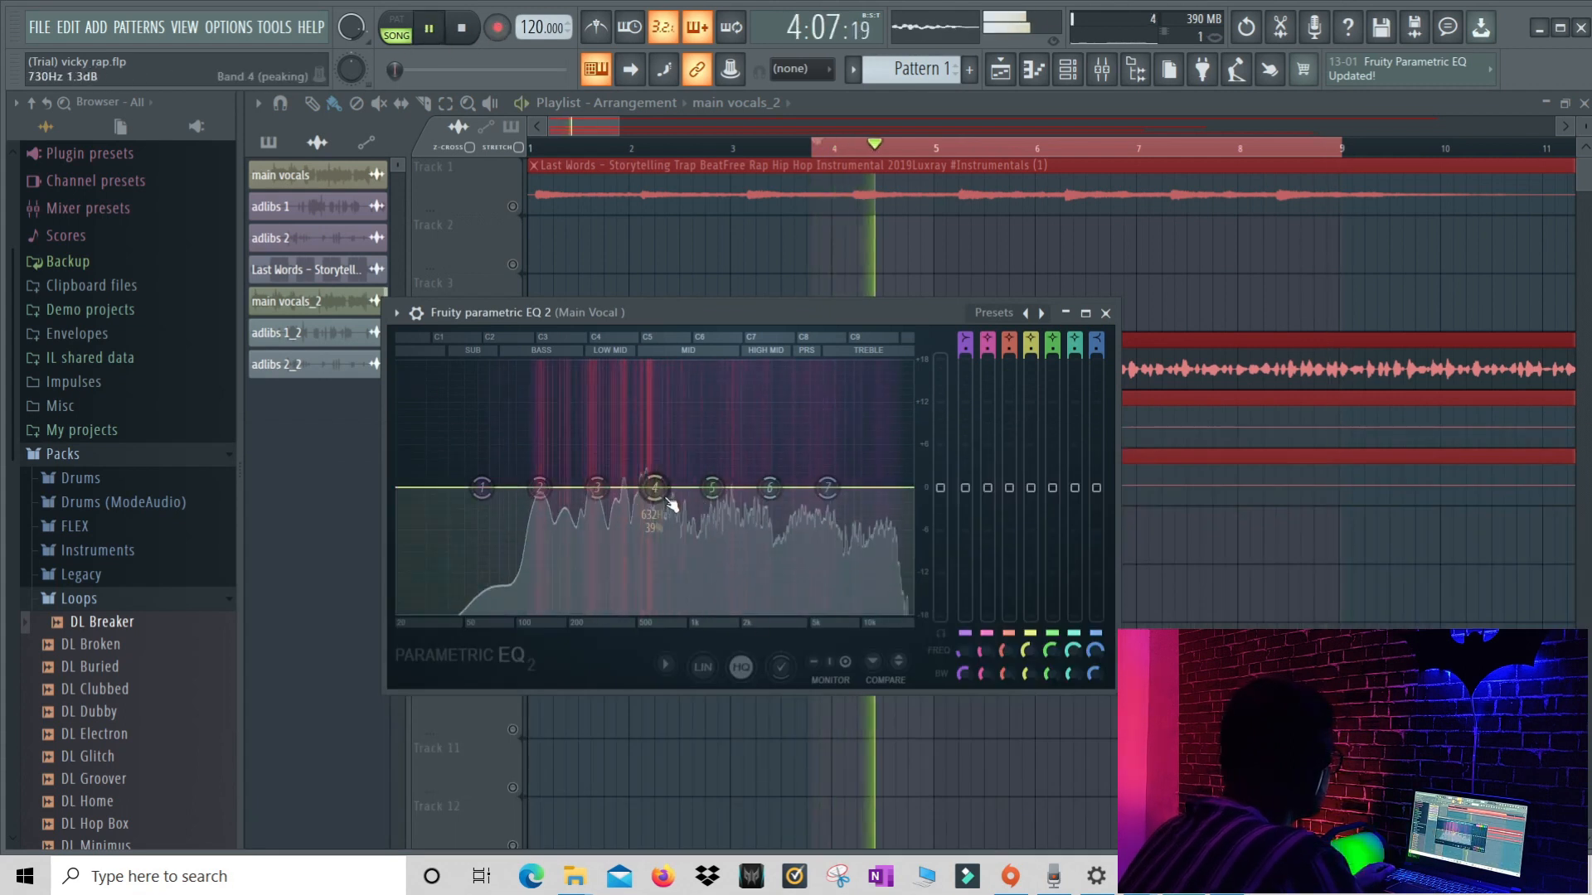
{"action": "left_click_drag", "start_coordinate": [661, 500], "coordinate": [709, 363]}
{"action": "scroll", "coordinate": [664, 366], "scroll_direction": "down", "scroll_amount": 5}
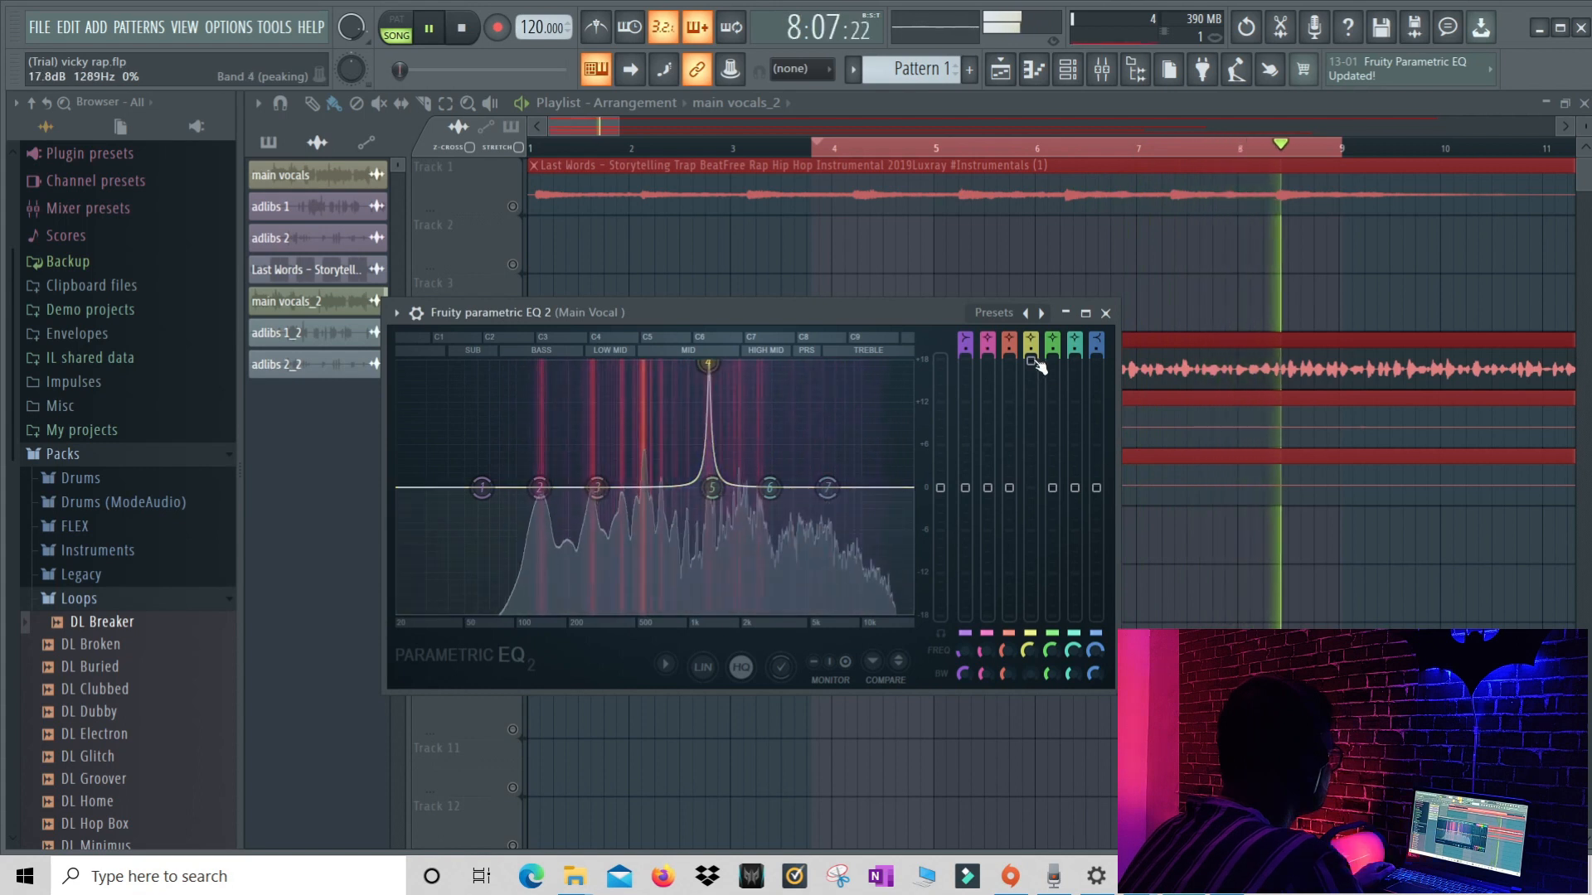
{"action": "left_click_drag", "start_coordinate": [1035, 367], "coordinate": [1032, 501]}
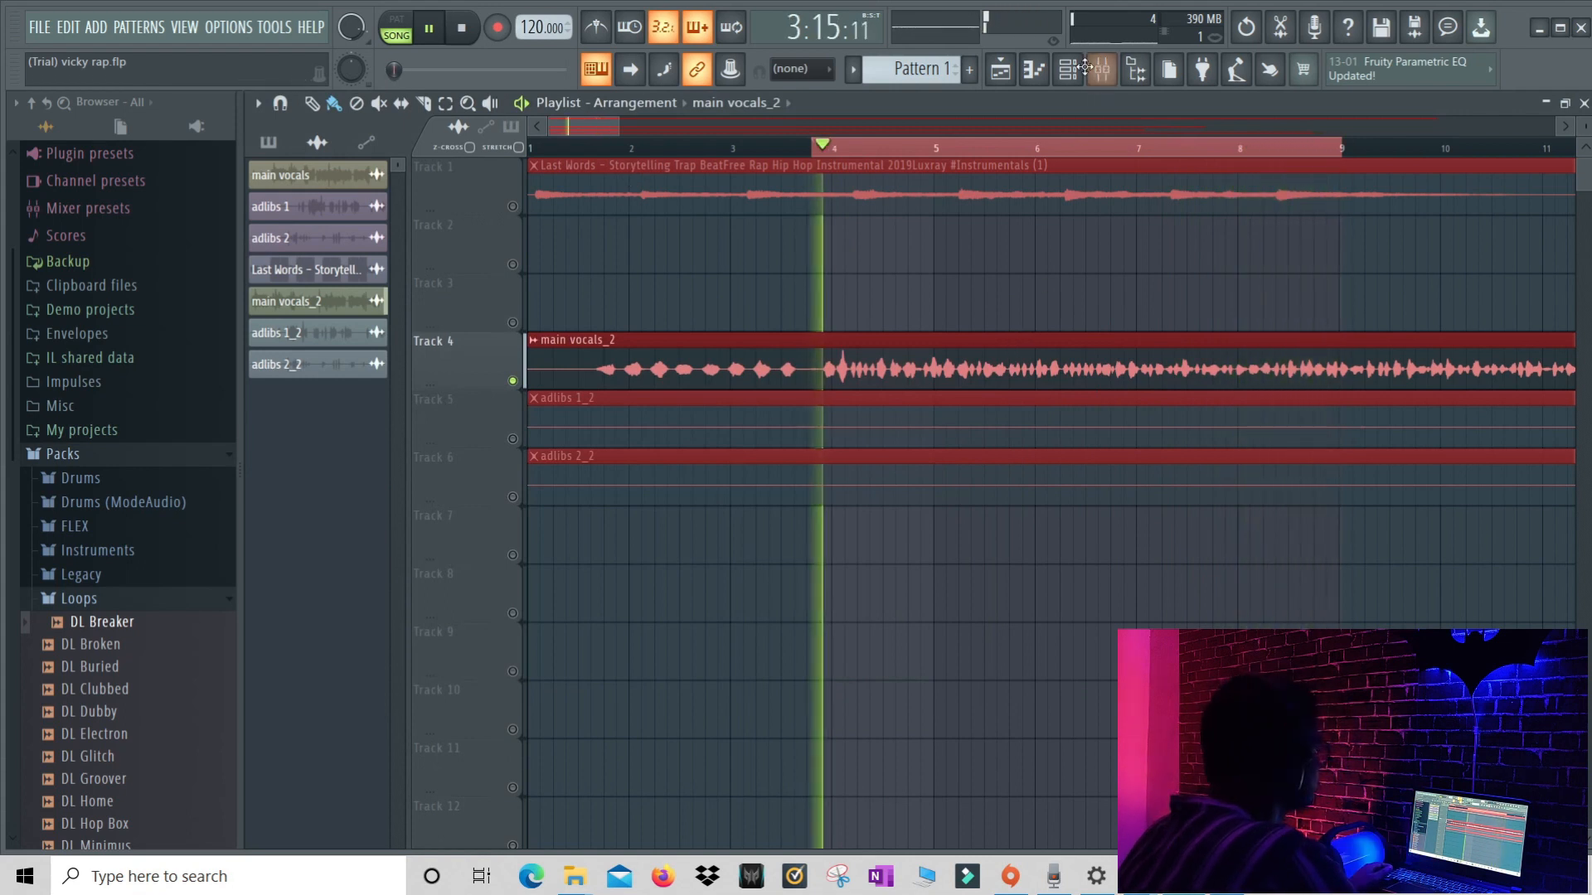
{"action": "left_click", "coordinate": [435, 33]}
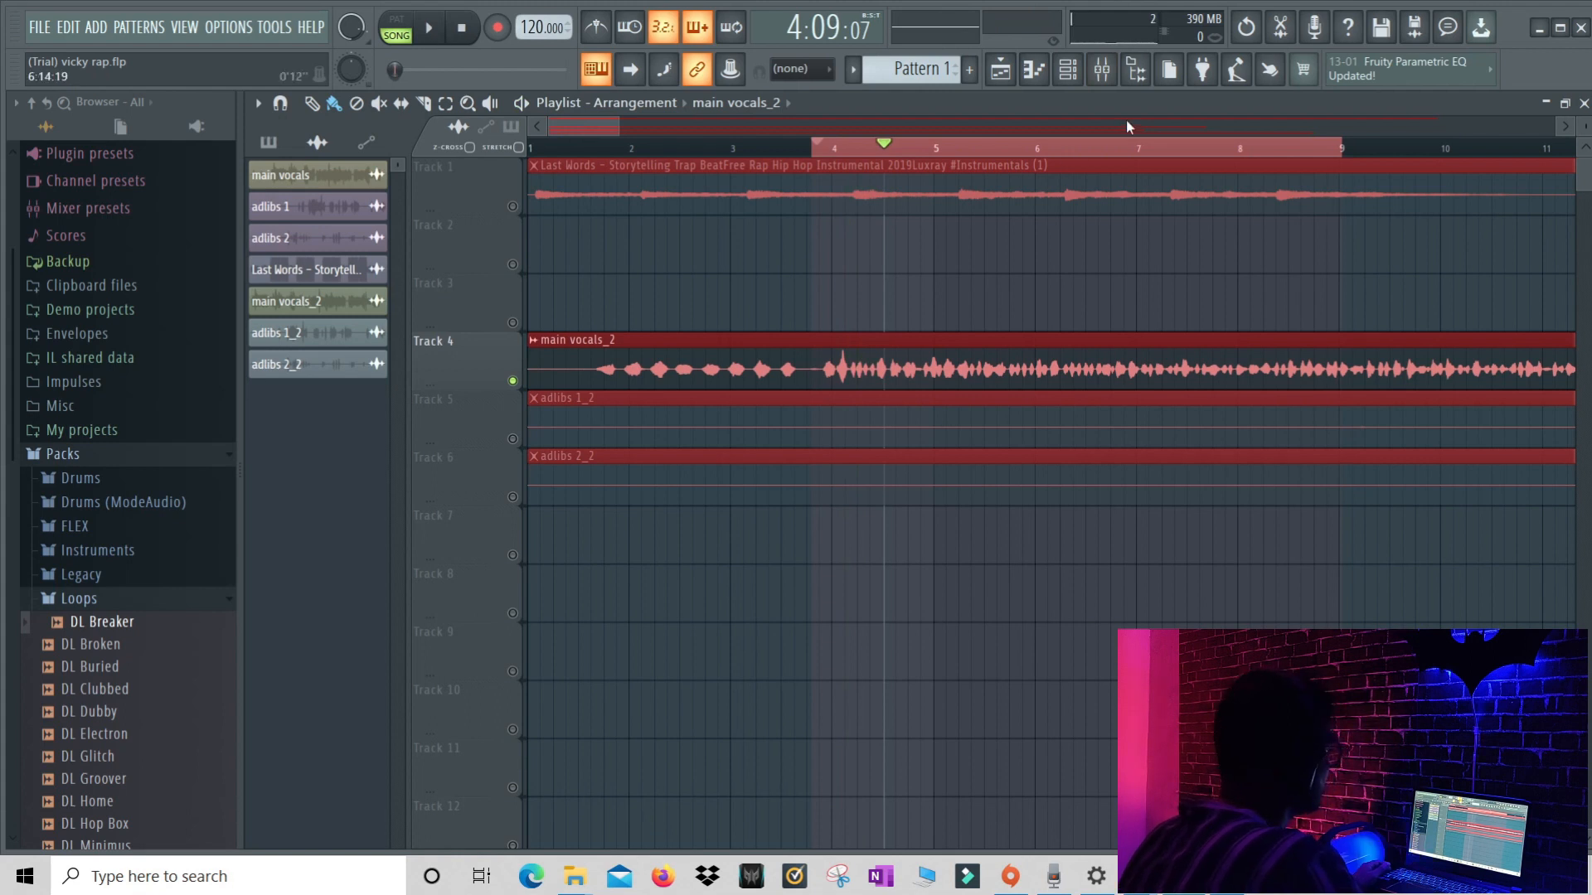
Add a third Fruity Parametric EQ 2 in slot 3 of the Main Vocal track and hide the mixer
{"action": "left_click", "coordinate": [1102, 70]}
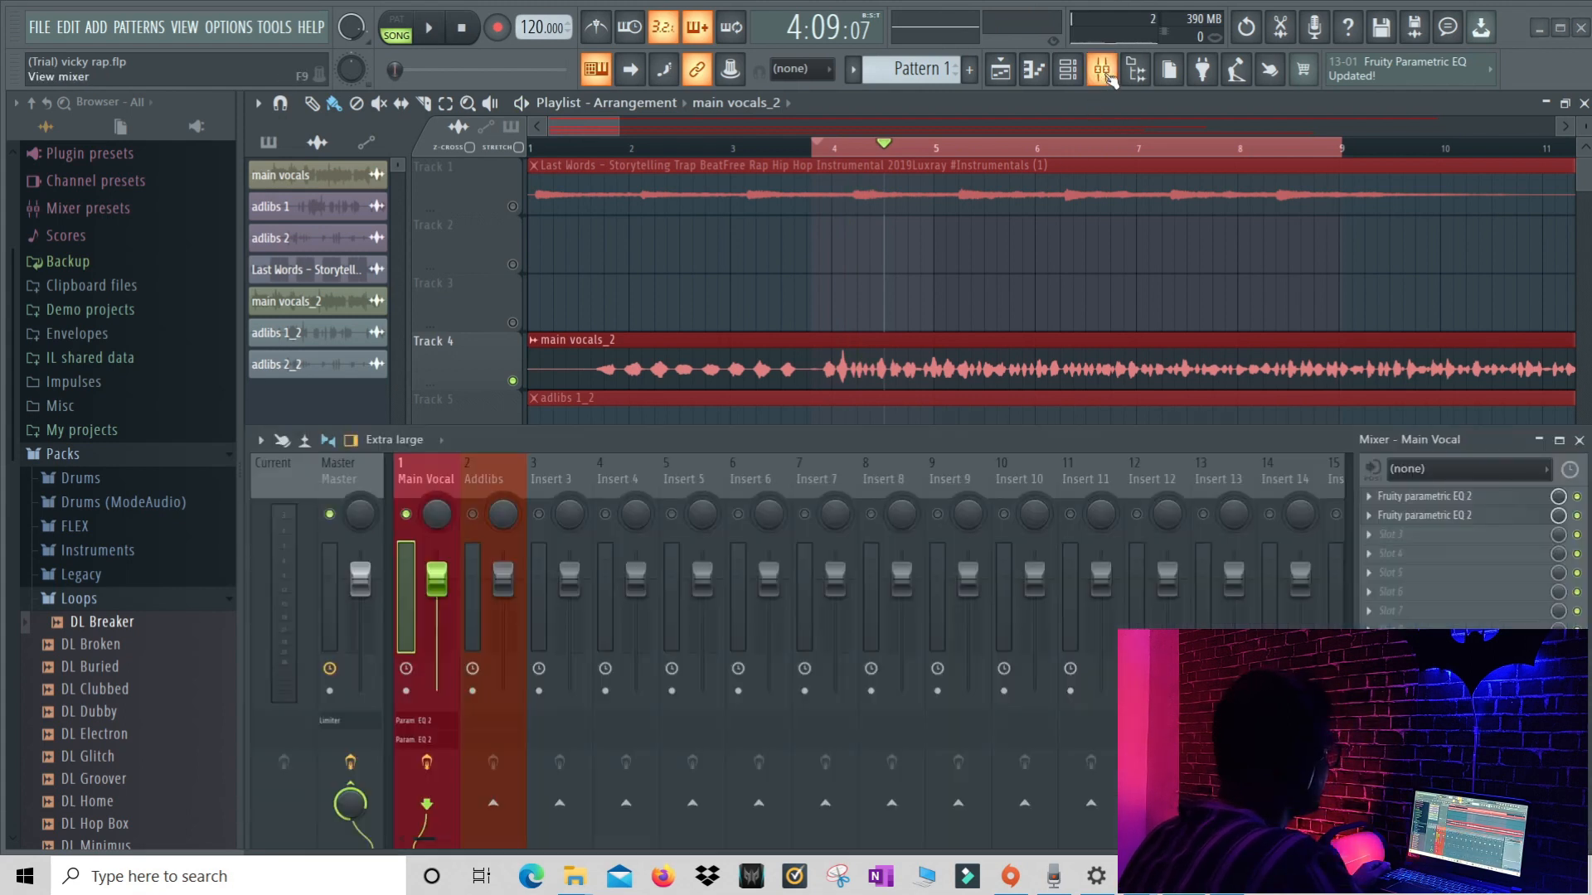
{"action": "left_click", "coordinate": [1368, 538]}
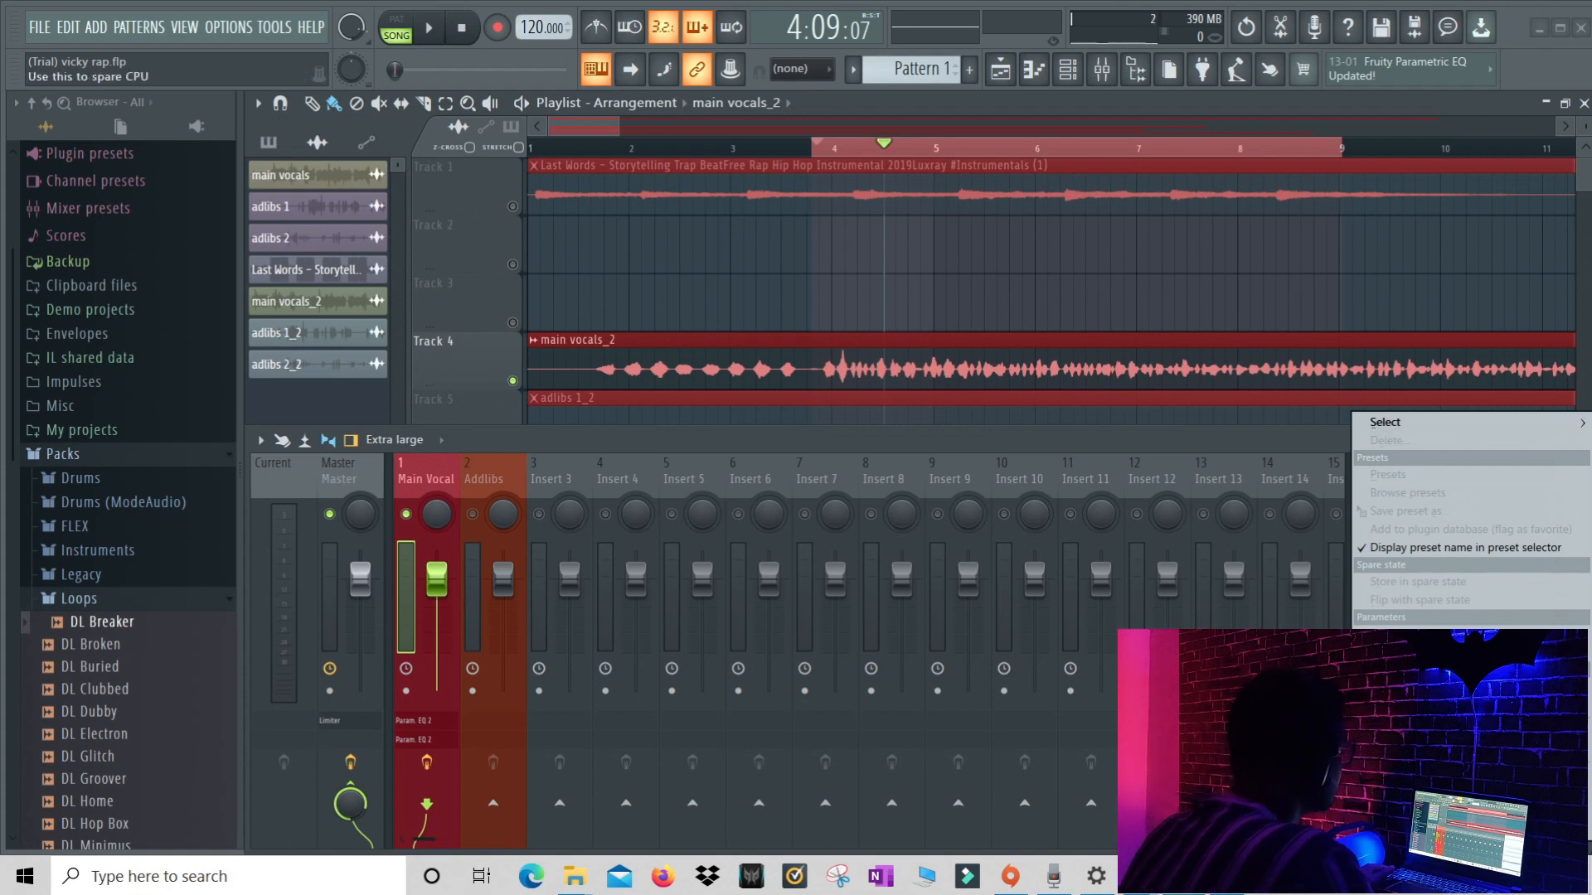
{"action": "left_click", "coordinate": [1383, 422]}
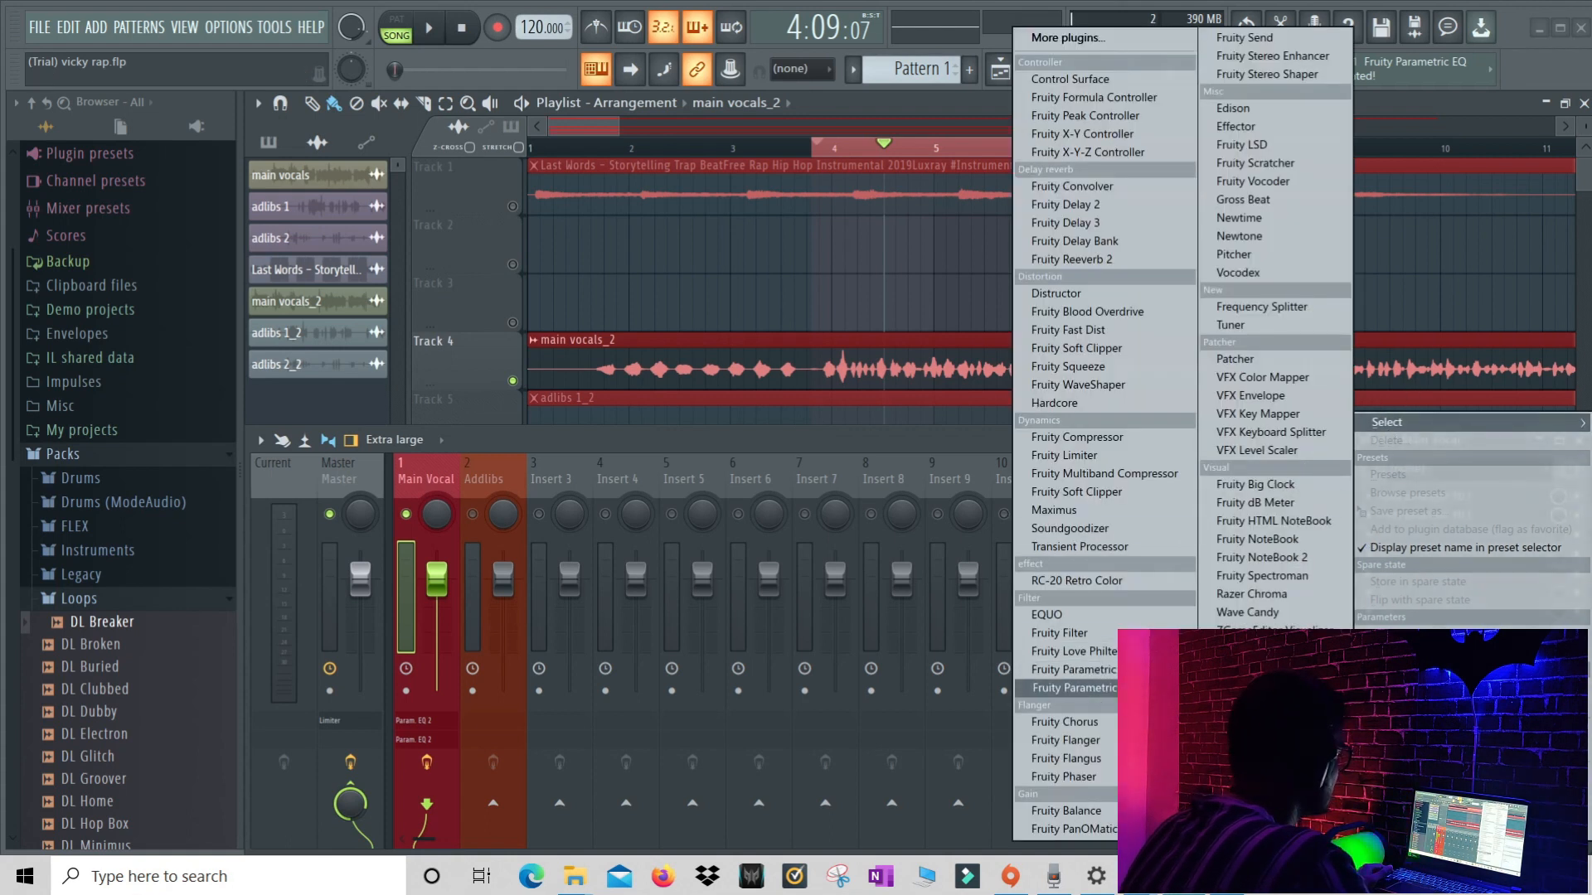
{"action": "left_click", "coordinate": [1070, 687]}
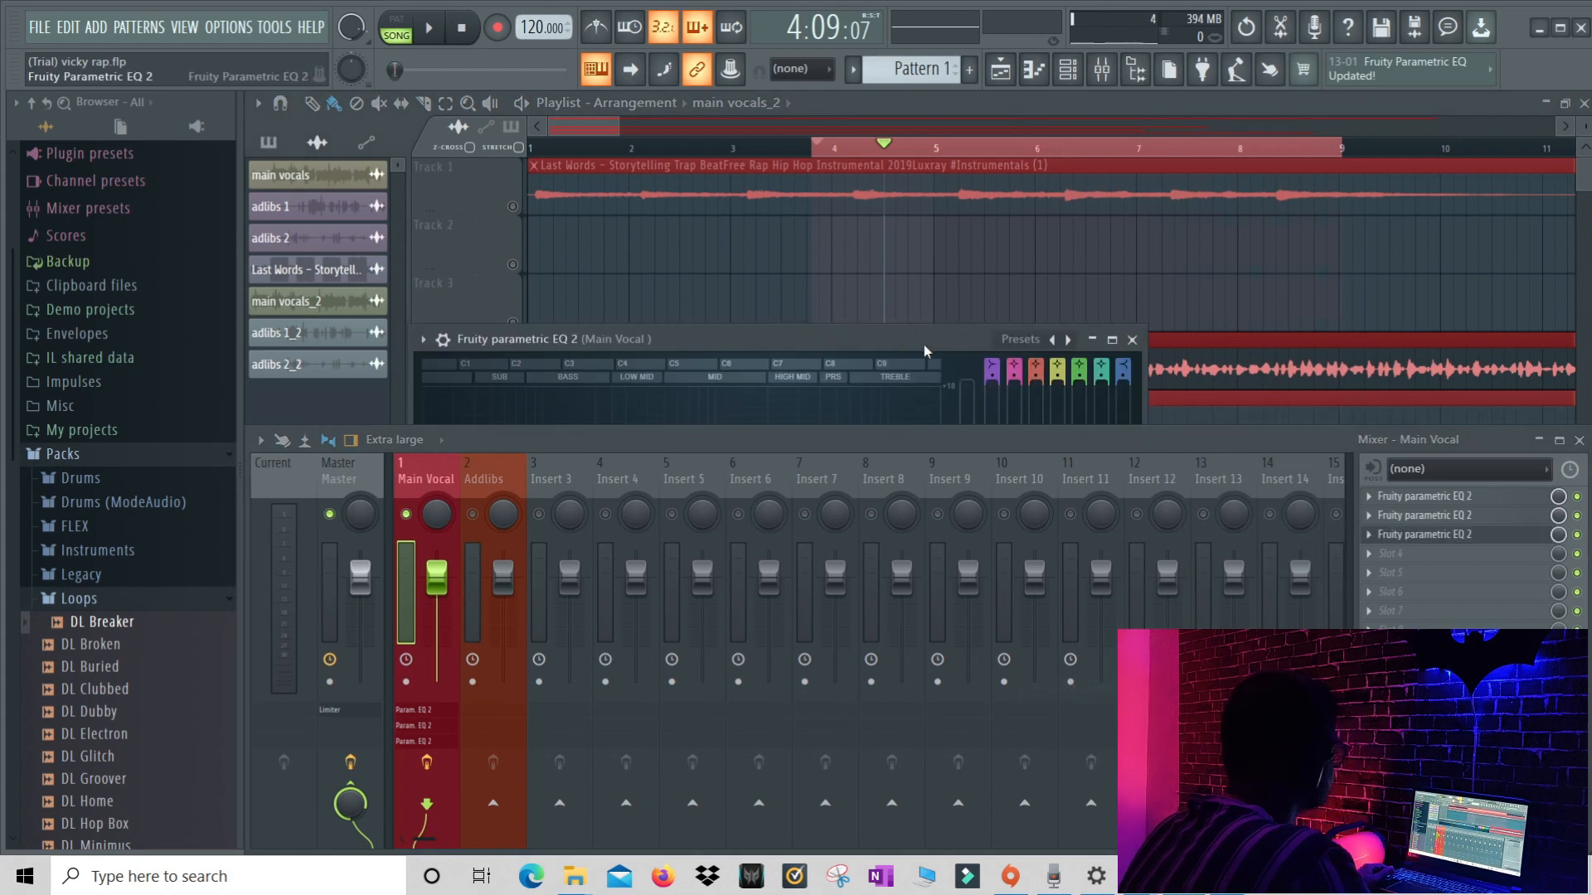
{"action": "left_click", "coordinate": [1579, 441]}
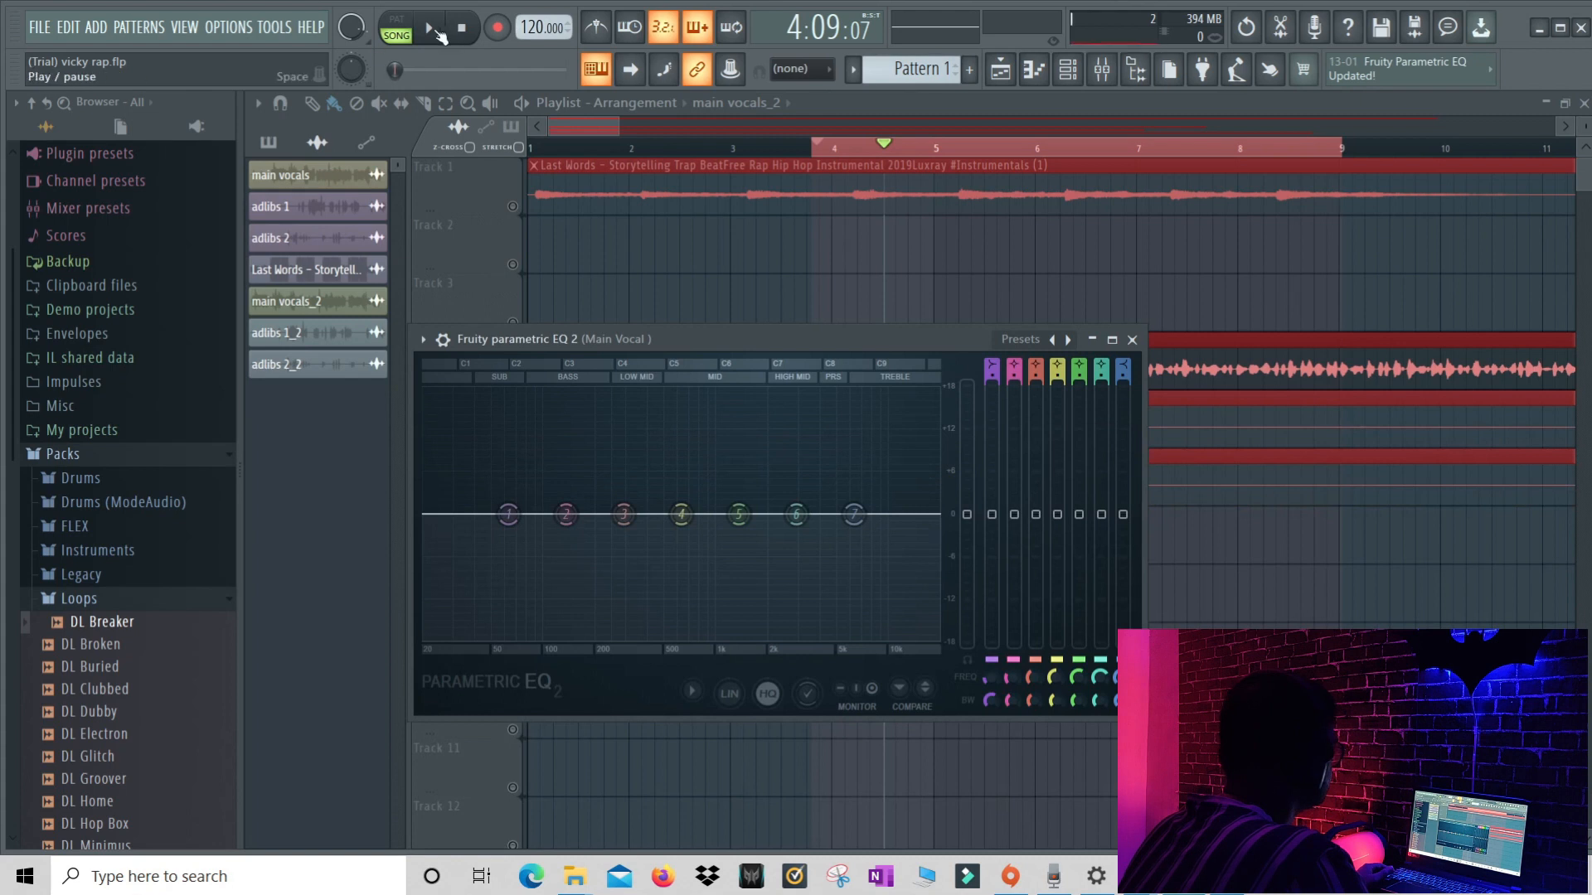
Raise EQ band 6 to a gentle boost of about 3 dB near 5 kHz while playing the vocal
{"action": "left_click", "coordinate": [431, 29]}
{"action": "left_click_drag", "start_coordinate": [796, 514], "coordinate": [819, 500]}
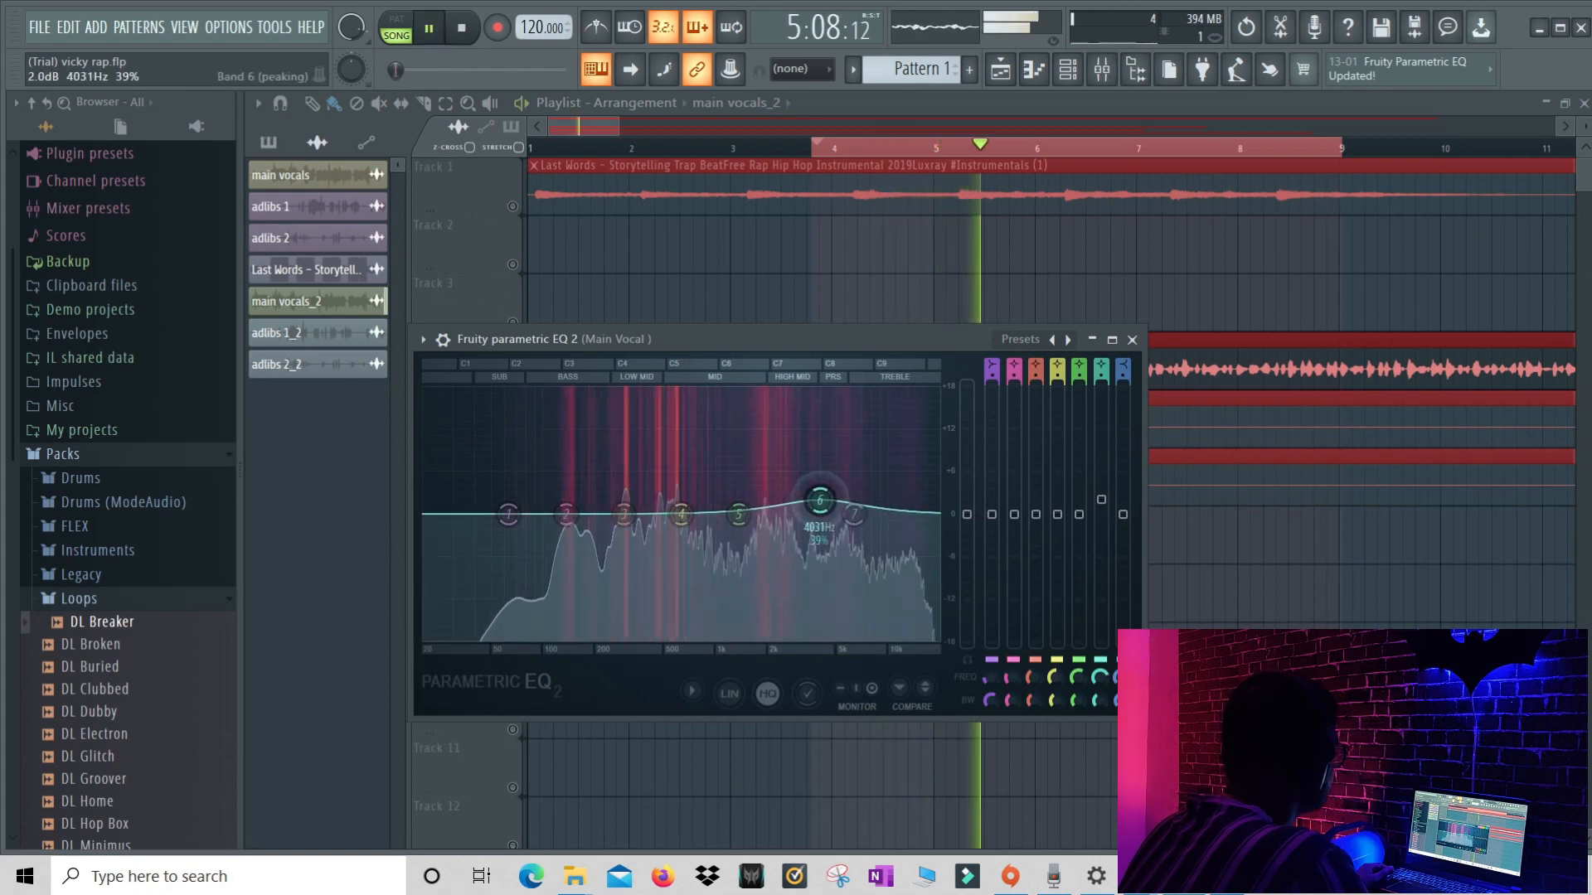
{"action": "left_click", "coordinate": [442, 29]}
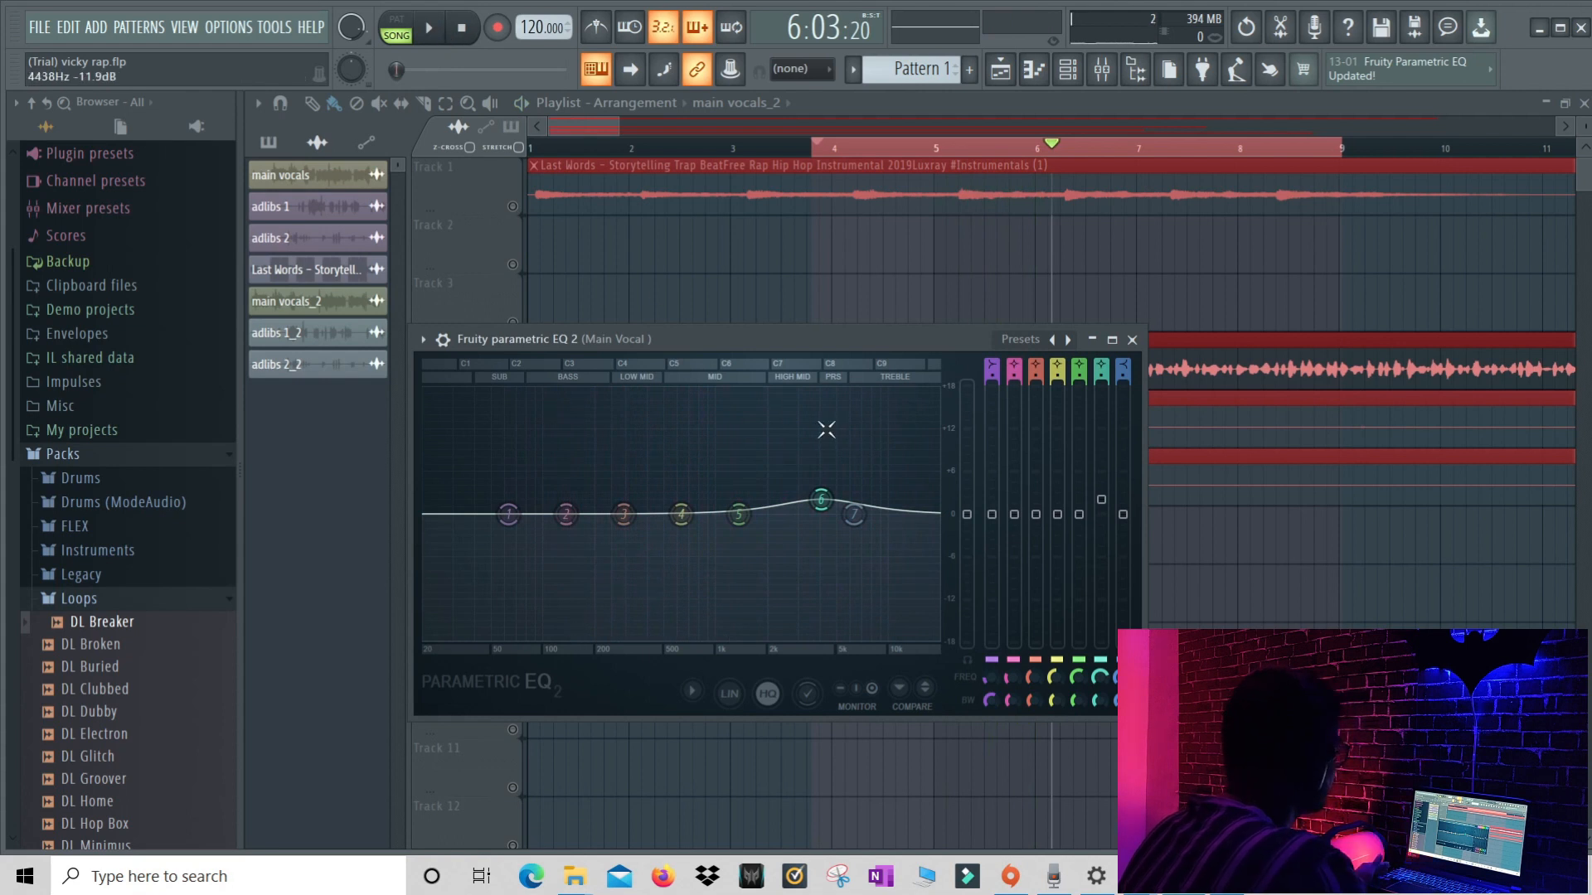
{"action": "left_click", "coordinate": [429, 29]}
{"action": "mouse_move", "coordinate": [821, 499]}
{"action": "left_mouse_down"}
{"action": "mouse_move", "coordinate": [862, 403]}
{"action": "mouse_move", "coordinate": [836, 425]}
{"action": "mouse_move", "coordinate": [837, 495]}
{"action": "mouse_move", "coordinate": [811, 519]}
{"action": "mouse_move", "coordinate": [837, 492]}
{"action": "left_mouse_up"}
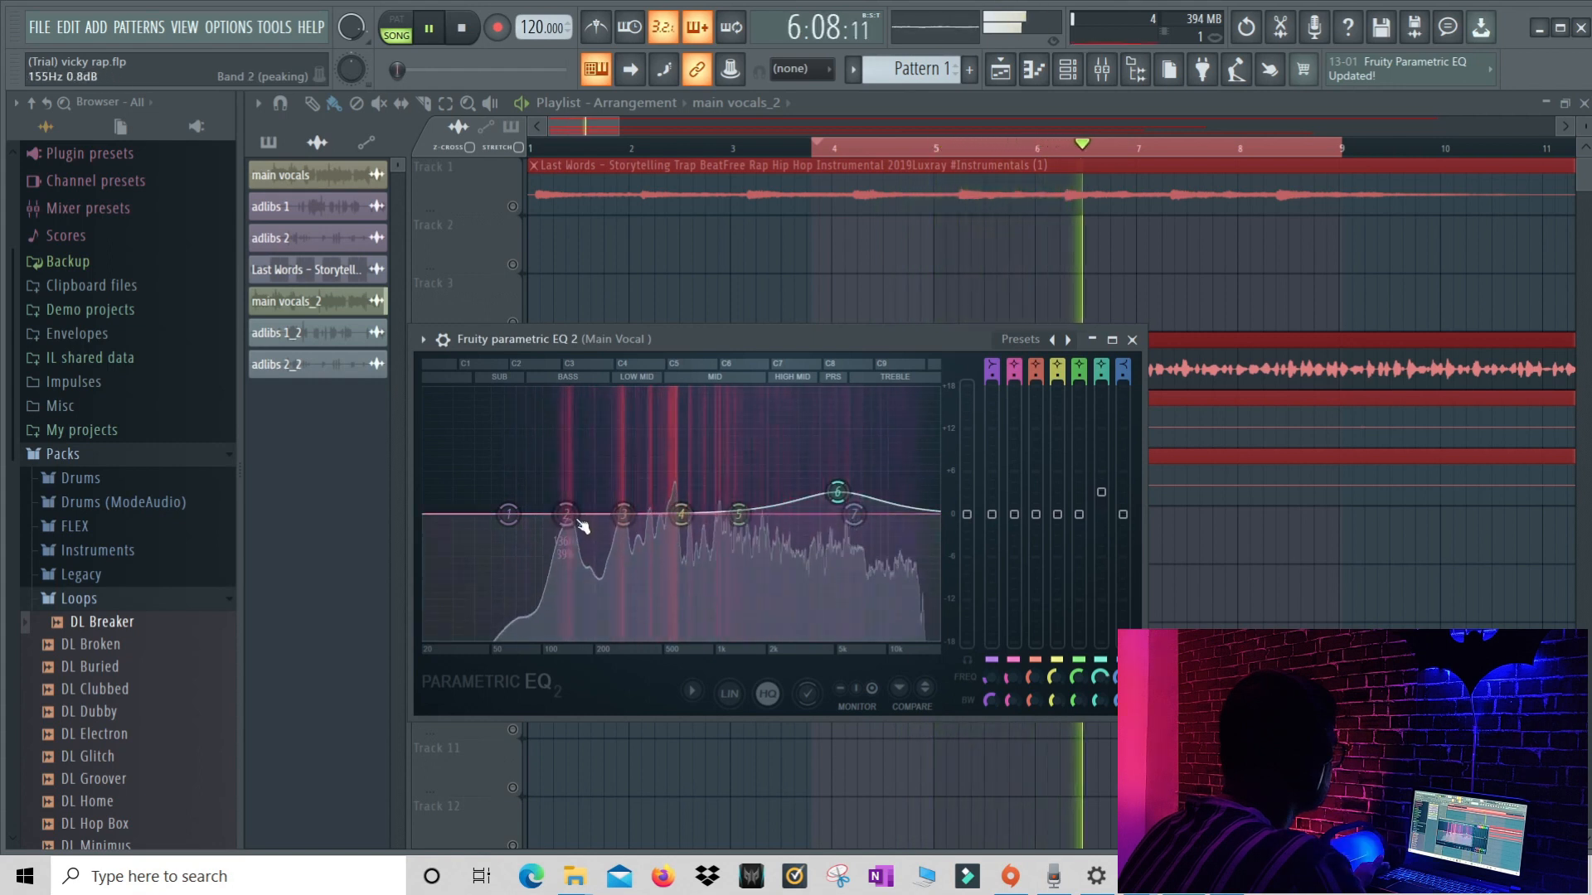
Cut EQ band 3 by about 2.4 dB at 160 Hz and close the EQ
{"action": "left_click_drag", "start_coordinate": [624, 514], "coordinate": [578, 530]}
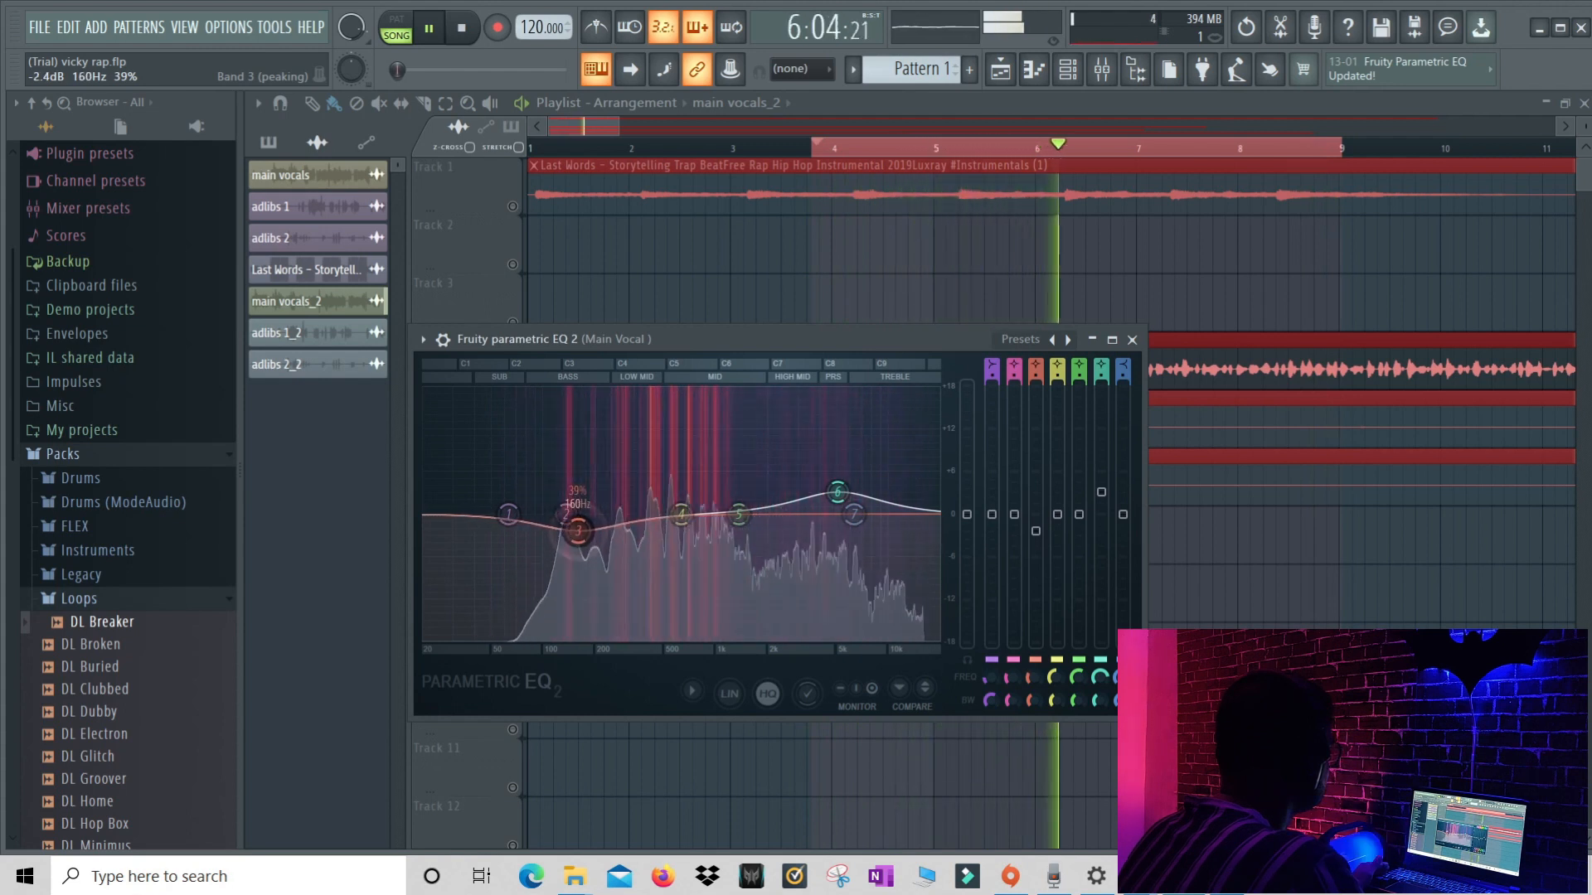
{"action": "mouse_move", "coordinate": [837, 494]}
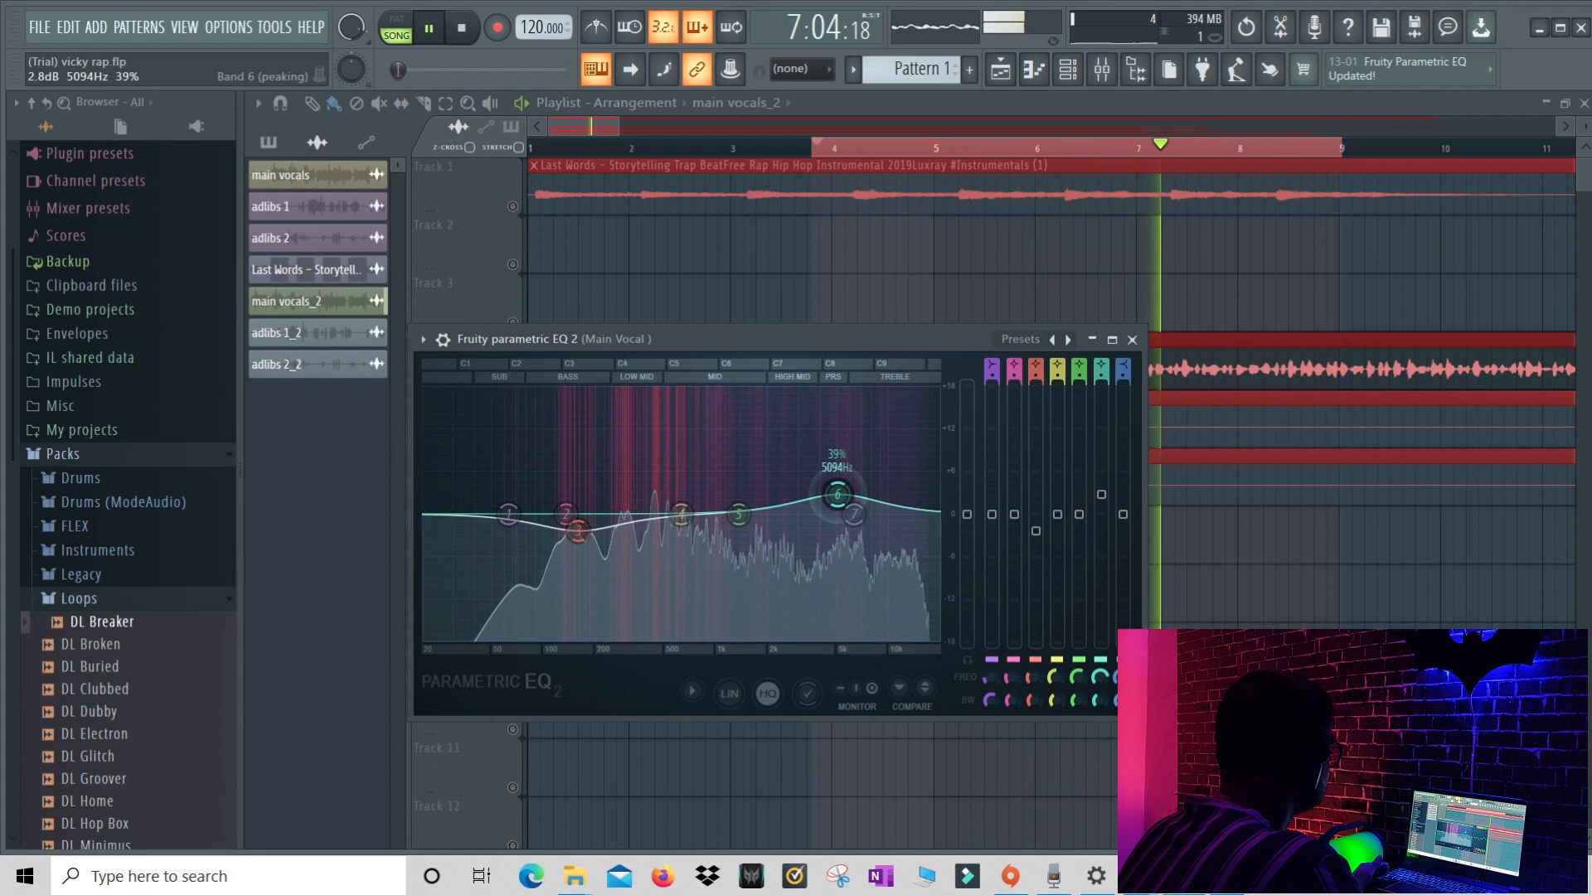
{"action": "left_click", "coordinate": [1132, 339]}
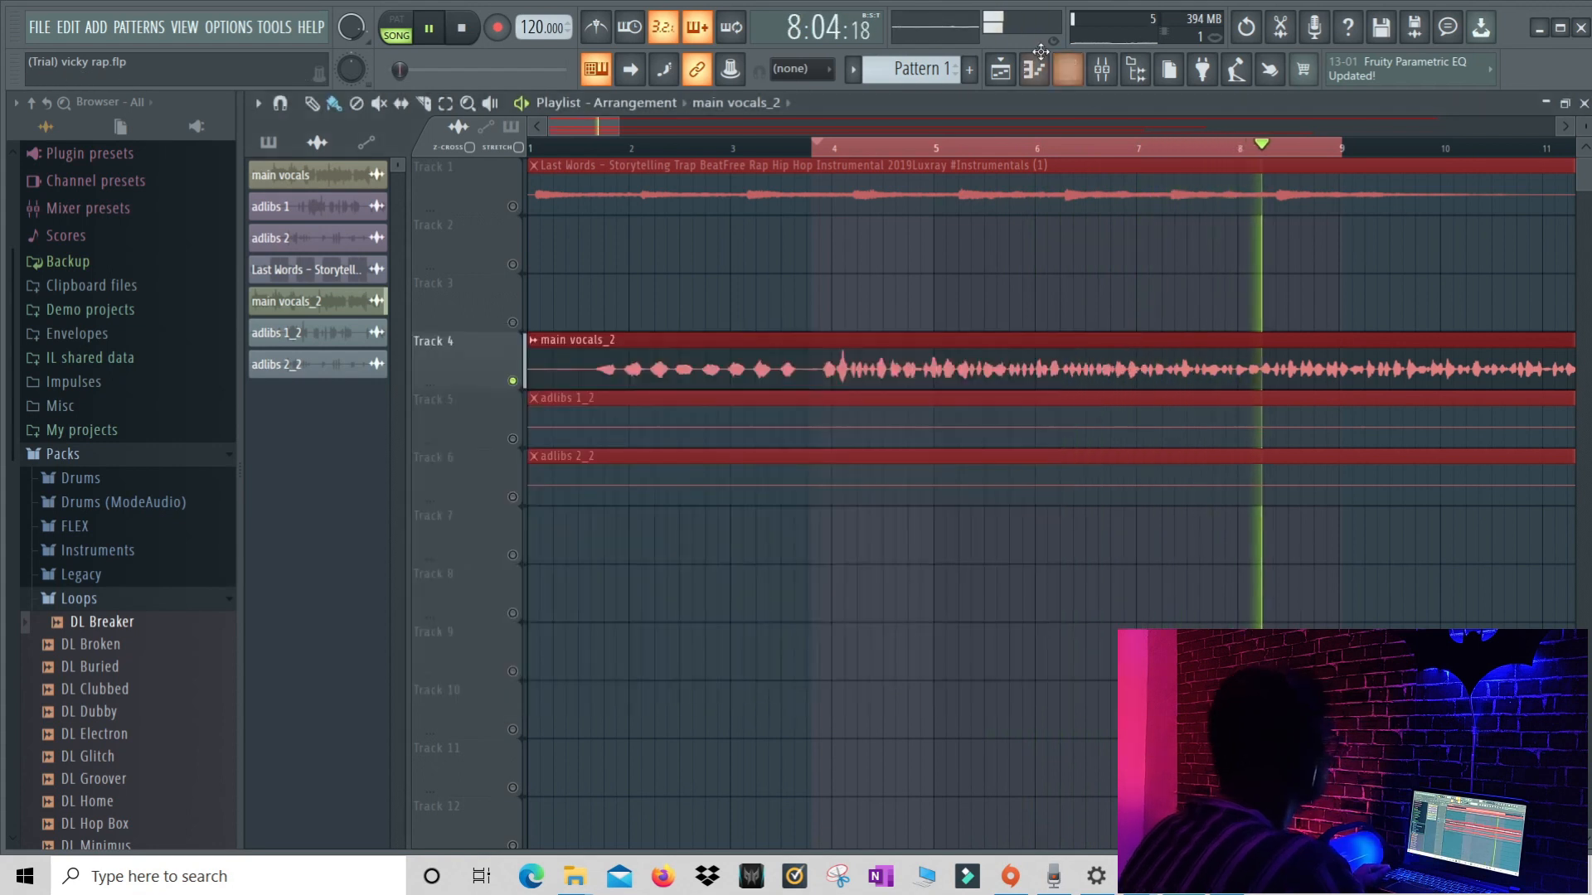
Pause playback, add Fruity Compressor in slot 4 of the Main Vocal track and hide the mixer
{"action": "left_click", "coordinate": [1115, 76]}
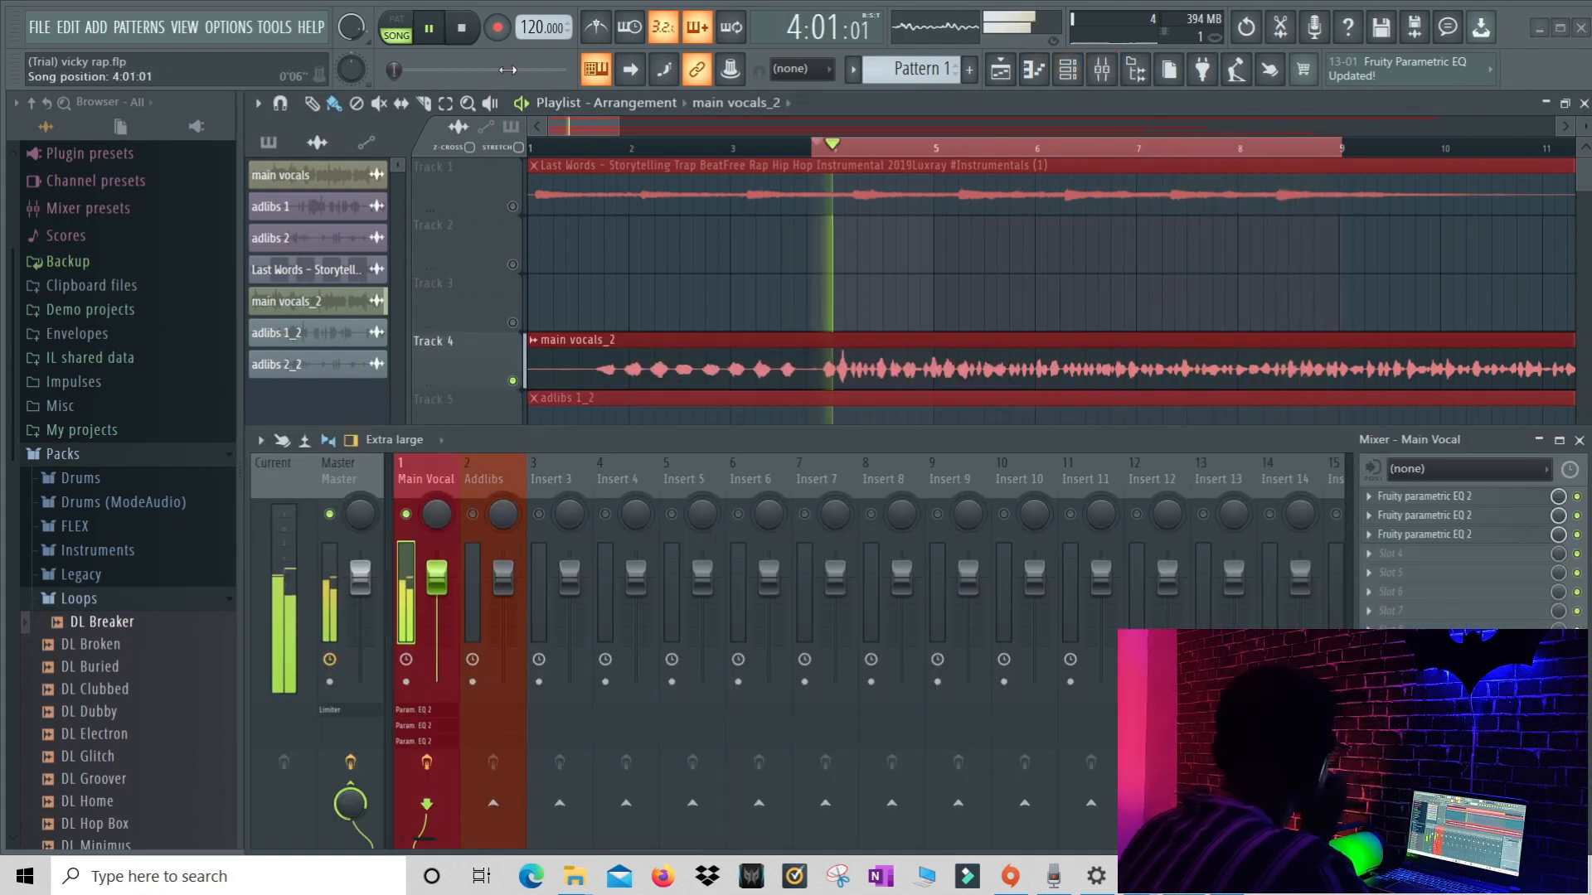
{"action": "left_click", "coordinate": [429, 30]}
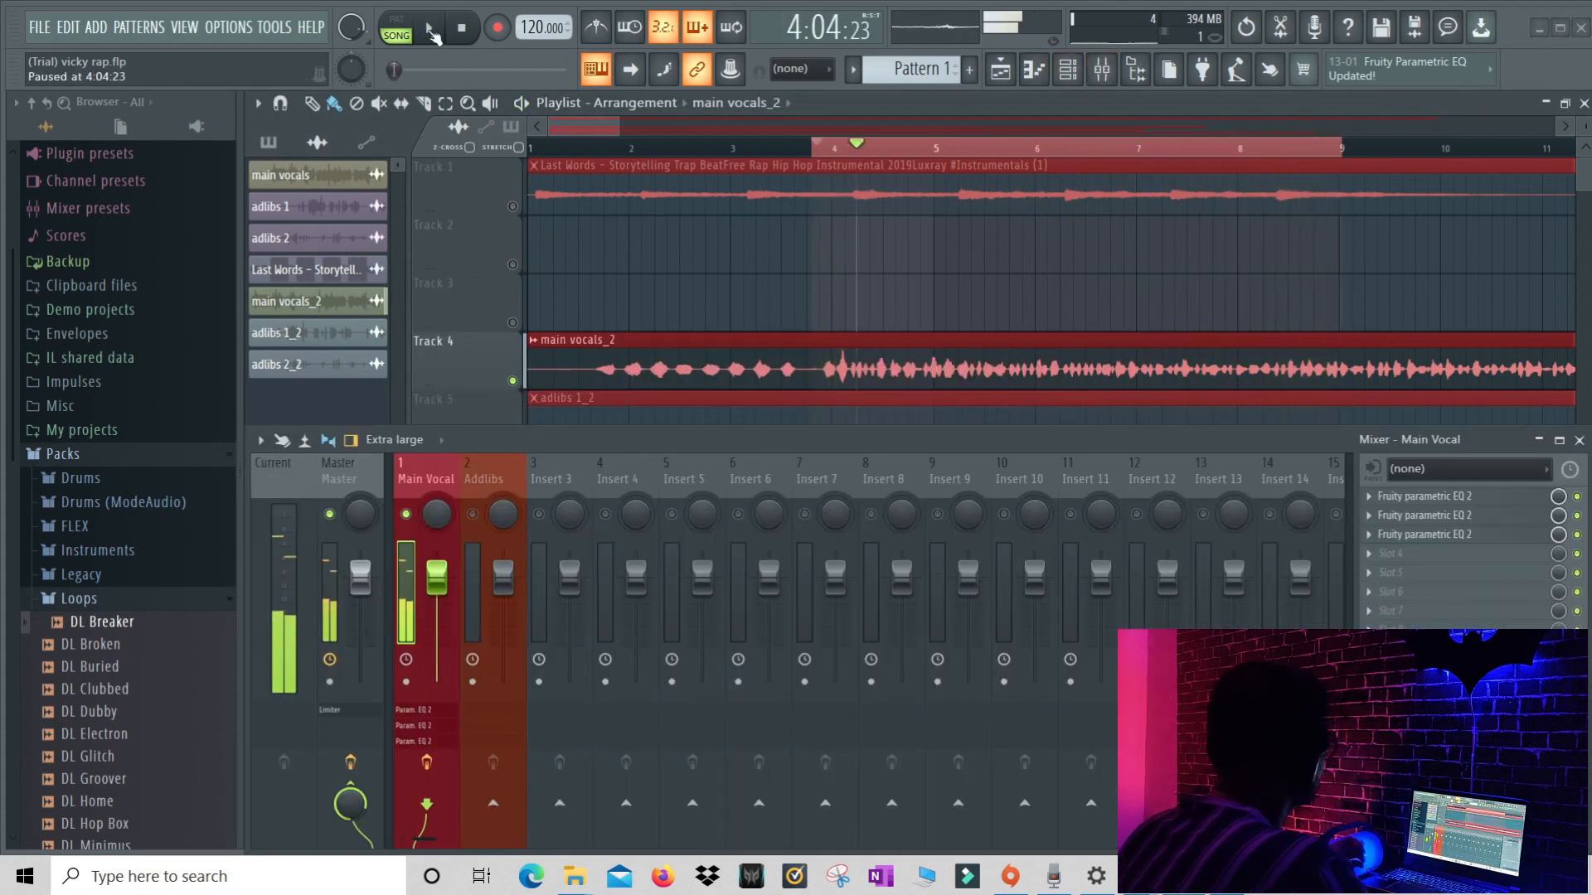
{"action": "left_click", "coordinate": [1374, 561]}
{"action": "left_click", "coordinate": [1066, 444]}
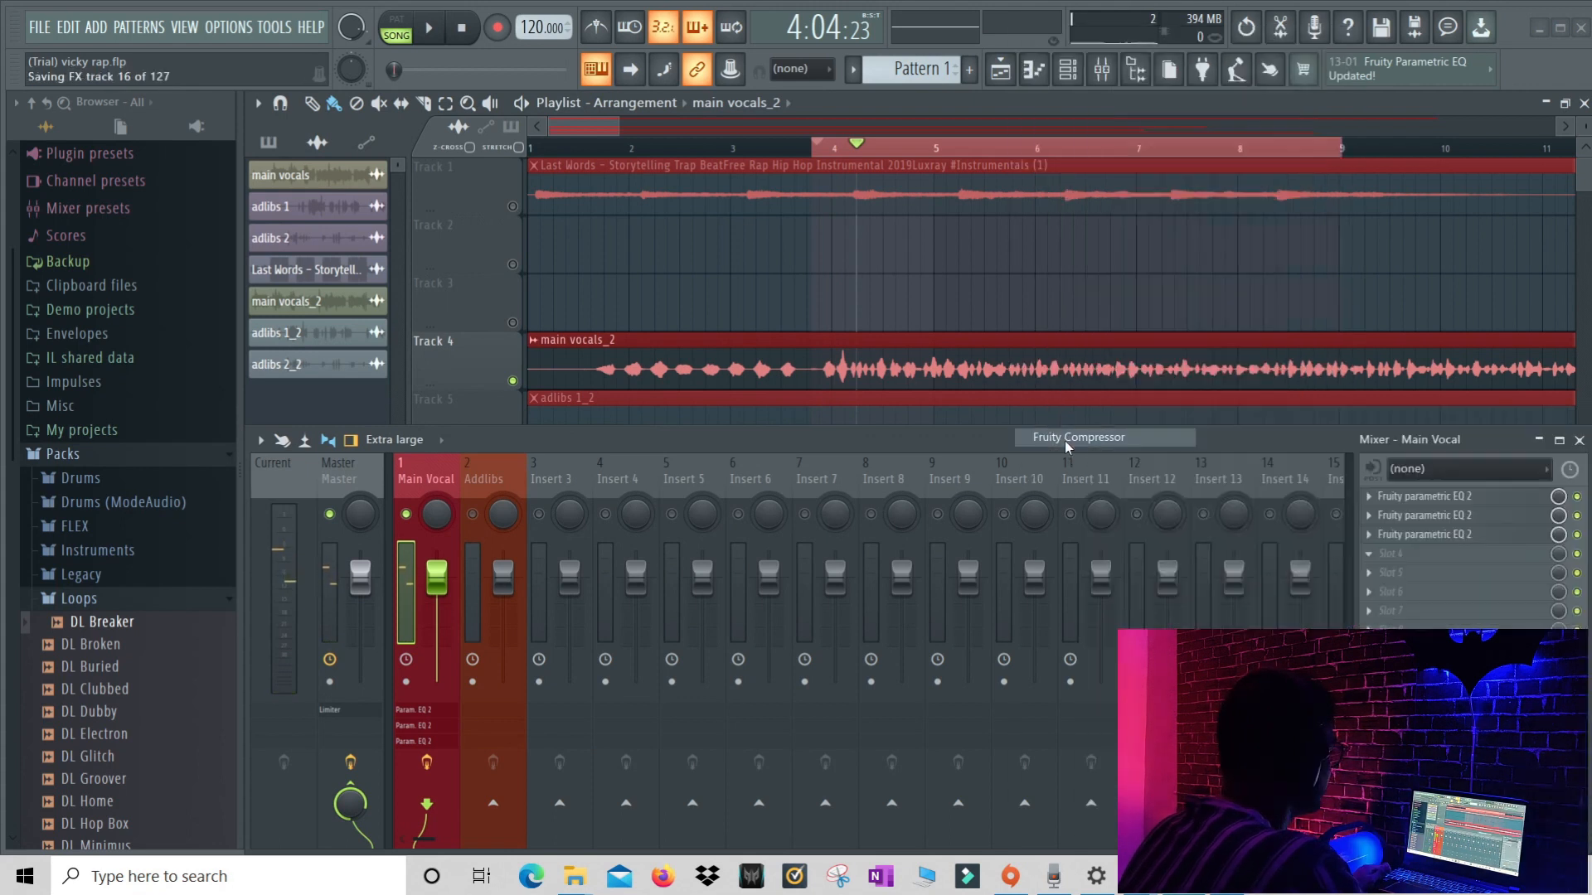
{"action": "left_click", "coordinate": [1579, 440]}
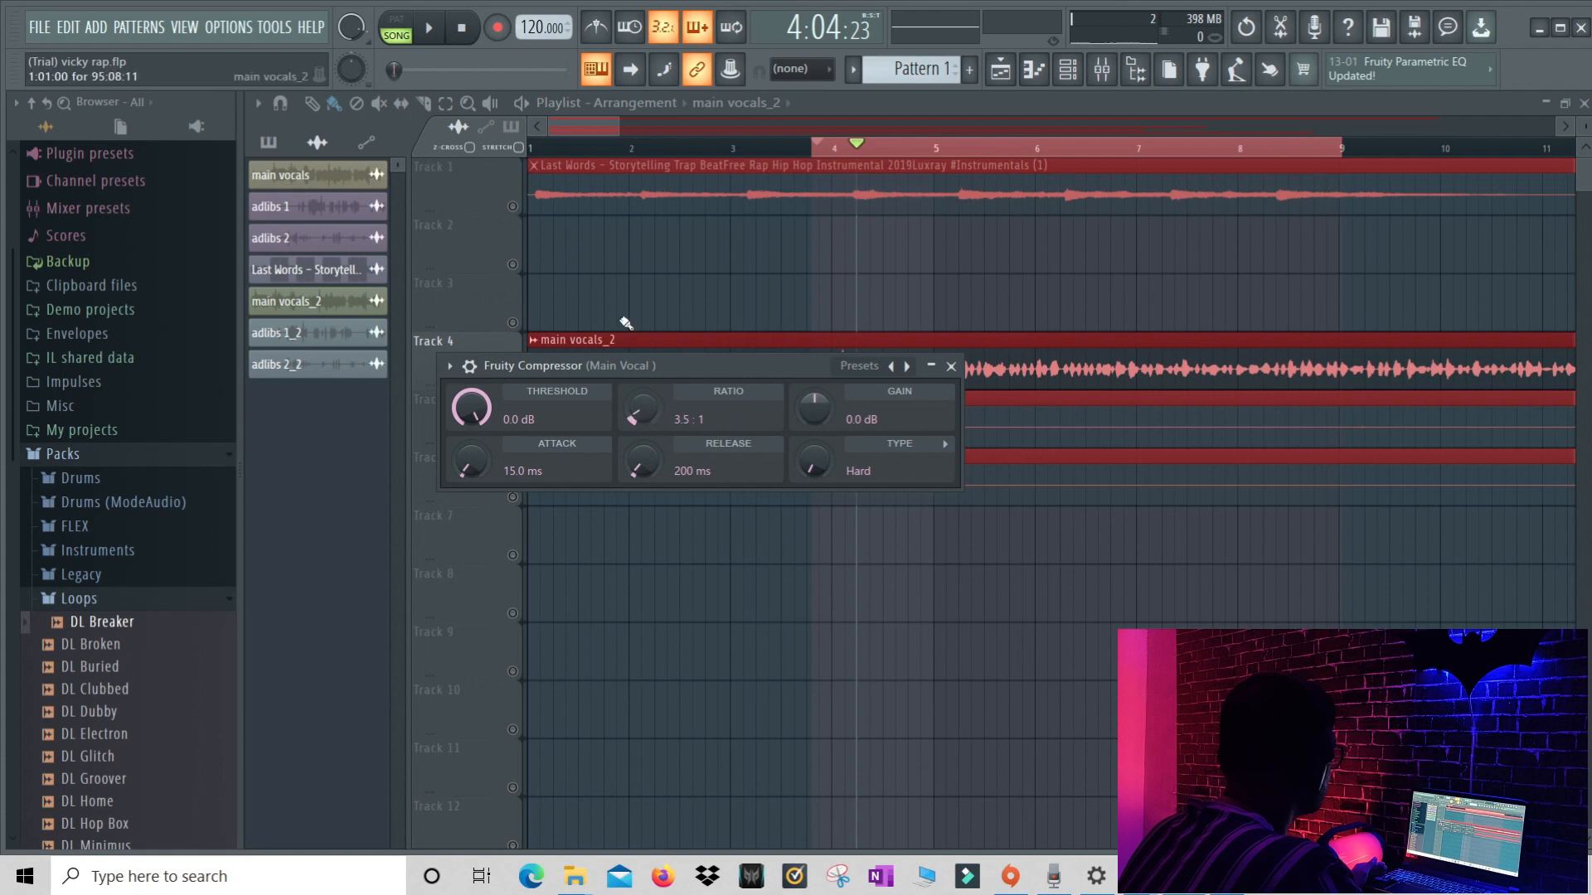
Audition different compressor thresholds during playback, settle on -20.0 dB and pause
{"action": "key", "text": "space"}
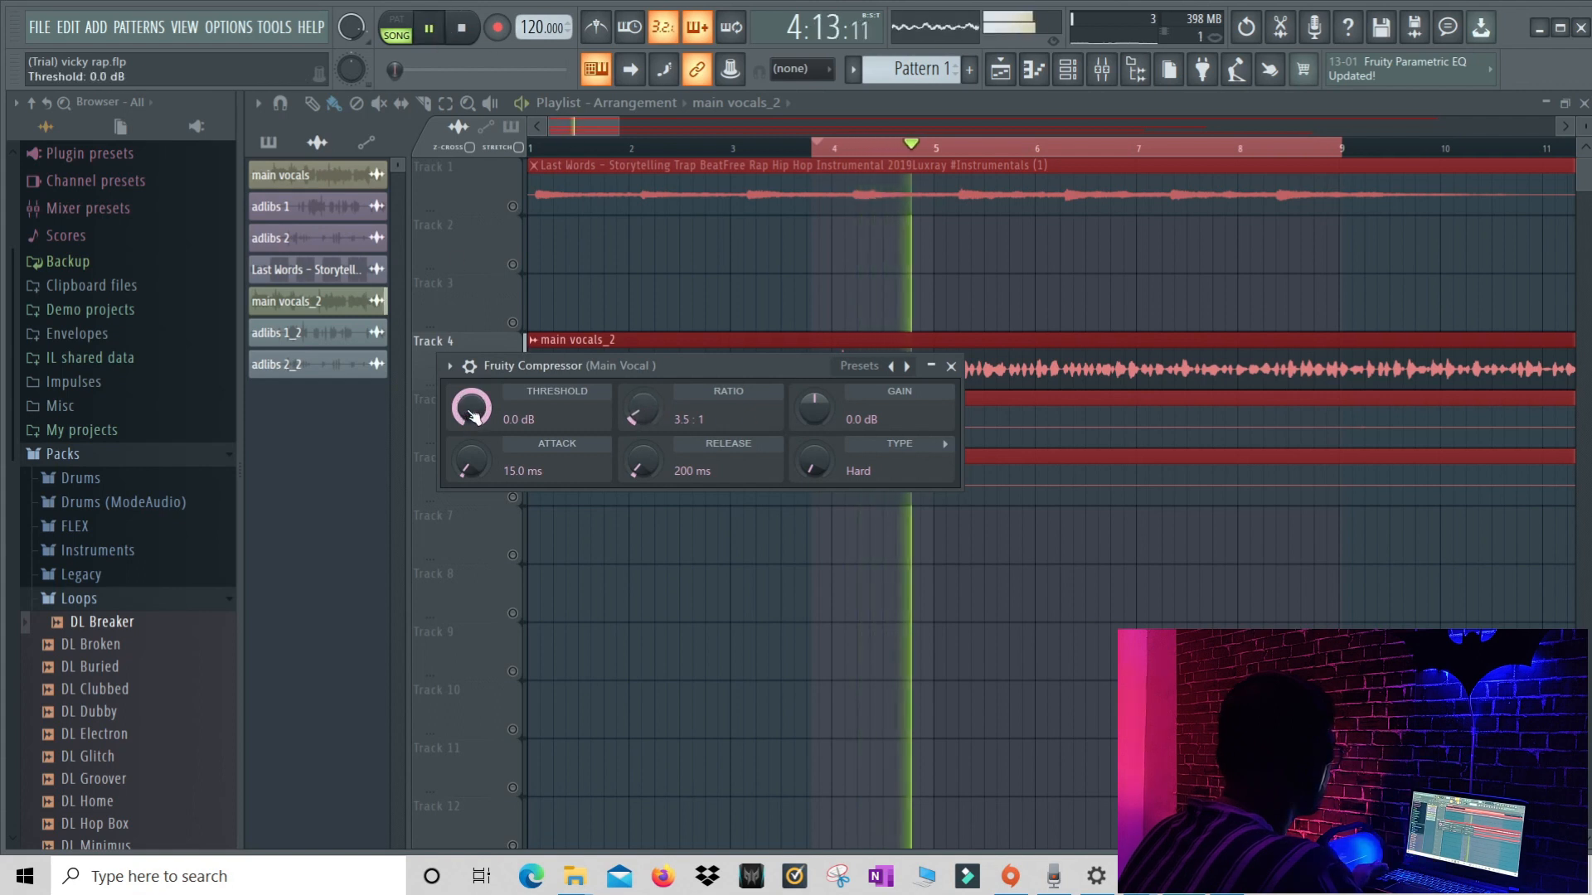
{"action": "left_click", "coordinate": [431, 32]}
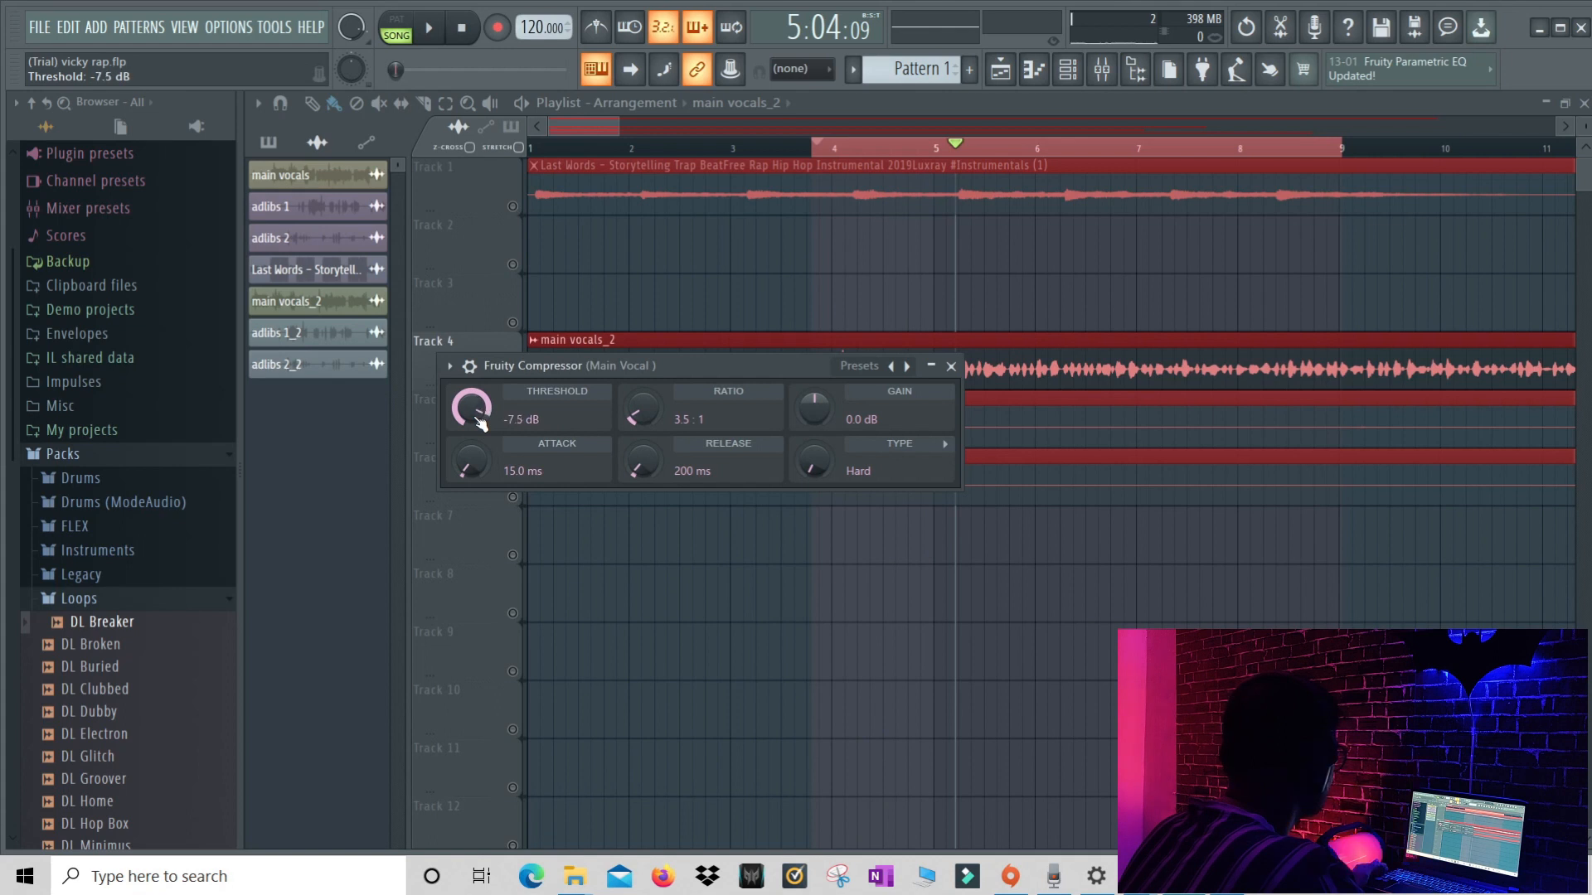
{"action": "left_click", "coordinate": [431, 31]}
{"action": "left_click_drag", "start_coordinate": [471, 406], "coordinate": [477, 417]}
{"action": "scroll", "coordinate": [477, 416], "scroll_direction": "up", "scroll_amount": 6}
{"action": "scroll", "coordinate": [479, 414], "scroll_direction": "down", "scroll_amount": 2}
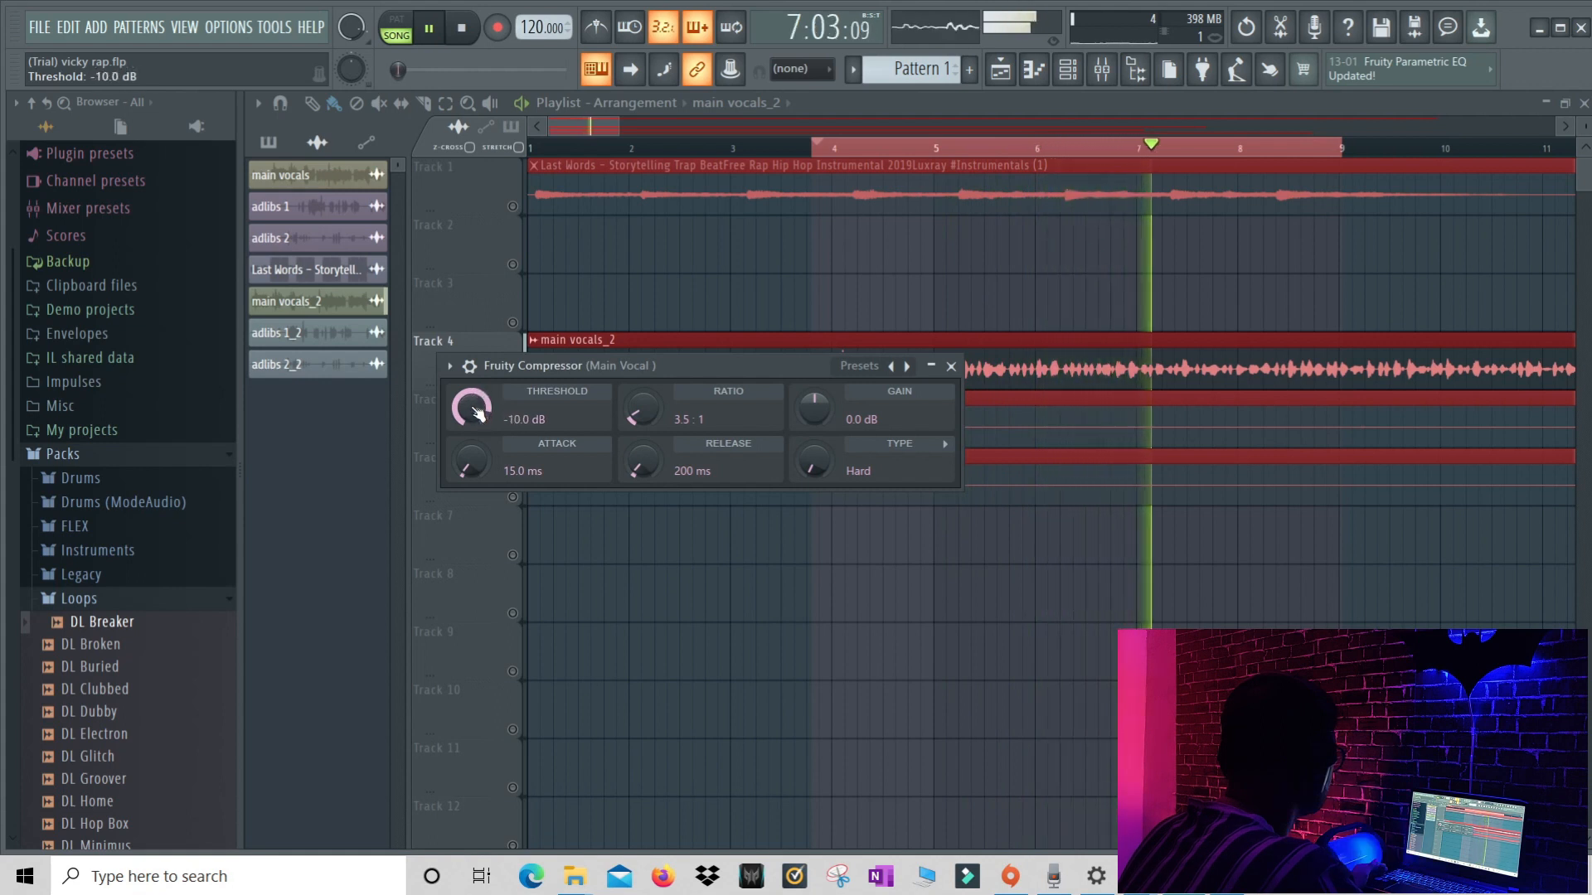
{"action": "scroll", "coordinate": [478, 414], "scroll_direction": "down", "scroll_amount": 1}
{"action": "scroll", "coordinate": [478, 414], "scroll_direction": "down", "scroll_amount": 1}
{"action": "scroll", "coordinate": [477, 413], "scroll_direction": "down", "scroll_amount": 1}
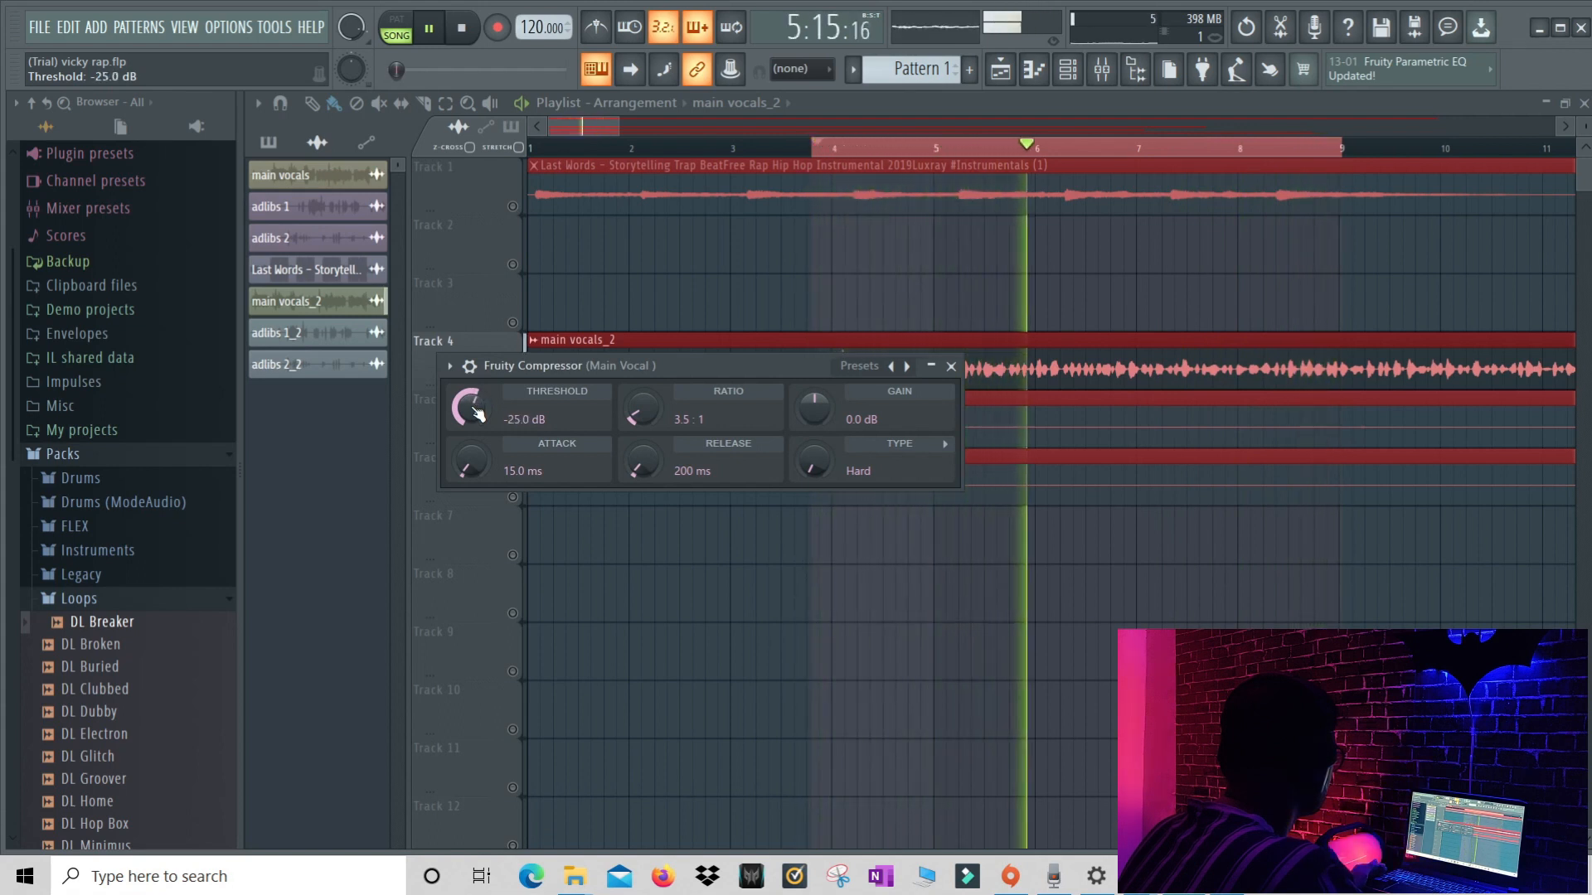
{"action": "scroll", "coordinate": [477, 413], "scroll_direction": "up", "scroll_amount": 2}
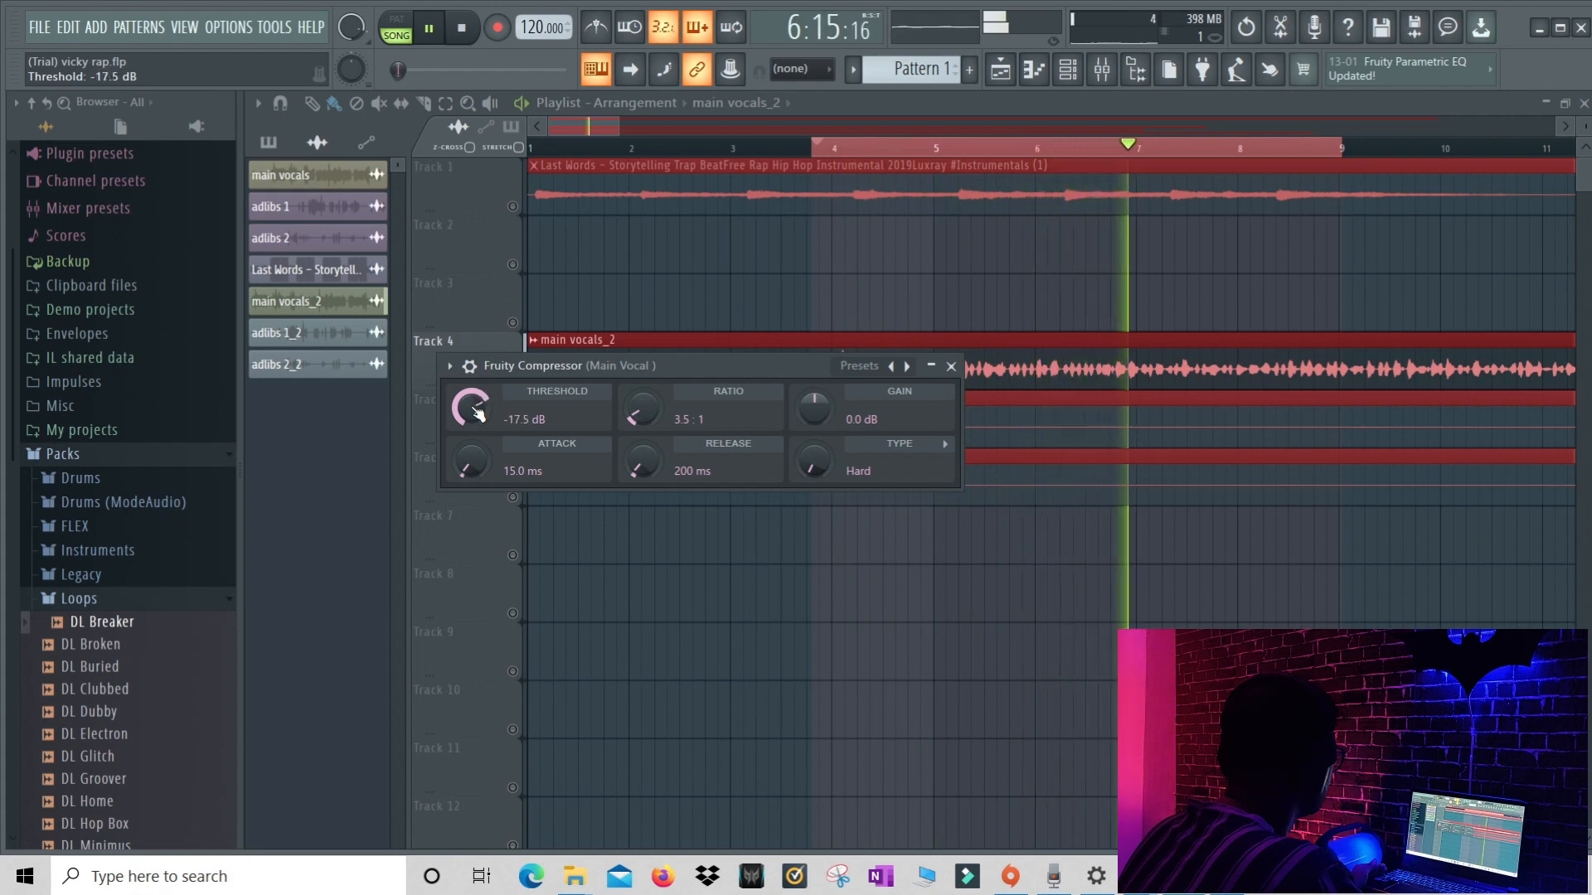
{"action": "scroll", "coordinate": [478, 414], "scroll_direction": "down", "scroll_amount": 1}
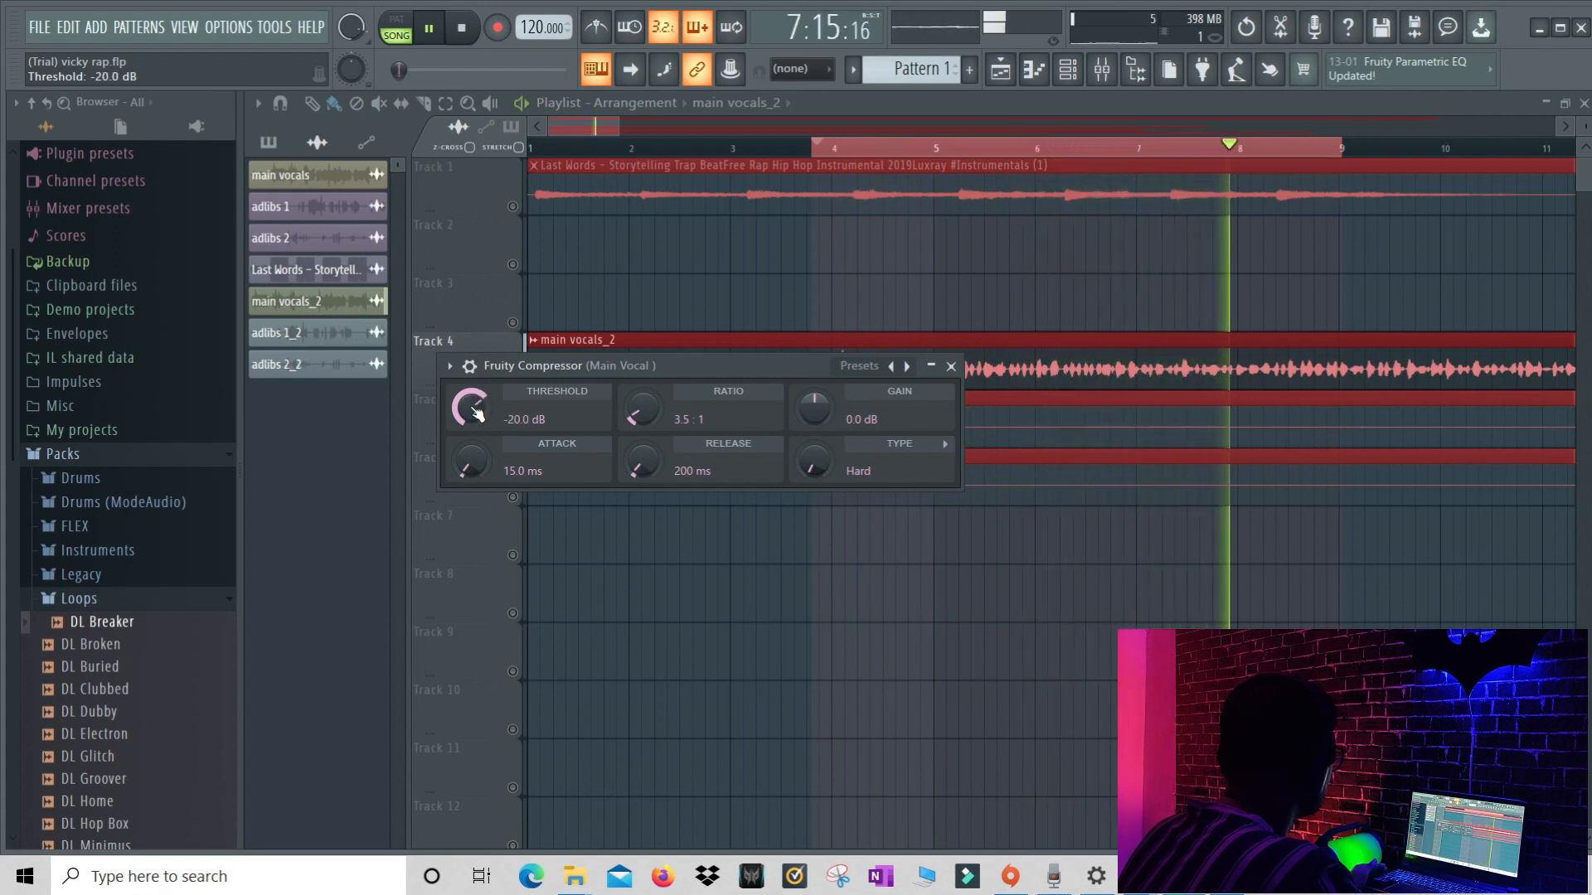
{"action": "key", "text": "space"}
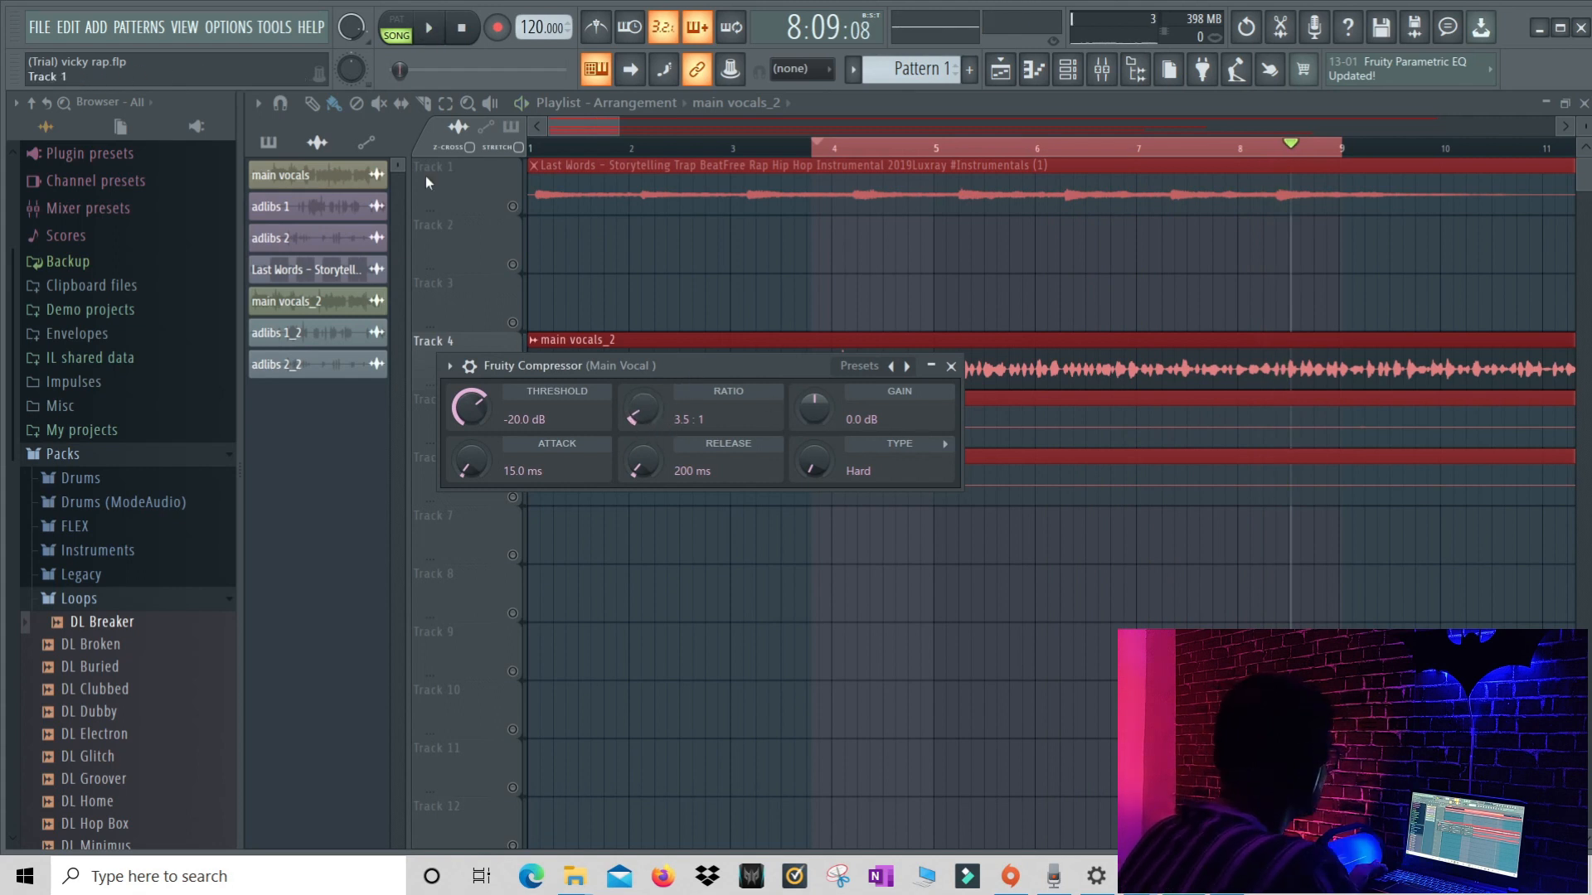
Raise the compressor's gain to 3.0 dB while the vocal plays, and pause playback
{"action": "left_click", "coordinate": [448, 31]}
{"action": "scroll", "coordinate": [815, 410], "scroll_direction": "up", "scroll_amount": 1}
{"action": "scroll", "coordinate": [817, 420], "scroll_direction": "up", "scroll_amount": 2}
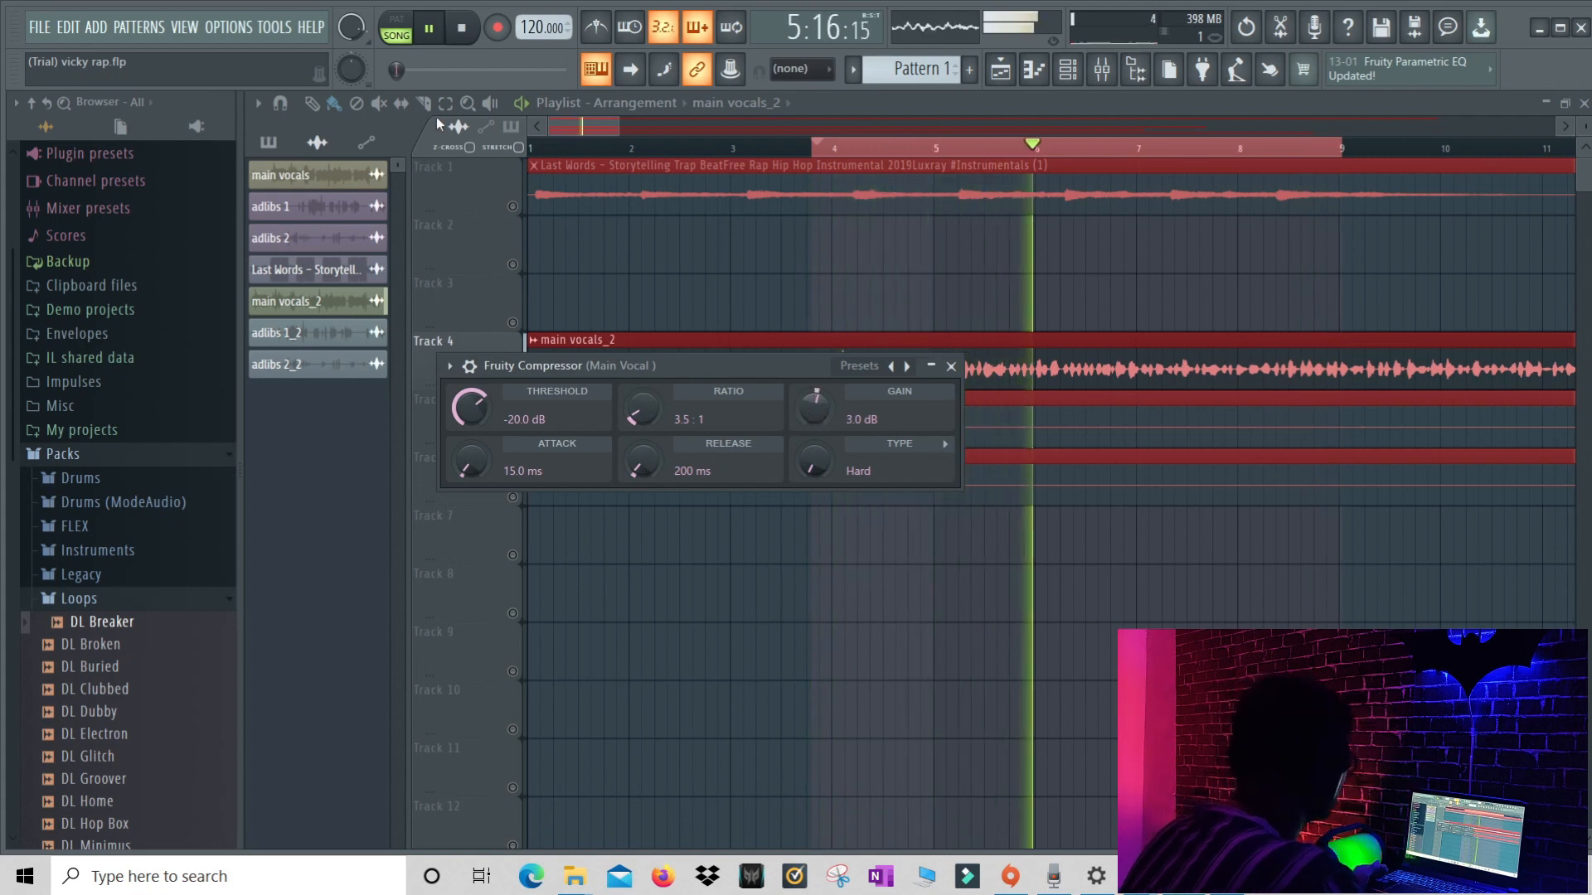
{"action": "left_click", "coordinate": [433, 30]}
Add Fruity Reeverb 2 in slot 5 of the Main Vocal track
{"action": "key", "text": "F9"}
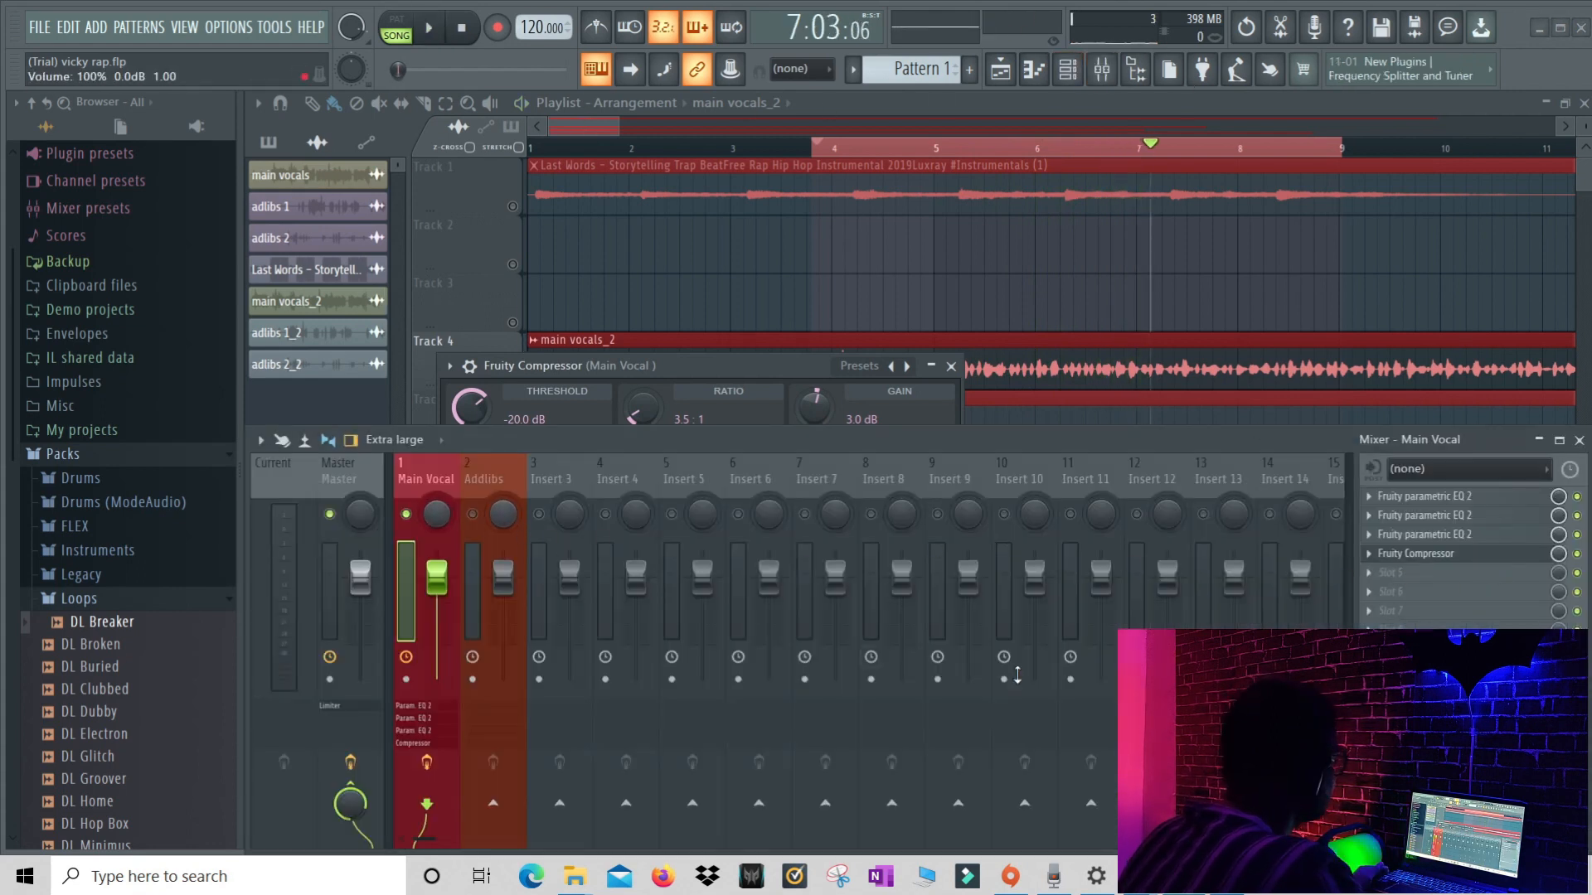
{"action": "left_click", "coordinate": [1382, 576]}
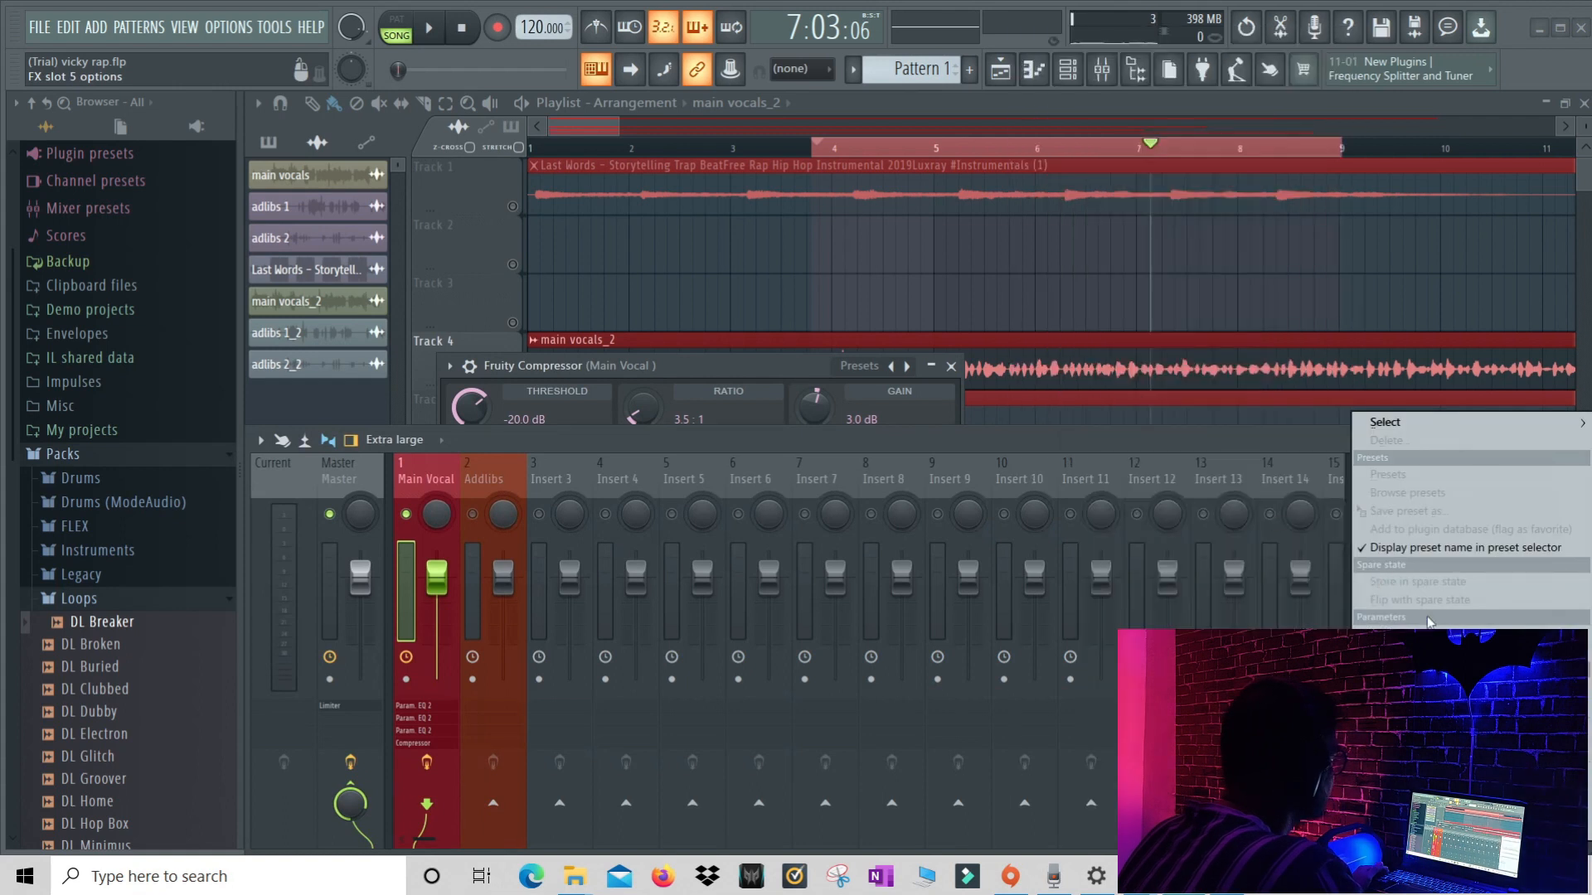
{"action": "left_click", "coordinate": [1427, 622]}
{"action": "left_click", "coordinate": [1410, 573]}
{"action": "left_click", "coordinate": [1078, 259]}
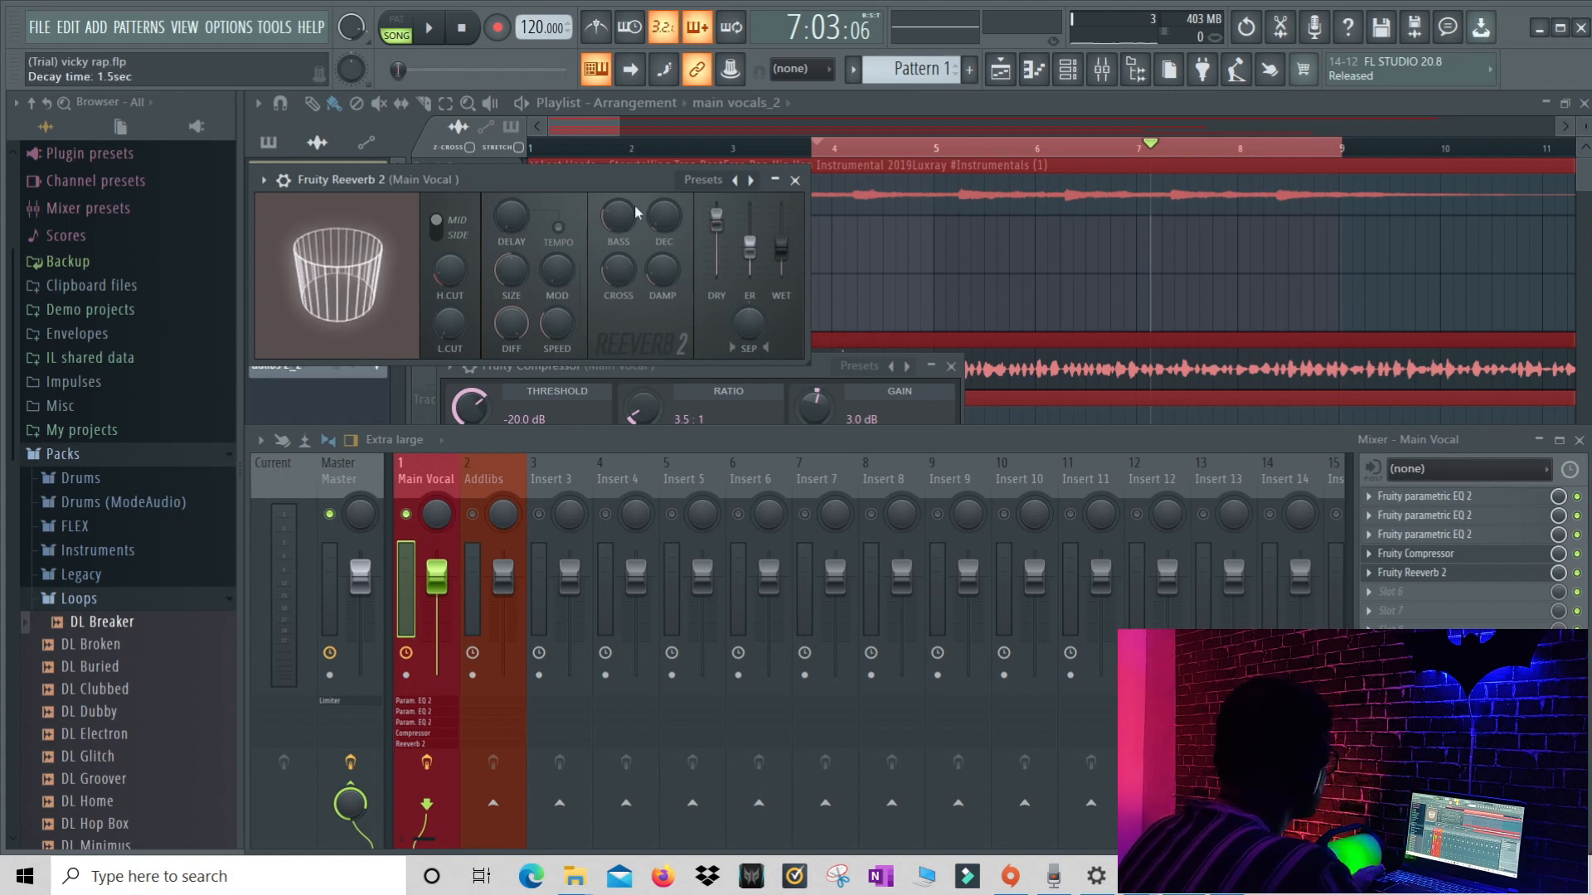
Set the reverb's wet level to 10%, then lower it slightly further while the vocal plays
{"action": "left_click_drag", "start_coordinate": [781, 250], "coordinate": [781, 268]}
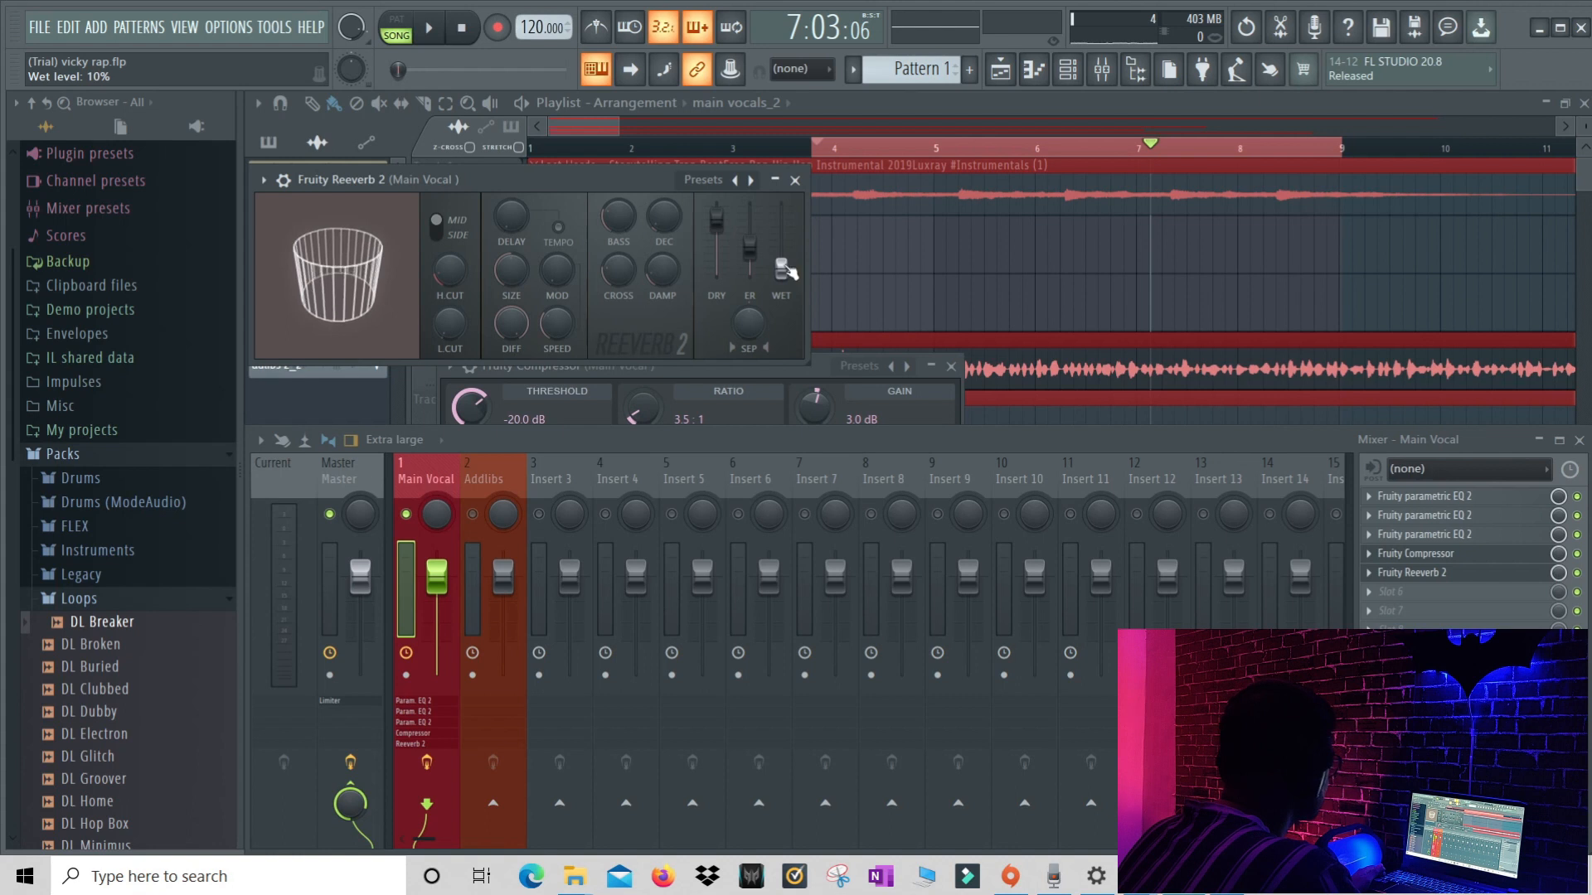
{"action": "left_click", "coordinate": [431, 30]}
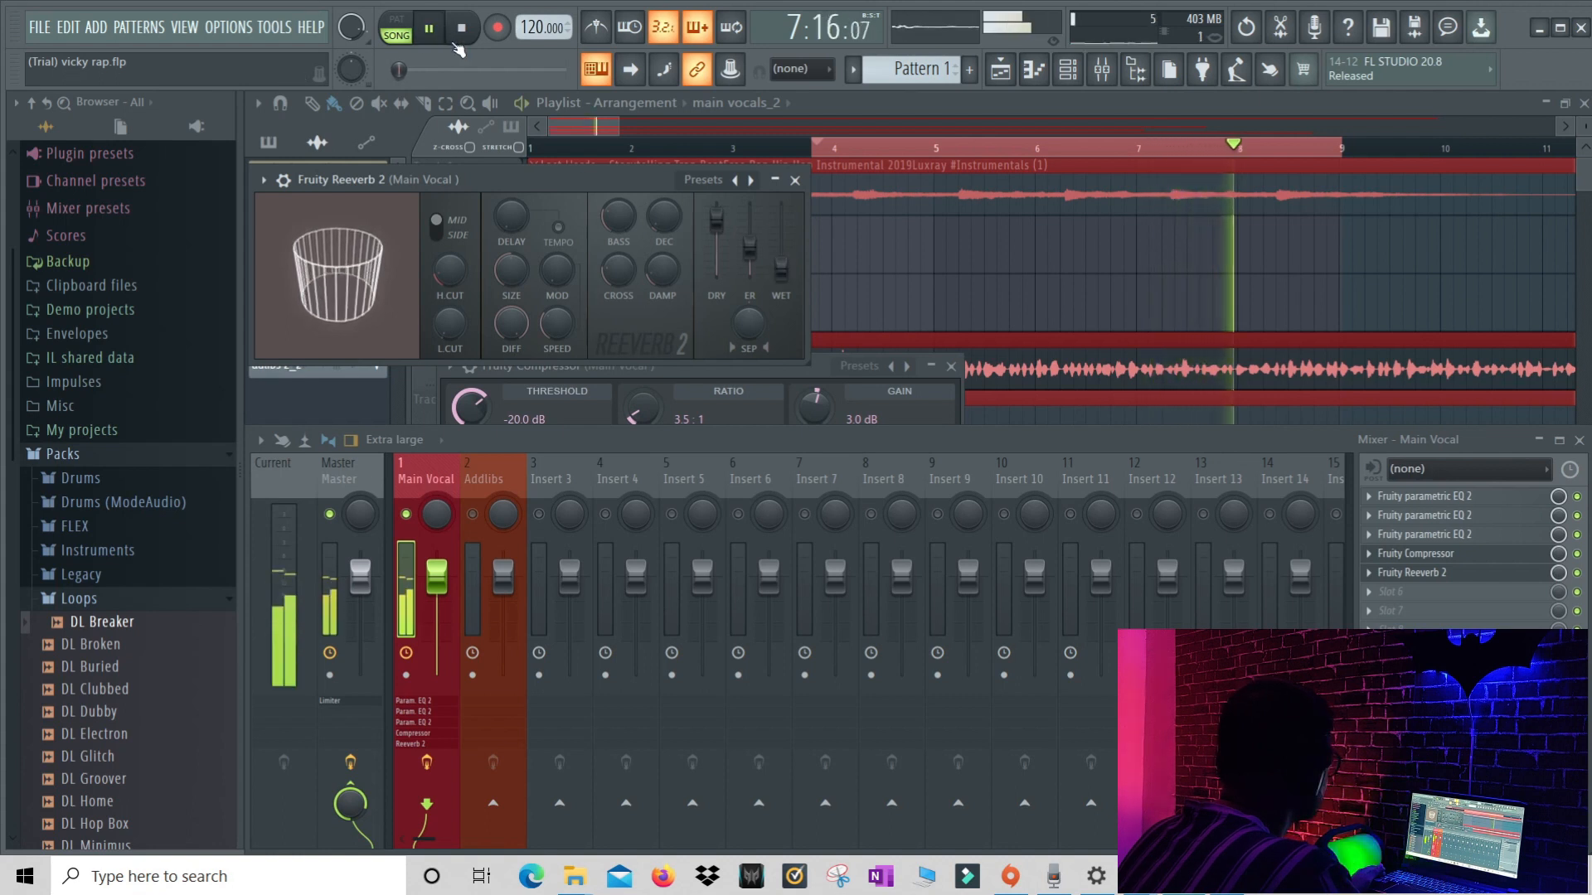
{"action": "left_click_drag", "start_coordinate": [781, 265], "coordinate": [782, 271]}
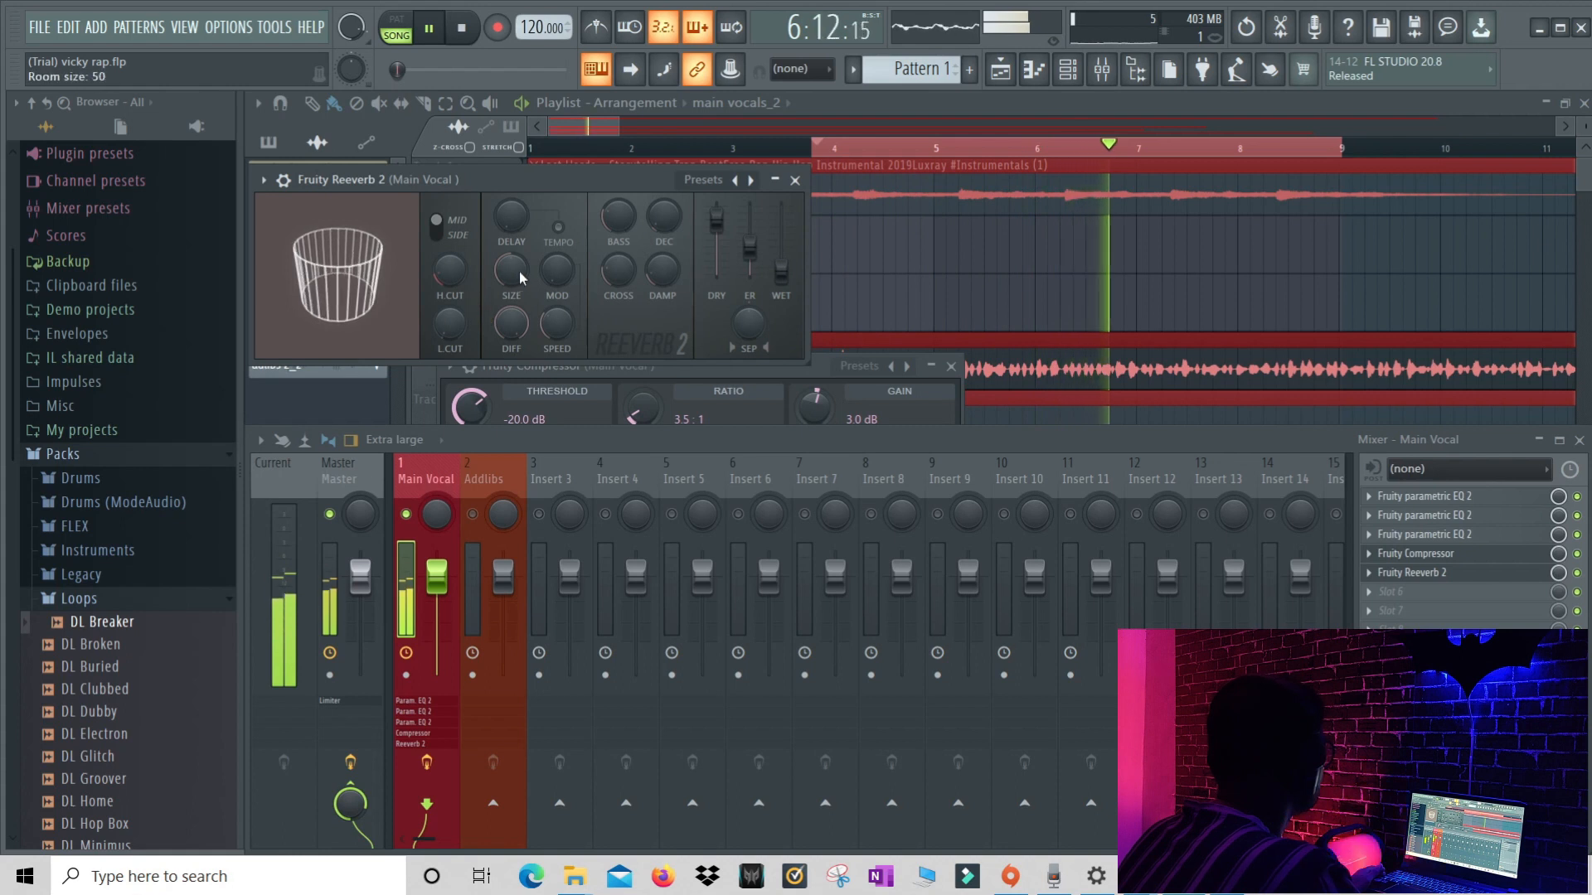
Reduce the reverb's room size to 13 during playback, and pause
{"action": "left_click_drag", "start_coordinate": [519, 272], "coordinate": [519, 292]}
{"action": "scroll", "coordinate": [525, 276], "scroll_direction": "up", "scroll_amount": 4}
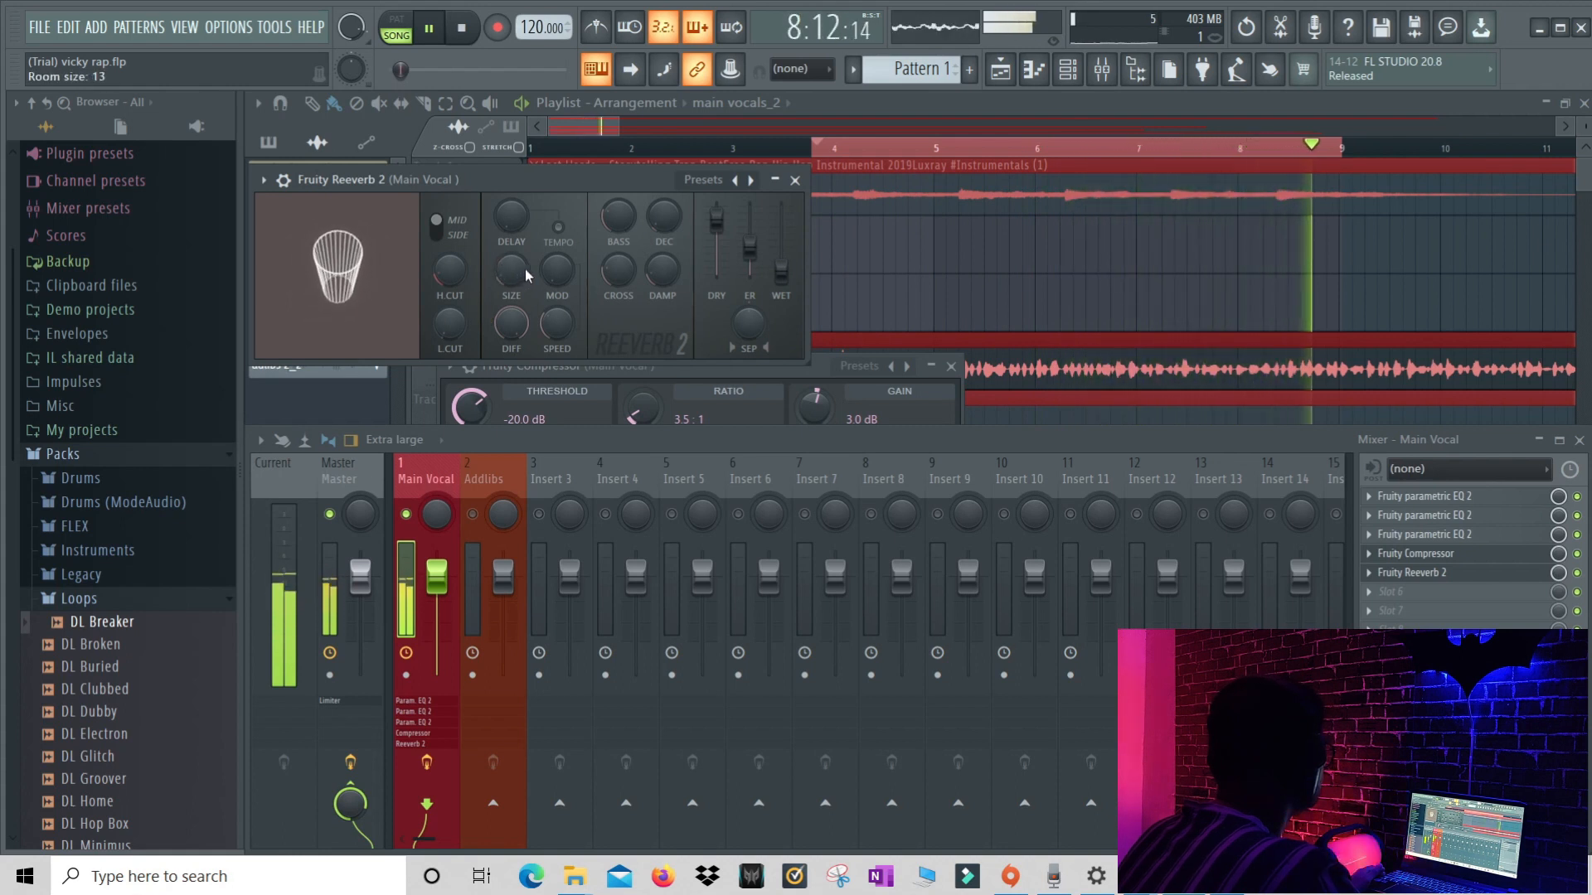
{"action": "scroll", "coordinate": [459, 326], "scroll_direction": "up", "scroll_amount": 3}
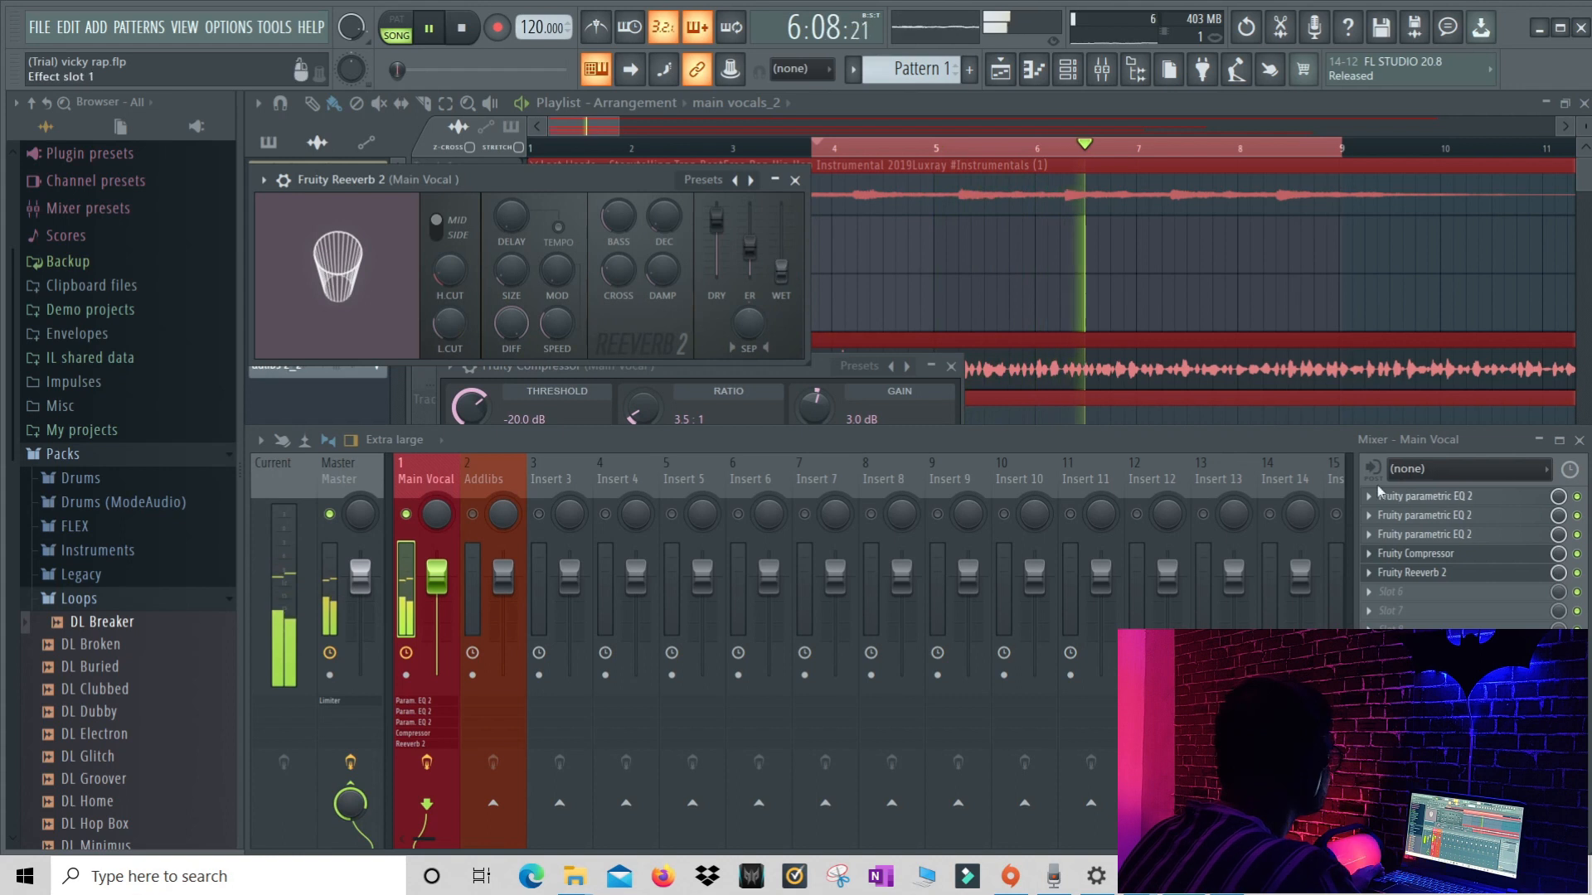
{"action": "left_click", "coordinate": [429, 29]}
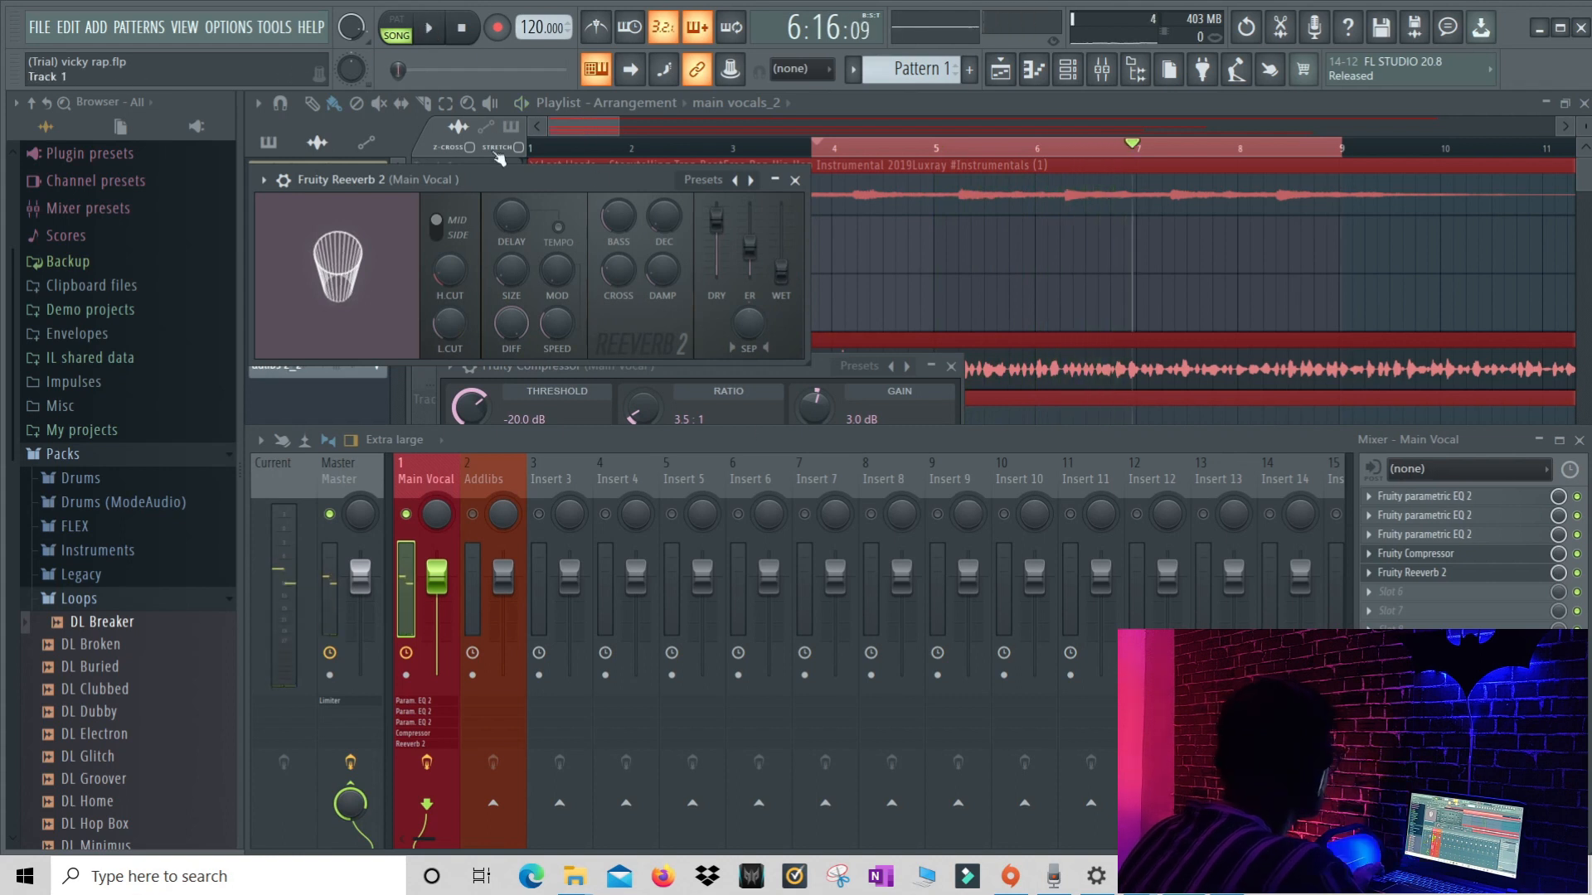
Compare the Main Vocal with the reverb bypassed and enabled during playback, and pause
{"action": "left_click", "coordinate": [432, 30]}
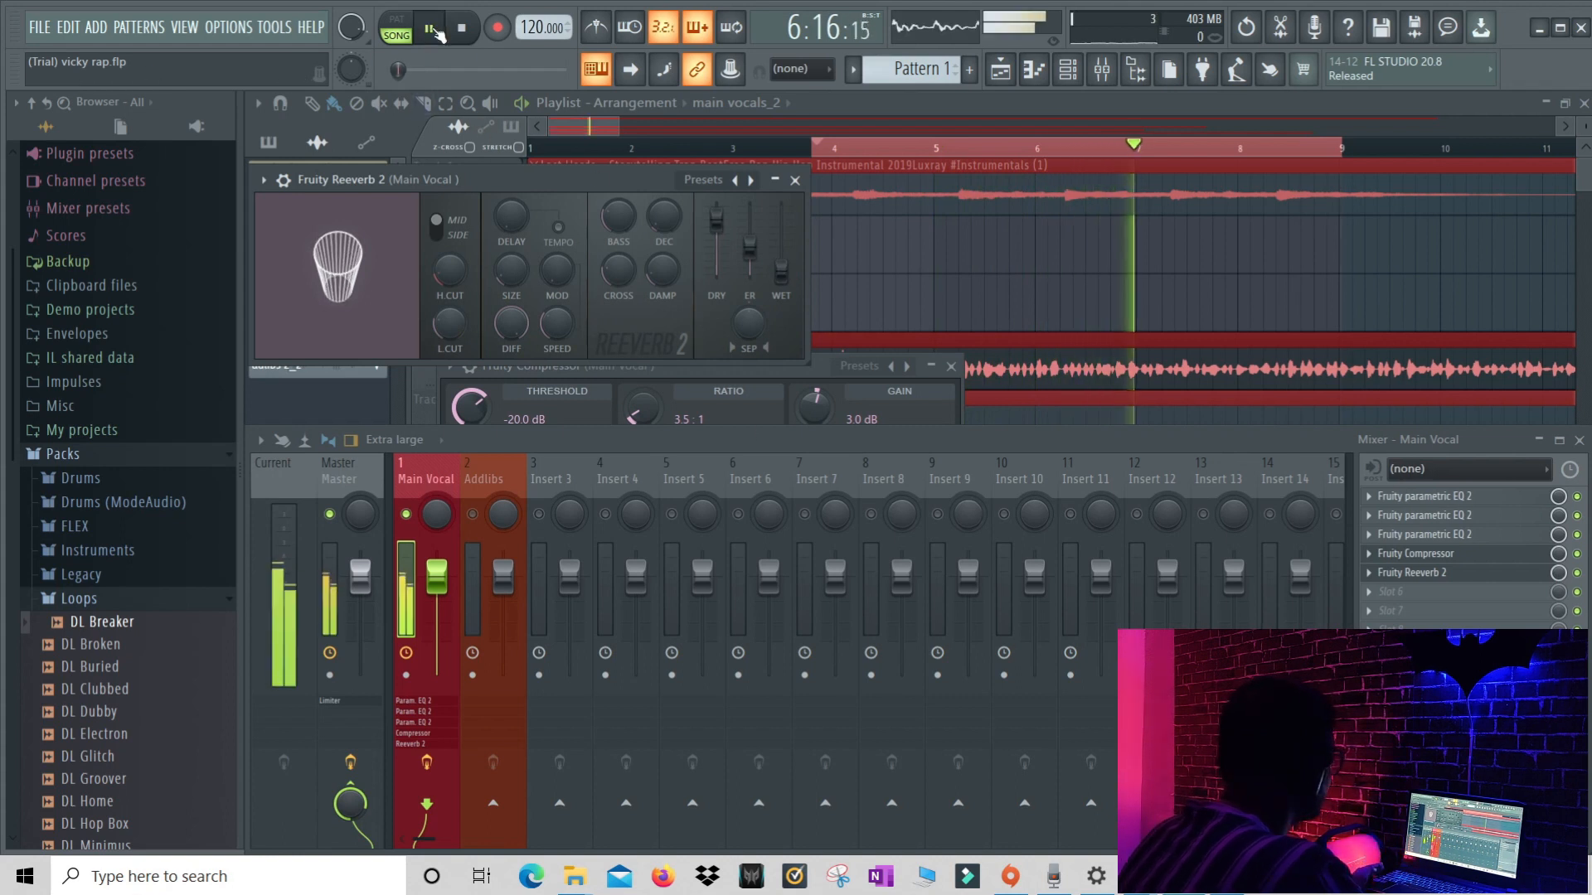
{"action": "left_click", "coordinate": [1579, 573]}
{"action": "left_click", "coordinate": [1579, 573]}
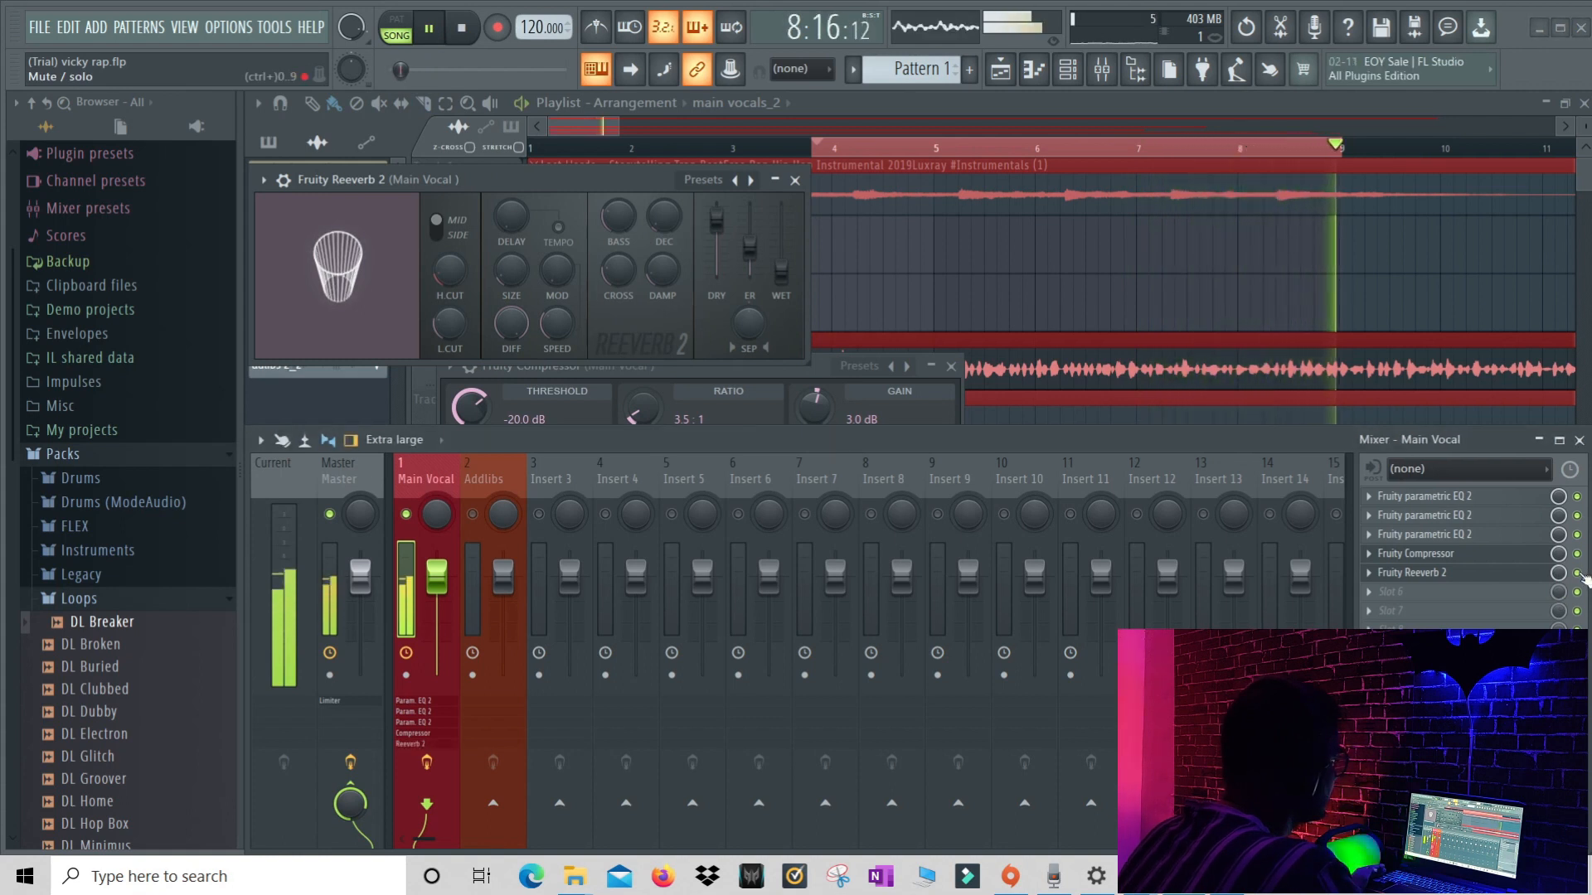
{"action": "left_click", "coordinate": [437, 34]}
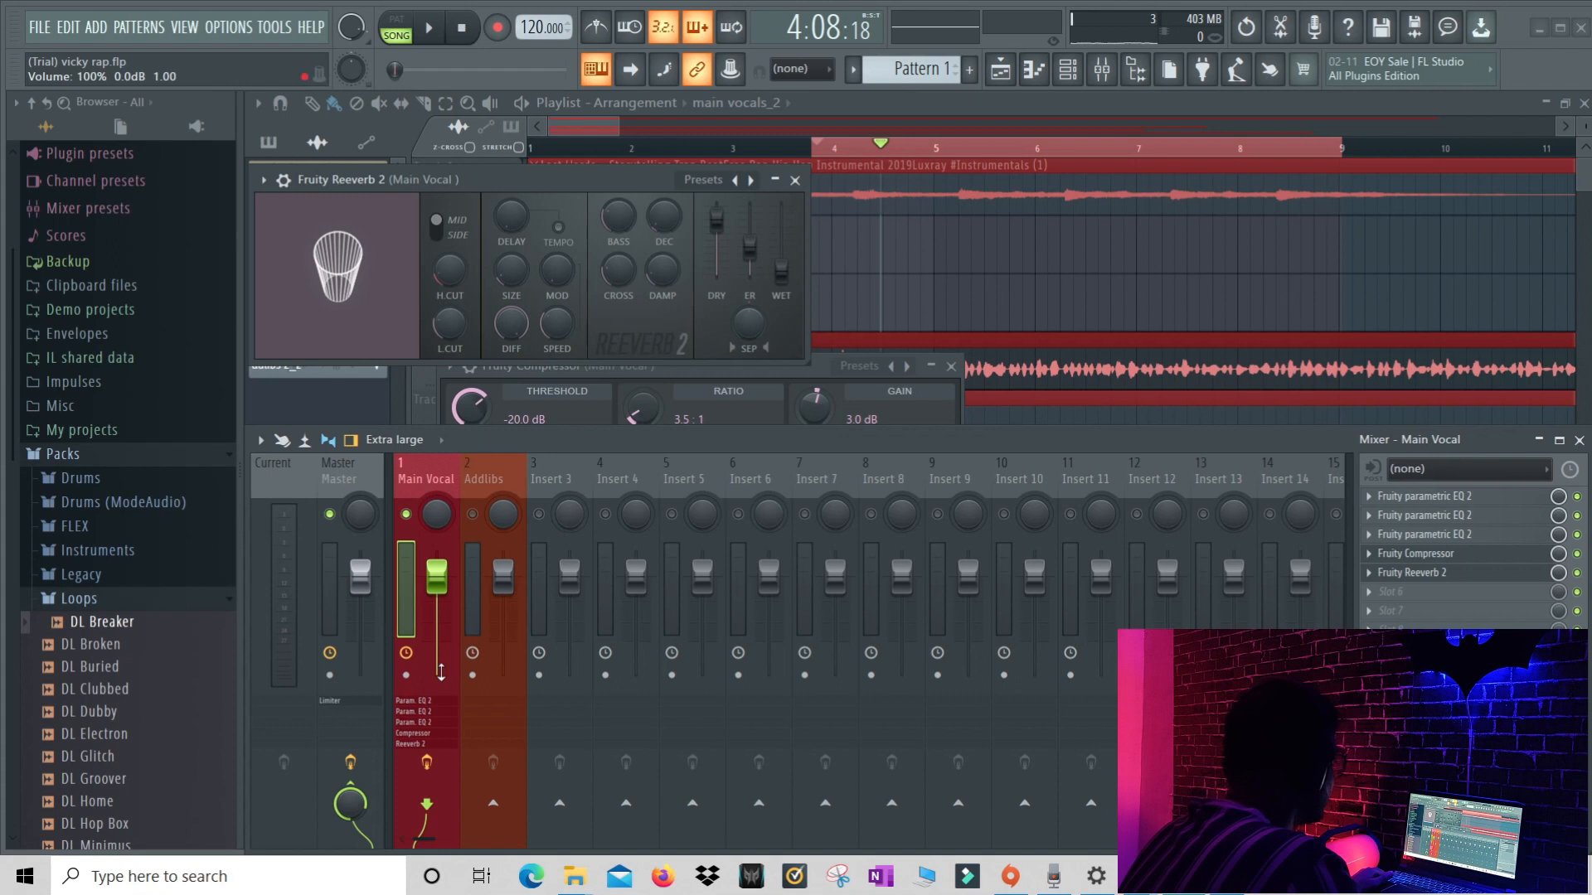
Close the reverb window and add Fruity Stereo Shaper in slot 6 of the Main Vocal track
{"action": "left_click", "coordinate": [796, 180]}
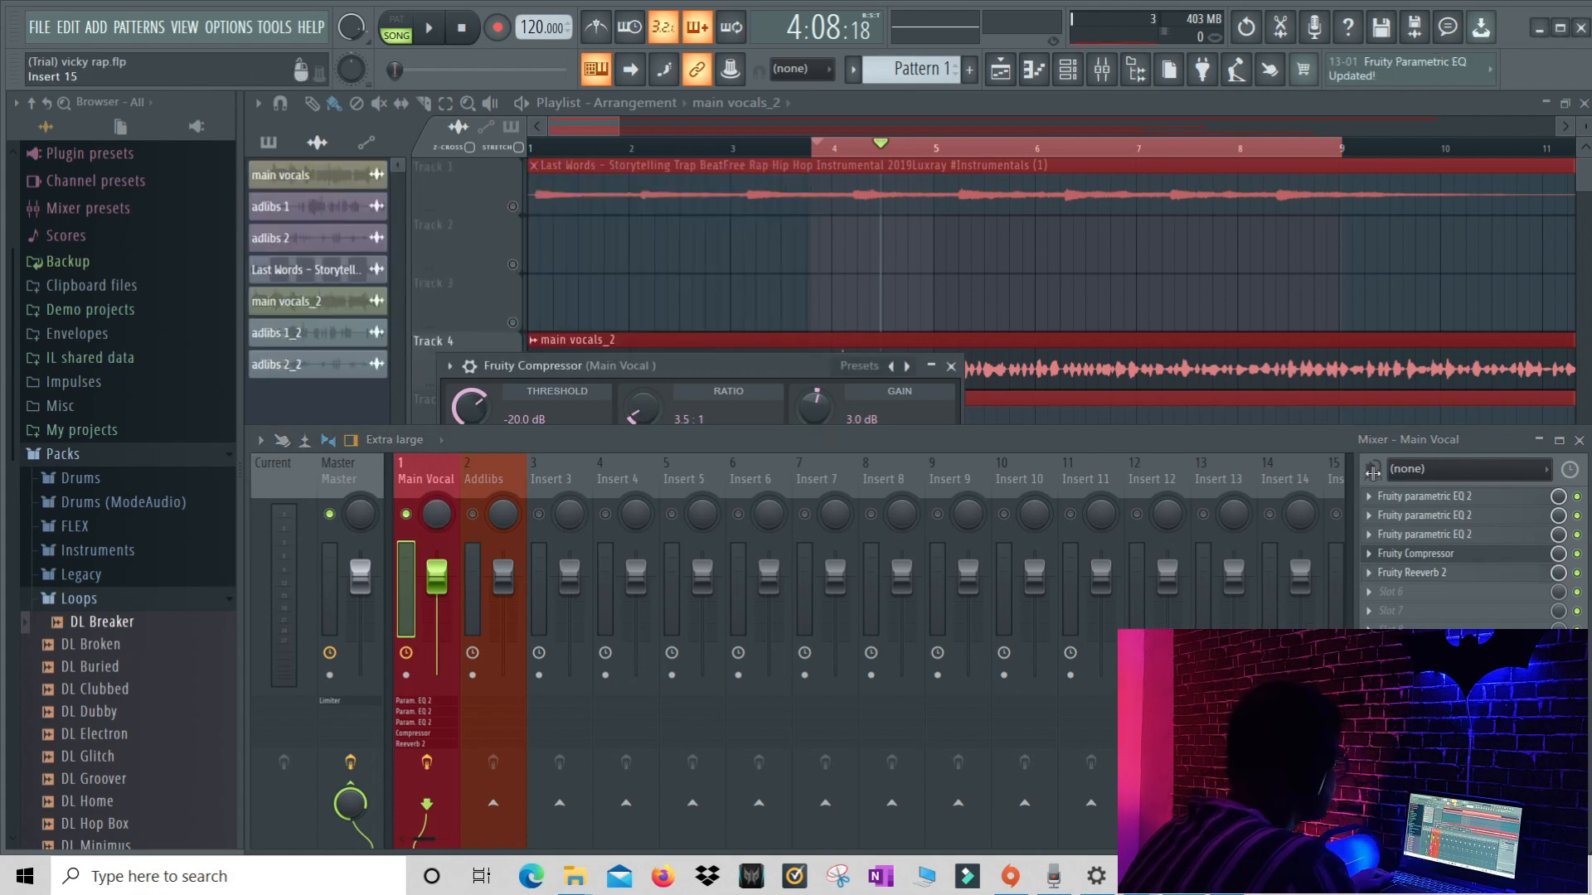
{"action": "left_click", "coordinate": [1376, 598]}
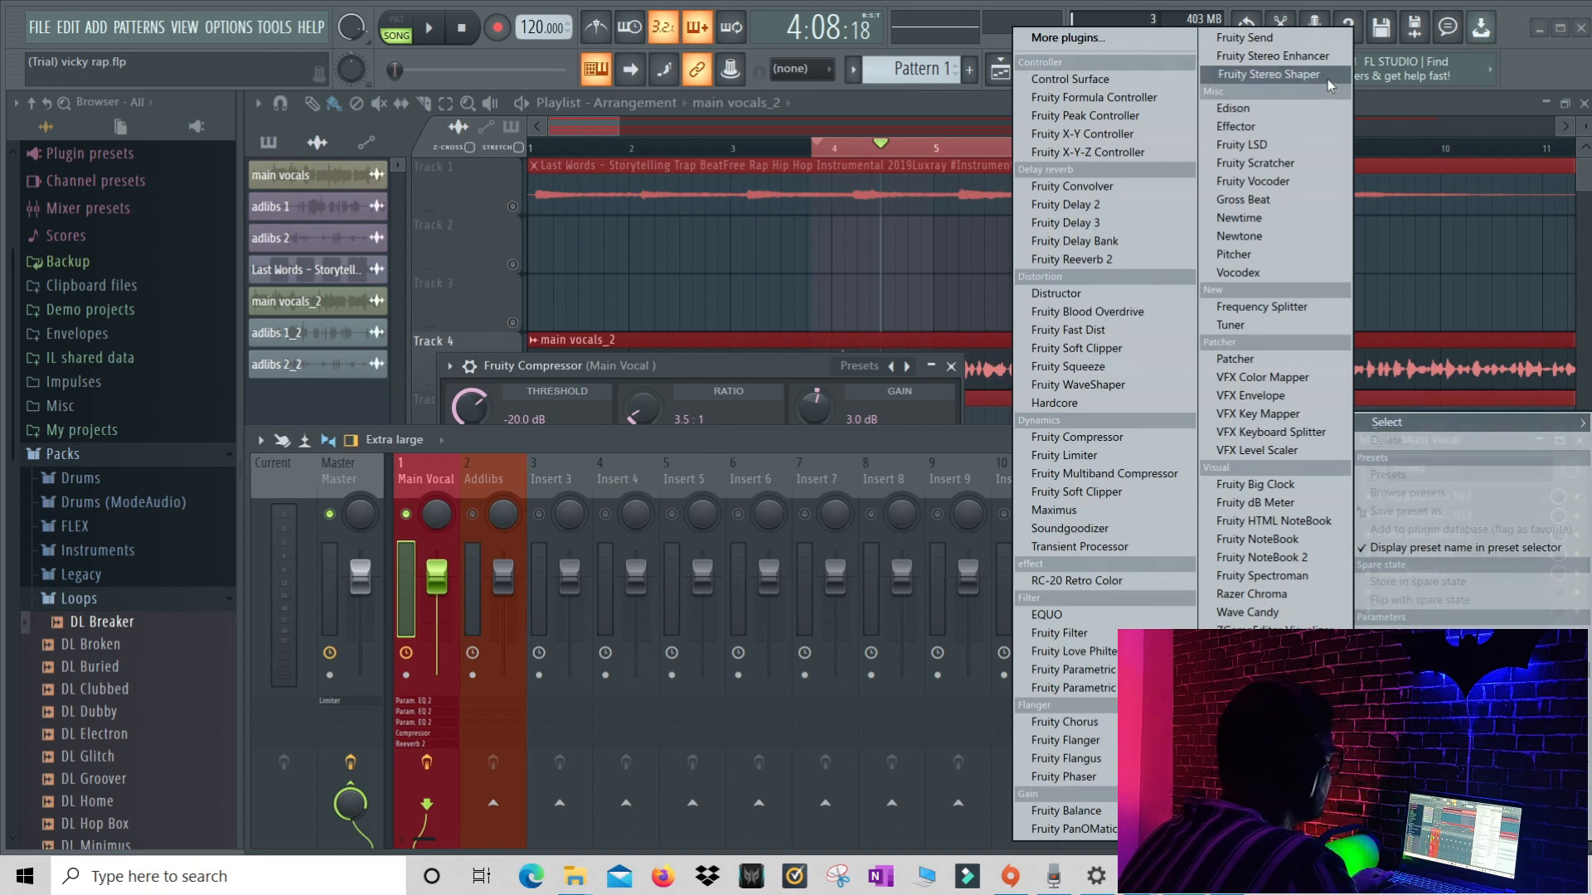
{"action": "left_click", "coordinate": [1293, 75]}
Load the LR to RL mixing preset in Fruity Stereo Shaper and listen to the vocal with it
{"action": "left_click", "coordinate": [429, 30]}
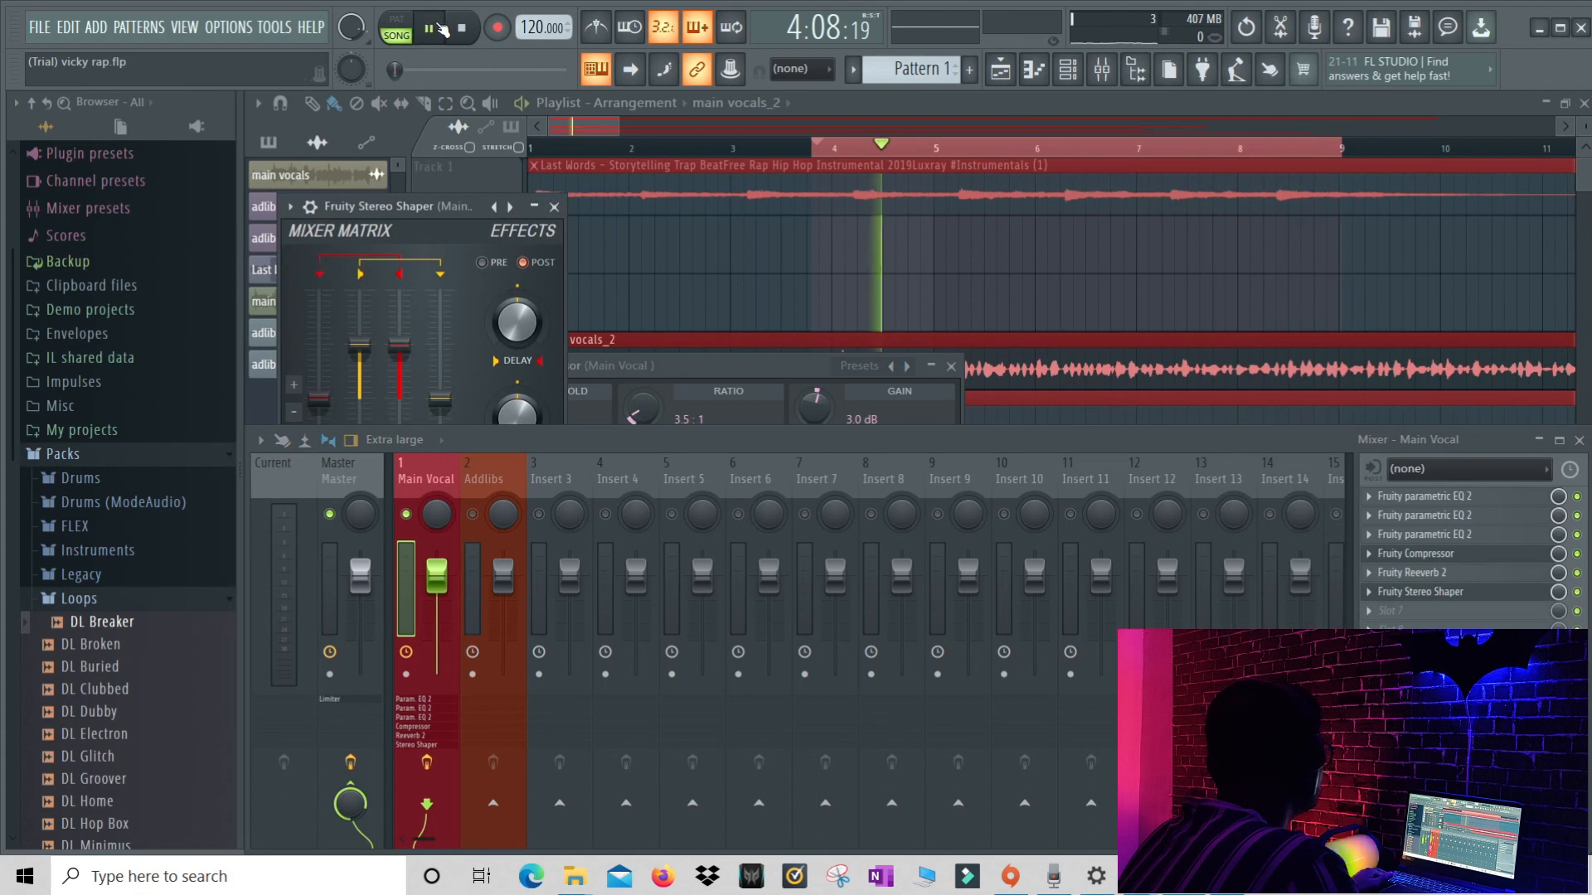
{"action": "left_click", "coordinate": [491, 208]}
{"action": "right_click", "coordinate": [509, 208]}
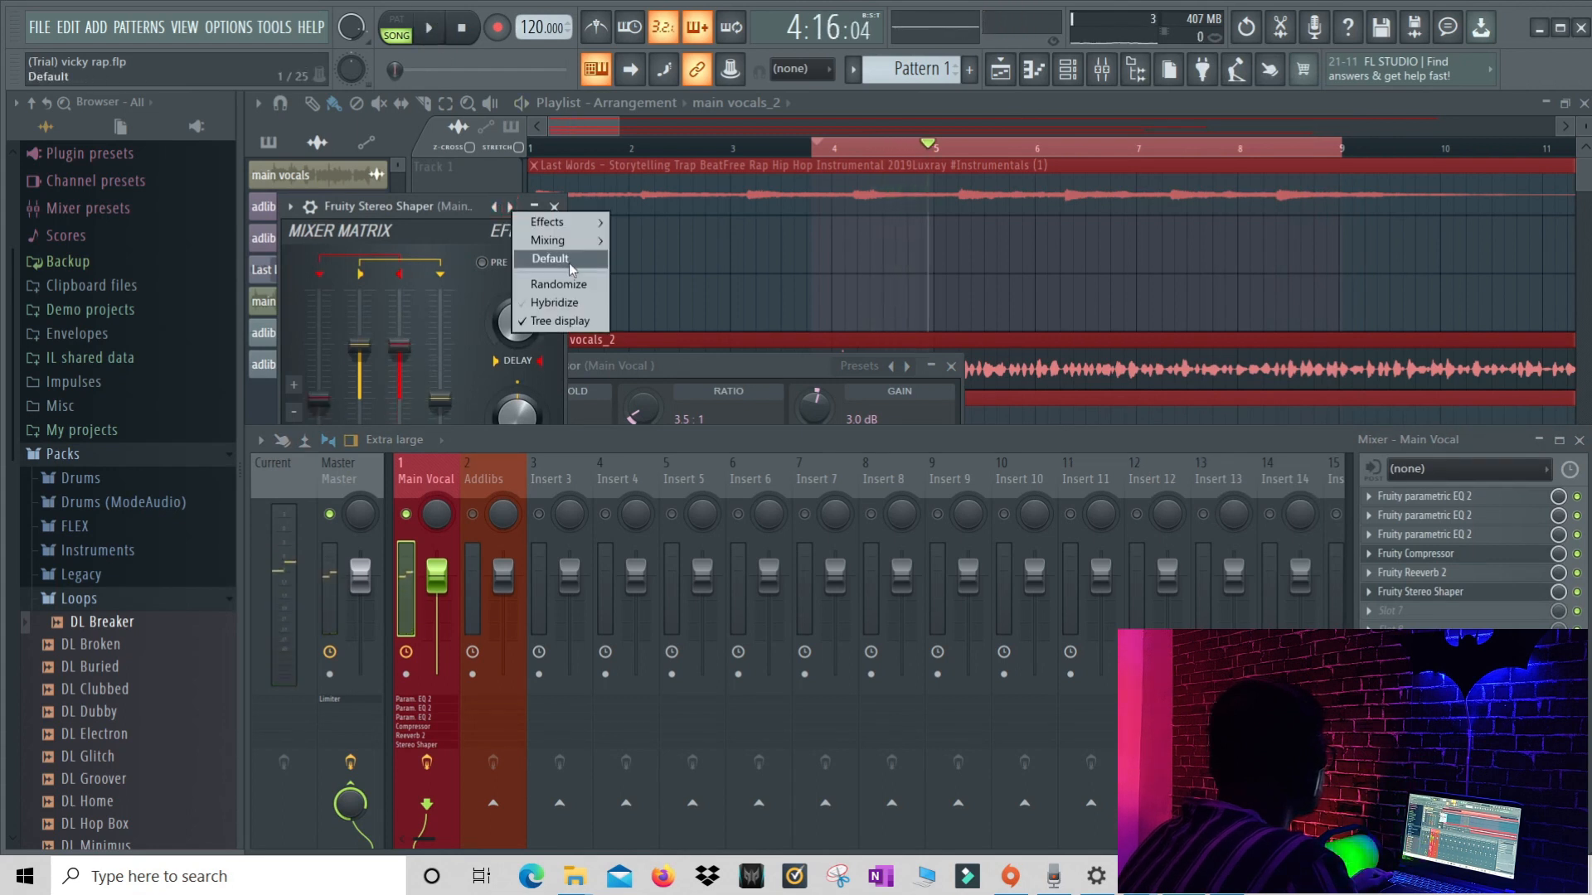
{"action": "mouse_move", "coordinate": [570, 246]}
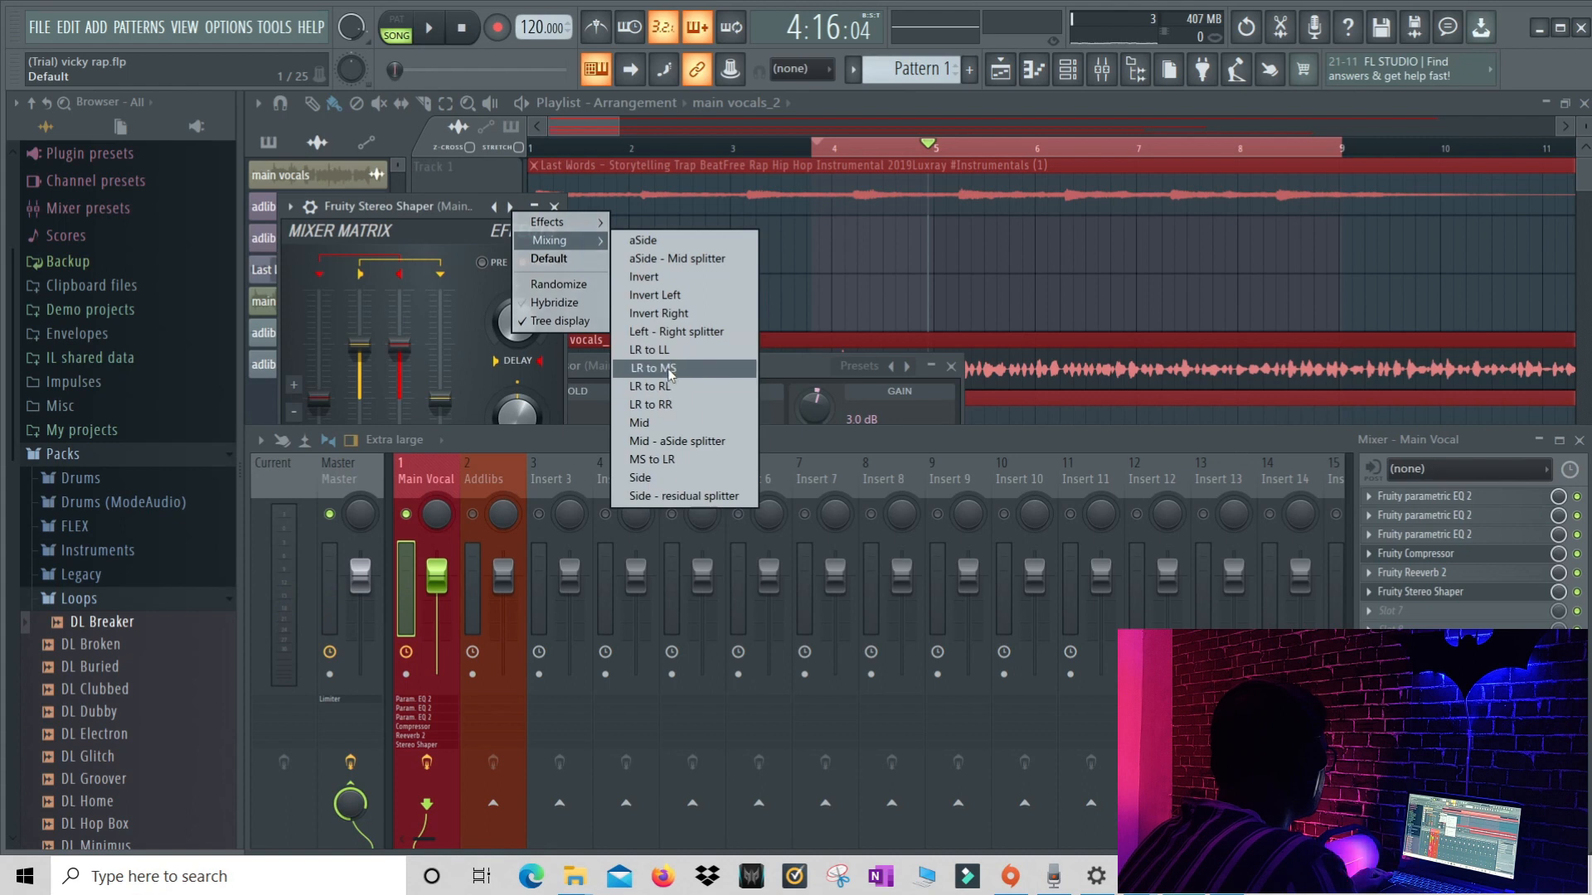
{"action": "left_click", "coordinate": [670, 388]}
{"action": "left_click", "coordinate": [431, 30]}
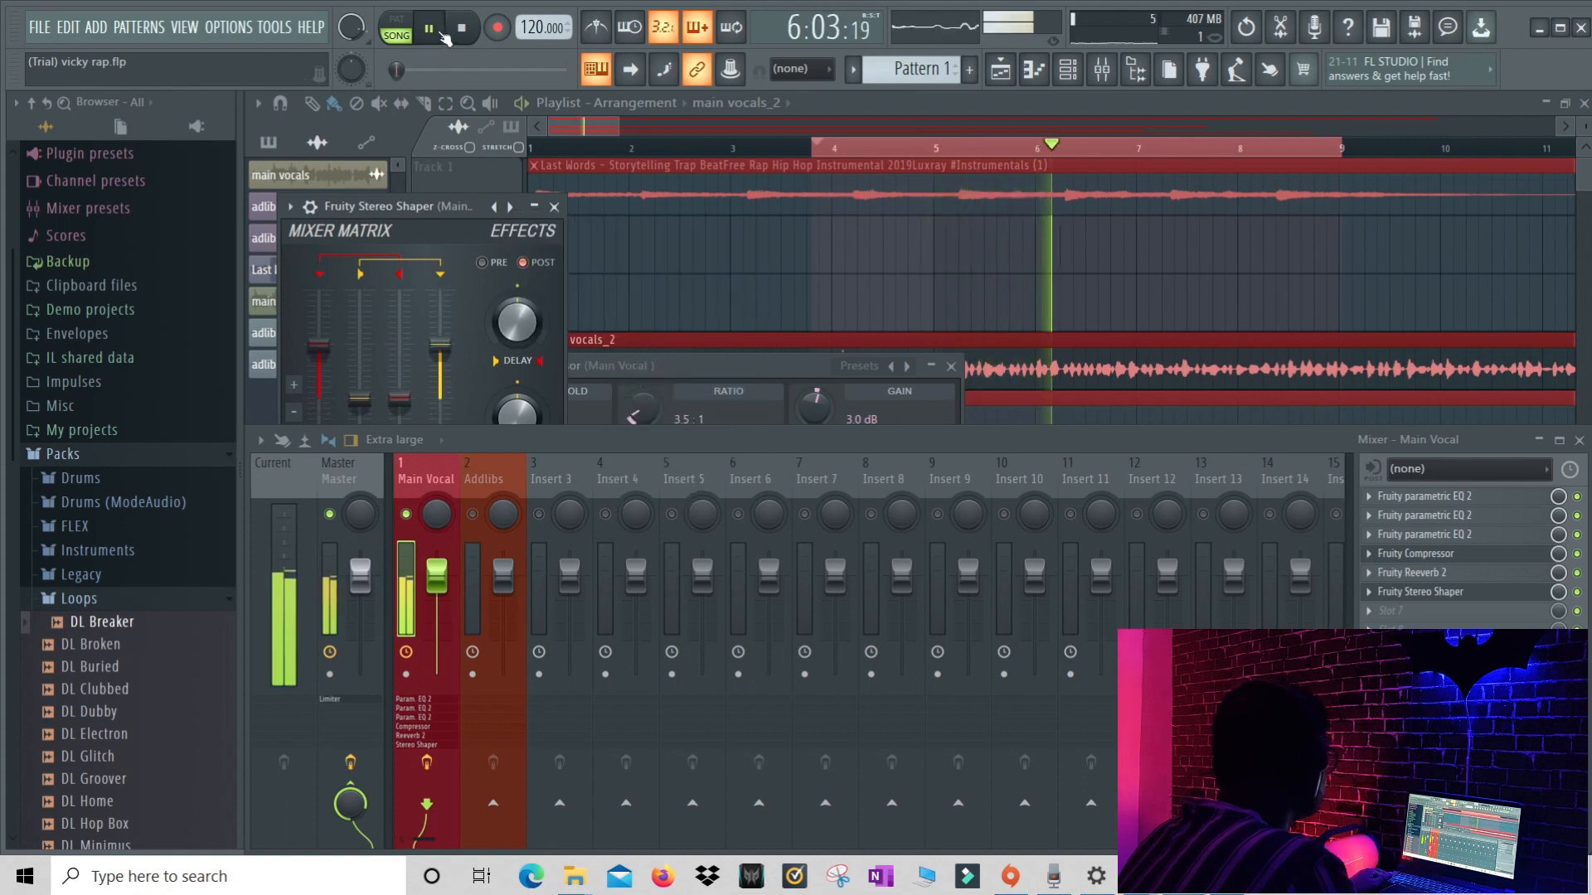
Add Fruity Stereo Enhancer in slot 7 of Main Vocal, adjust its pan slightly, set stereo separation to 33% merged, and close both stereo effects
{"action": "left_click", "coordinate": [1376, 610]}
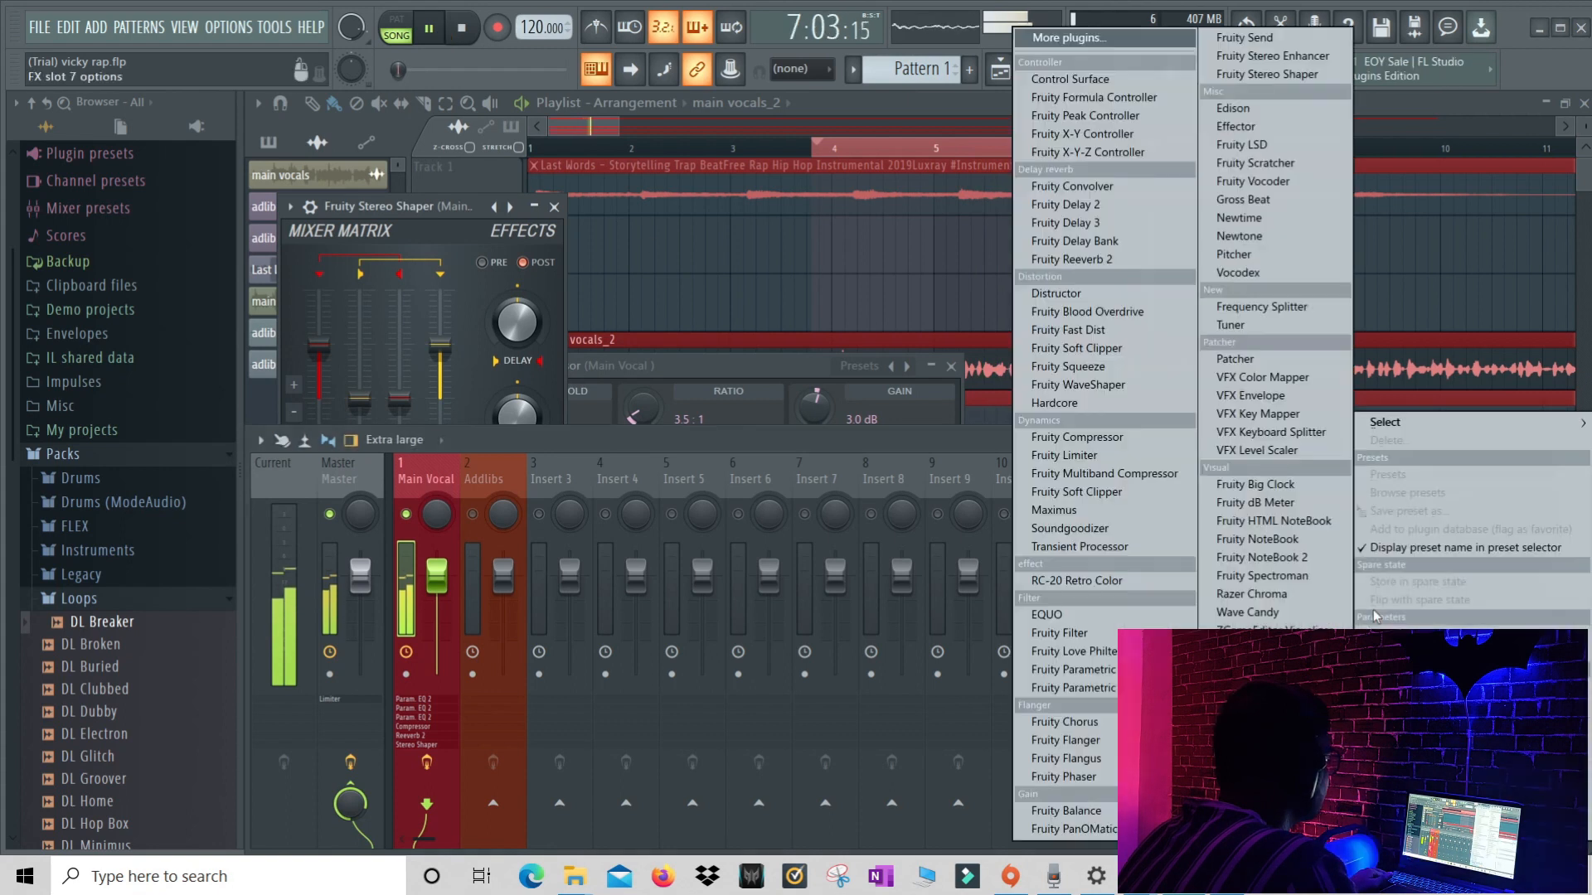
{"action": "left_click", "coordinate": [1272, 55]}
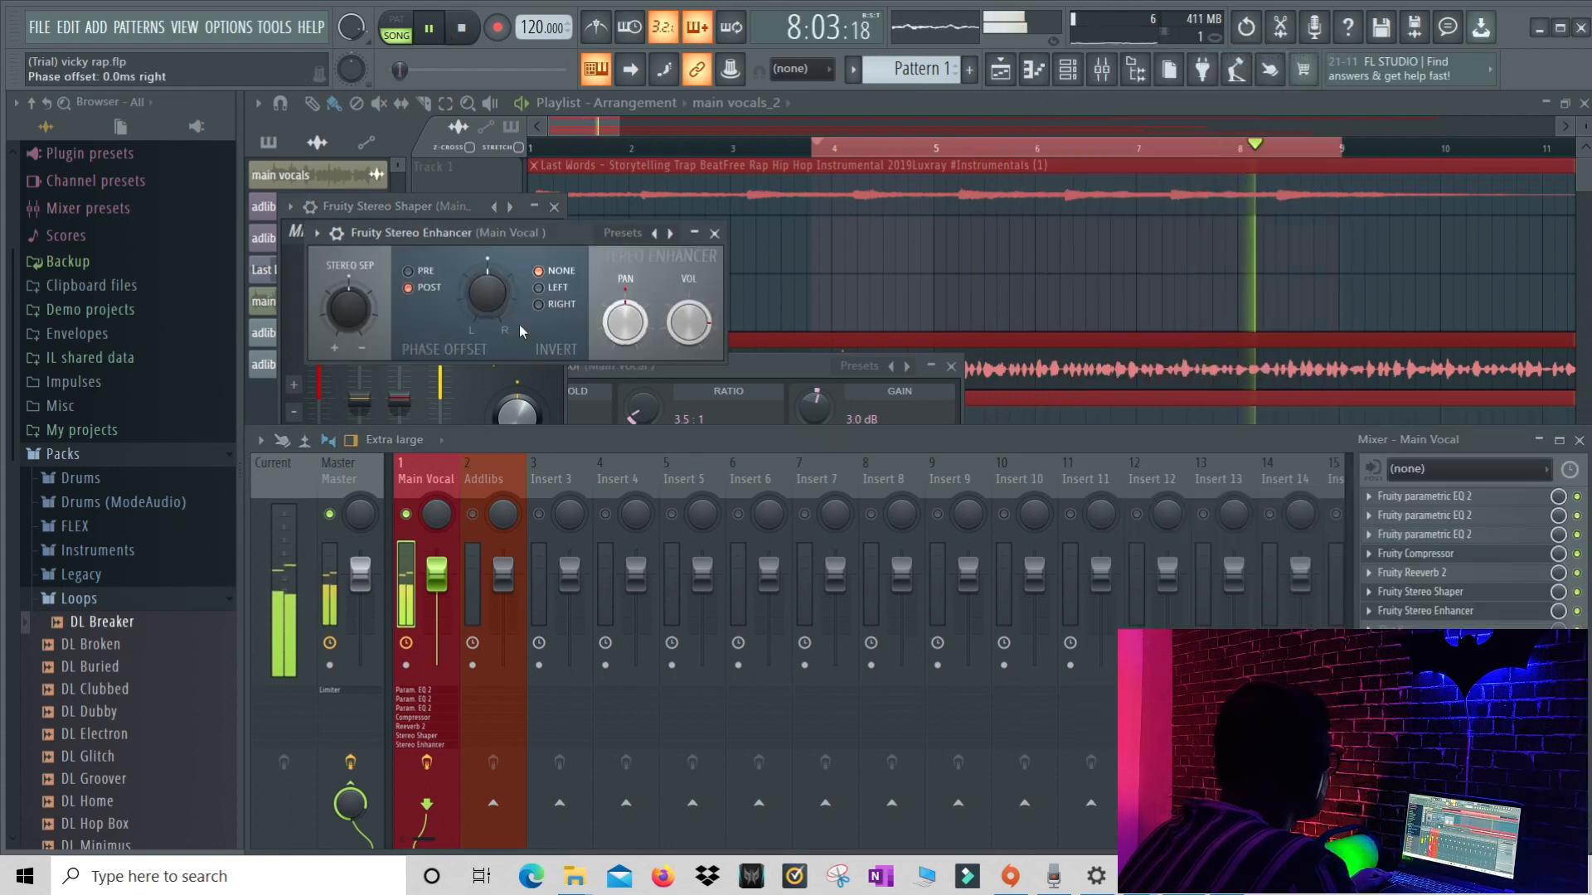
{"action": "left_click_drag", "start_coordinate": [635, 325], "coordinate": [636, 320]}
{"action": "left_click_drag", "start_coordinate": [364, 309], "coordinate": [366, 316]}
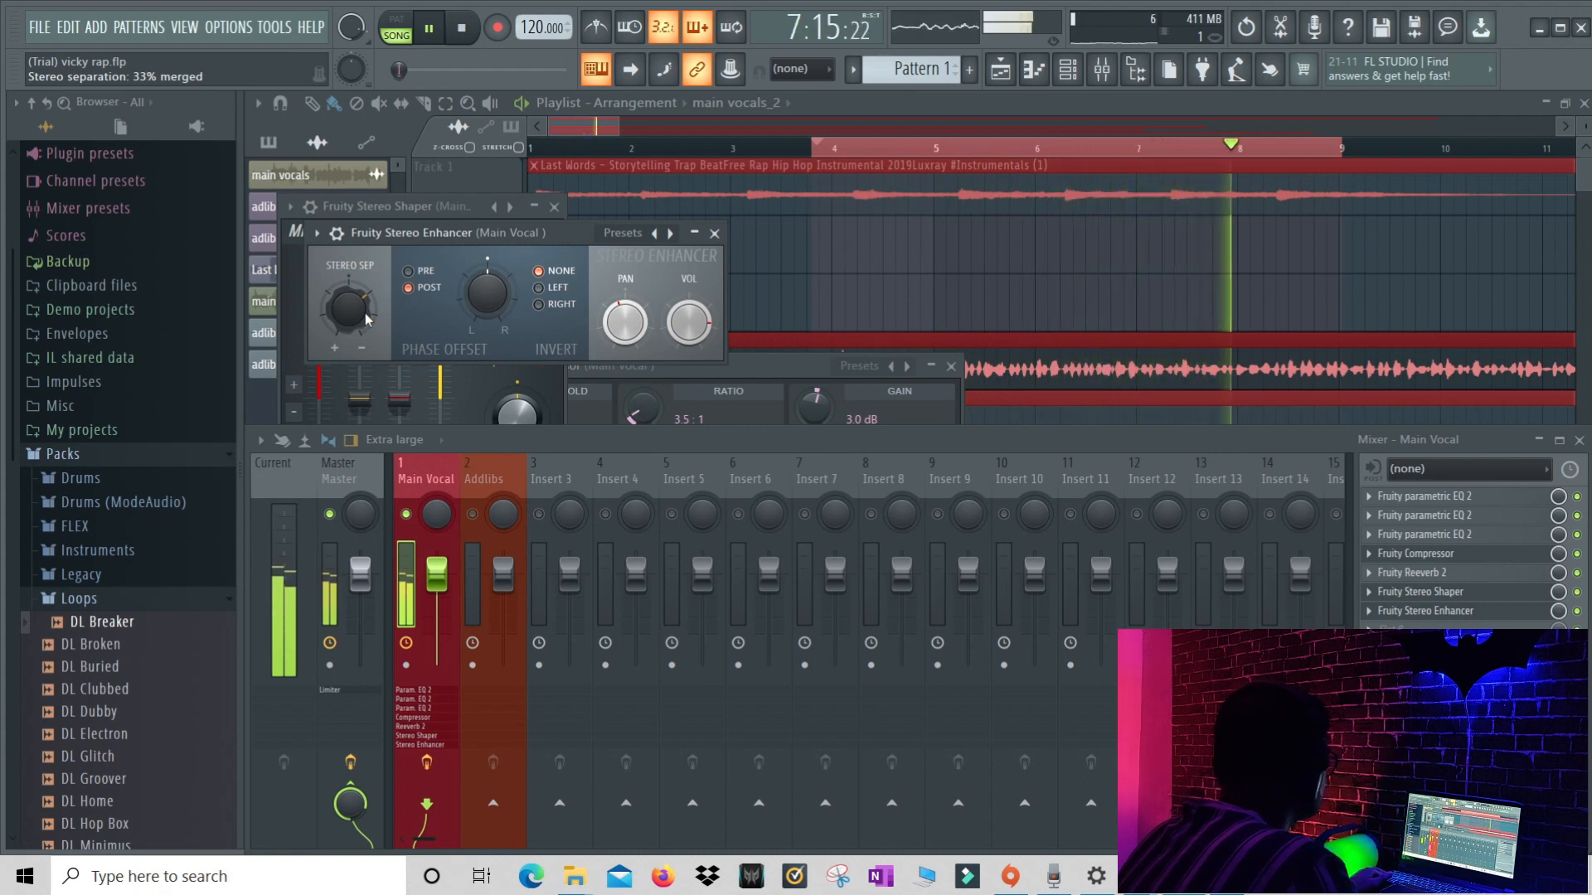
{"action": "left_click", "coordinate": [714, 233]}
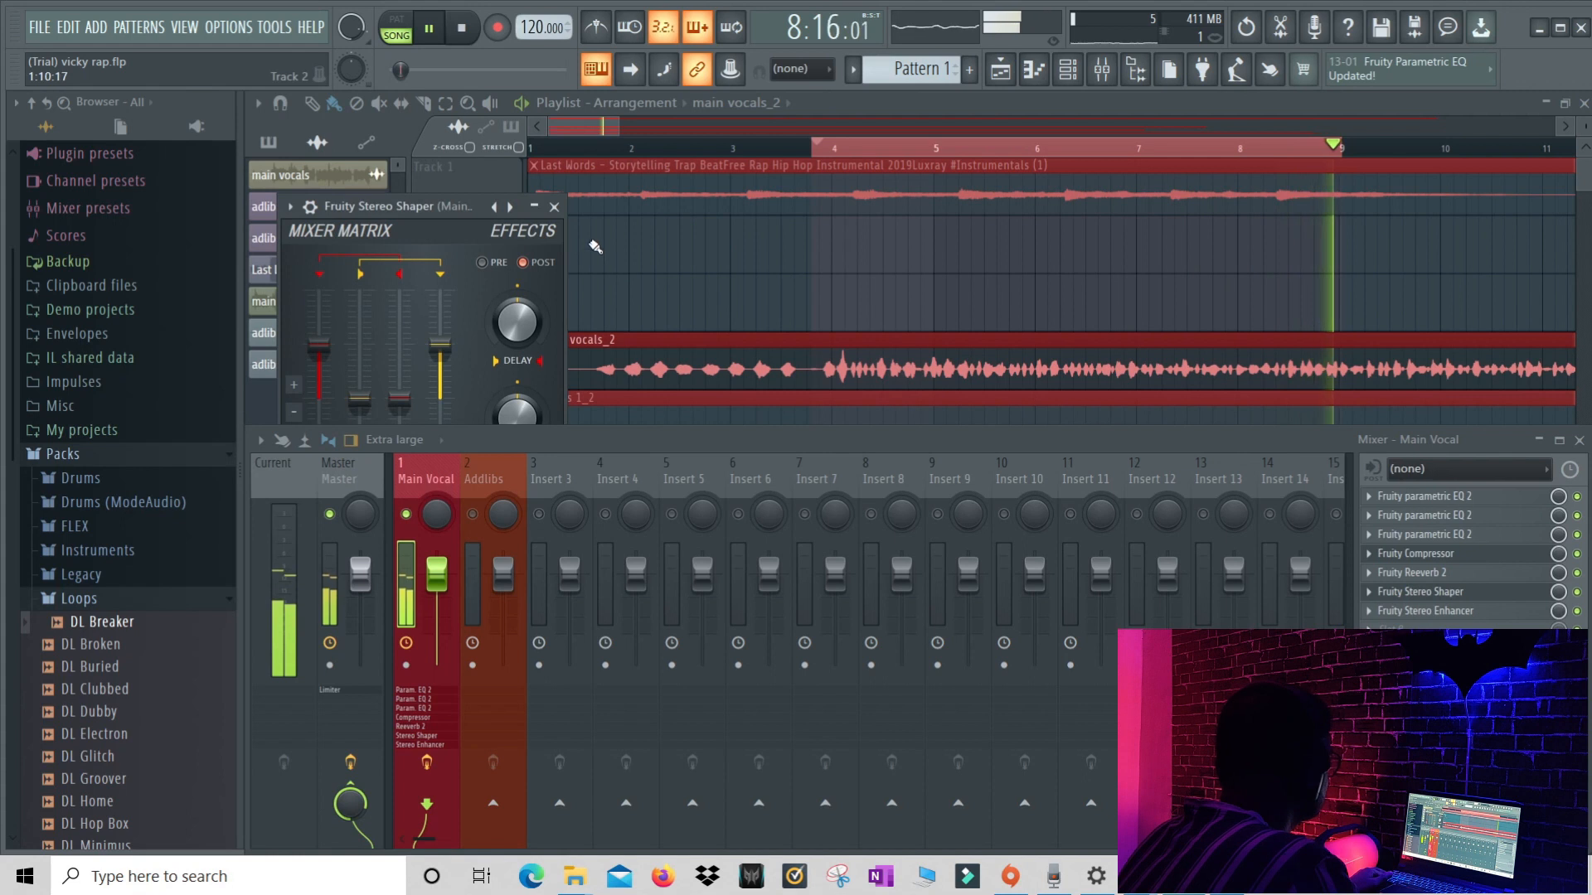
{"action": "left_click", "coordinate": [553, 207]}
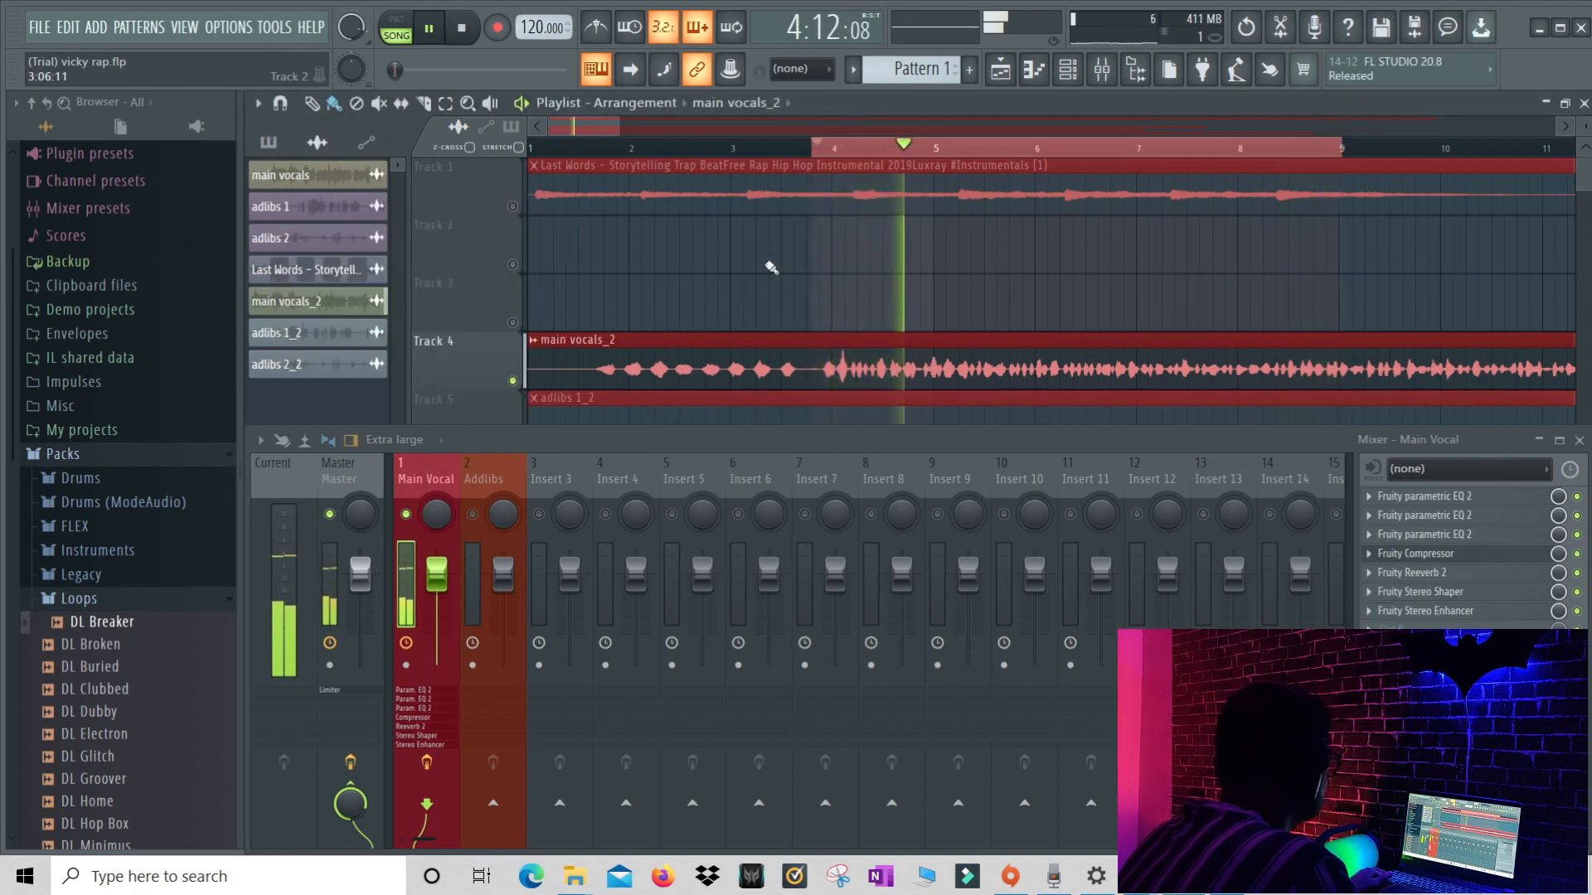
Listen to the processed vocal again, pause playback and hide the mixer
{"action": "left_click", "coordinate": [431, 29]}
{"action": "left_click", "coordinate": [434, 30]}
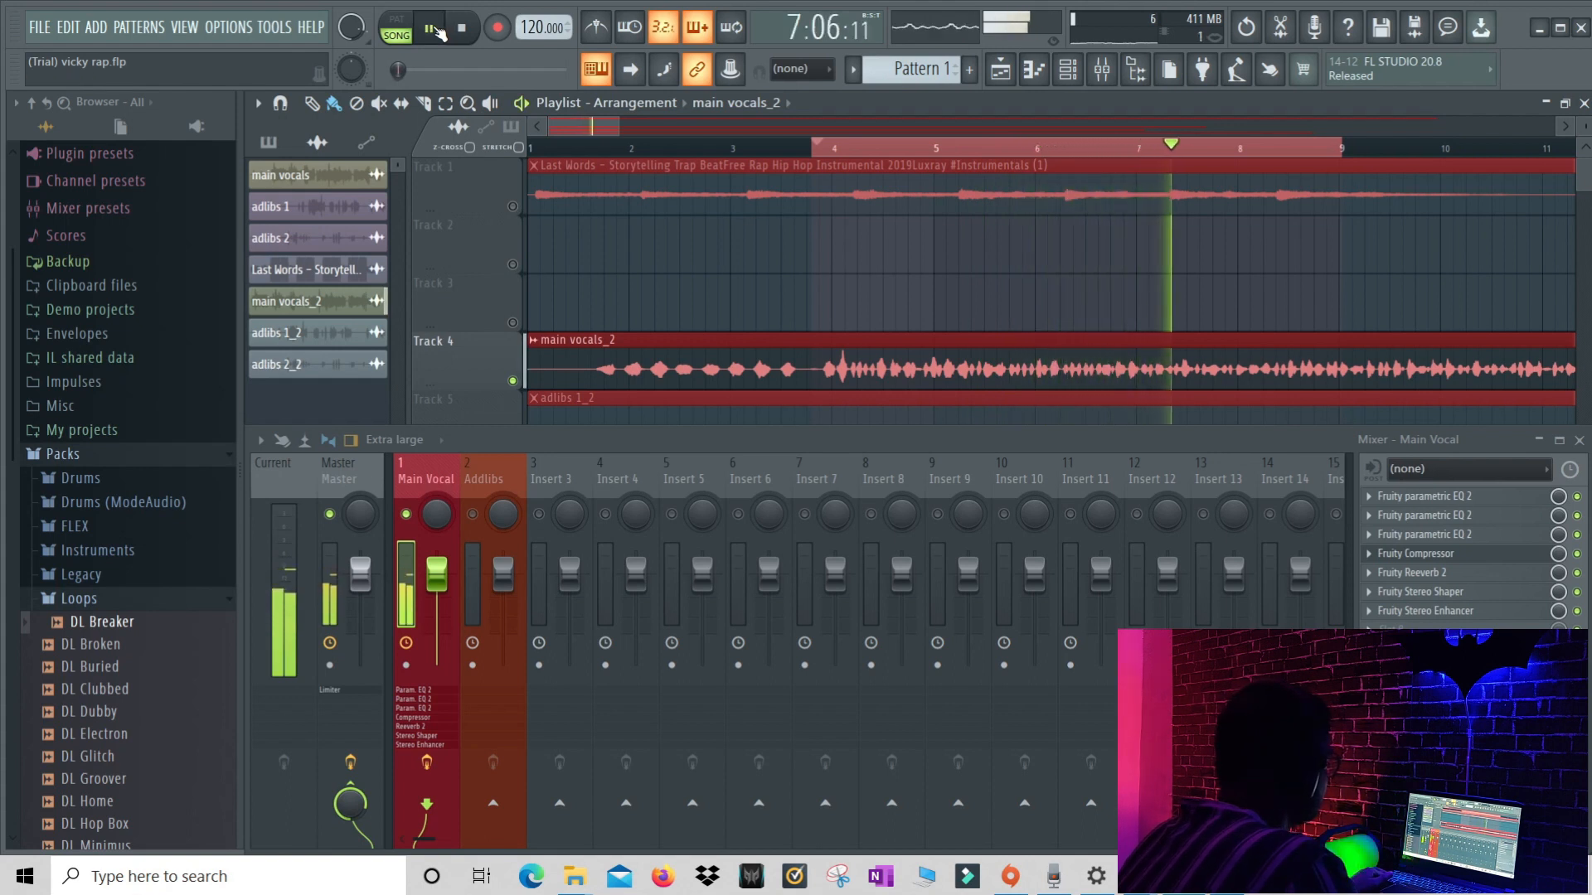
{"action": "left_click", "coordinate": [434, 29]}
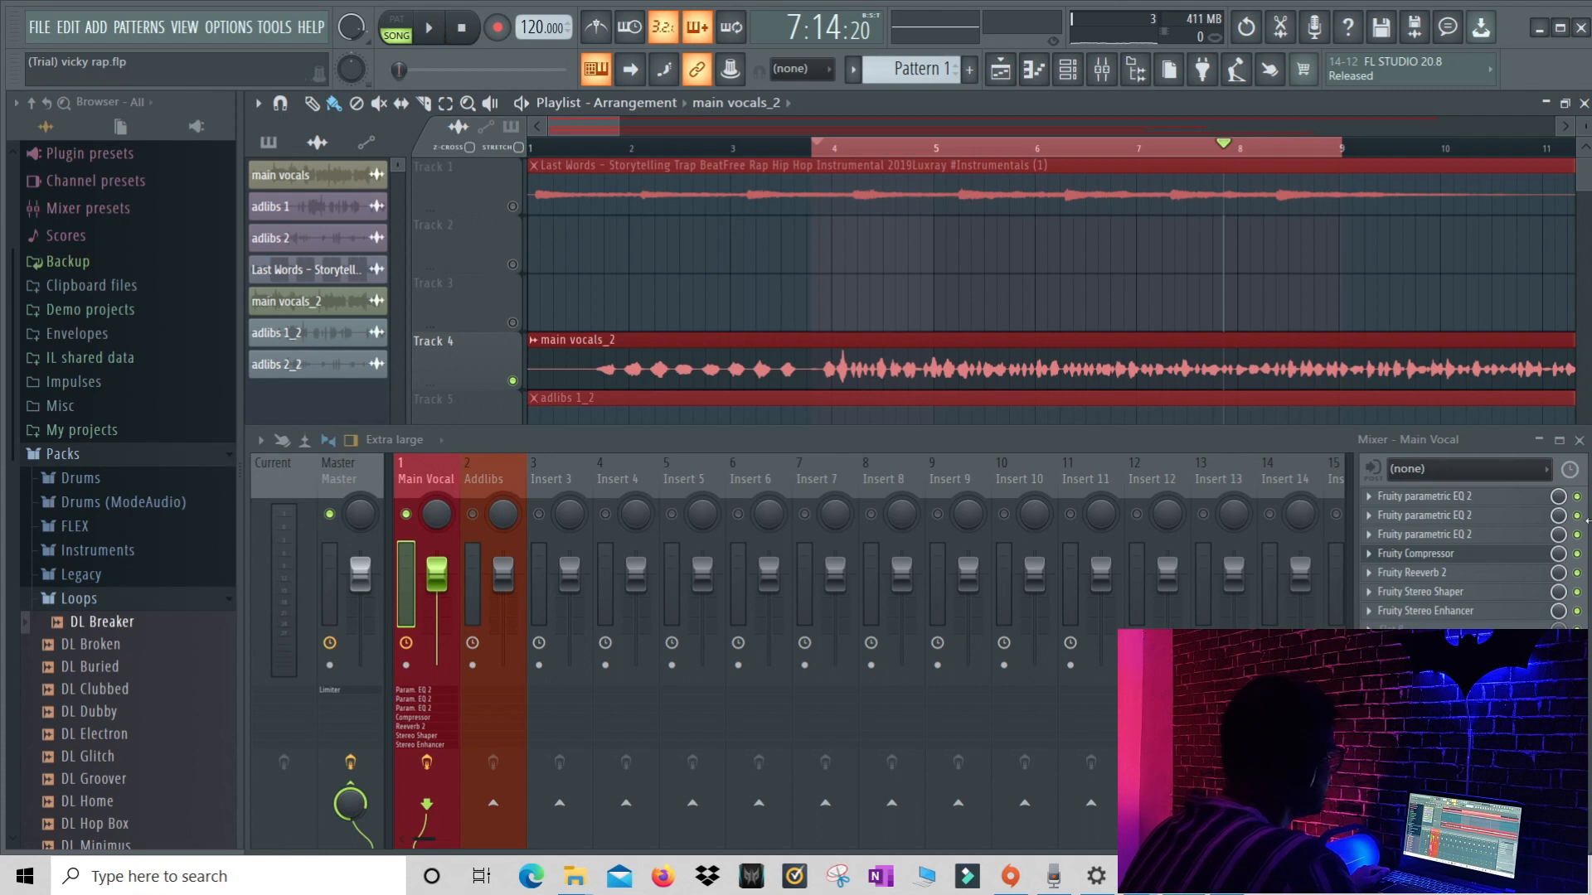
{"action": "left_click", "coordinate": [1580, 442]}
{"action": "scroll", "coordinate": [1053, 419], "scroll_direction": "up", "scroll_amount": 5}
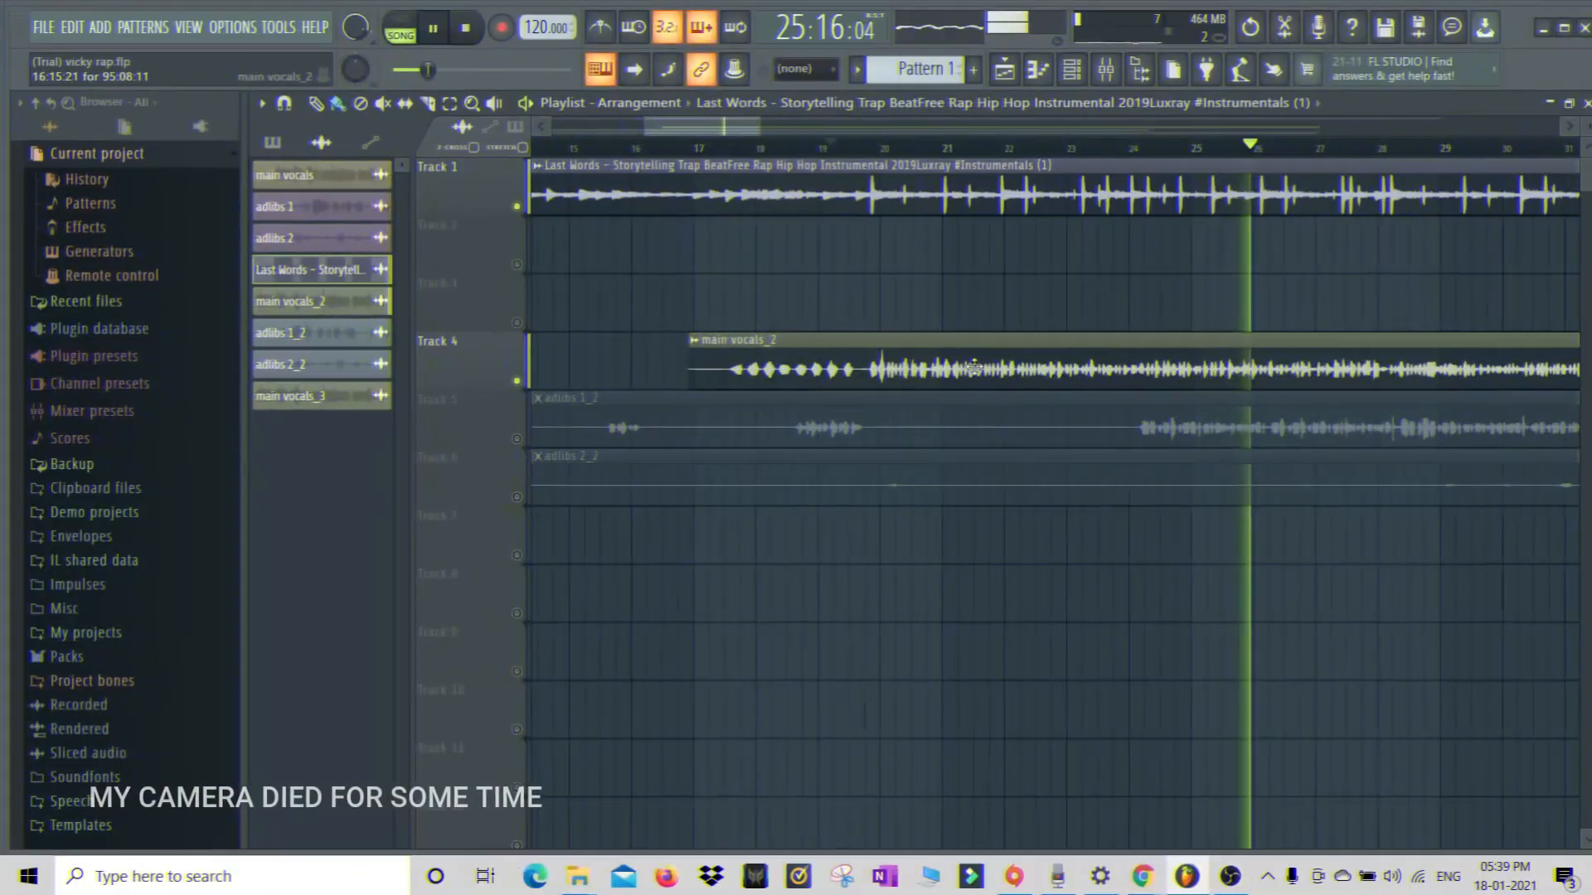
Pause playback, show the mixer and open the name, color and icon settings of track Insert 4
{"action": "key", "text": "space"}
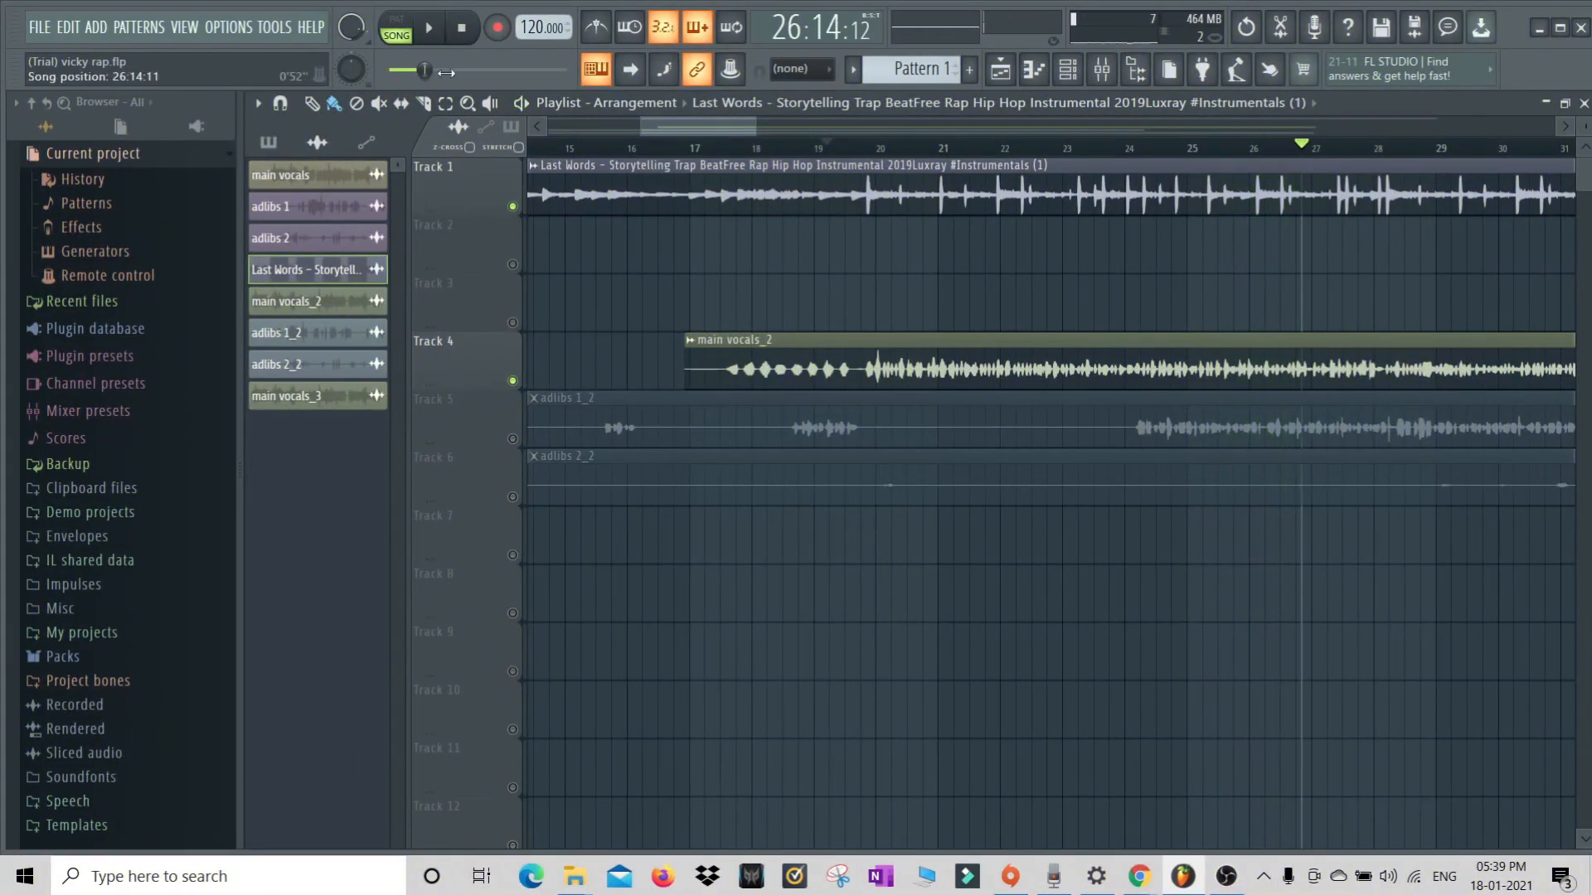
{"action": "double_click", "coordinate": [1028, 371]}
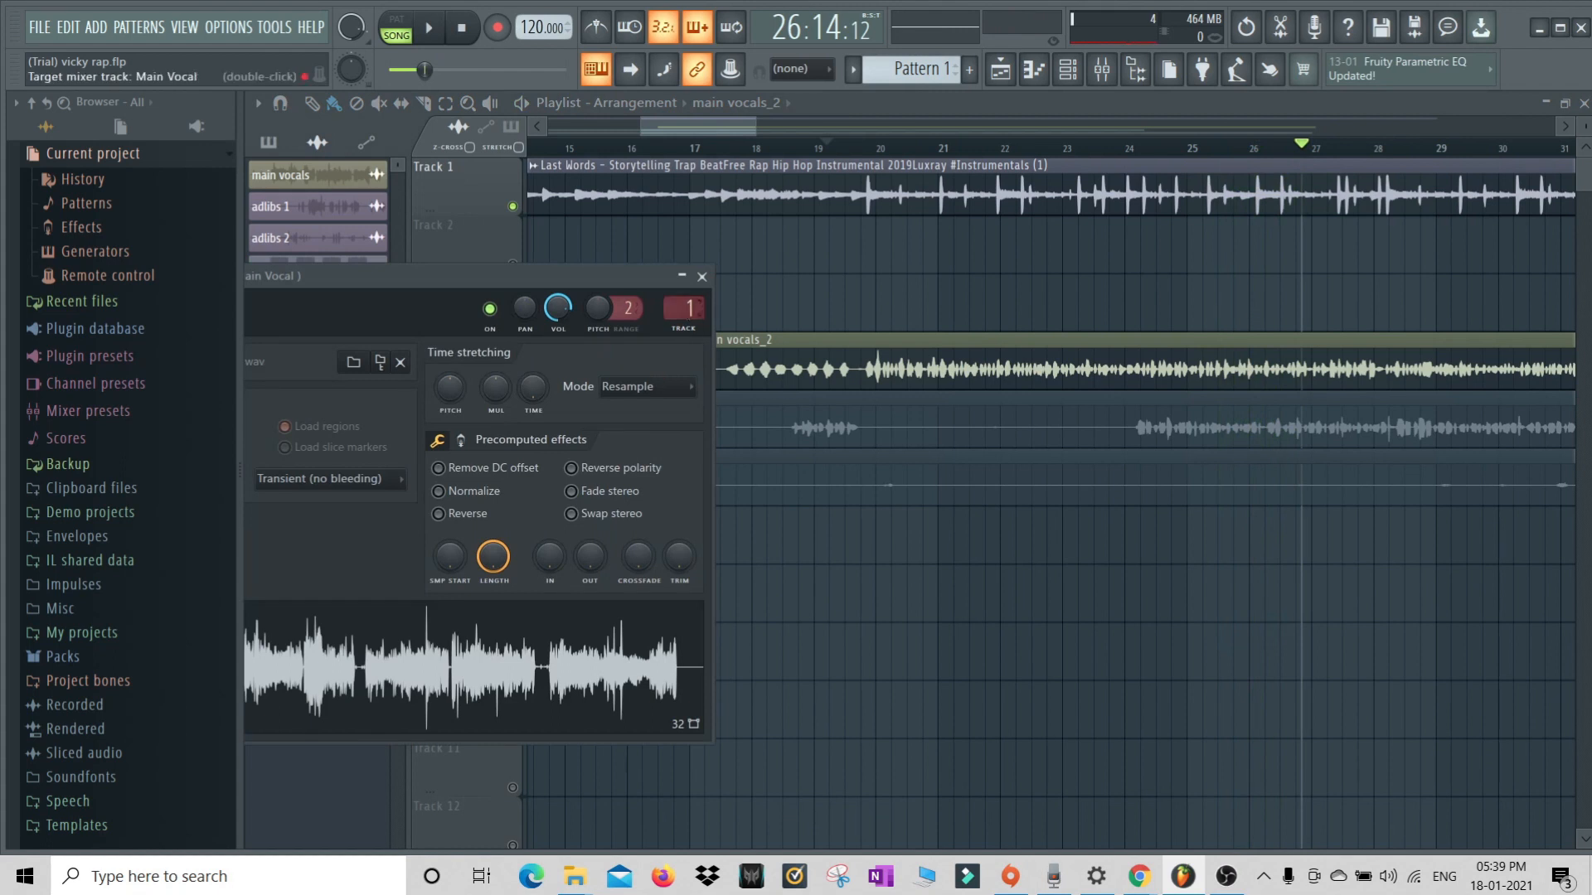
{"action": "key", "text": "F9"}
{"action": "left_click", "coordinate": [632, 481]}
{"action": "right_click", "coordinate": [630, 481]}
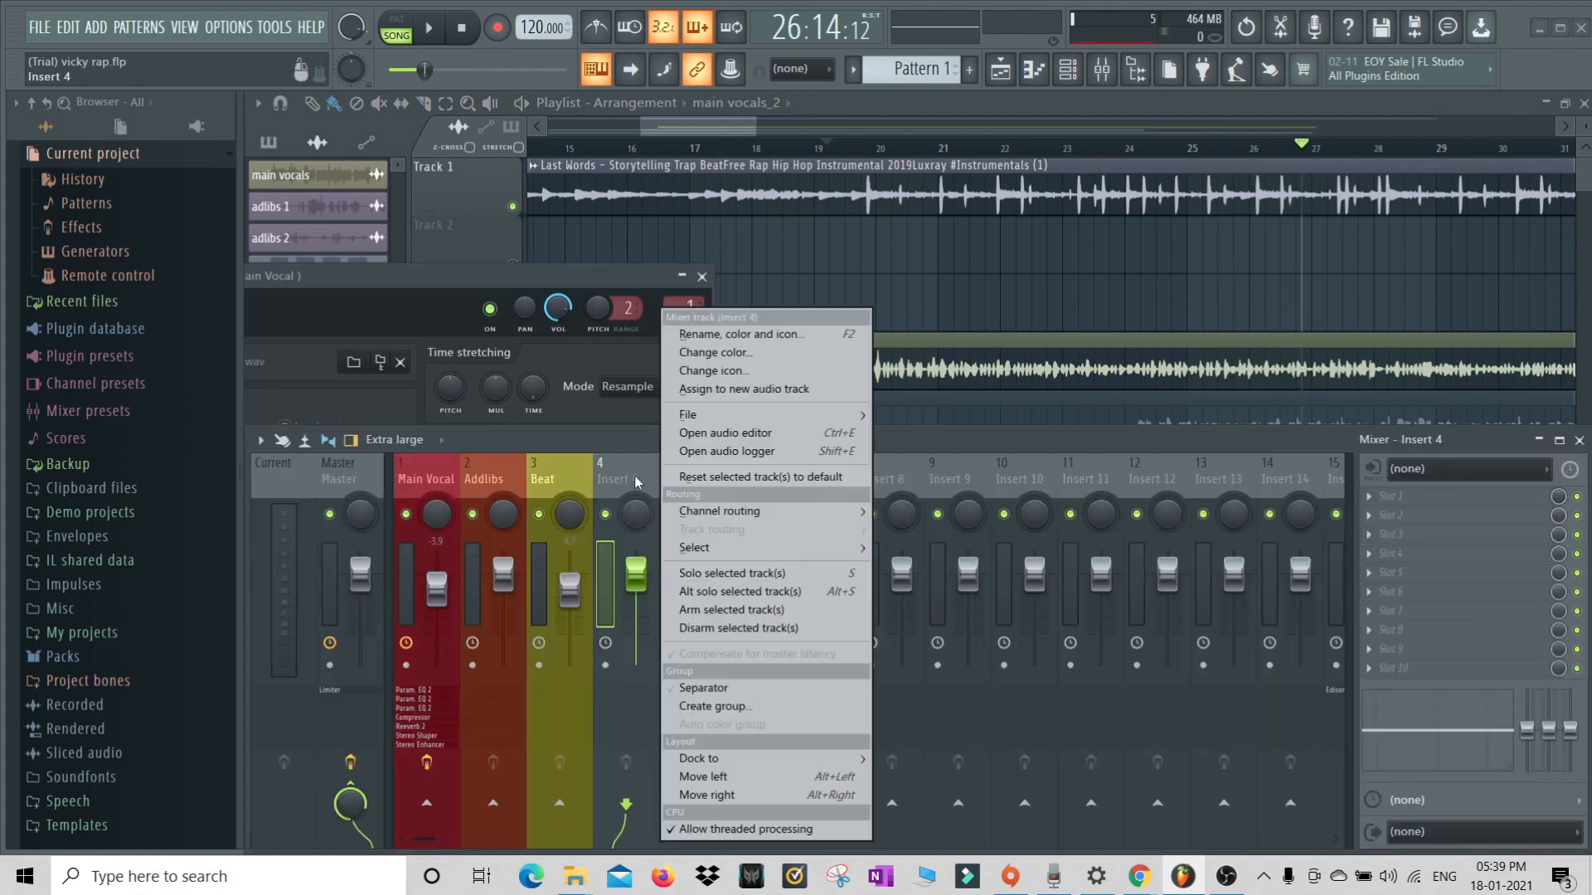
{"action": "left_click", "coordinate": [746, 335]}
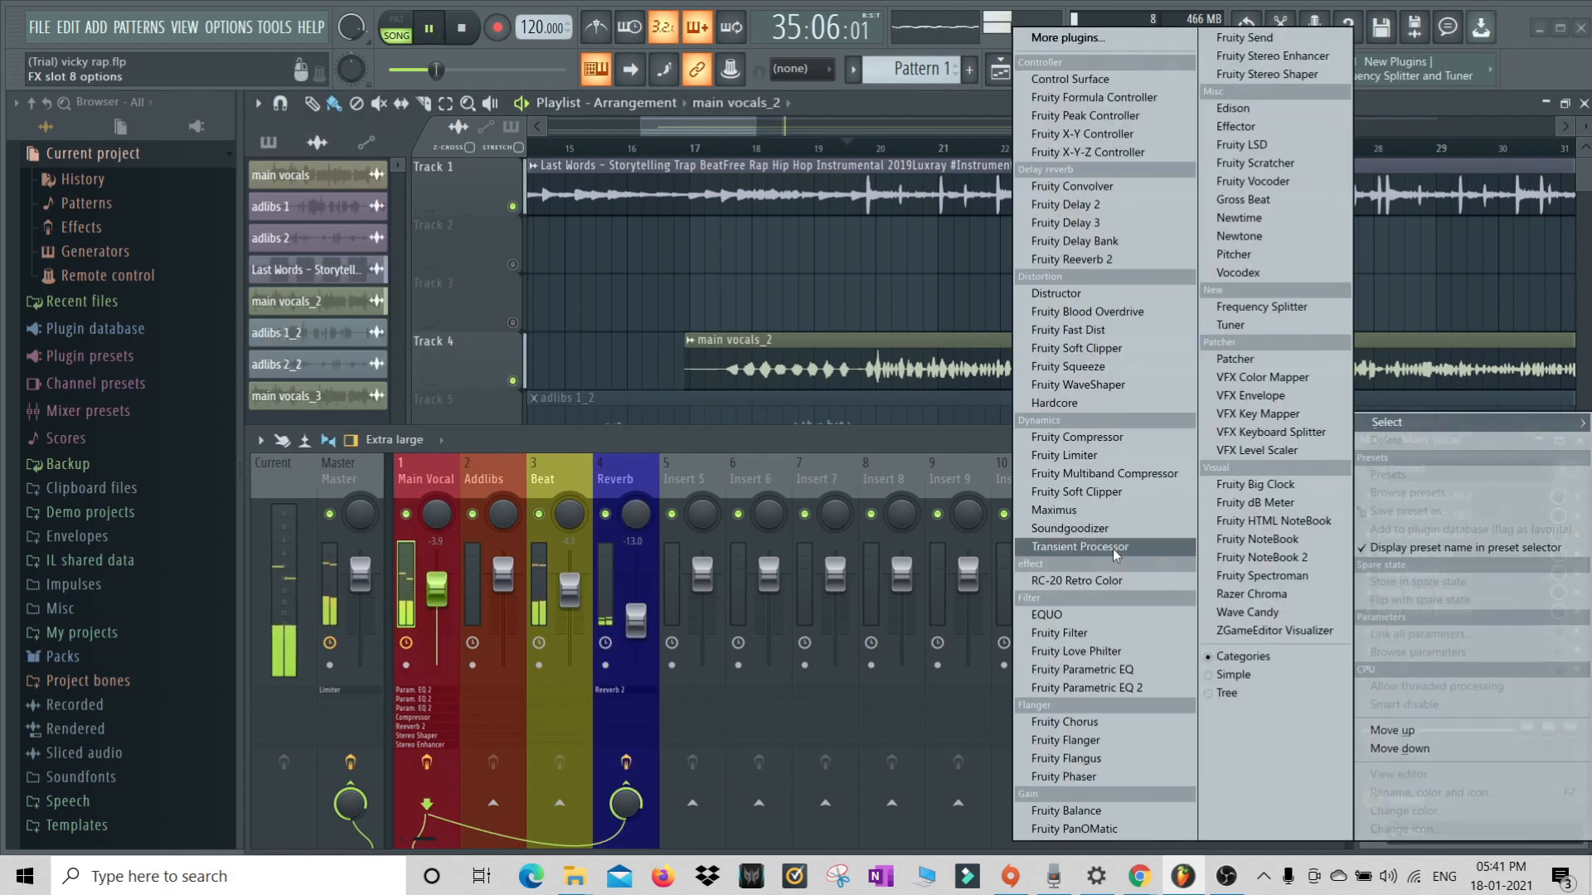
Add Soundgoodizer in slot 8 of the Main Vocal track, lower its amount to a small setting during playback, pause and recheck it
{"action": "left_click", "coordinate": [1116, 528]}
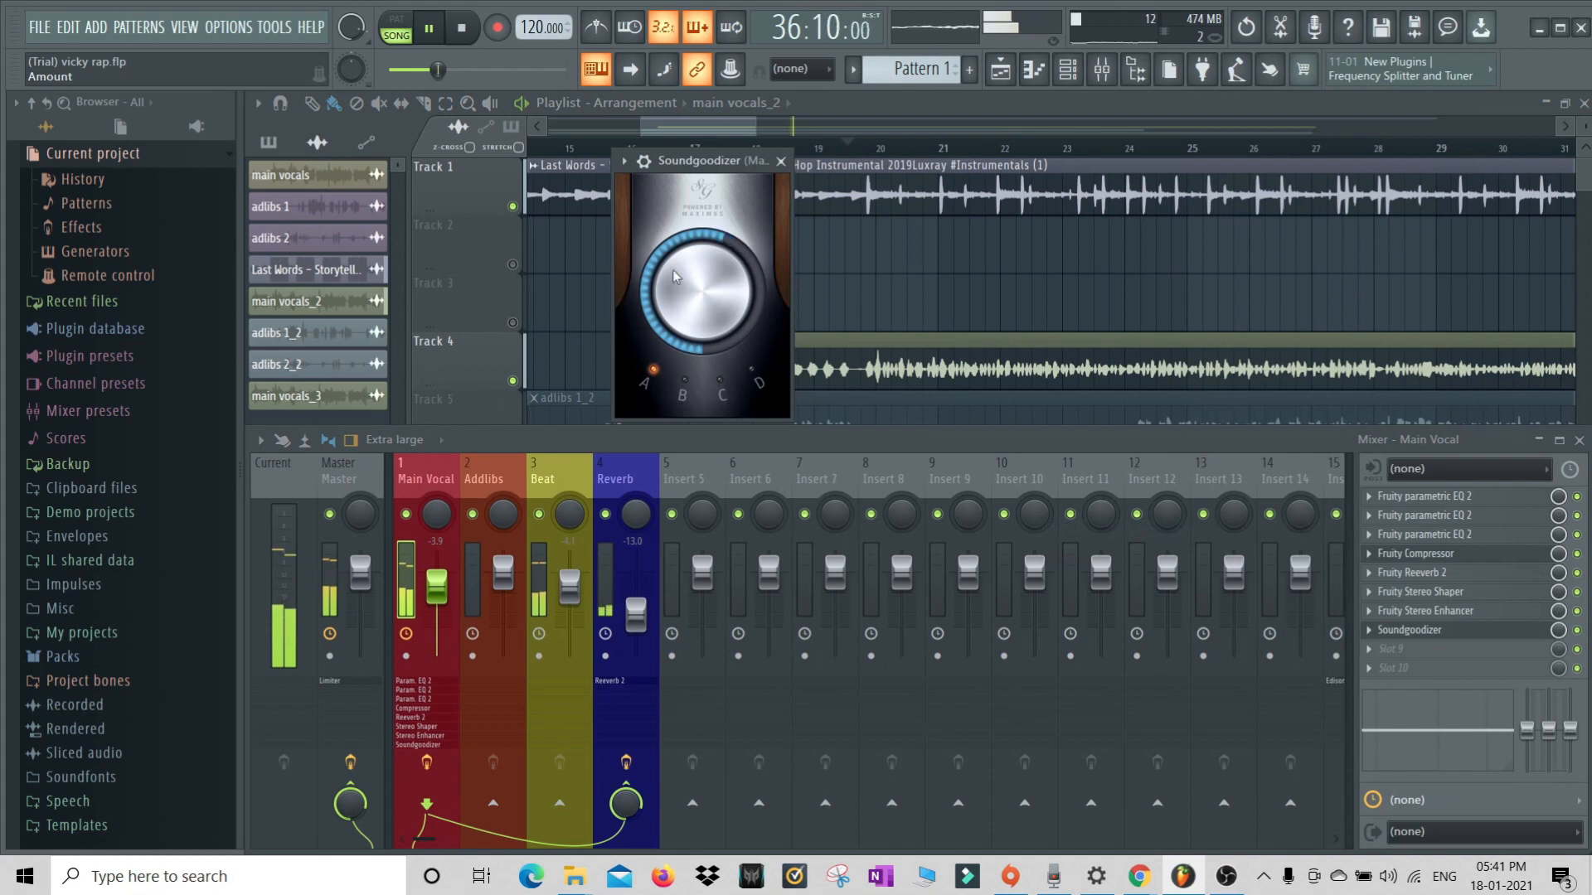
{"action": "left_click_drag", "start_coordinate": [669, 286], "coordinate": [672, 290]}
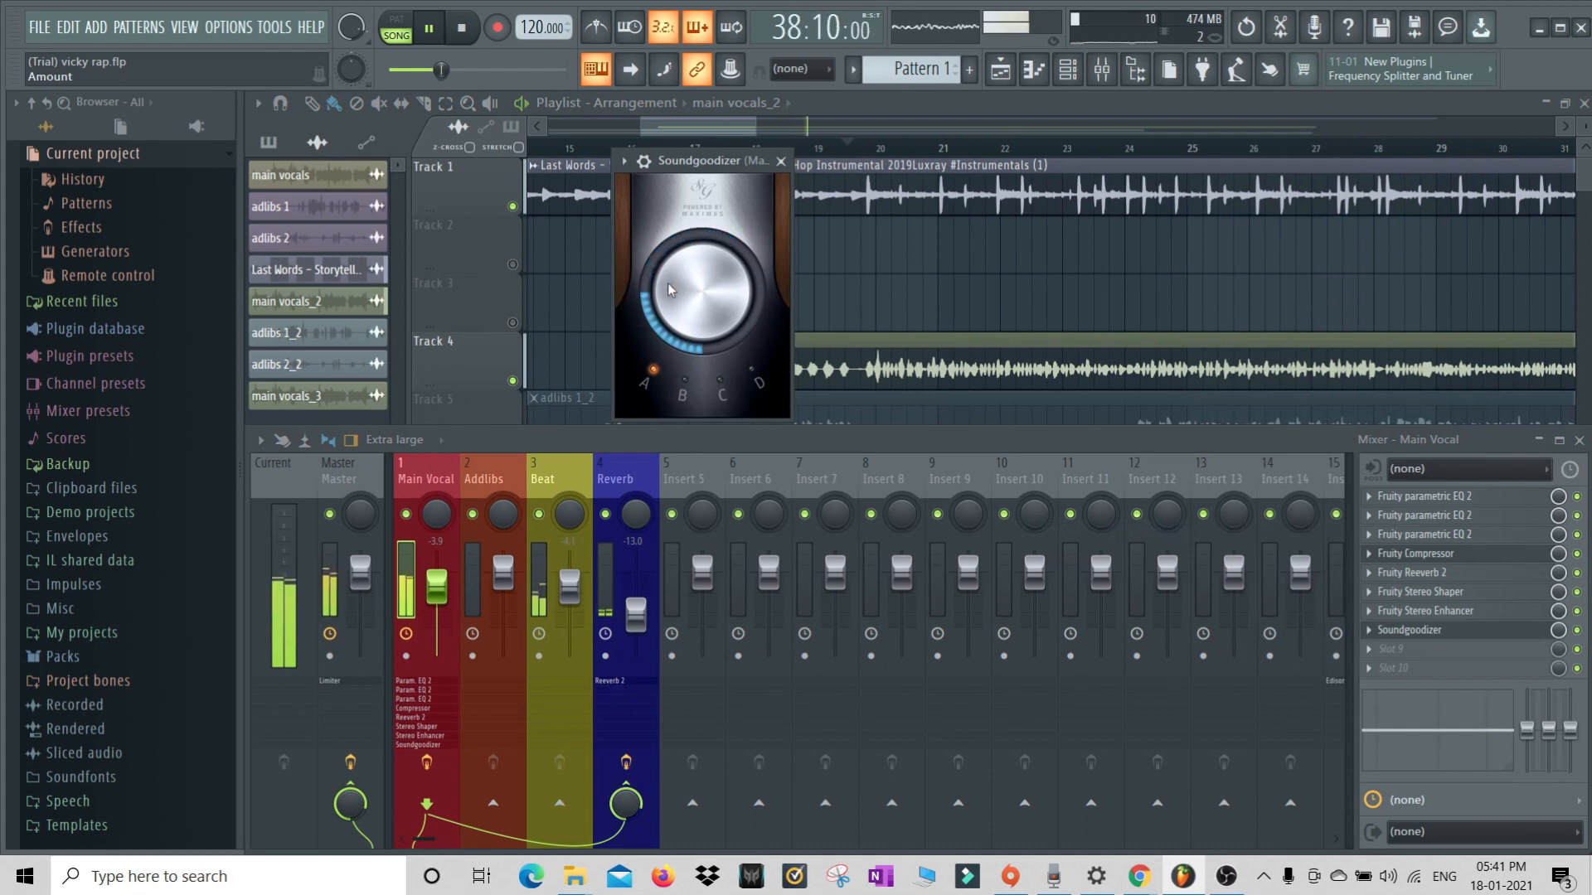
{"action": "scroll", "coordinate": [670, 283], "scroll_direction": "down", "scroll_amount": 3}
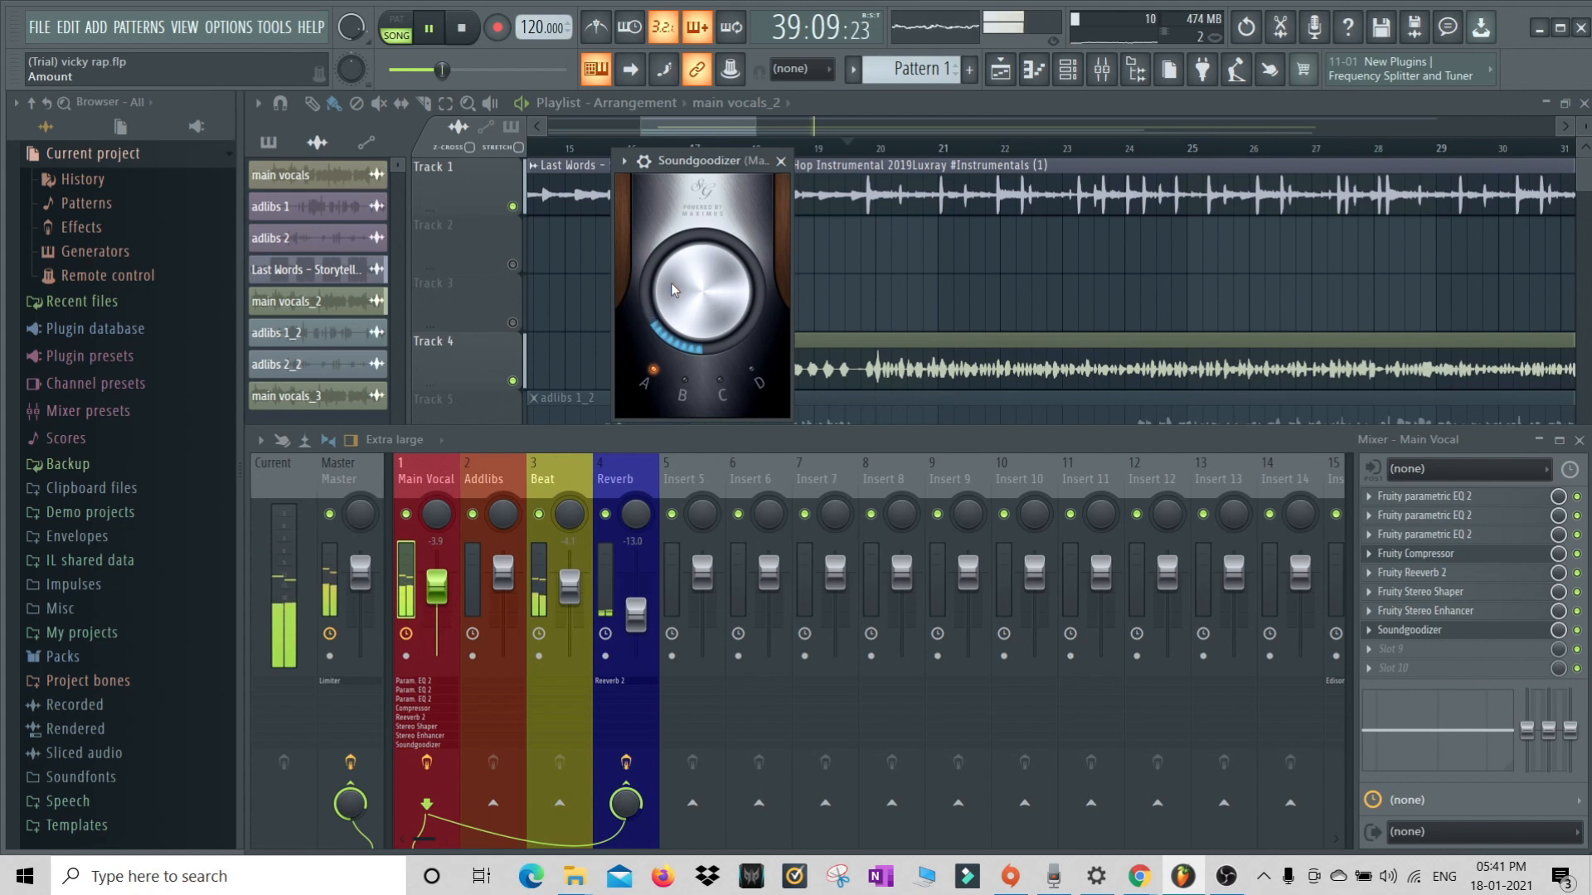
{"action": "left_click", "coordinate": [780, 160]}
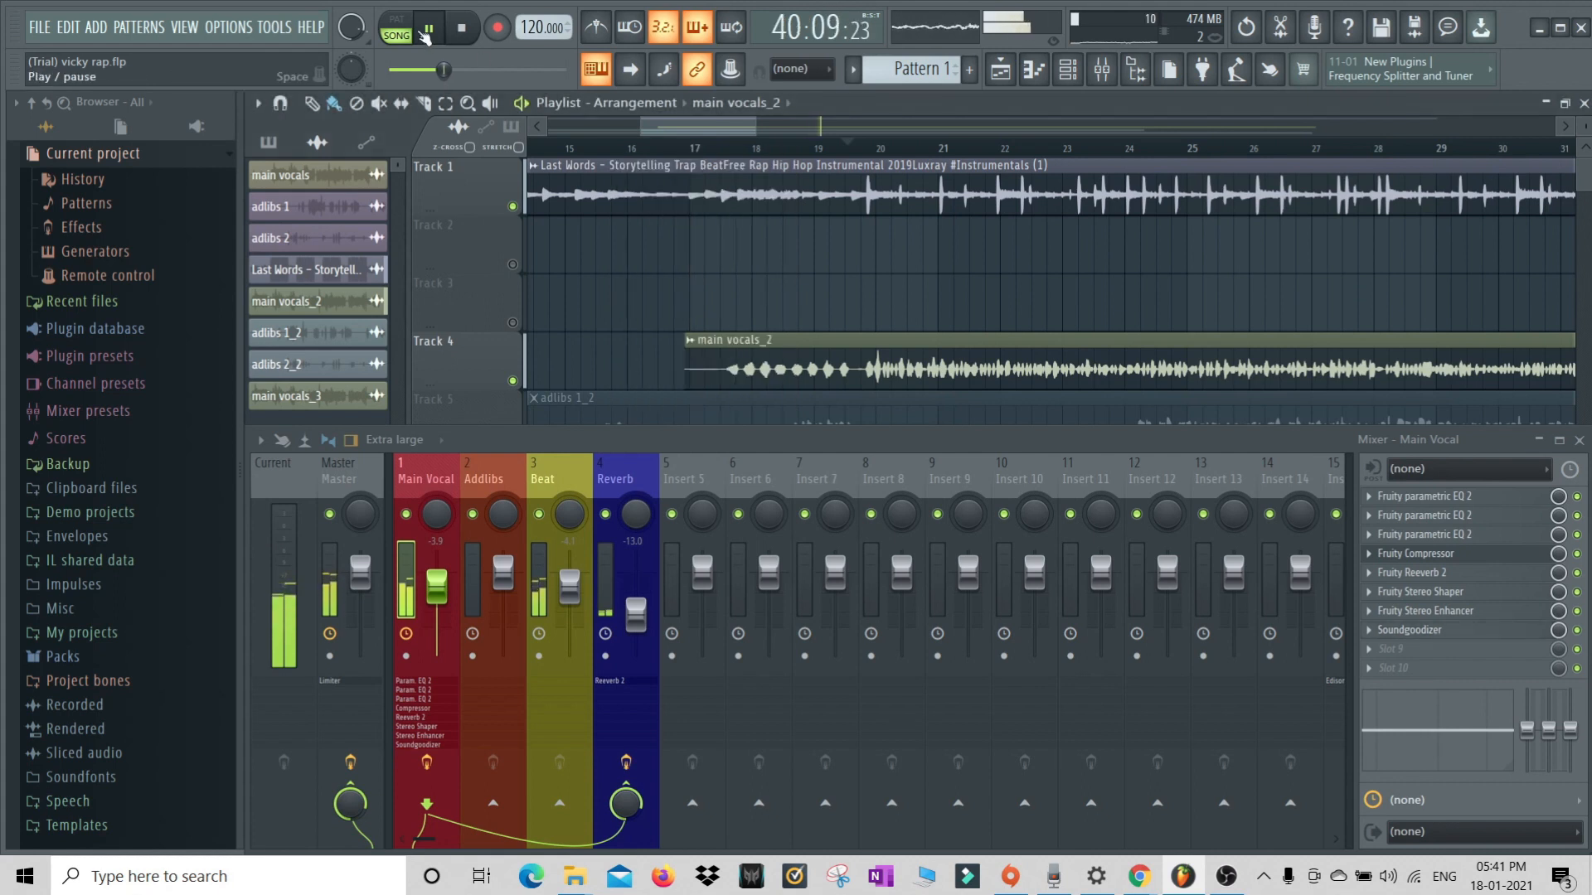
{"action": "key", "text": "space"}
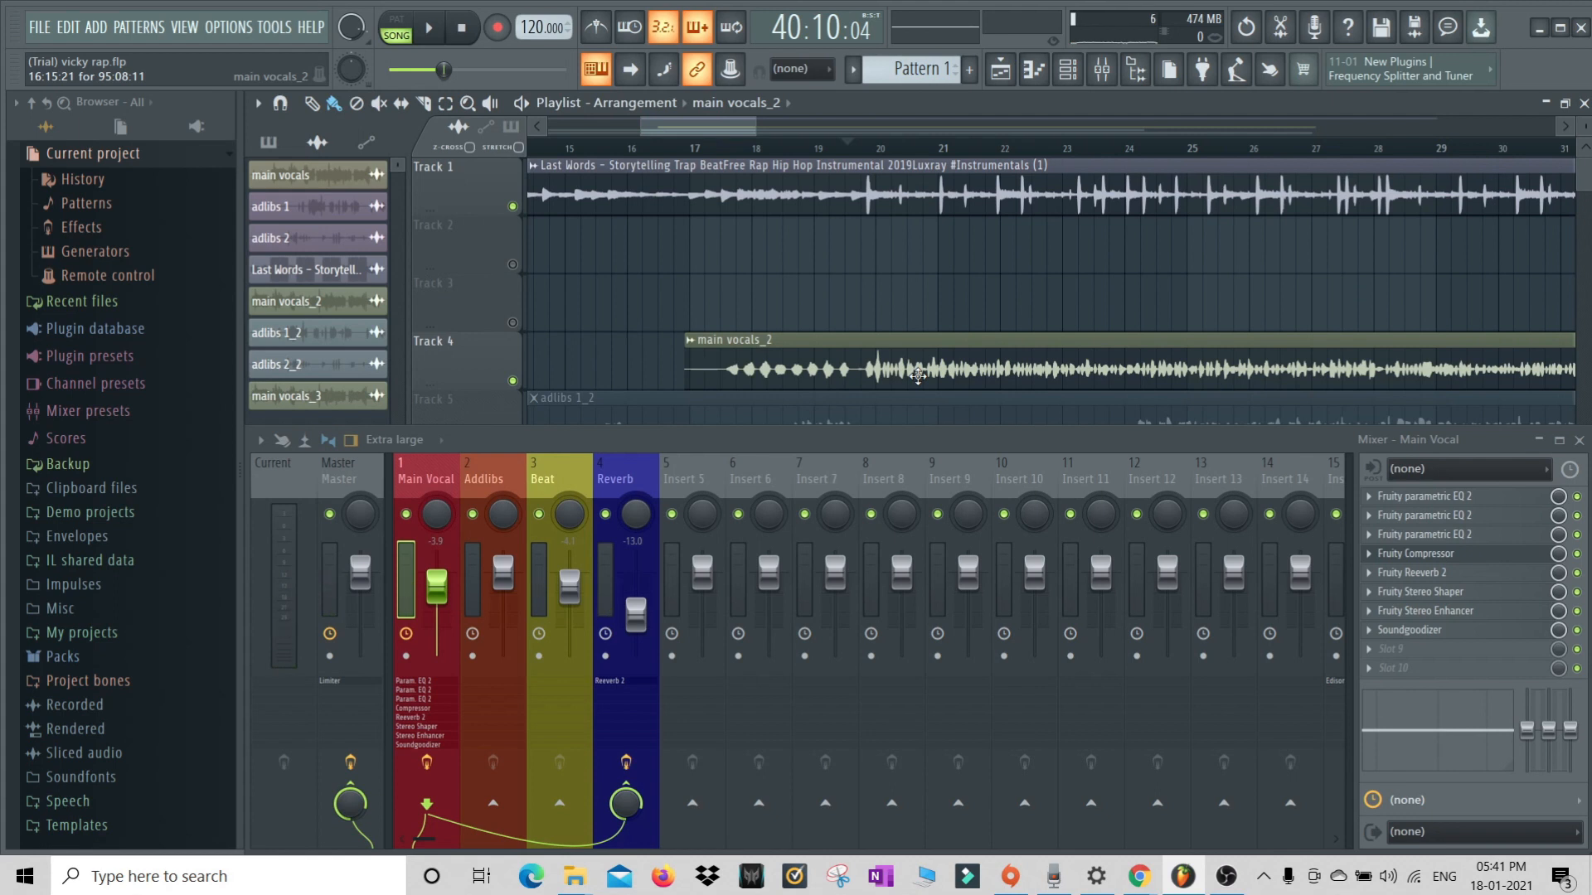
{"action": "left_click", "coordinate": [1422, 632]}
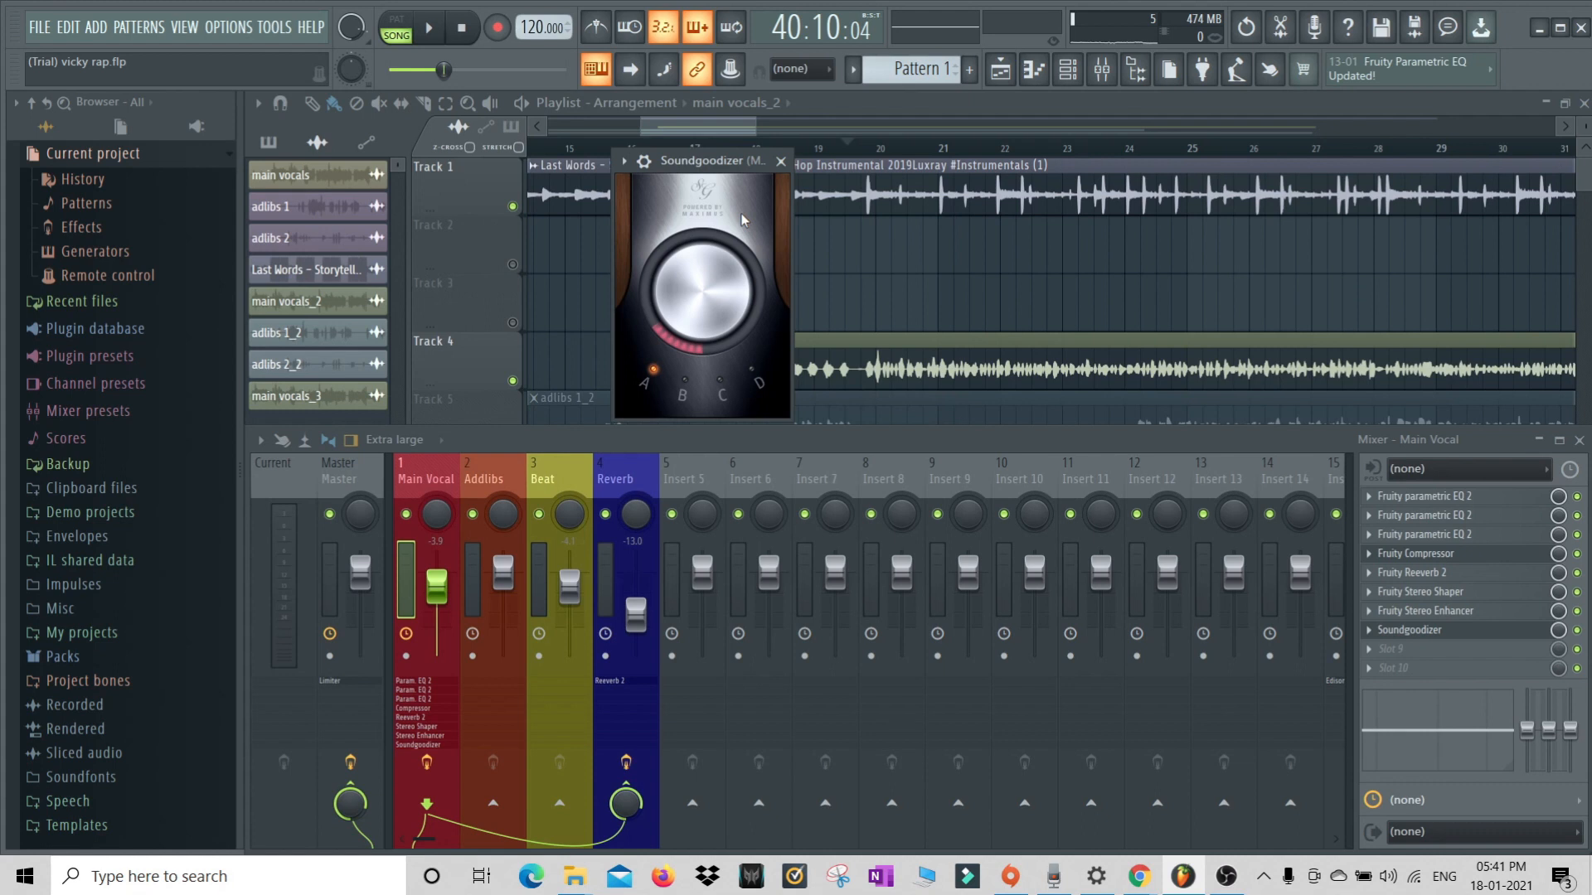
{"action": "left_click", "coordinate": [781, 162]}
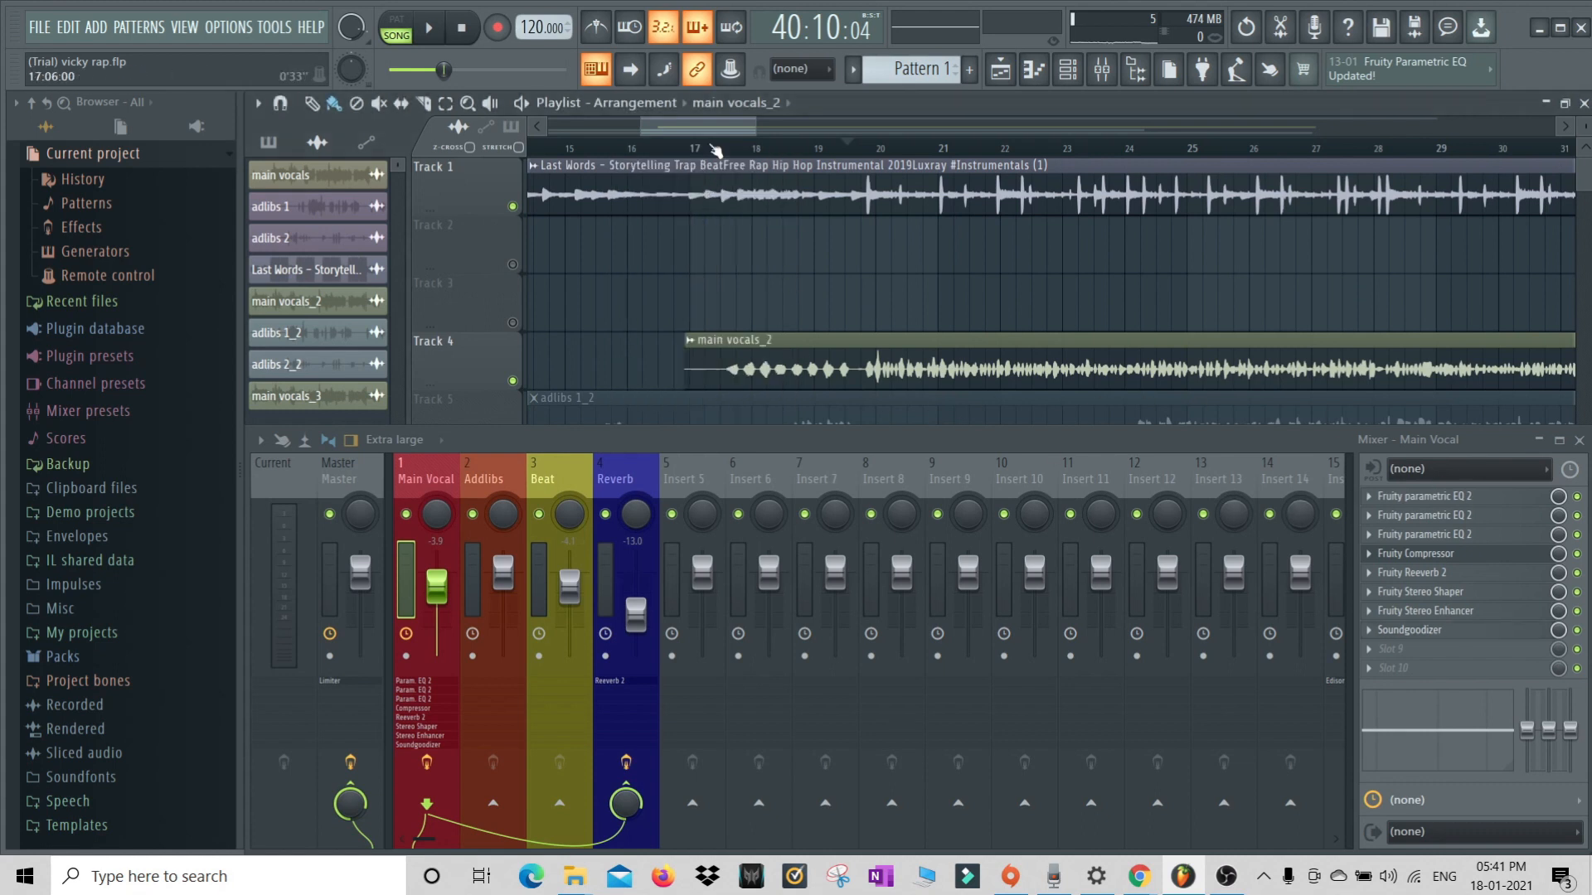
Rename mixer track Insert 5 as Delay
{"action": "right_click", "coordinate": [721, 489]}
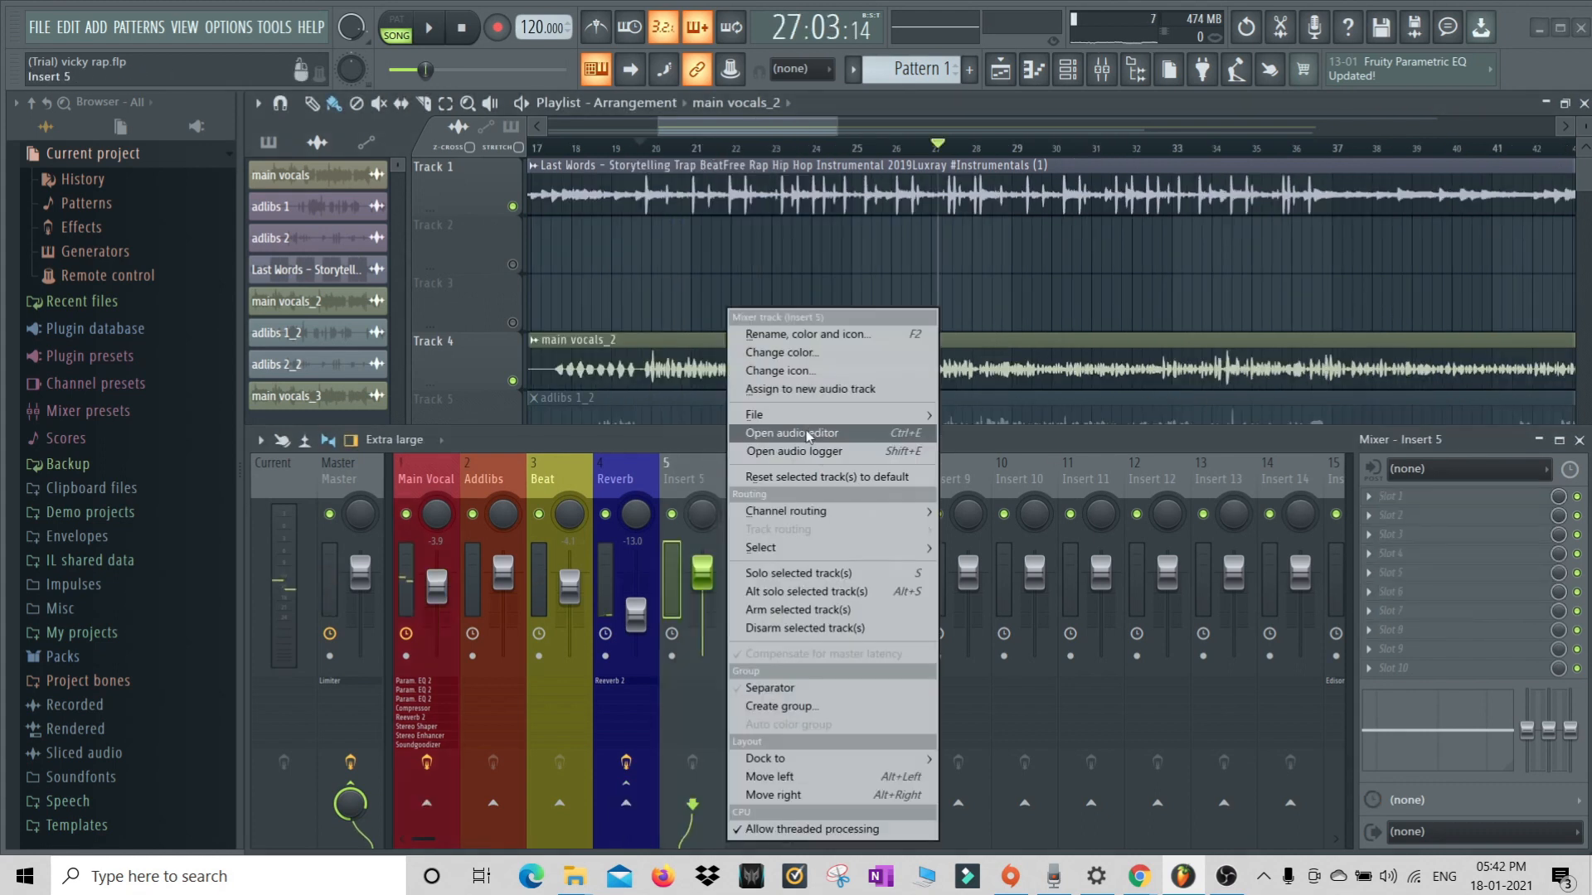
{"action": "left_click", "coordinate": [817, 334]}
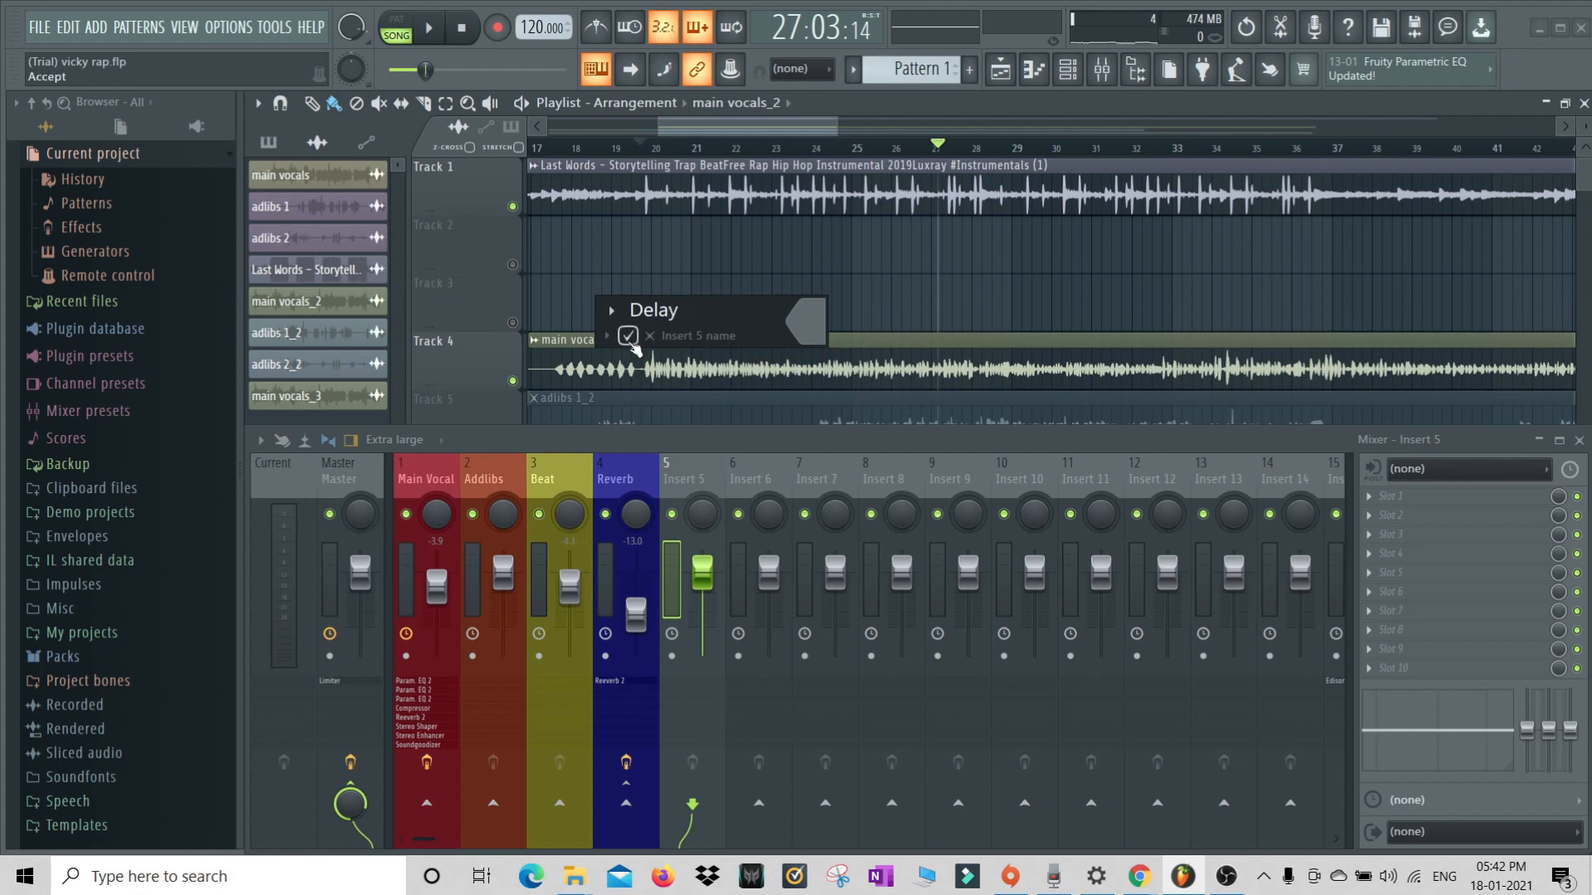
{"action": "type", "text": "Delay"}
{"action": "left_click", "coordinate": [628, 336]}
Color the Delay mixer track Steel Blue (#35849F)
{"action": "right_click", "coordinate": [703, 490]}
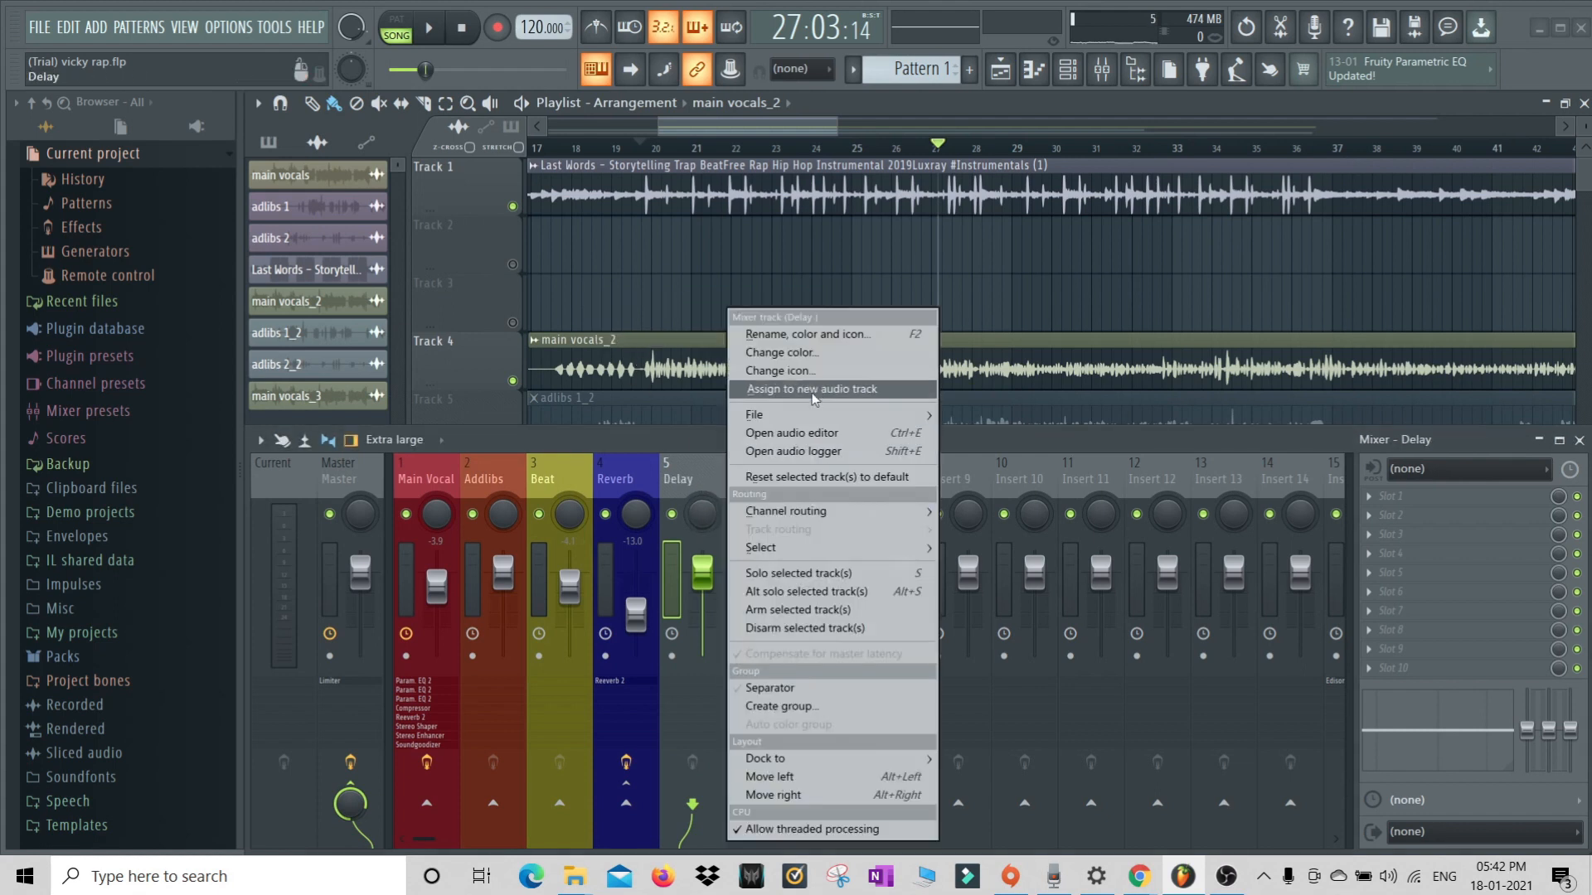
{"action": "left_click", "coordinate": [771, 334]}
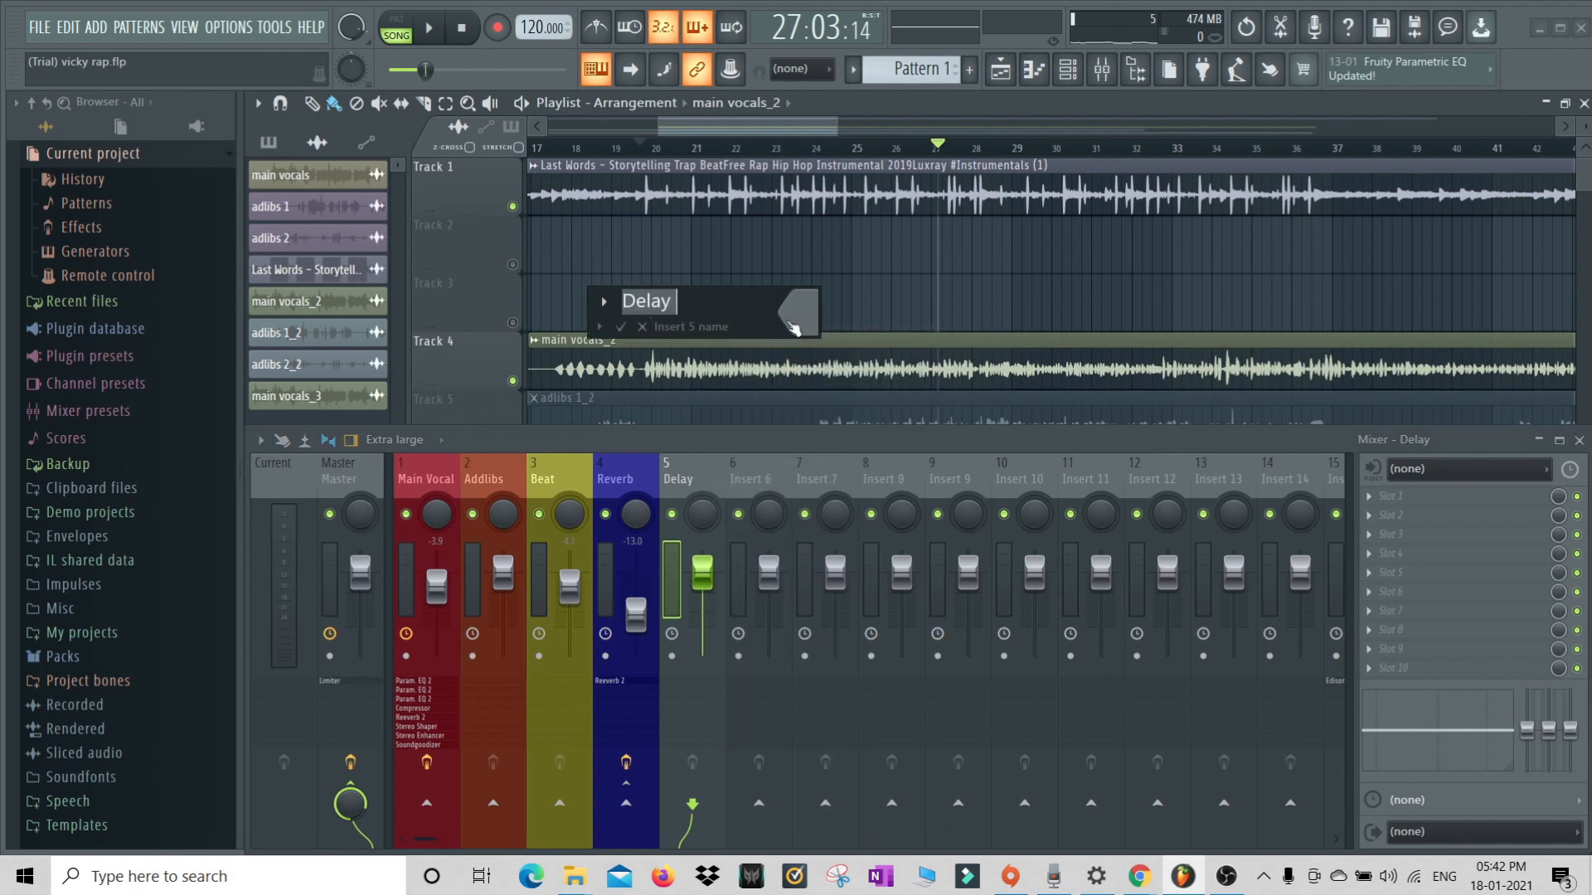
{"action": "left_click", "coordinate": [791, 325]}
{"action": "left_click", "coordinate": [1001, 513]}
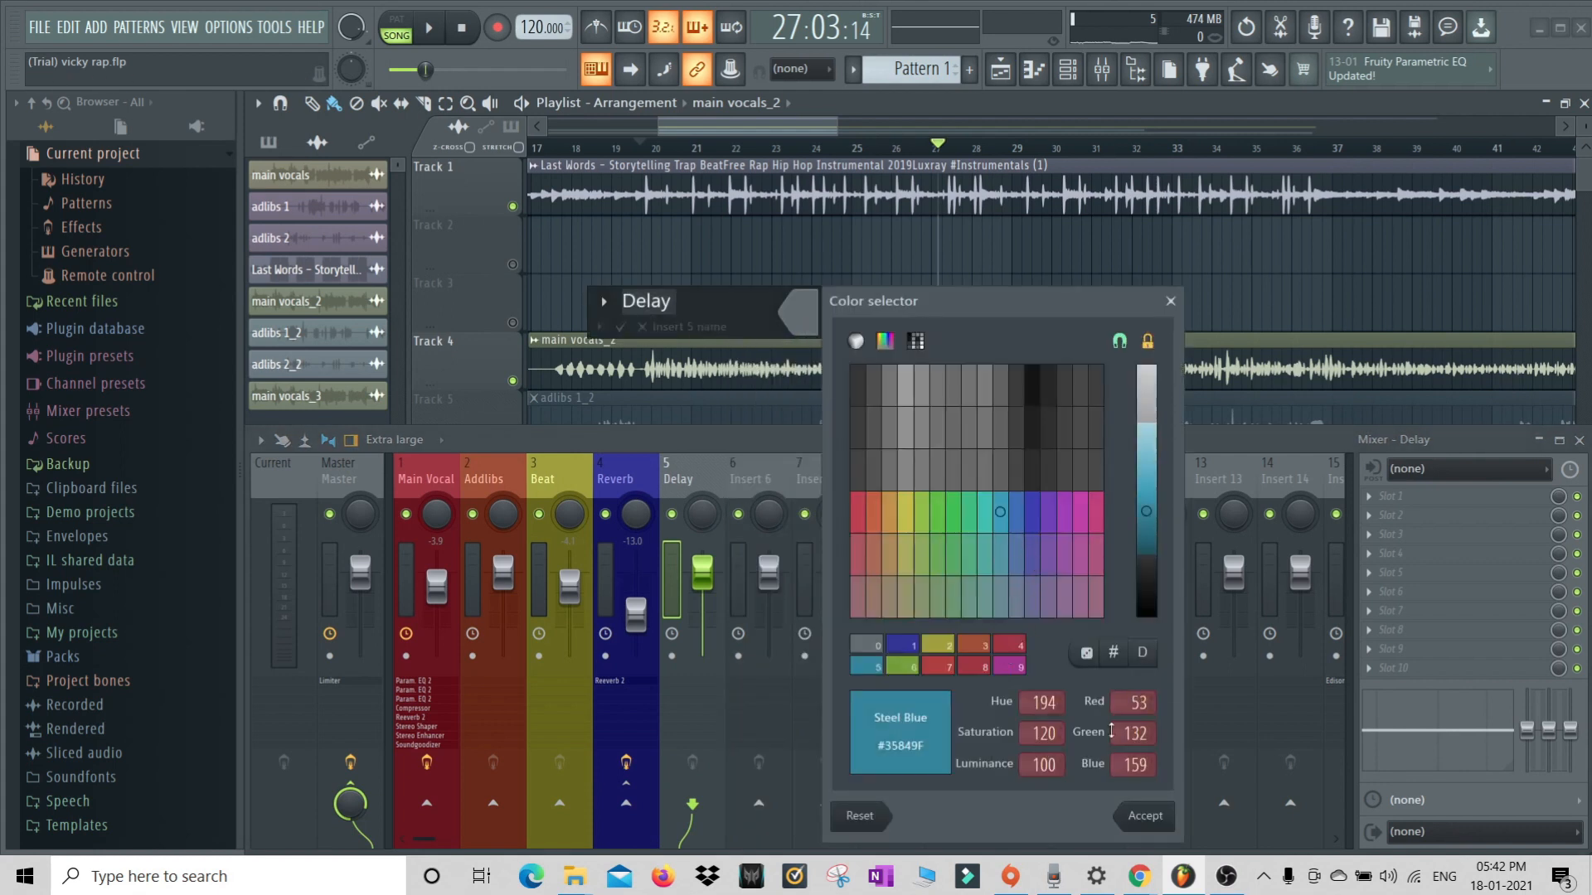
{"action": "left_click", "coordinate": [1154, 819]}
{"action": "left_click", "coordinate": [623, 327]}
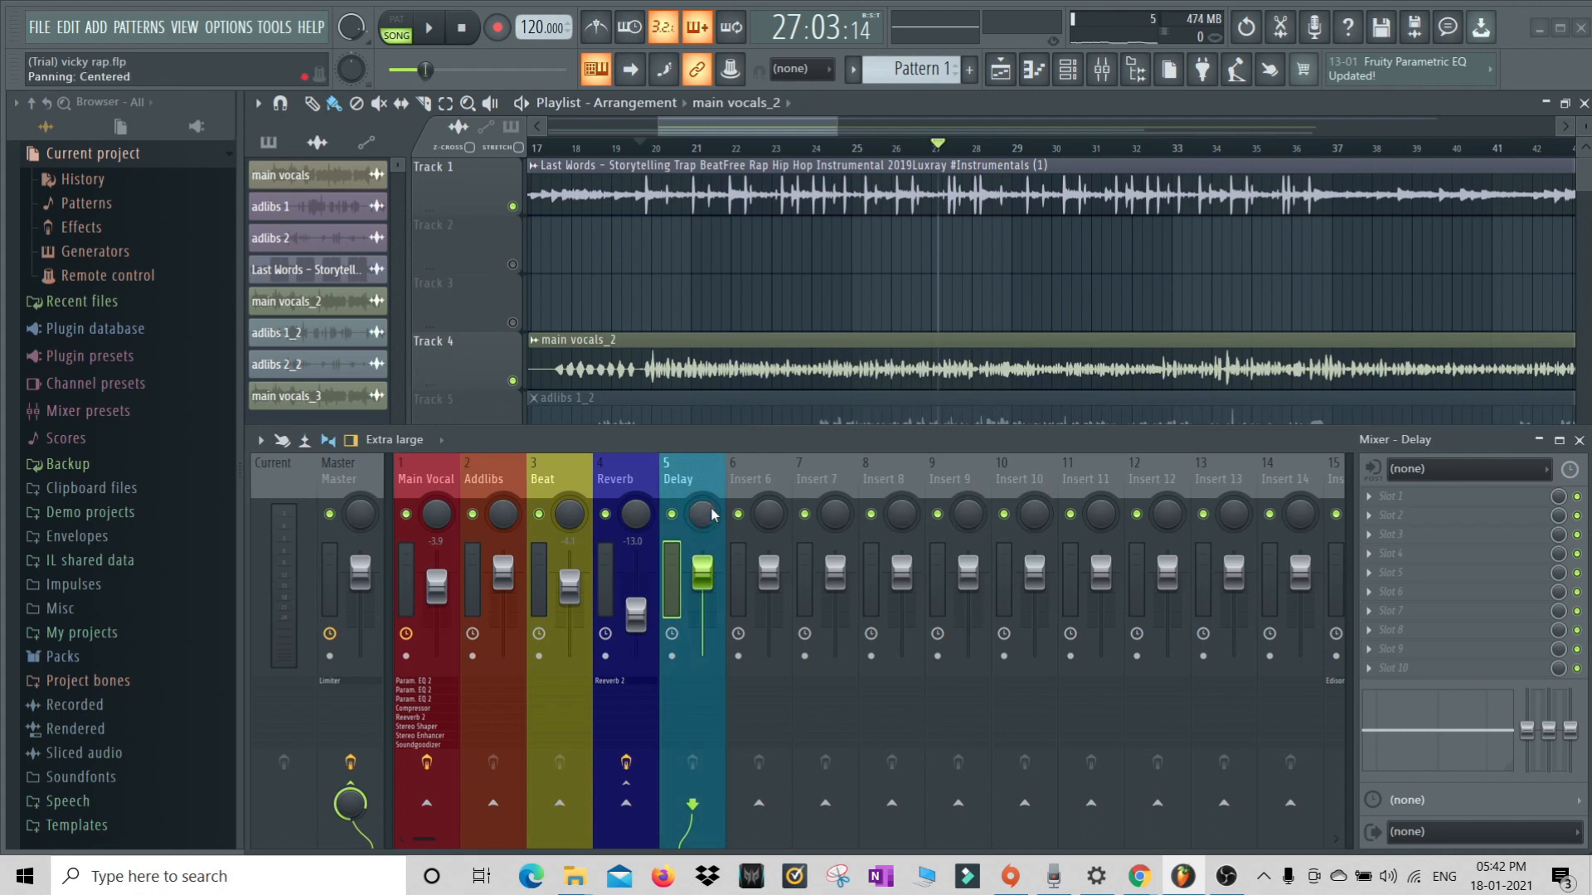
Add Fruity Parametric EQ 2 in slot 2 of the Reverb track and cut the lows with band 1 at -18 dB, about 468 Hz
{"action": "left_click", "coordinate": [613, 488]}
{"action": "left_click", "coordinate": [1400, 515]}
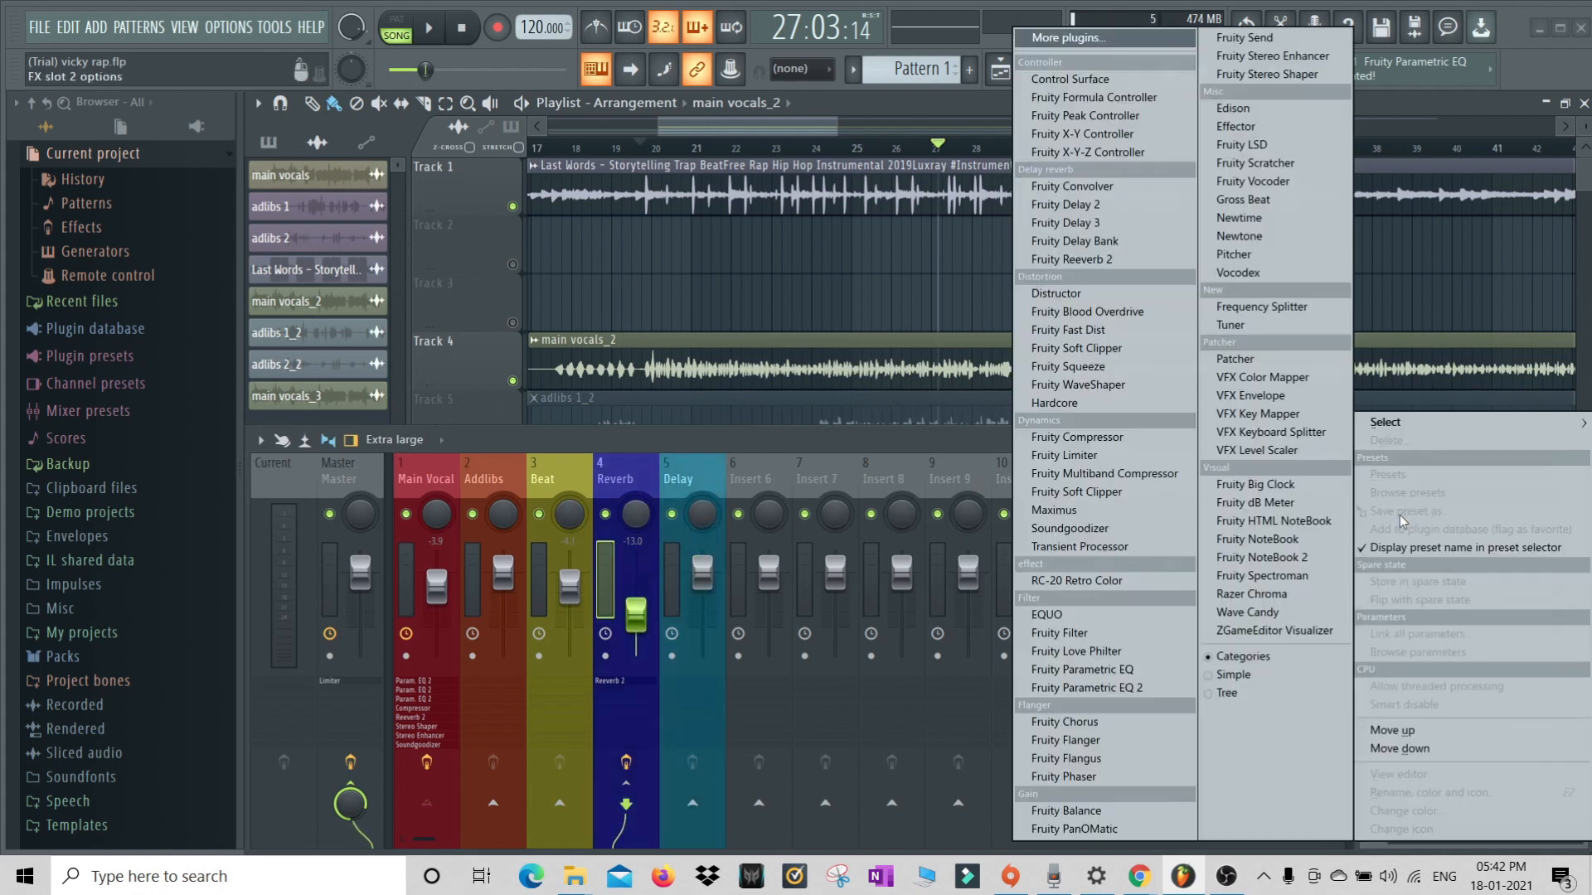
{"action": "left_click", "coordinate": [1080, 688]}
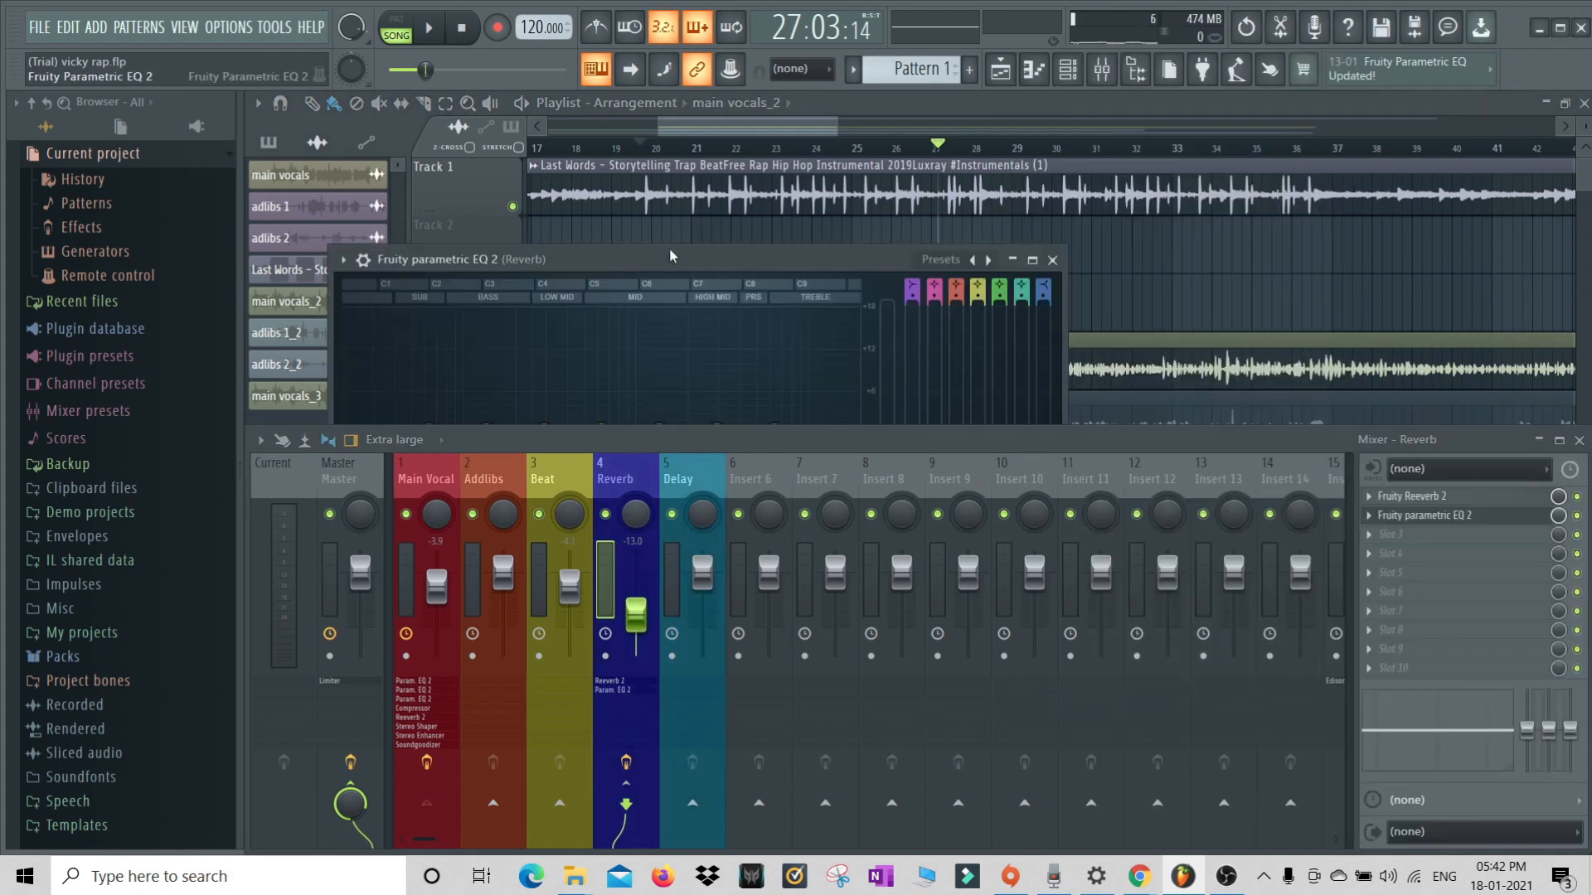
{"action": "left_click_drag", "start_coordinate": [994, 268], "coordinate": [1143, 392]}
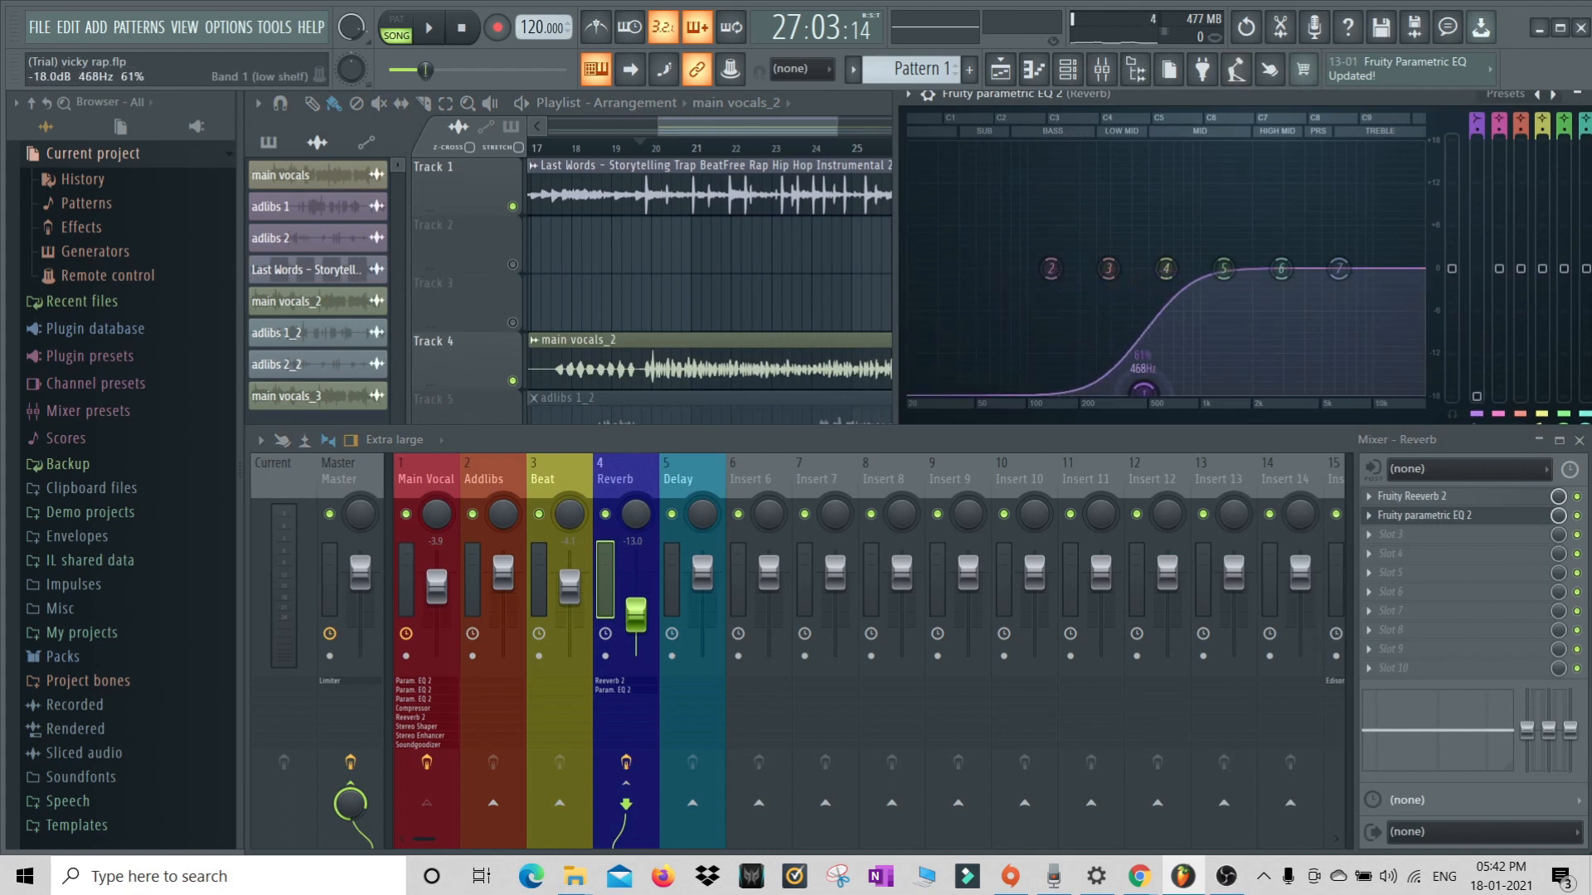
{"action": "left_click_drag", "start_coordinate": [1328, 93], "coordinate": [1138, 207]}
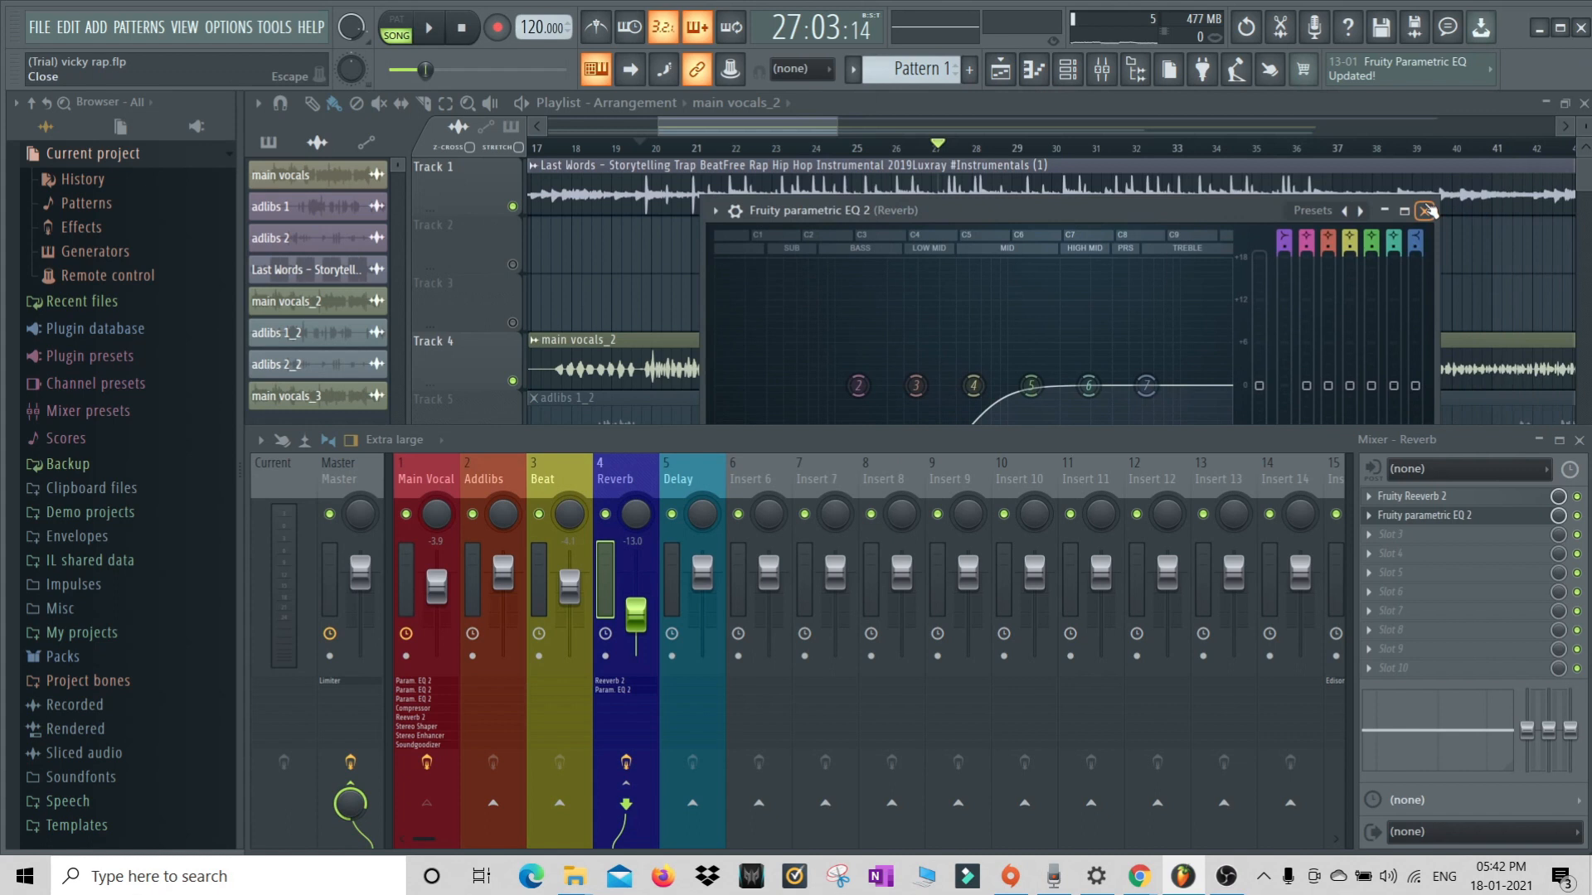
{"action": "left_click", "coordinate": [1428, 208]}
Add Fruity Delay 3 in slot 1 of the Delay track and move its window so all its controls show
{"action": "left_click", "coordinate": [701, 472]}
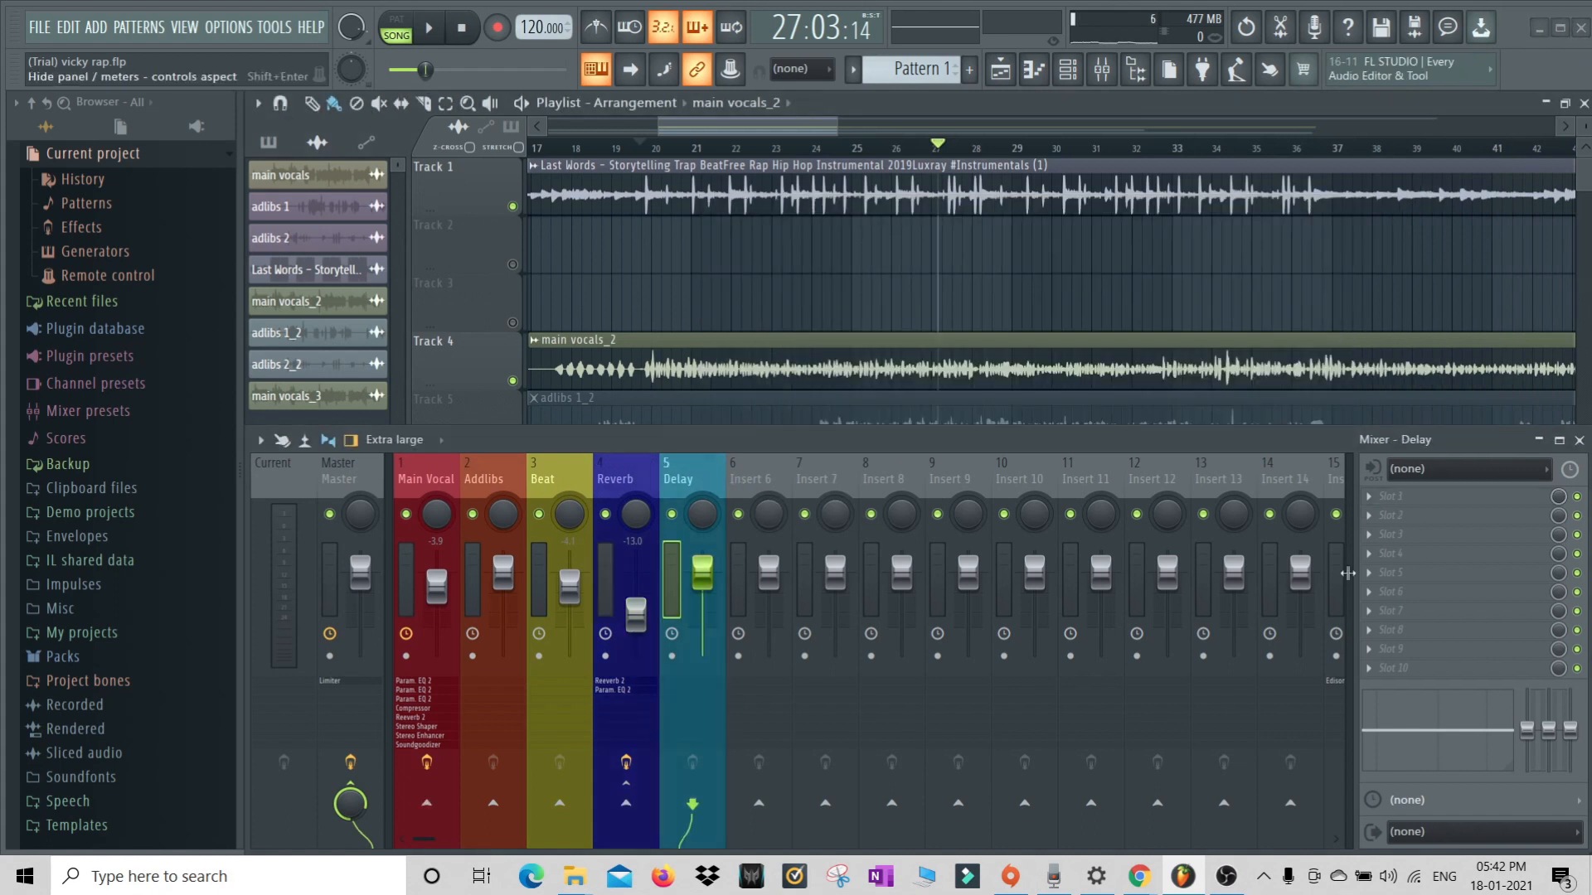
{"action": "left_click", "coordinate": [1416, 501]}
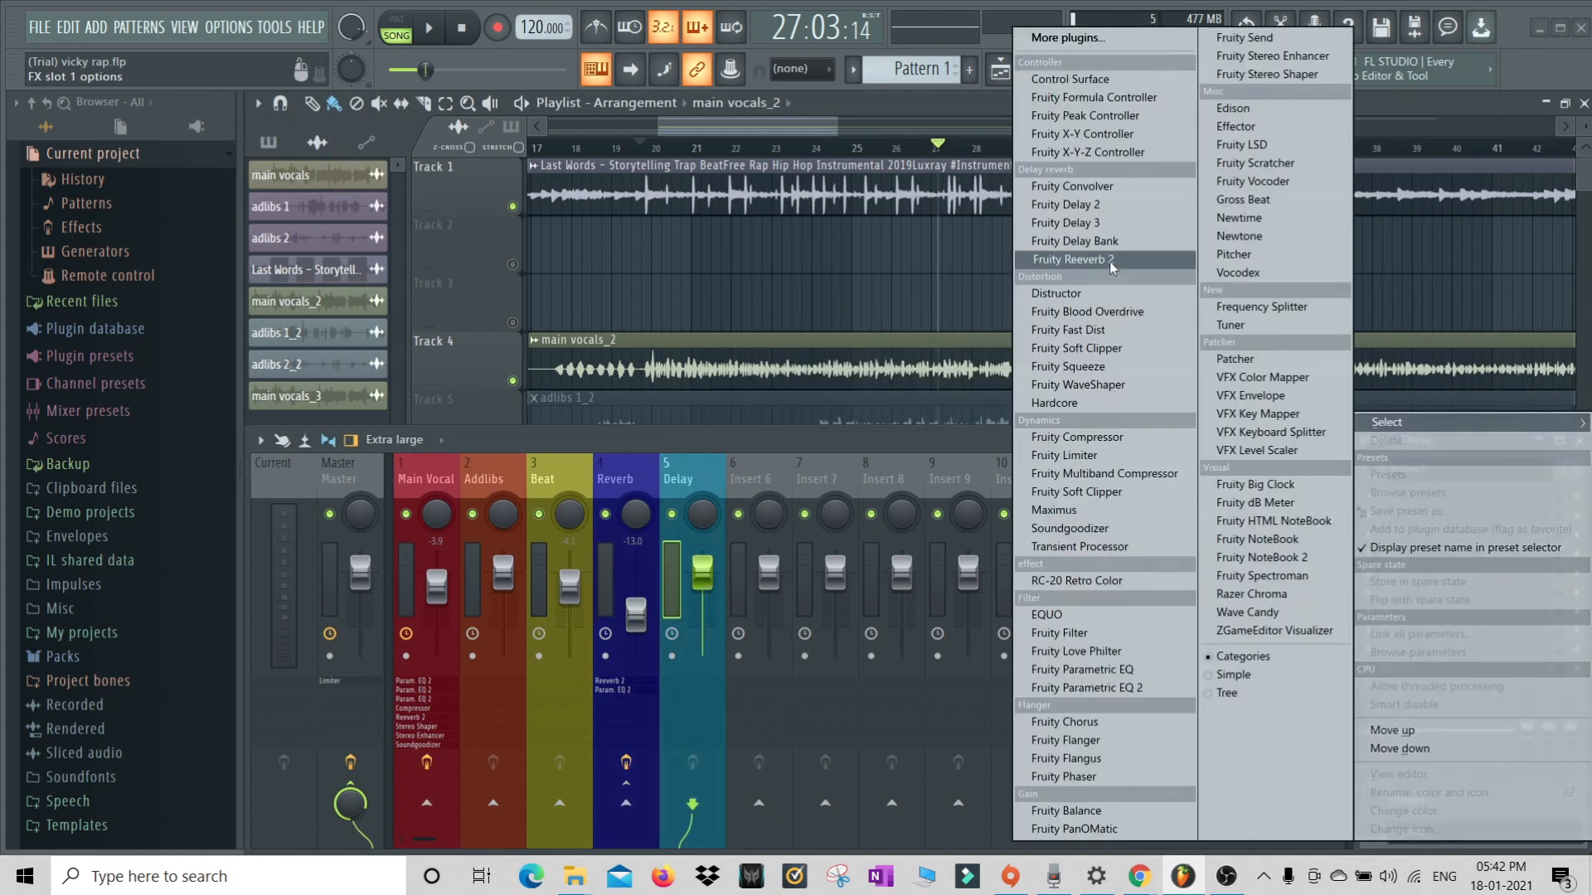
{"action": "left_click", "coordinate": [1121, 225]}
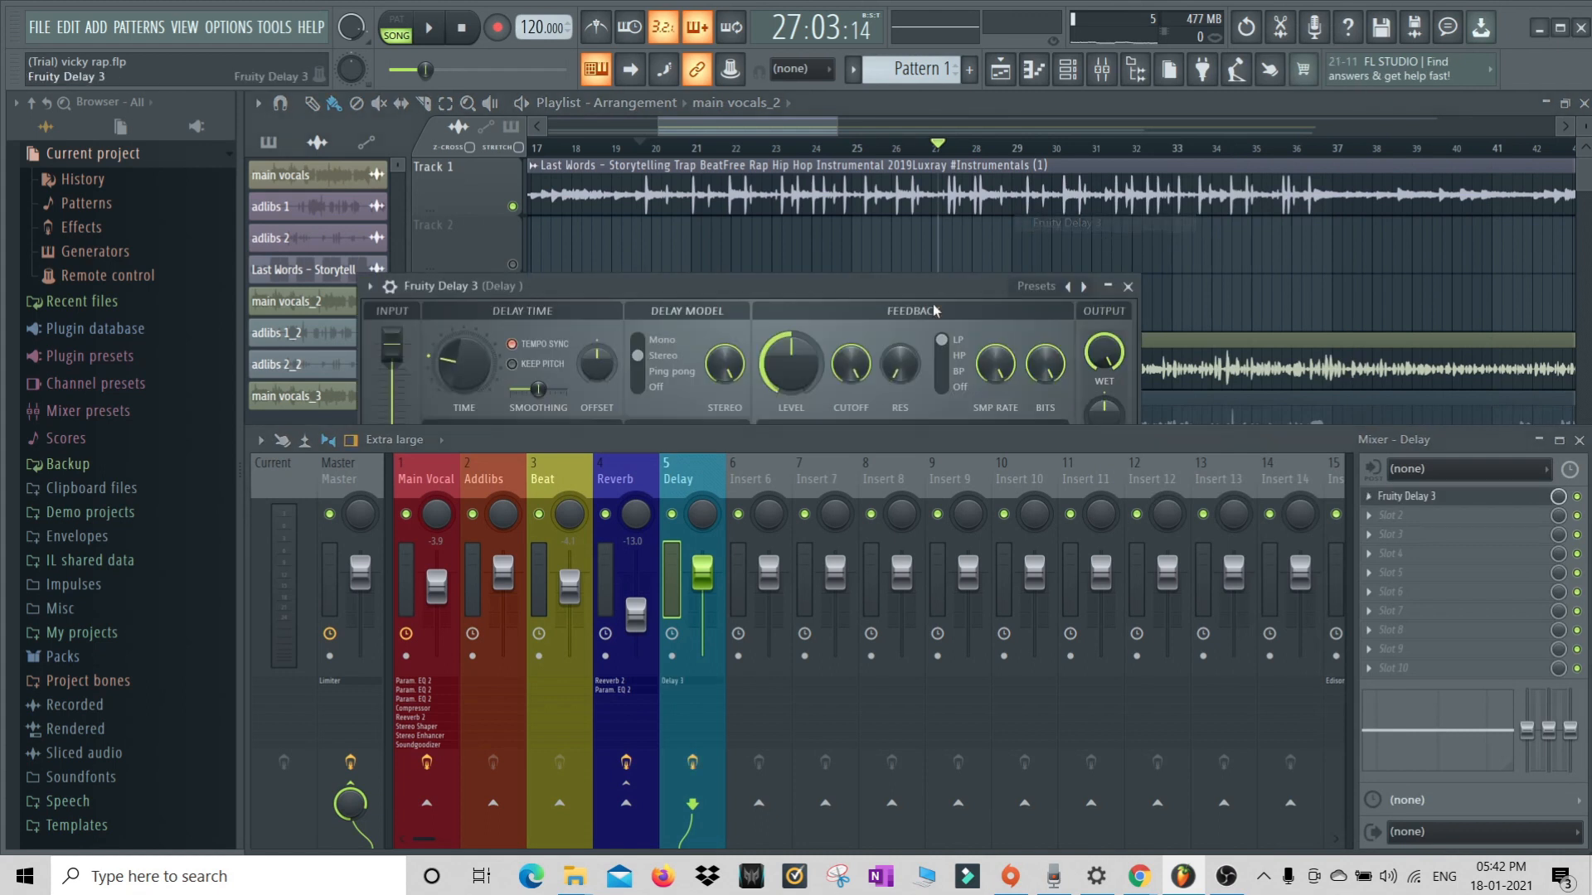
{"action": "left_click_drag", "start_coordinate": [719, 296], "coordinate": [867, 189]}
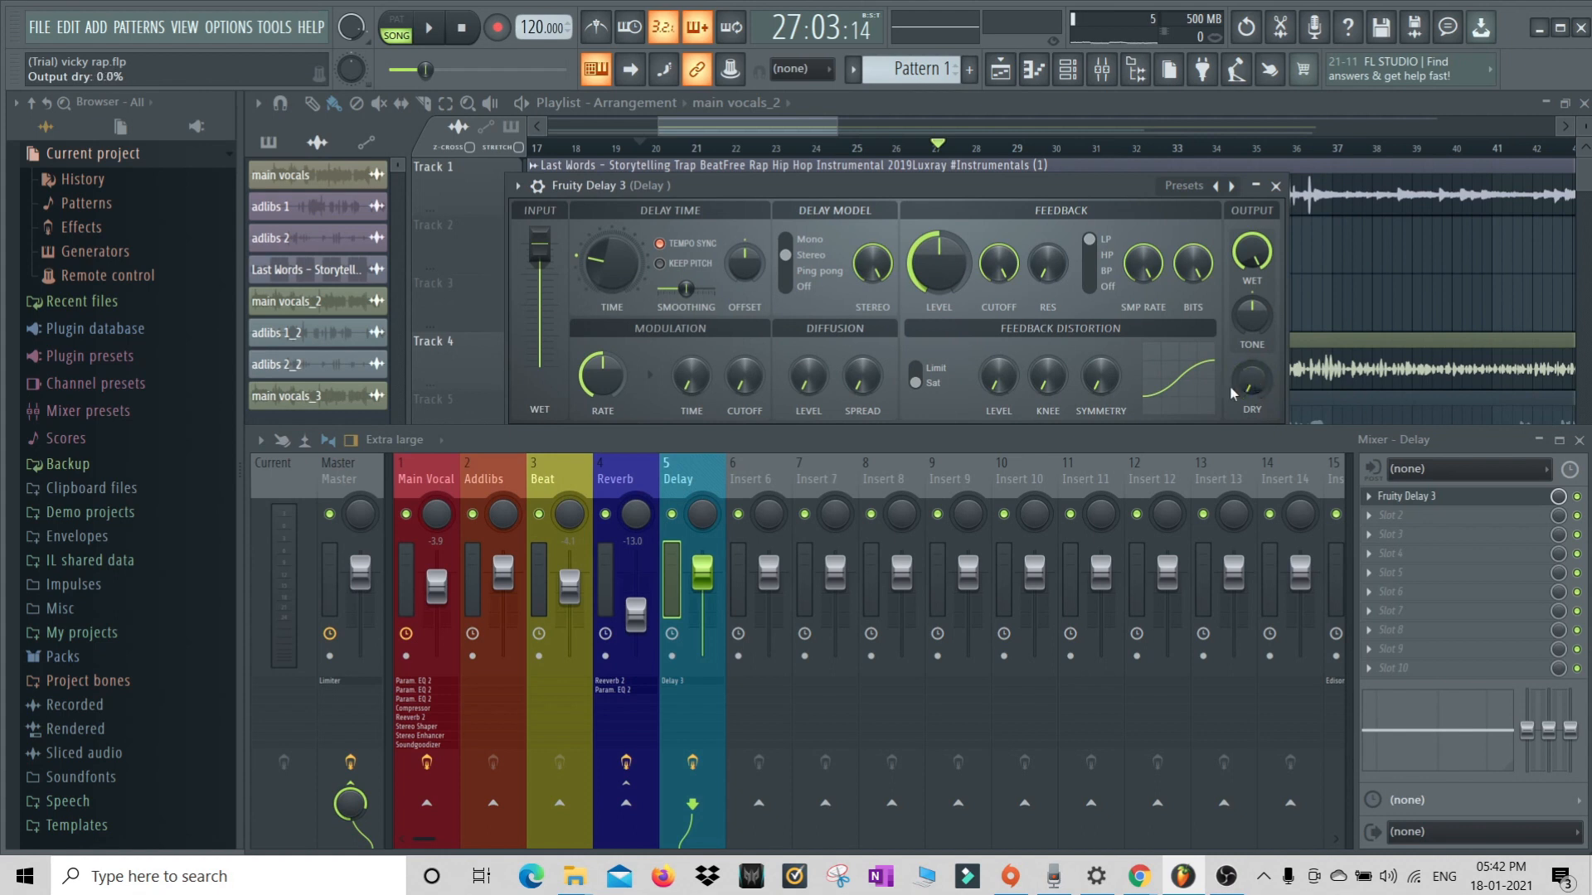
Send the Main Vocal track to the Delay track
{"action": "left_click", "coordinate": [428, 478]}
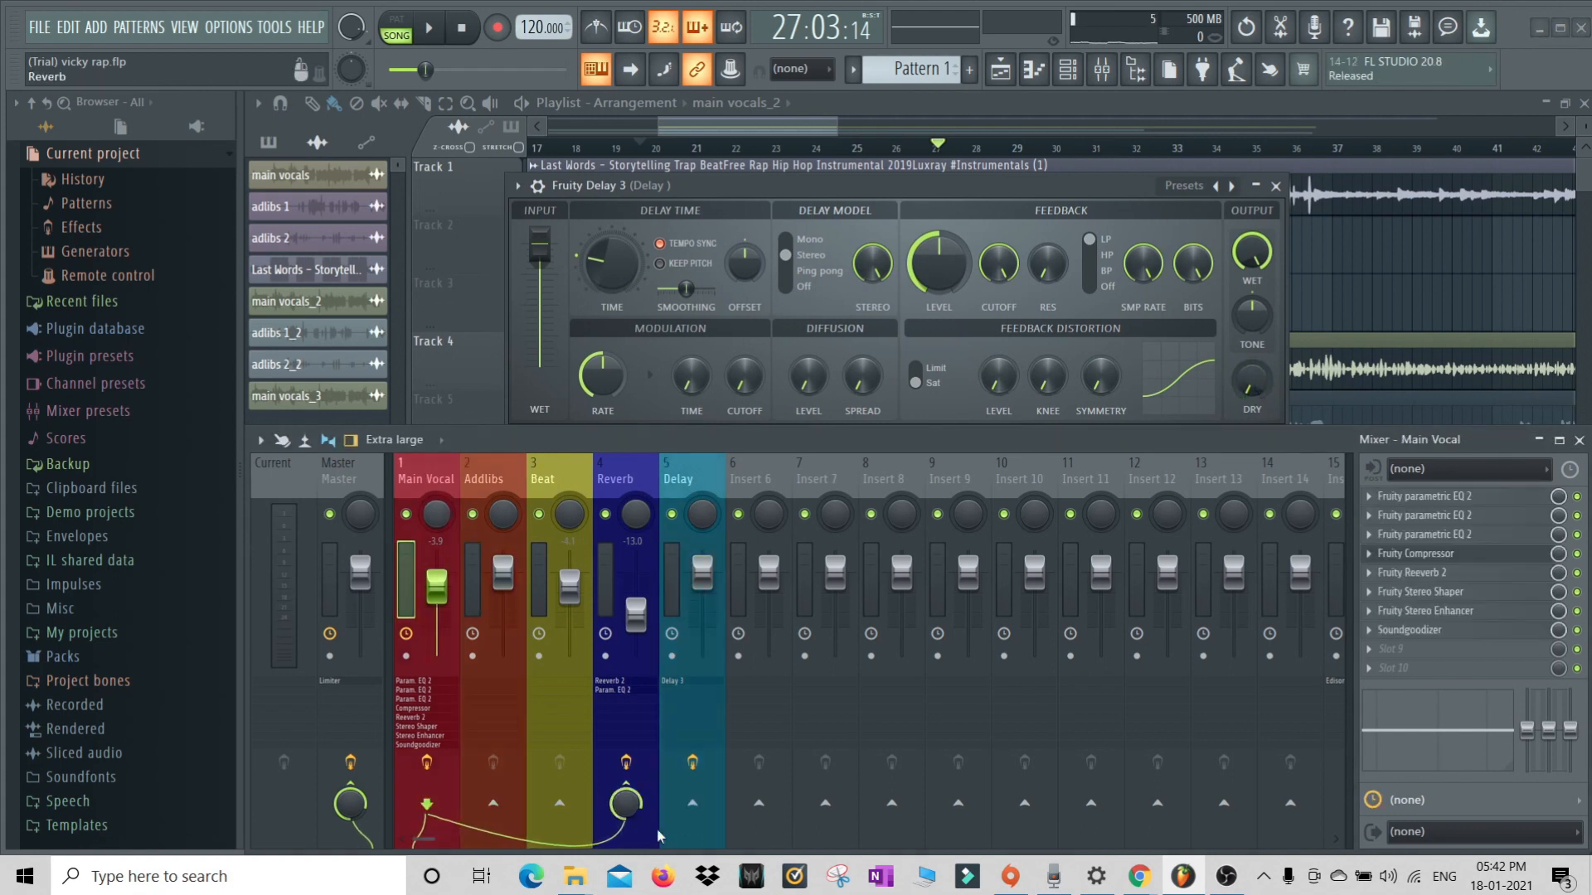
{"action": "left_click", "coordinate": [705, 812]}
{"action": "left_click", "coordinate": [680, 478]}
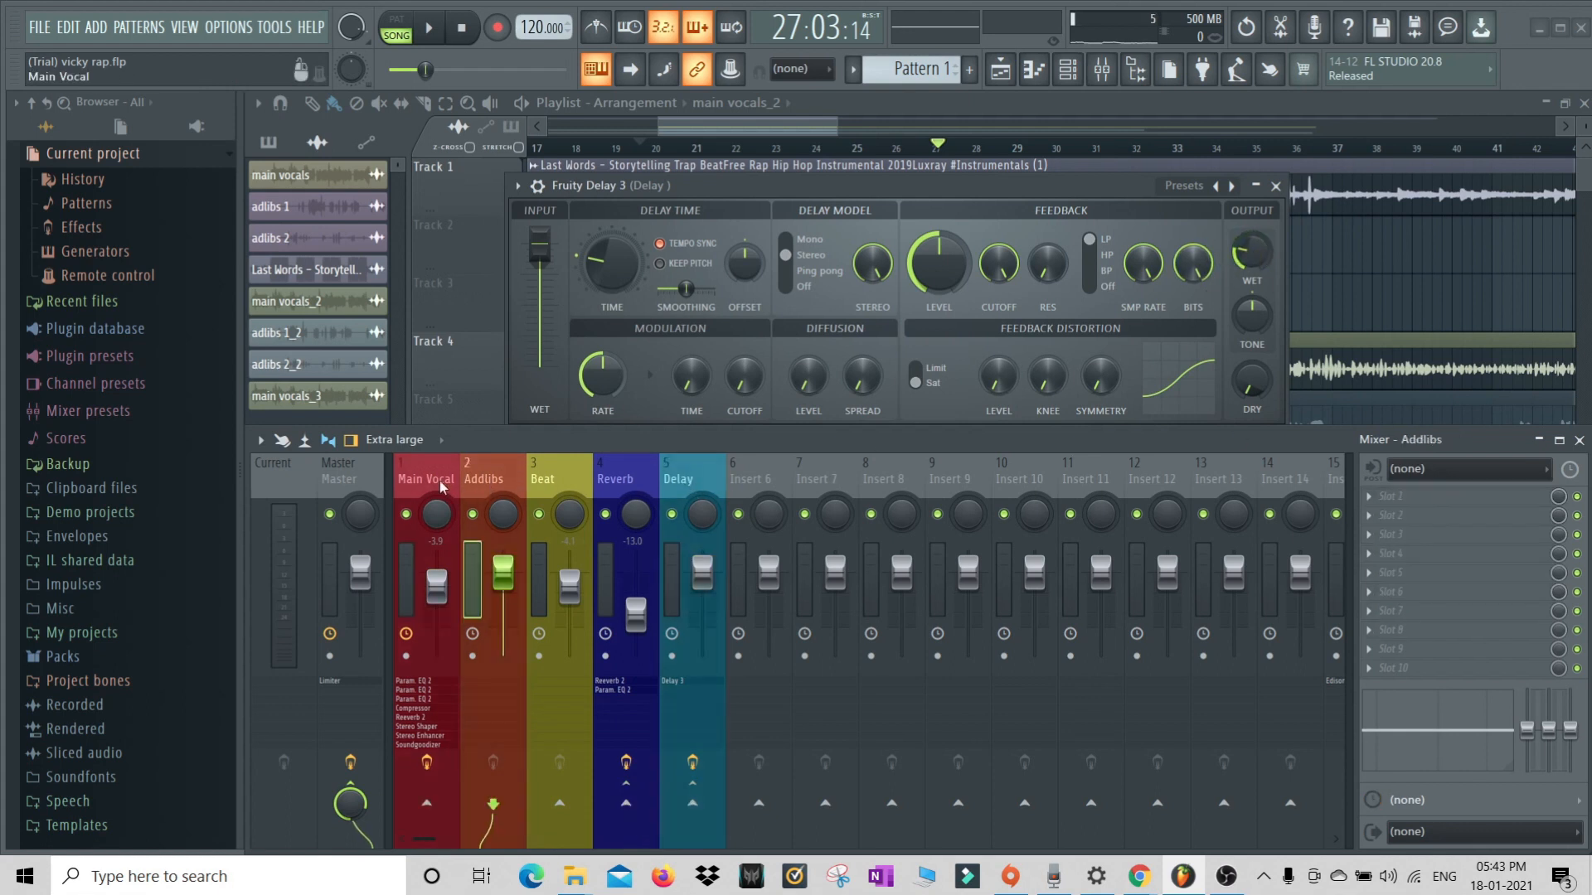
Add Fruity Peak Controller in slot 9 of the Main Vocal track
{"action": "left_click", "coordinate": [436, 581]}
{"action": "left_click", "coordinate": [1389, 651]}
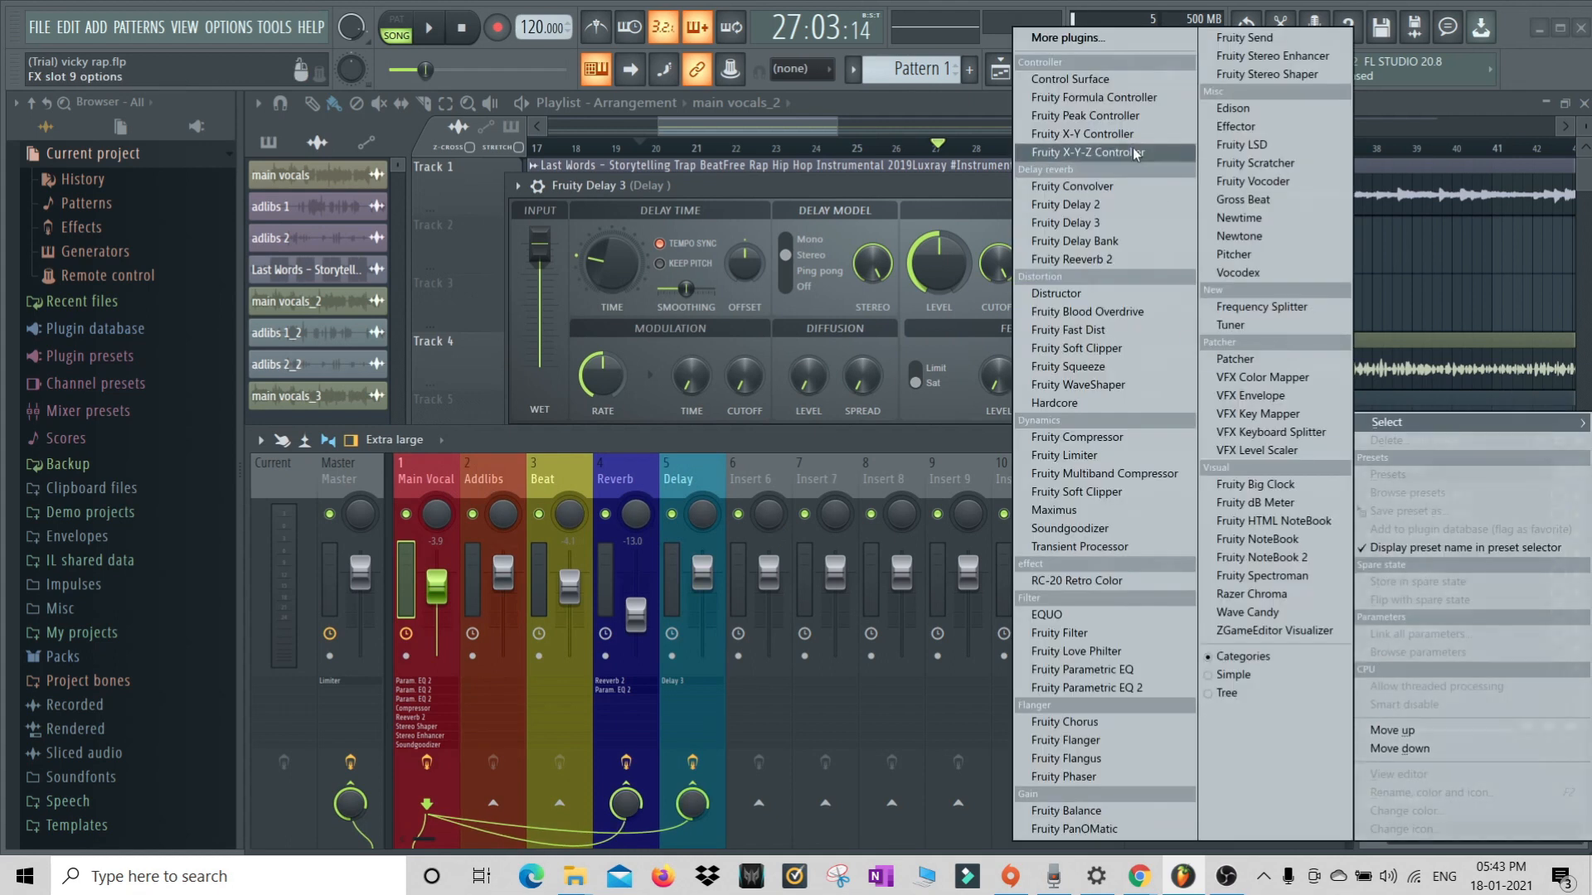
{"action": "left_click", "coordinate": [1137, 118]}
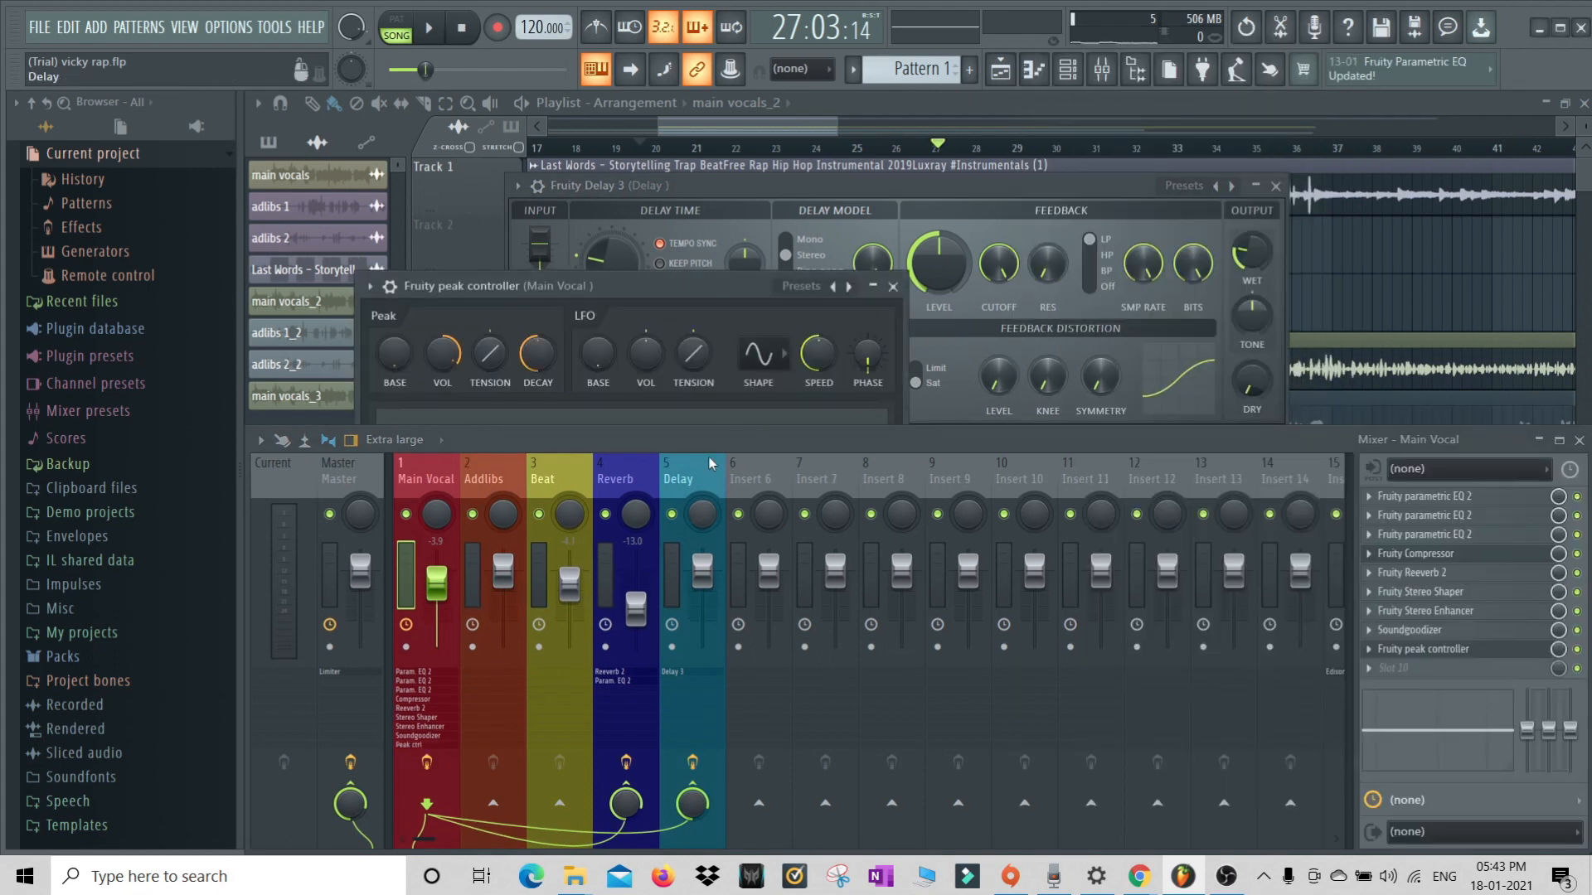
Link the Delay track's volume fader to Peak ctrl - Peak with the Inverted mapping formula and listen to the ducking
{"action": "left_click", "coordinate": [699, 485]}
{"action": "right_click", "coordinate": [707, 578]}
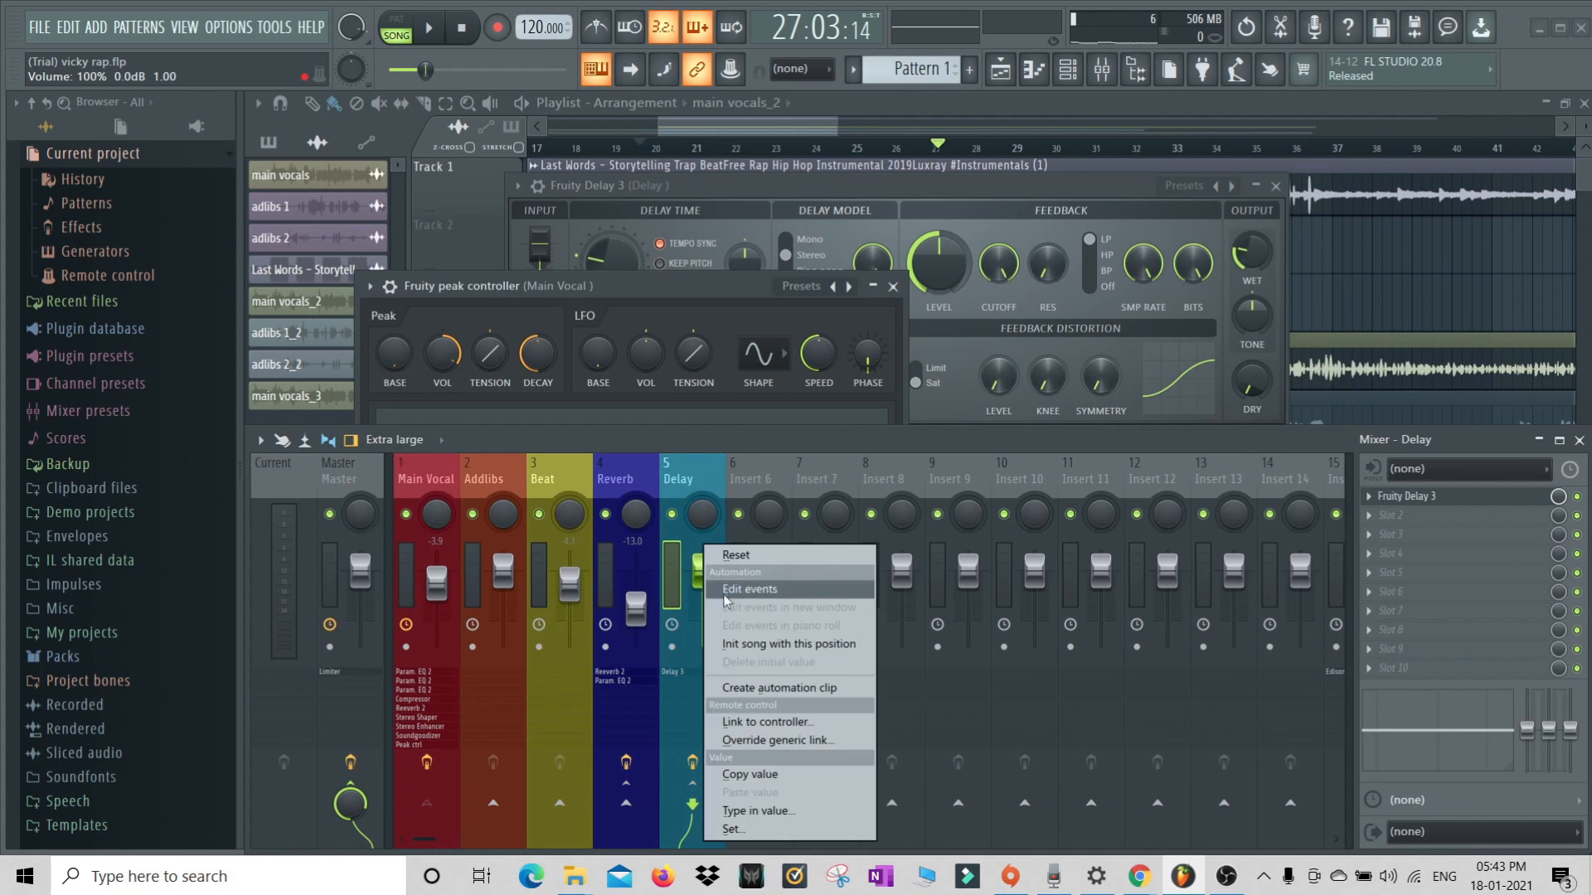
{"action": "left_click", "coordinate": [815, 723]}
{"action": "left_click", "coordinate": [802, 388]}
{"action": "left_click", "coordinate": [746, 455]}
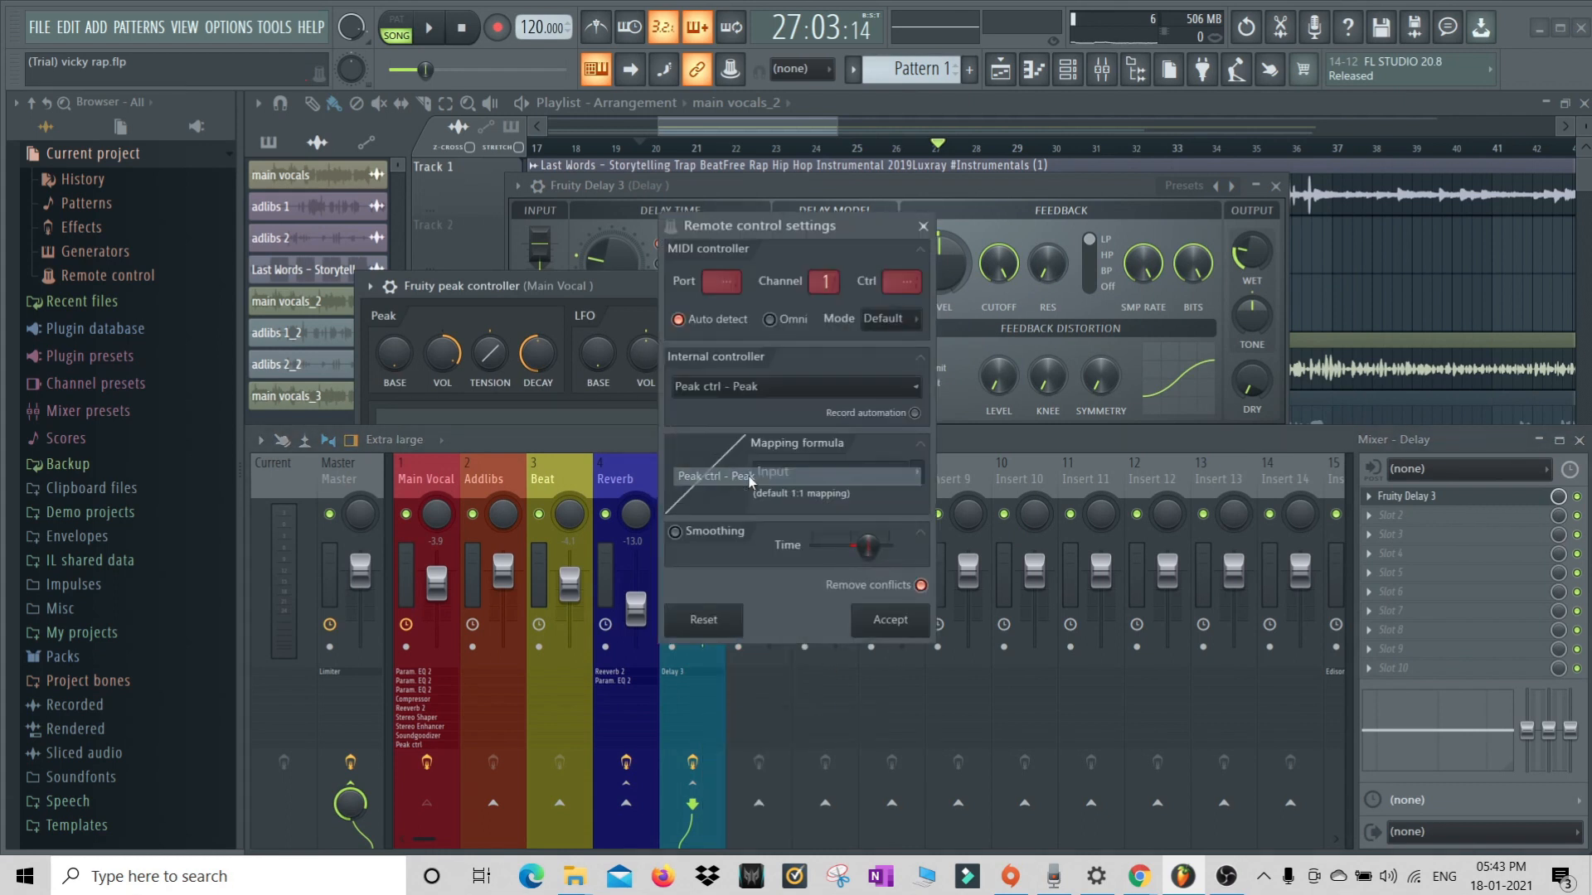
{"action": "left_click", "coordinate": [917, 472]}
{"action": "left_click", "coordinate": [924, 529]}
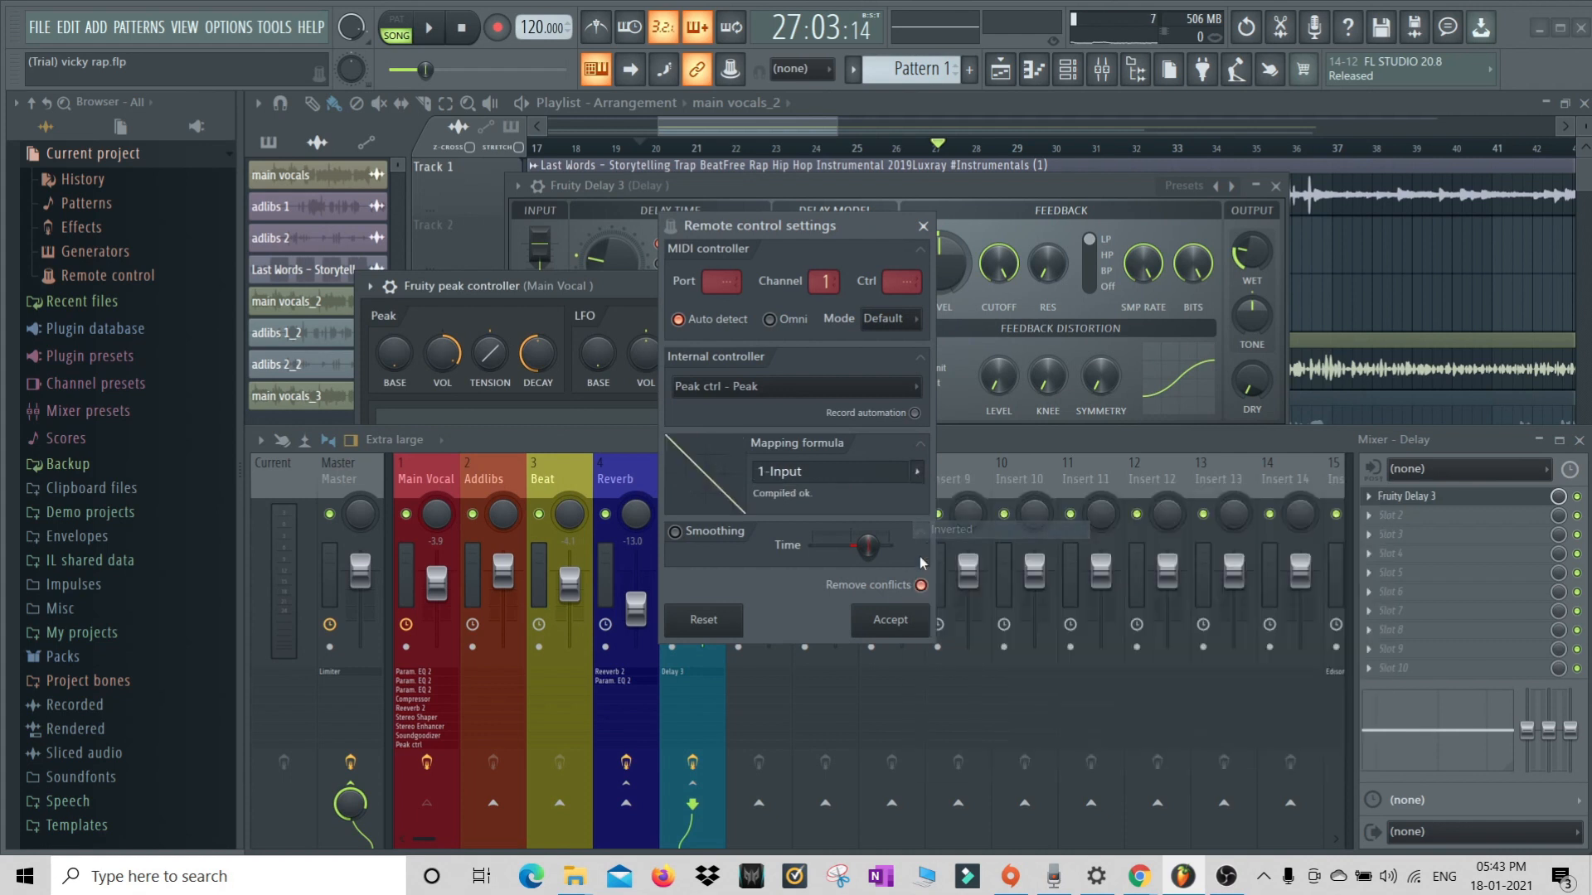
{"action": "left_click", "coordinate": [908, 624]}
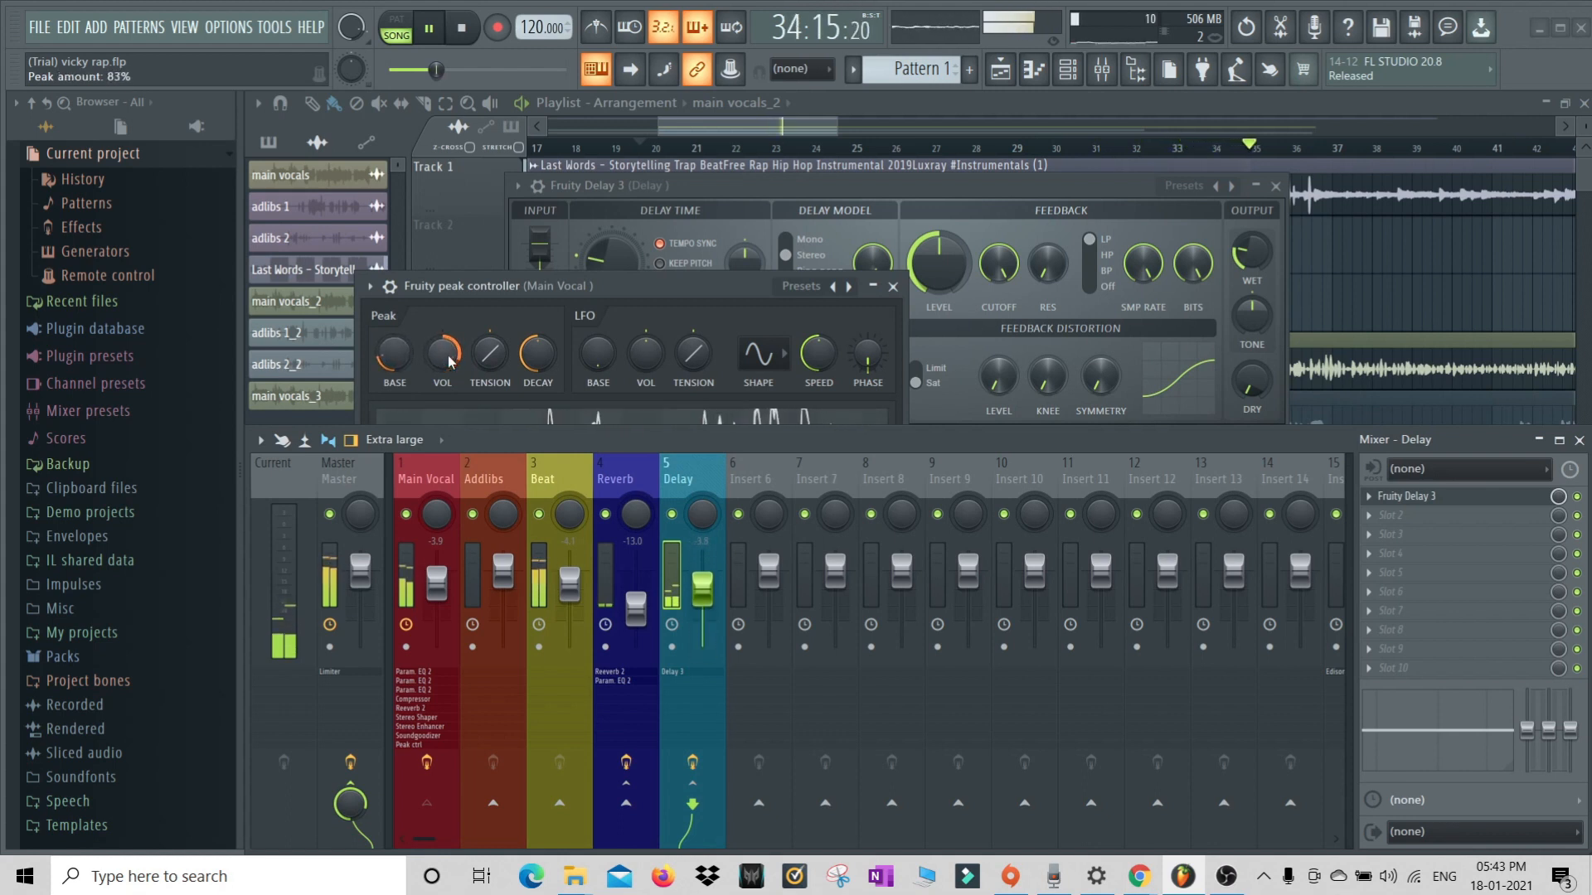
{"action": "scroll", "coordinate": [393, 357], "scroll_direction": "up", "scroll_amount": 5}
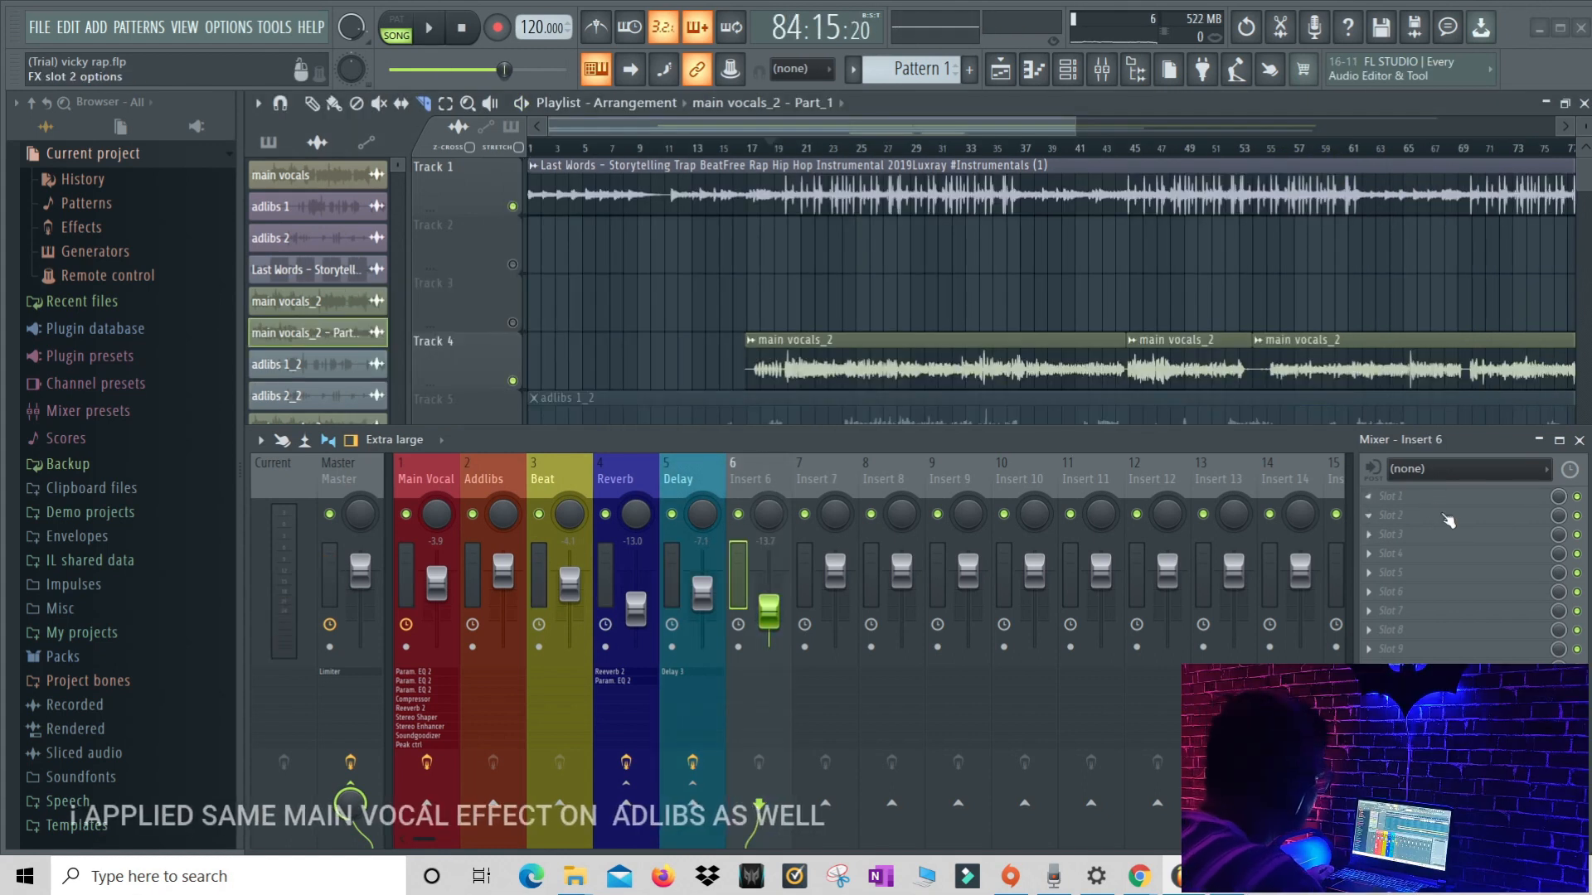
{"action": "left_click", "coordinate": [439, 469]}
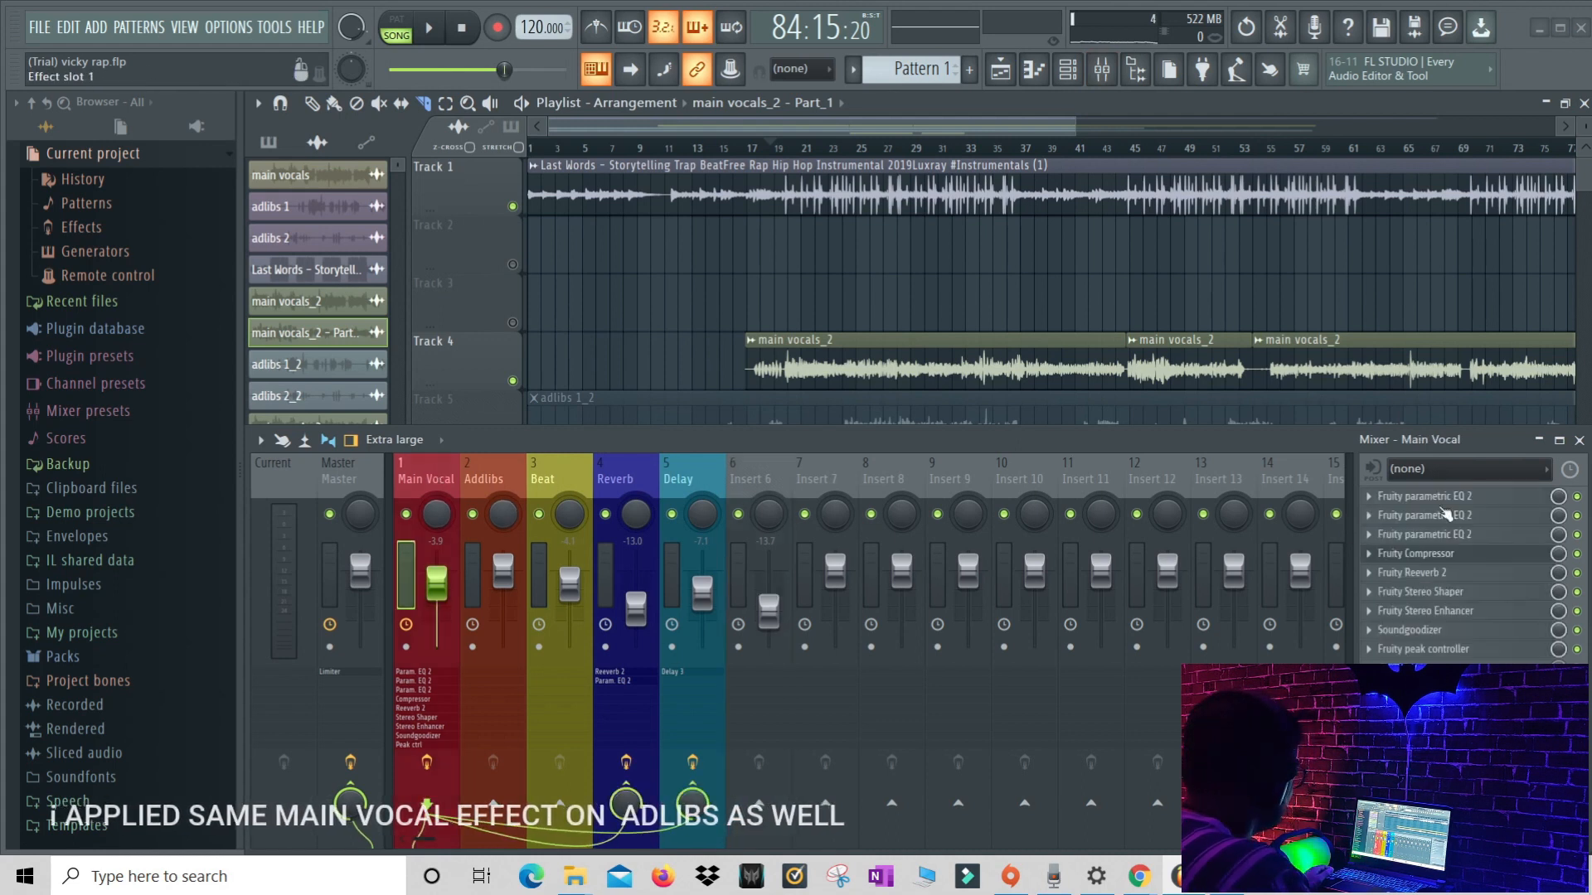
{"action": "left_click", "coordinate": [484, 479]}
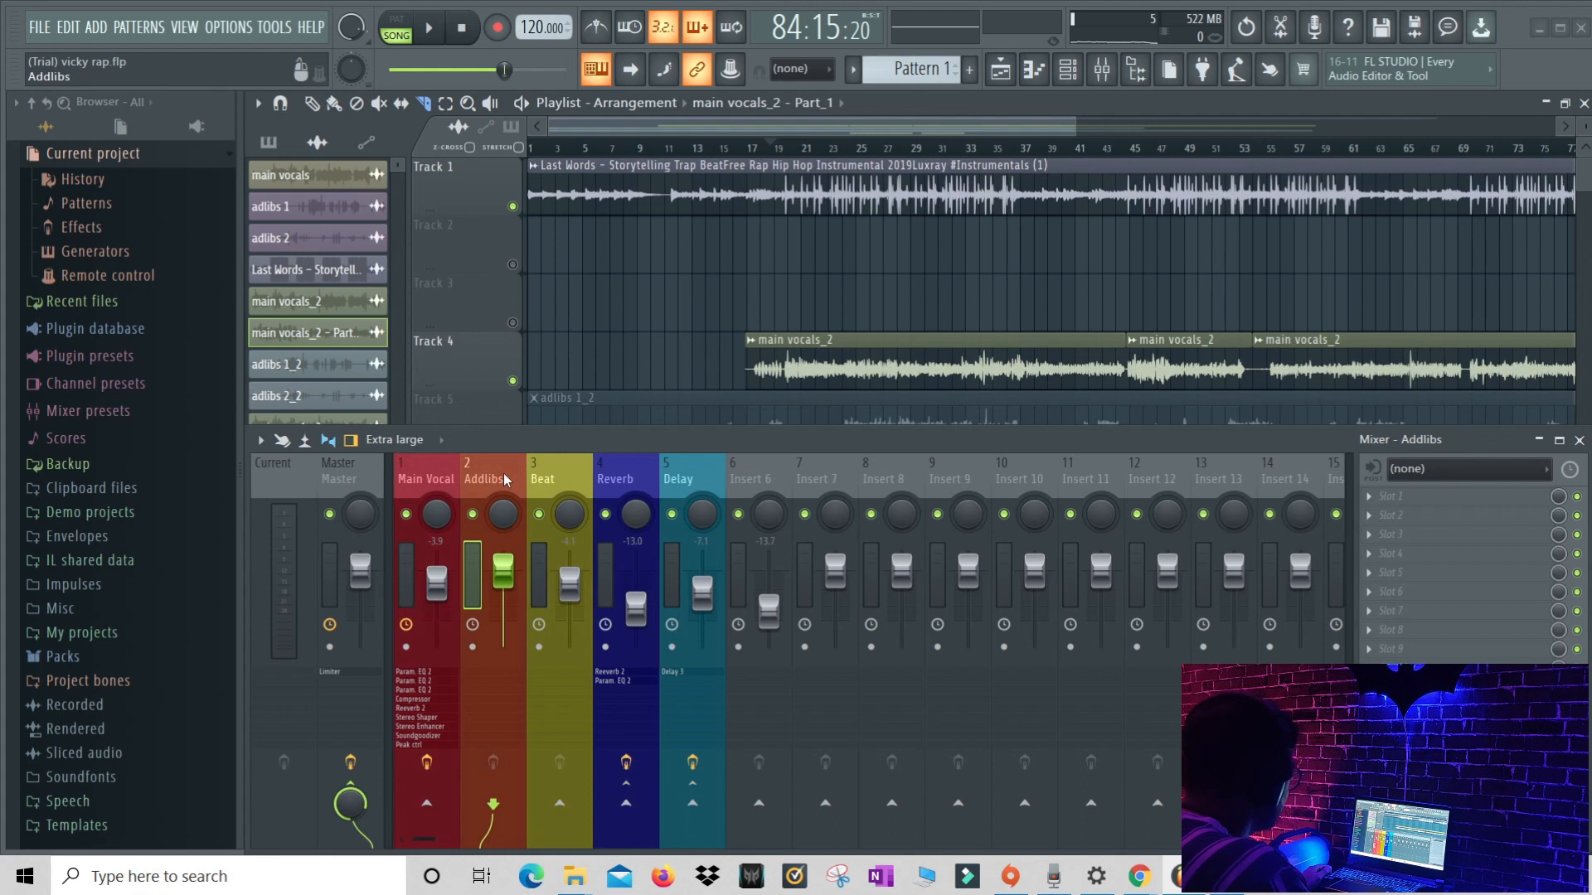
{"action": "left_click", "coordinate": [555, 480]}
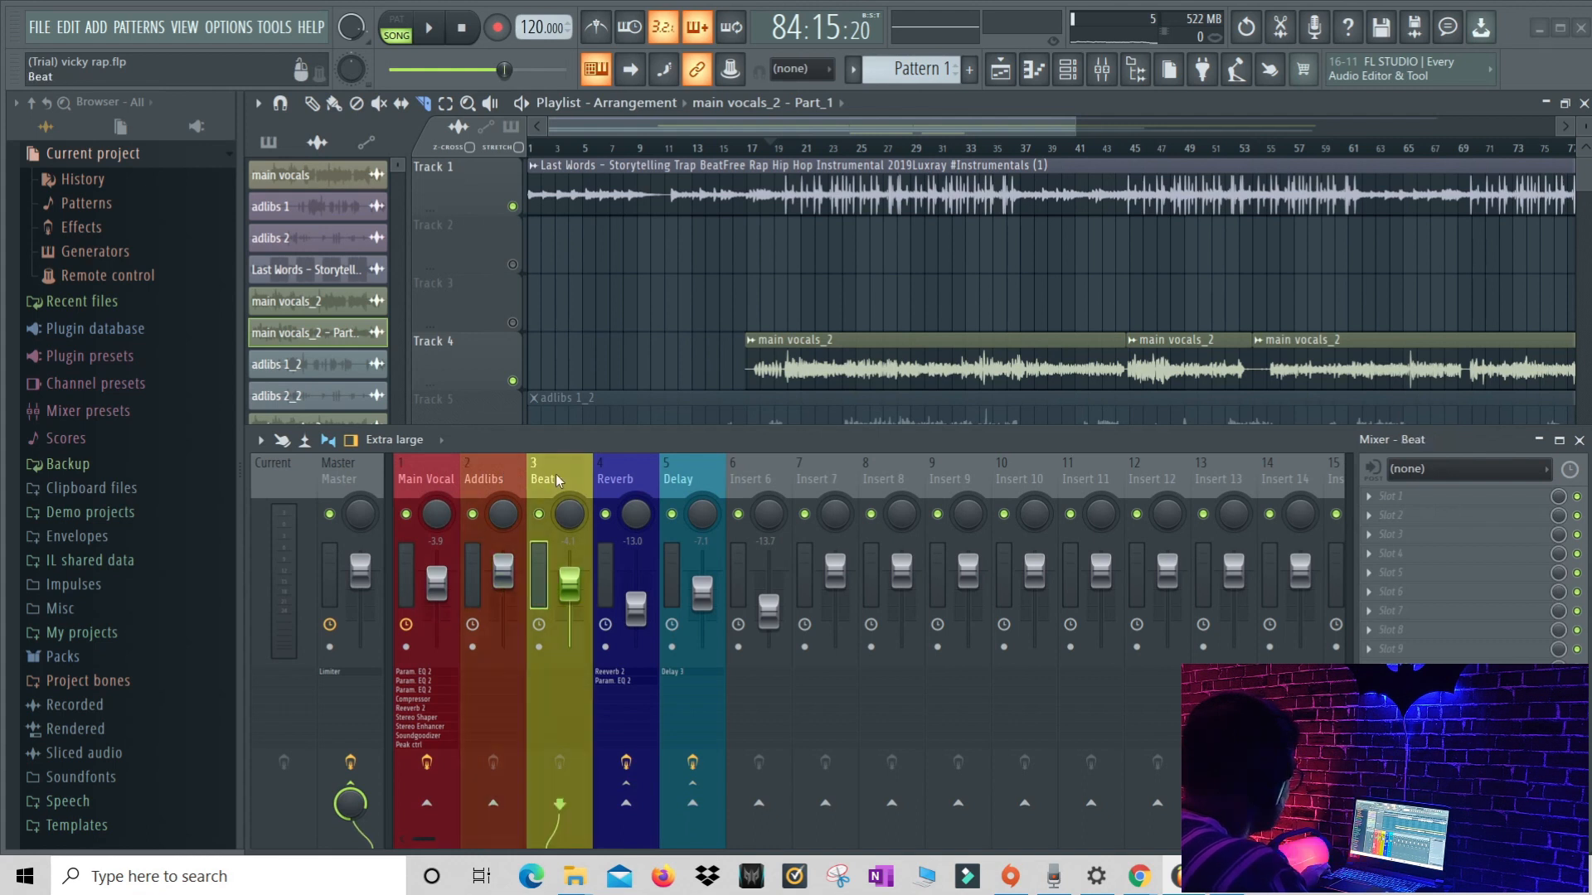
{"action": "left_click", "coordinate": [613, 475]}
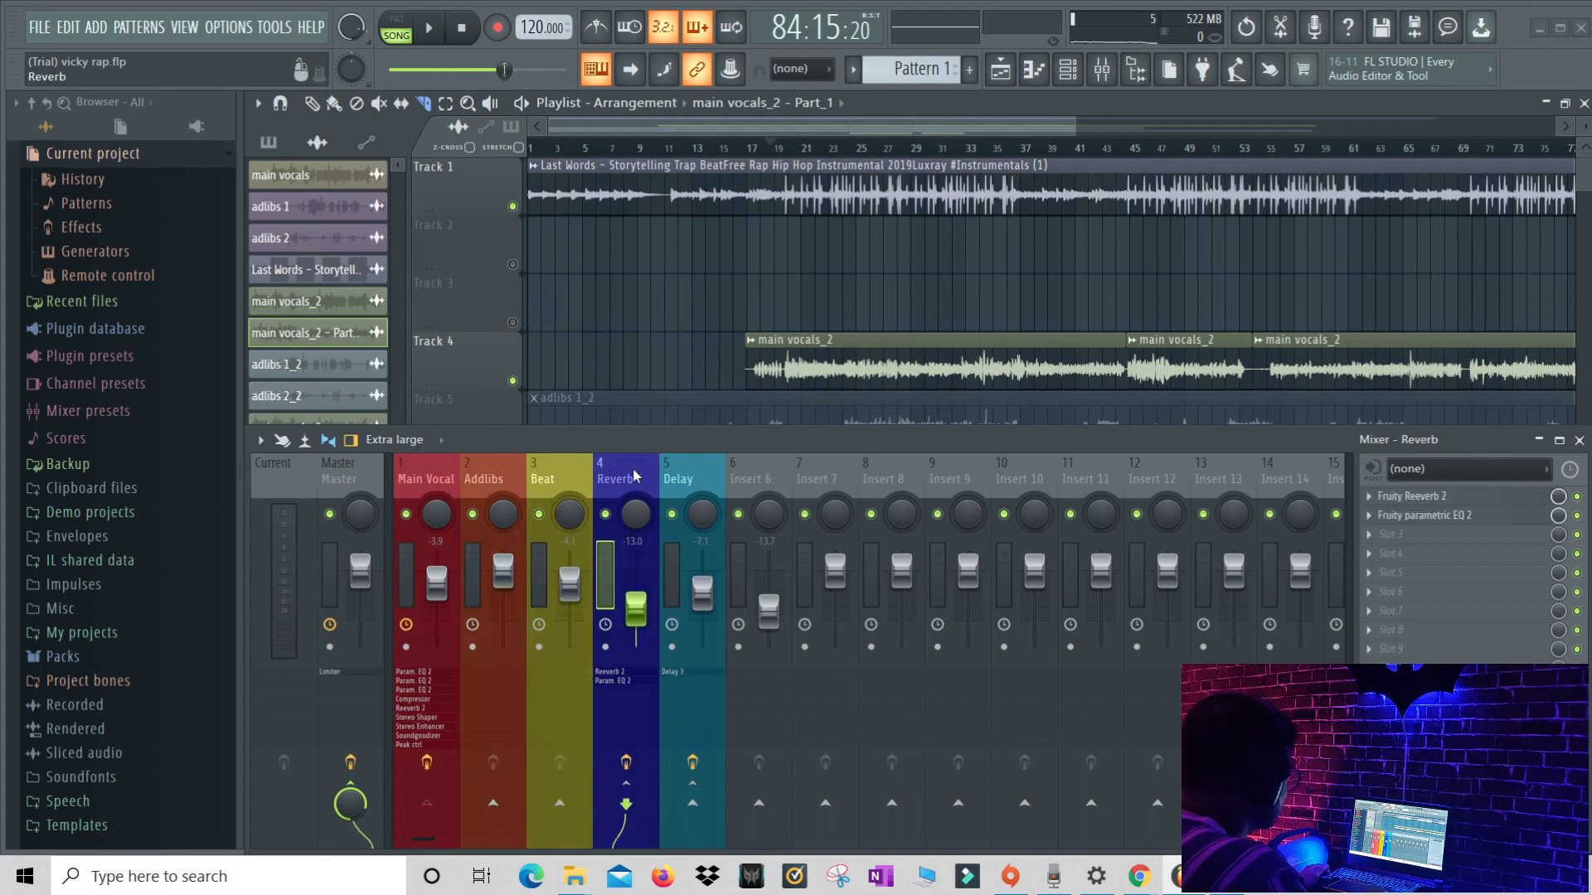
Add Fruity Parametric EQ 2 in slot 2 of the Delay track, cut band 1 to -18 dB at about 293 Hz, and close it
{"action": "left_click", "coordinate": [685, 476]}
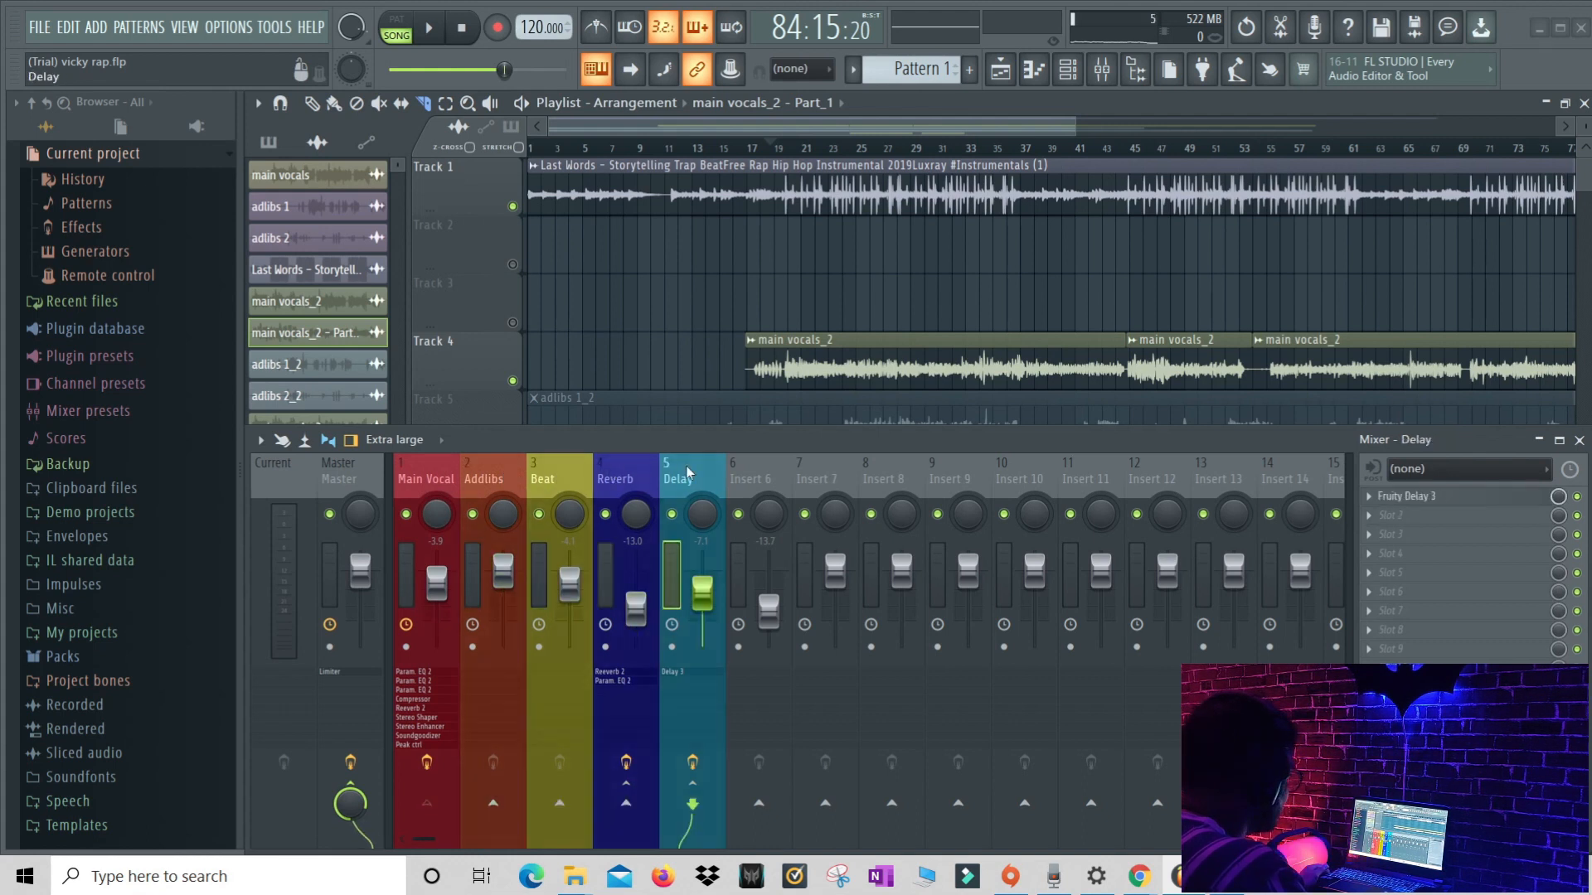
{"action": "left_click", "coordinate": [1416, 518]}
{"action": "left_click", "coordinate": [1067, 687]}
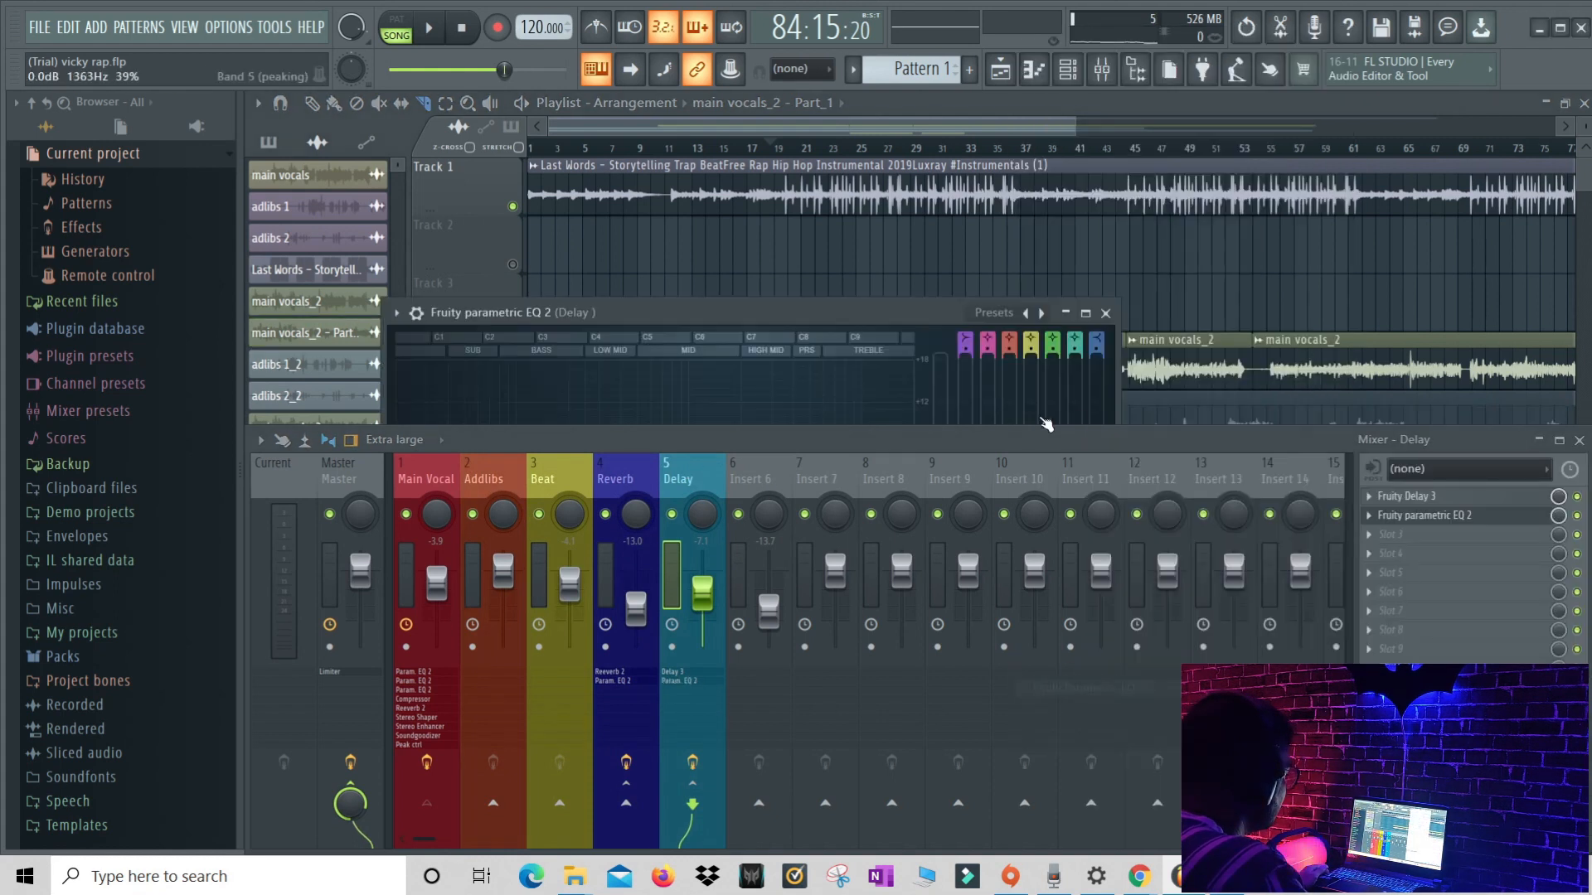
{"action": "left_click_drag", "start_coordinate": [864, 315], "coordinate": [1222, 156]}
{"action": "left_click_drag", "start_coordinate": [843, 332], "coordinate": [947, 425]}
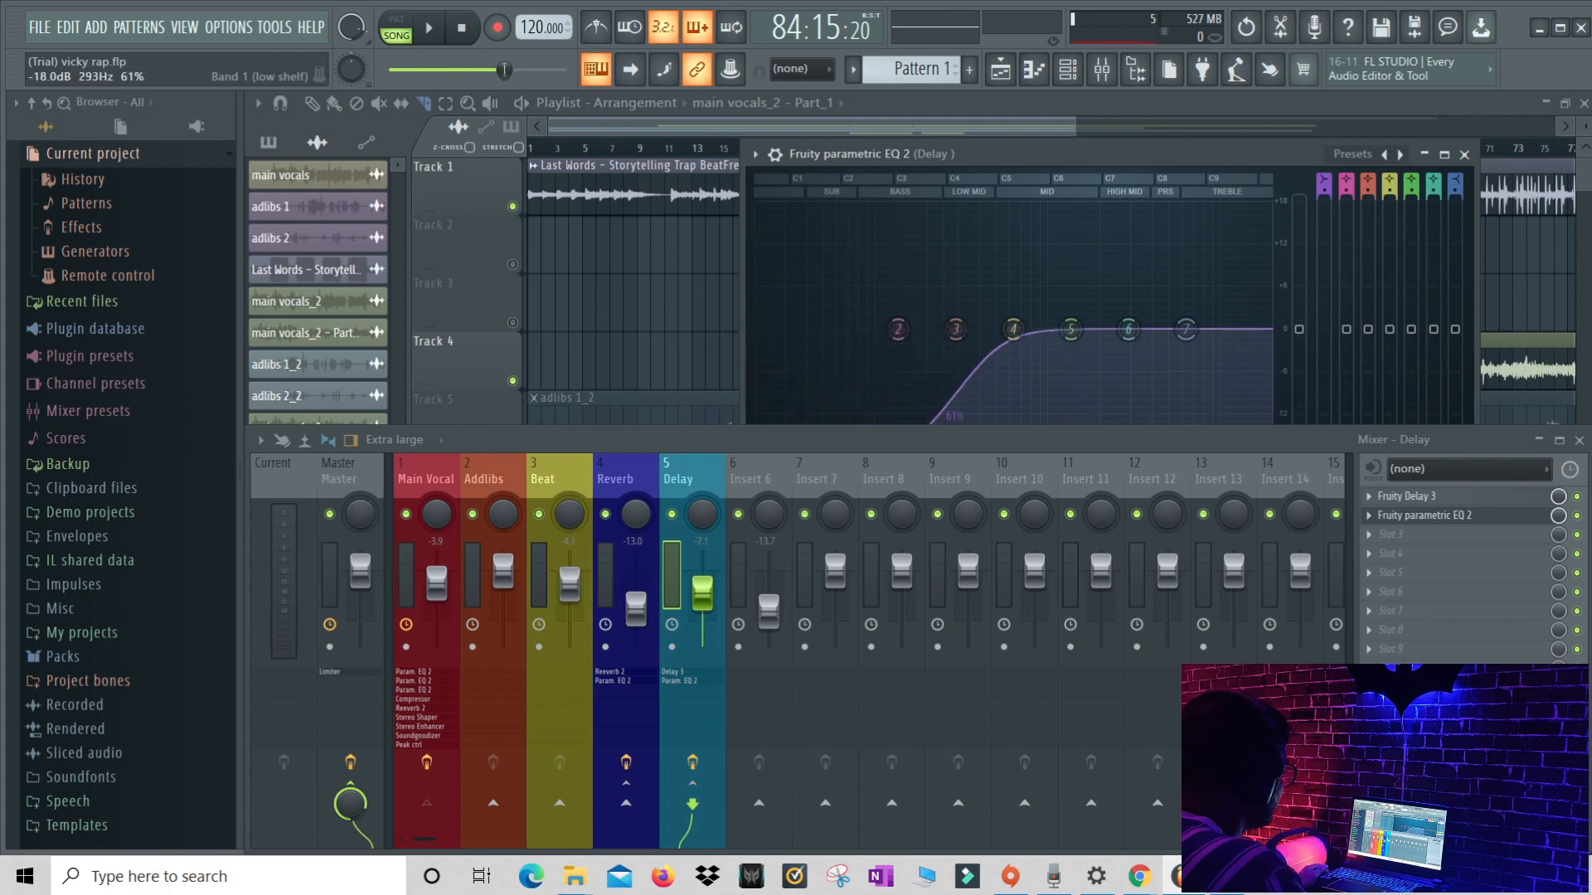
{"action": "left_click", "coordinate": [1464, 154]}
Close the mixer and play the song from about bar 16 to hear the mix
{"action": "left_click", "coordinate": [1579, 441]}
{"action": "scroll", "coordinate": [817, 299], "scroll_direction": "up", "scroll_amount": 3}
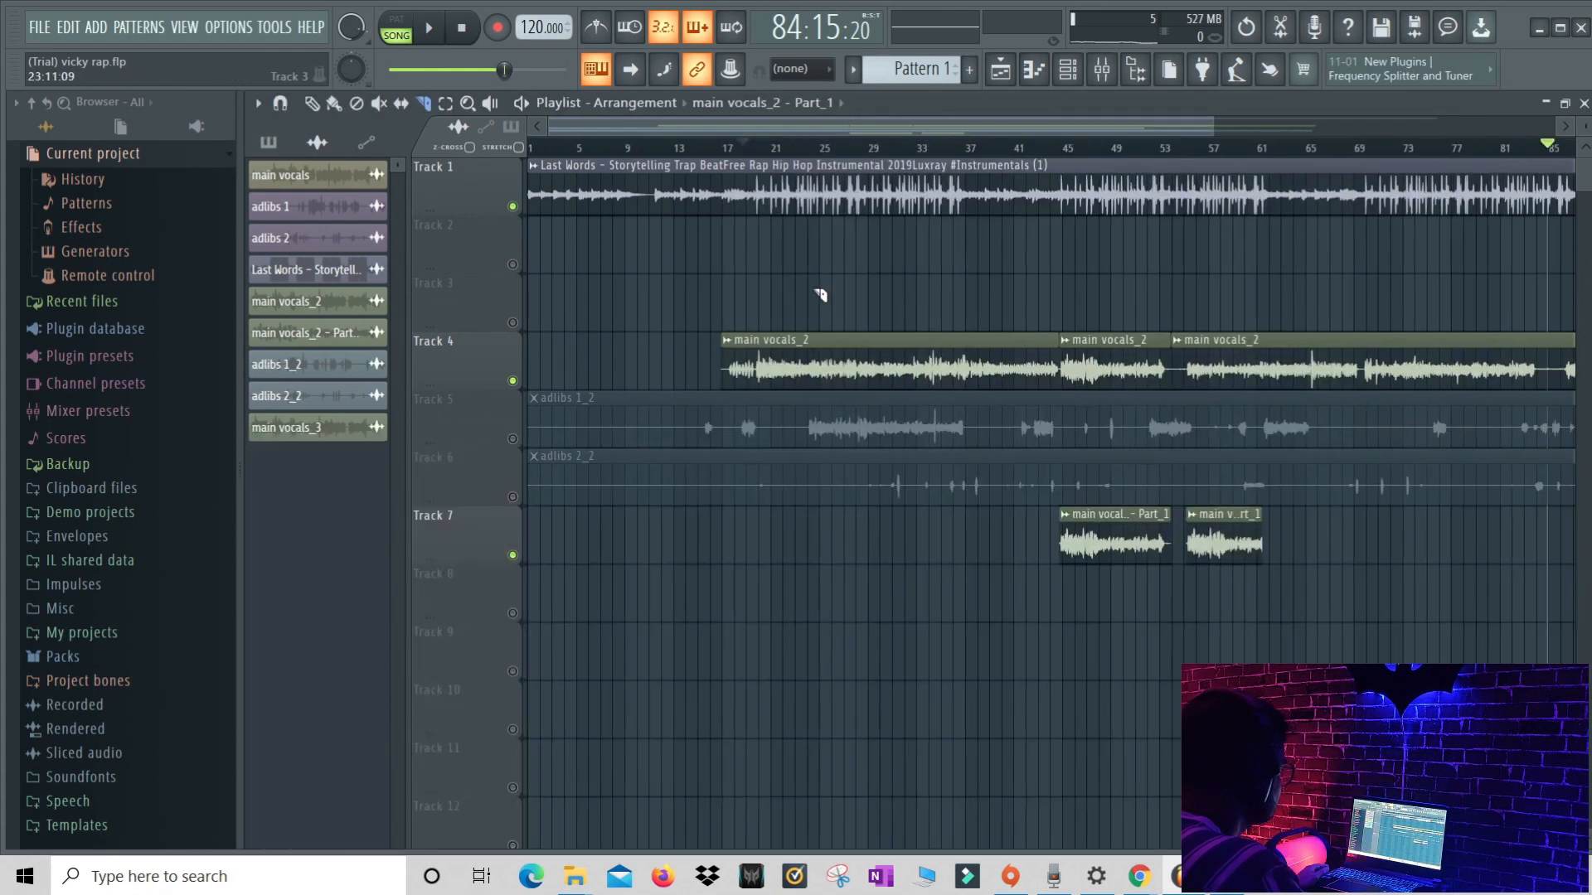
{"action": "left_click", "coordinate": [608, 147]}
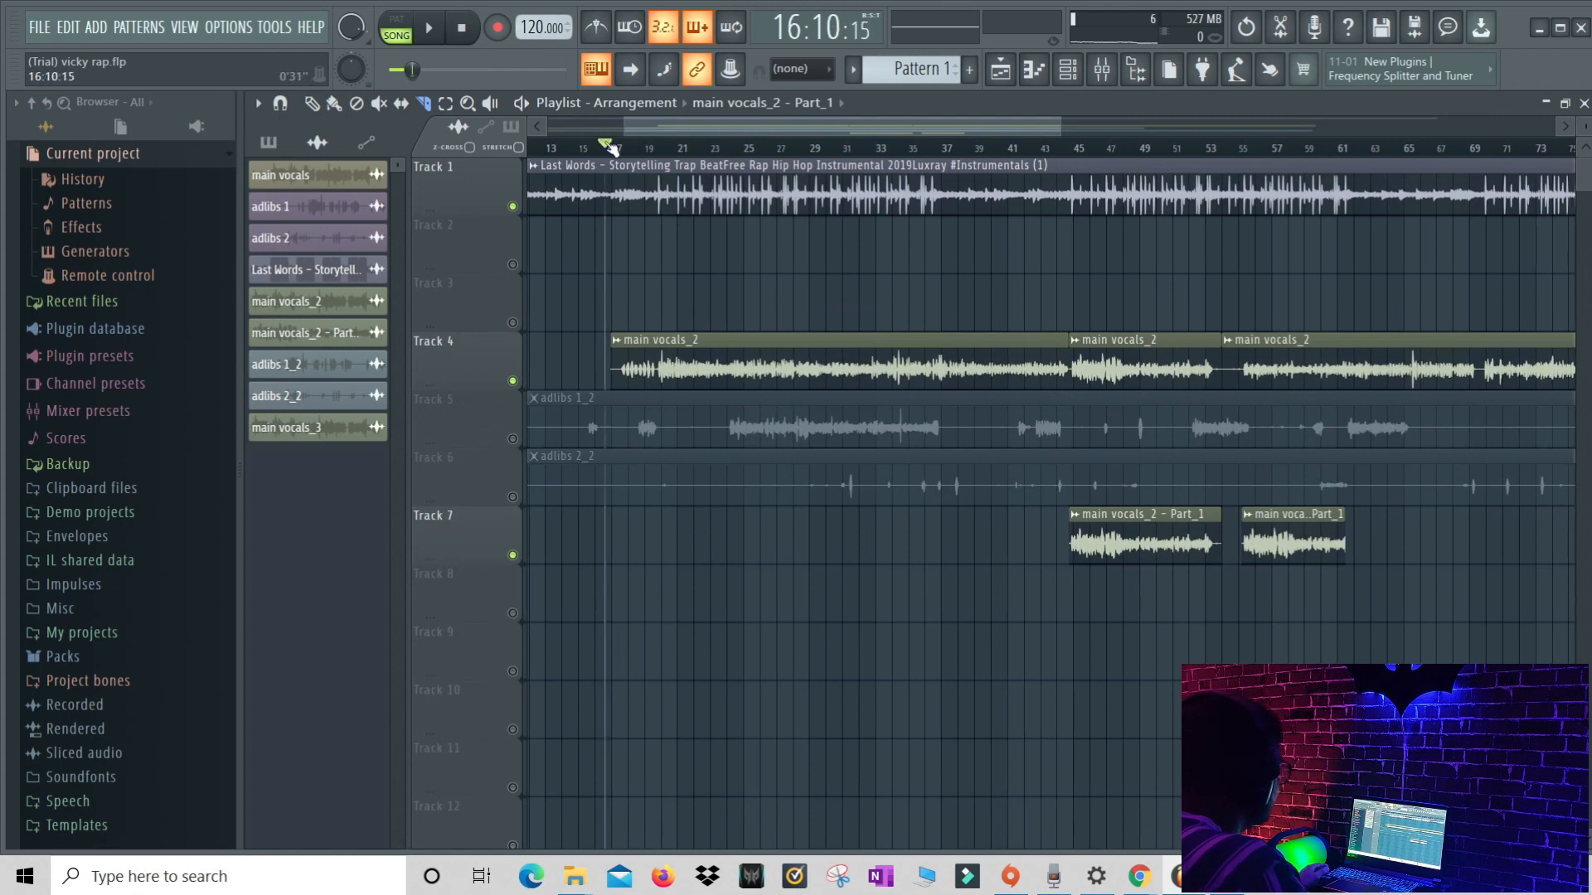
{"action": "left_click", "coordinate": [434, 40]}
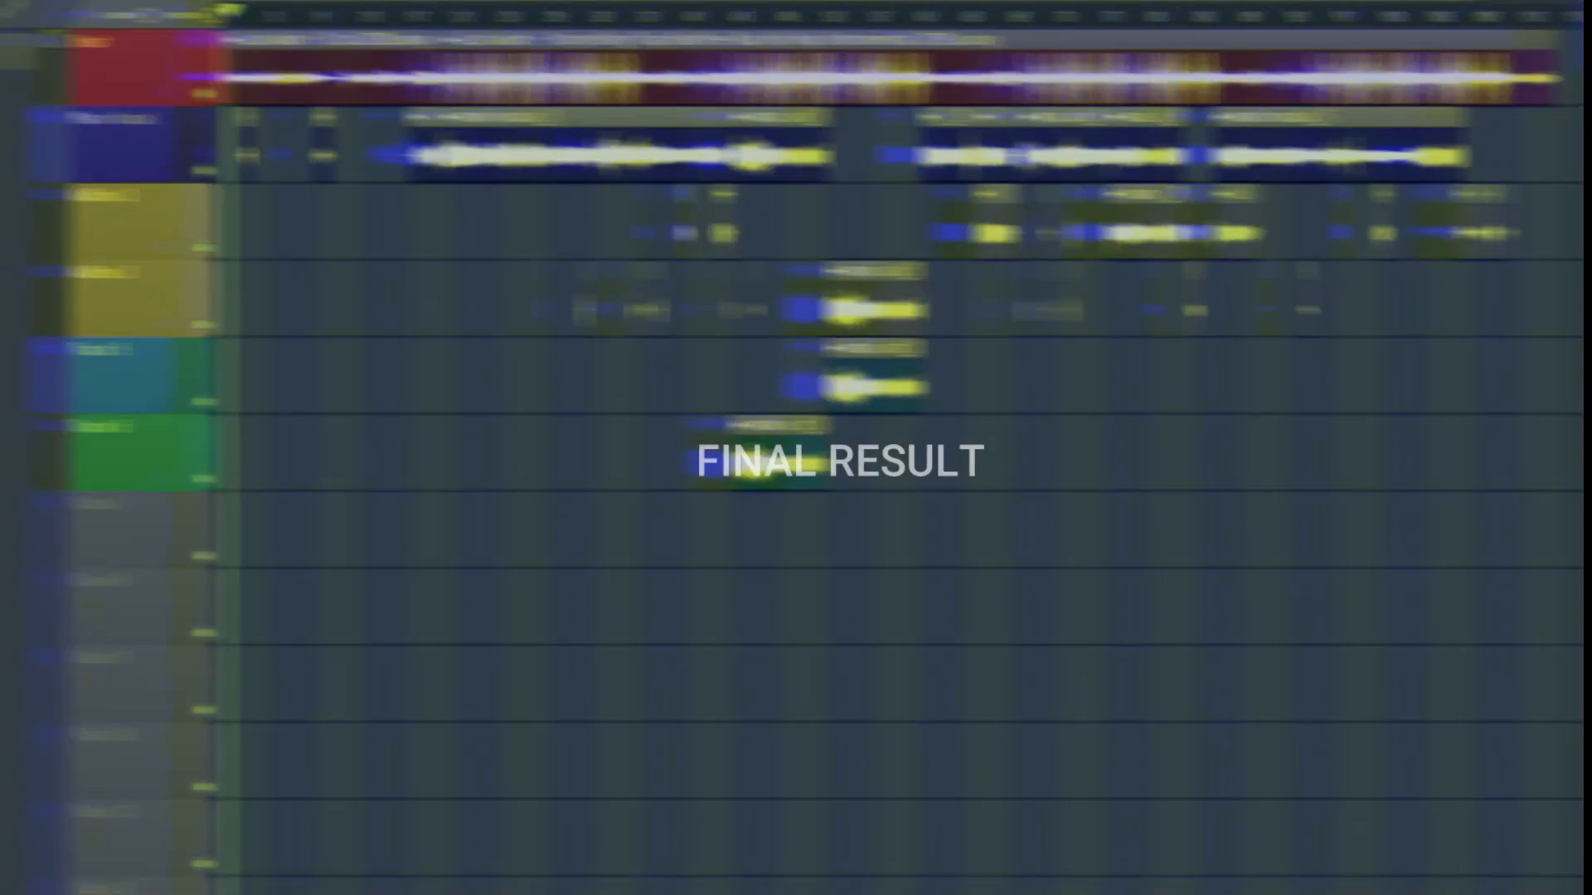